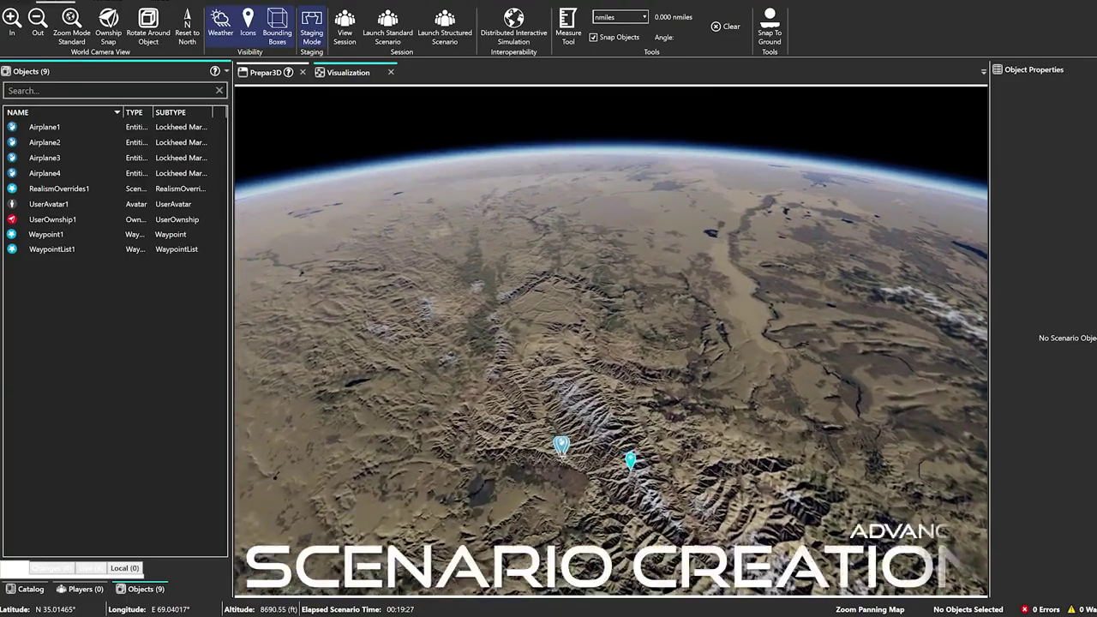
scroll(562, 454, up, 5)
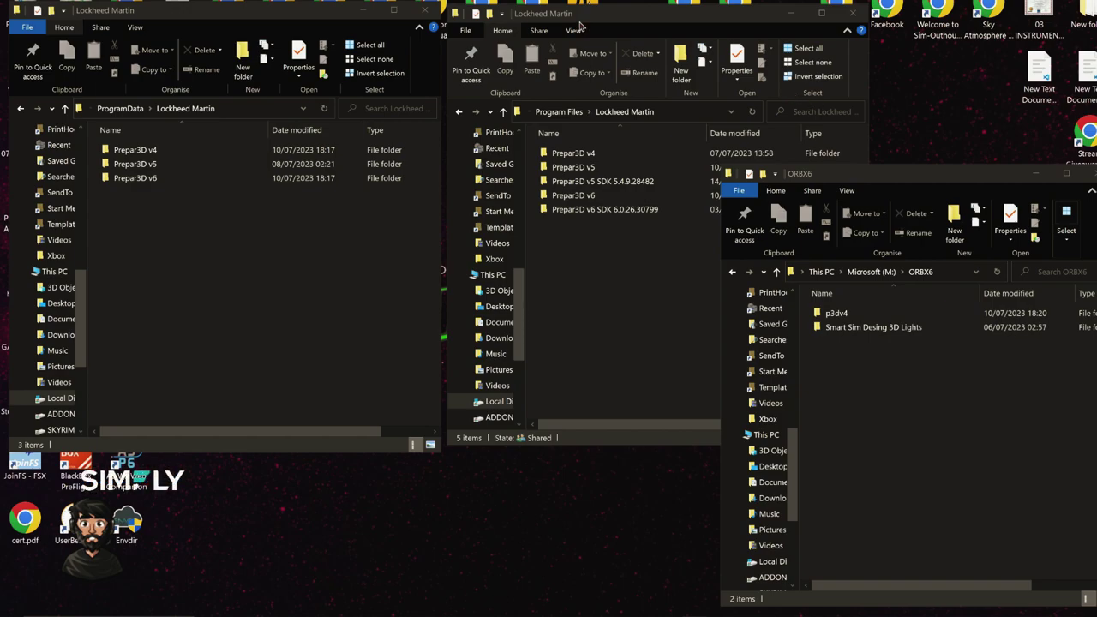
- Compare the Prepar3D v4, v5 and v6 folders inside Program Files\Lockheed Martin
click(611, 171)
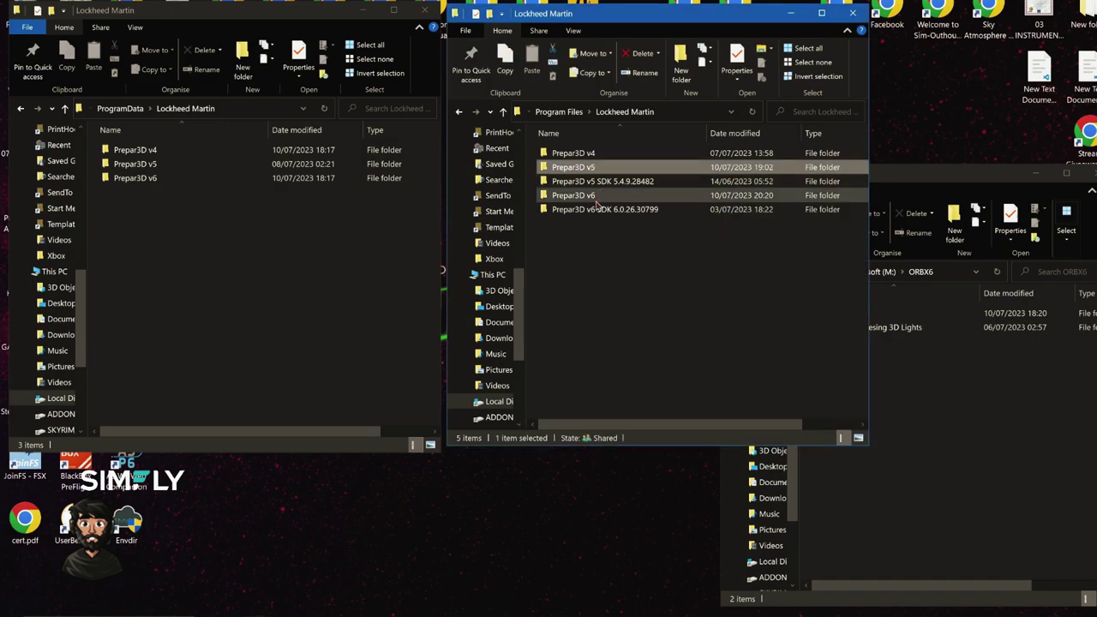
click(596, 196)
click(604, 167)
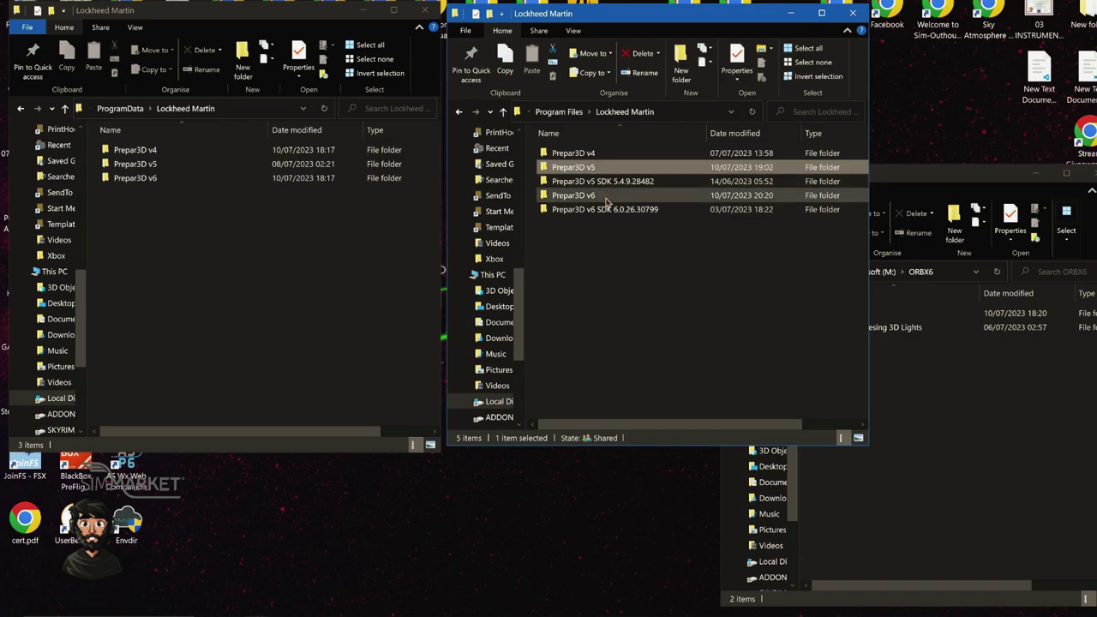
click(604, 155)
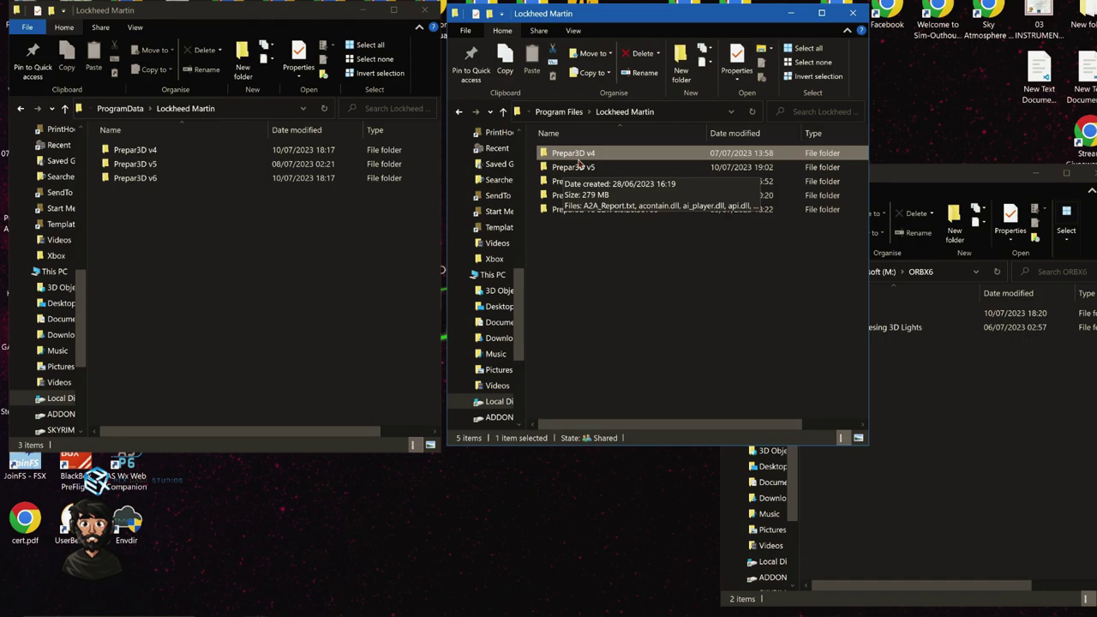
click(592, 196)
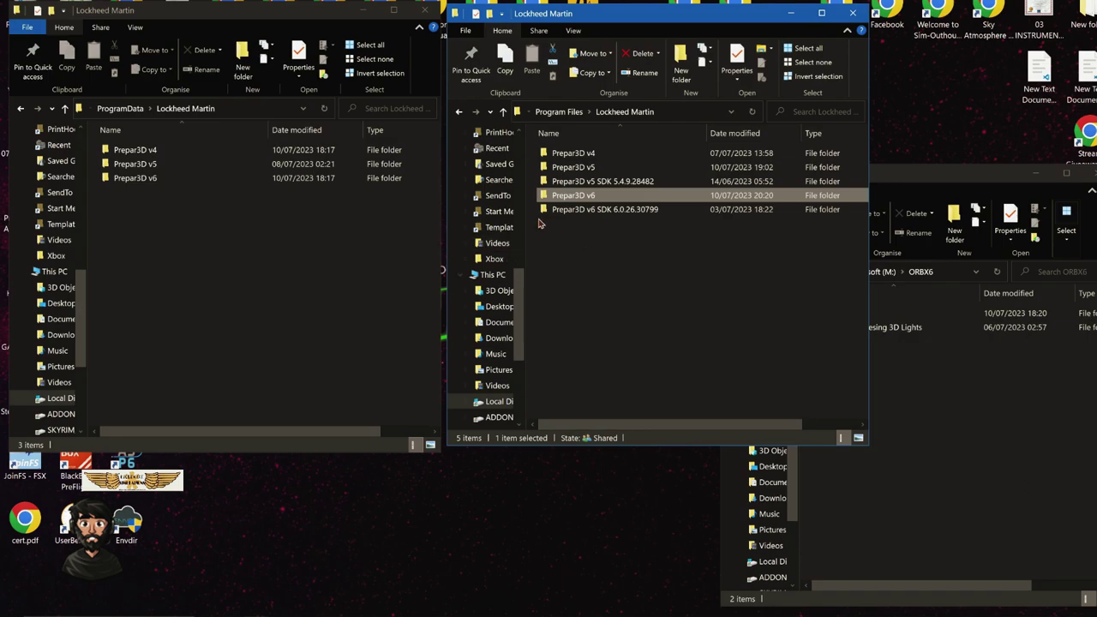
click(626, 167)
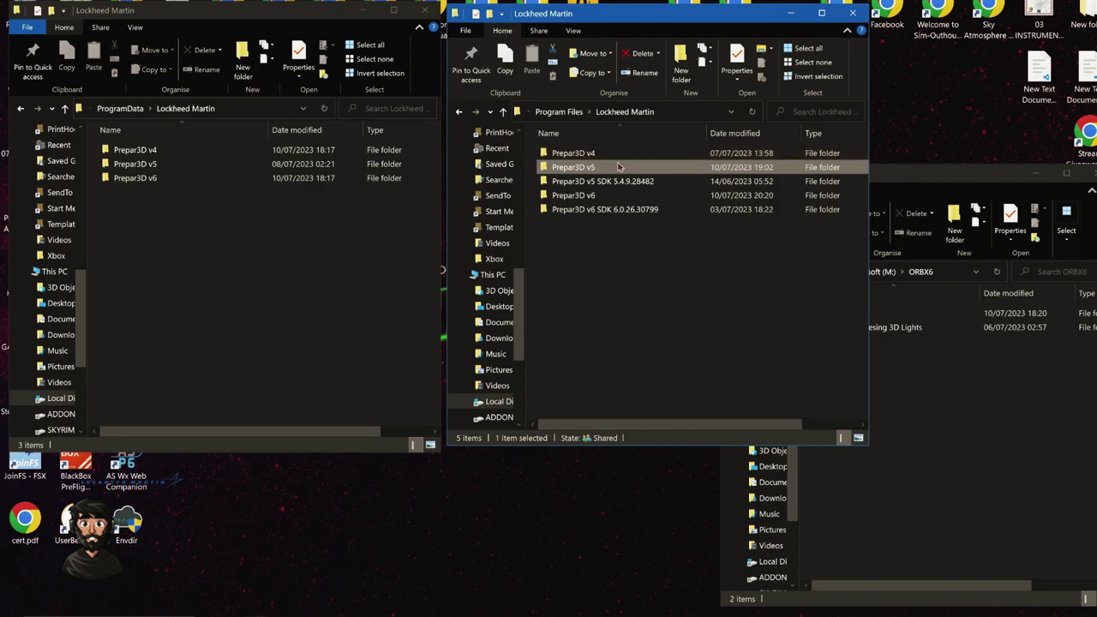
click(630, 194)
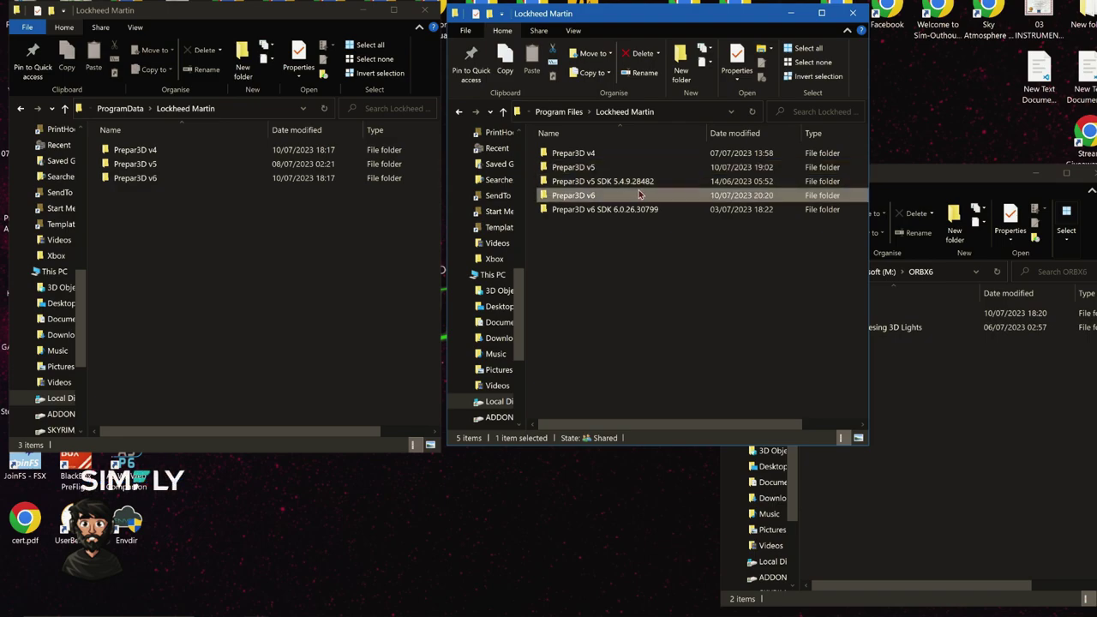
click(620, 152)
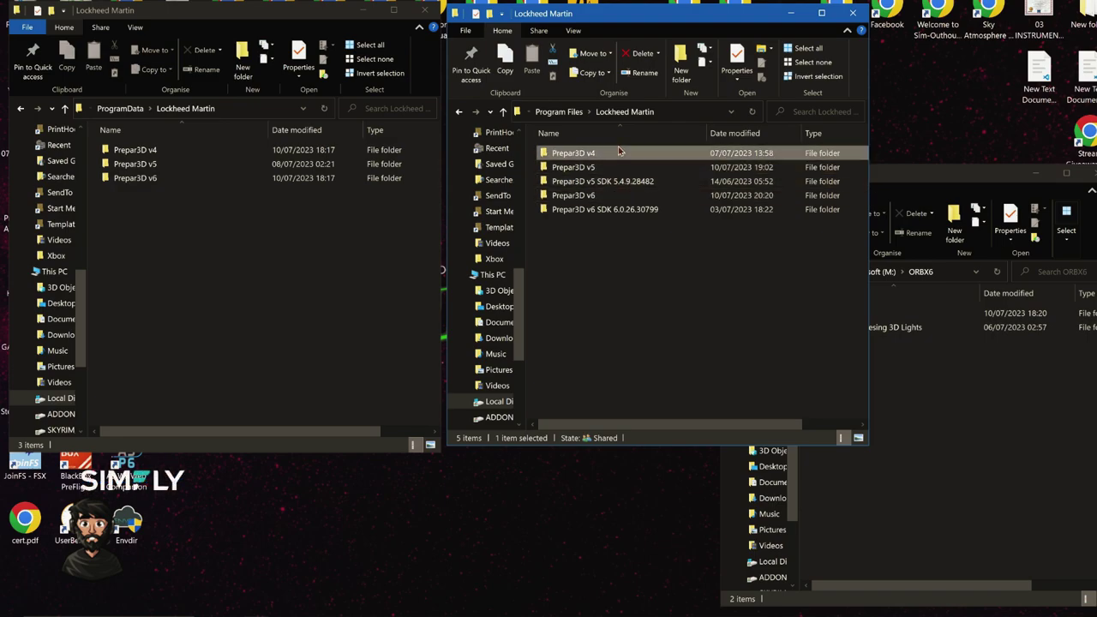
click(615, 168)
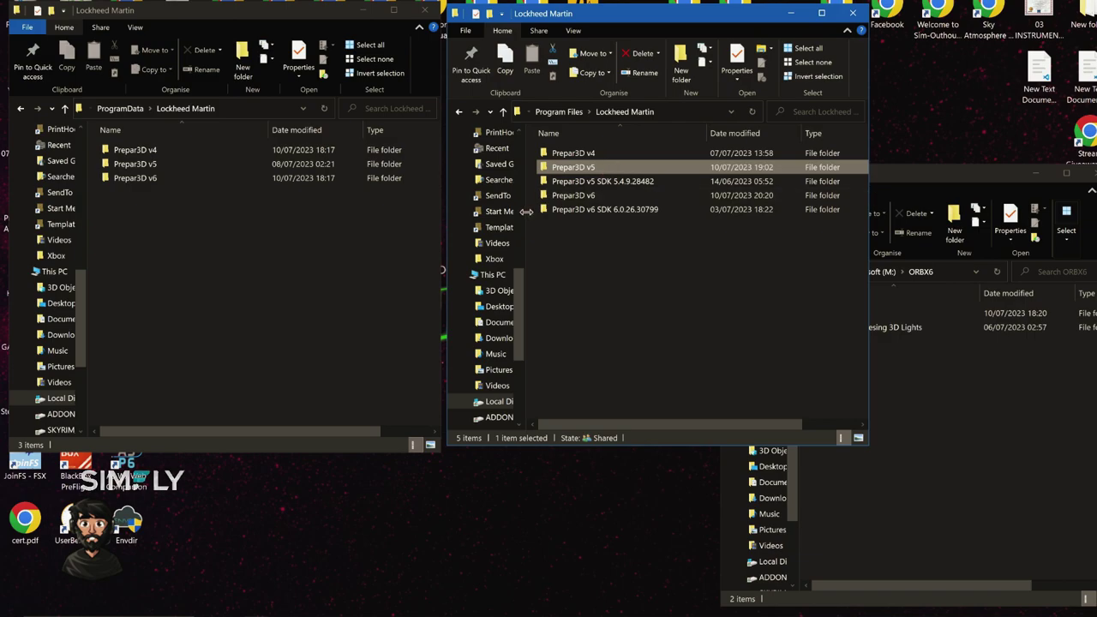
click(588, 154)
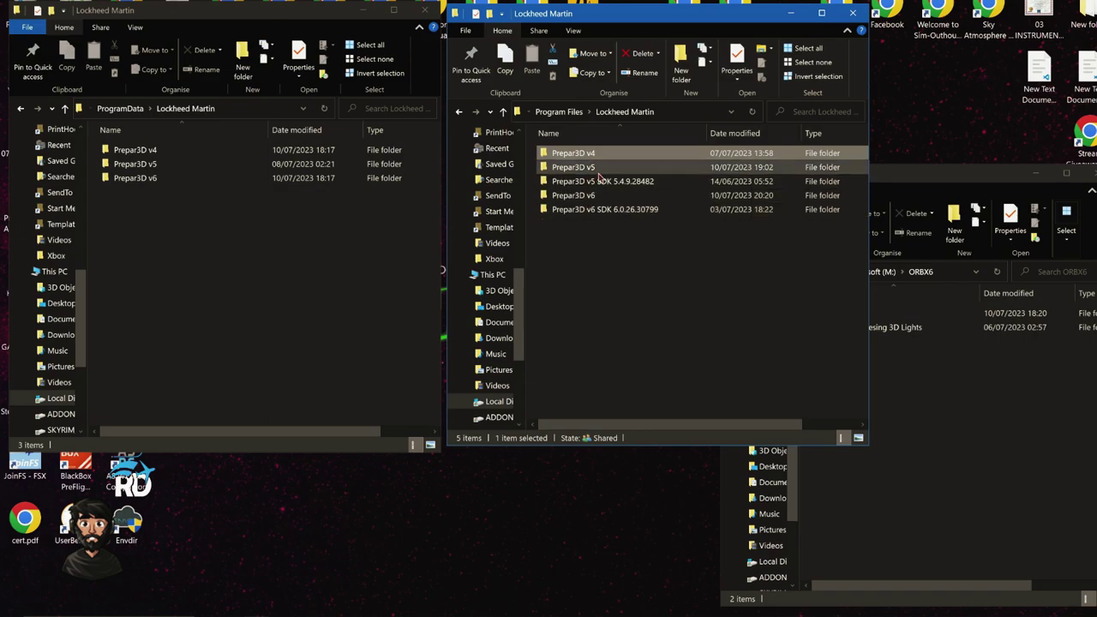
mouse_move(599, 176)
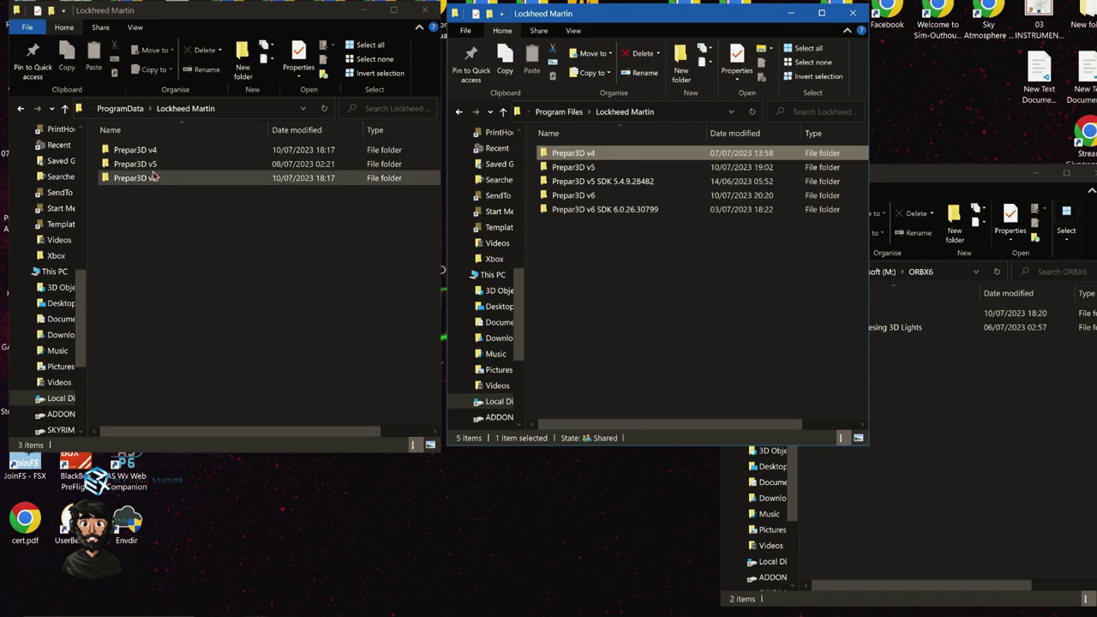
right_click(181, 244)
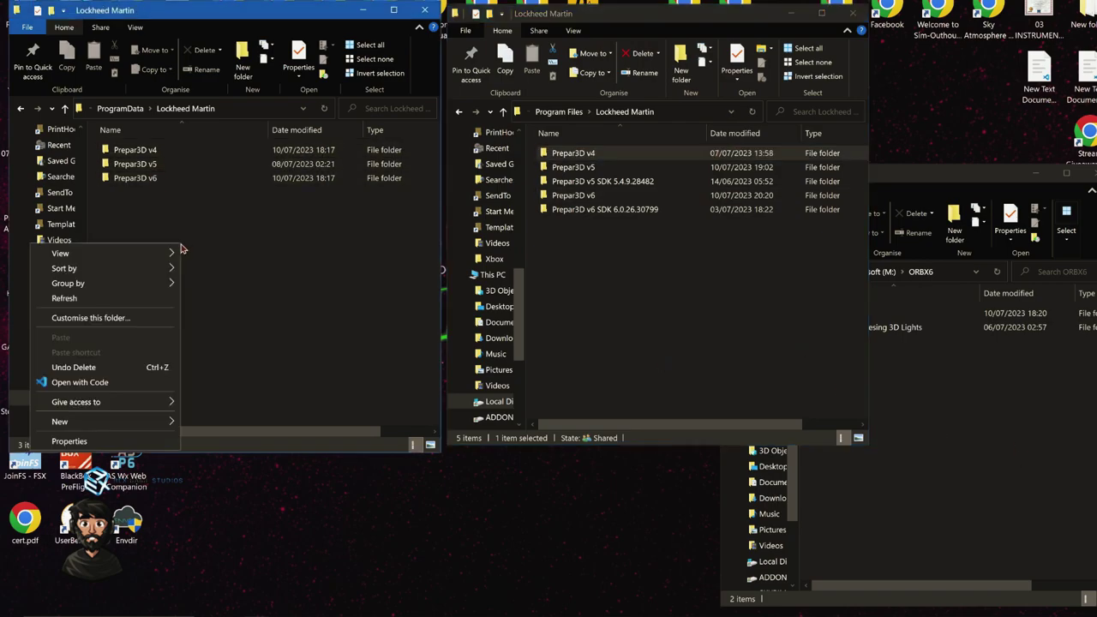
mouse_move(151, 420)
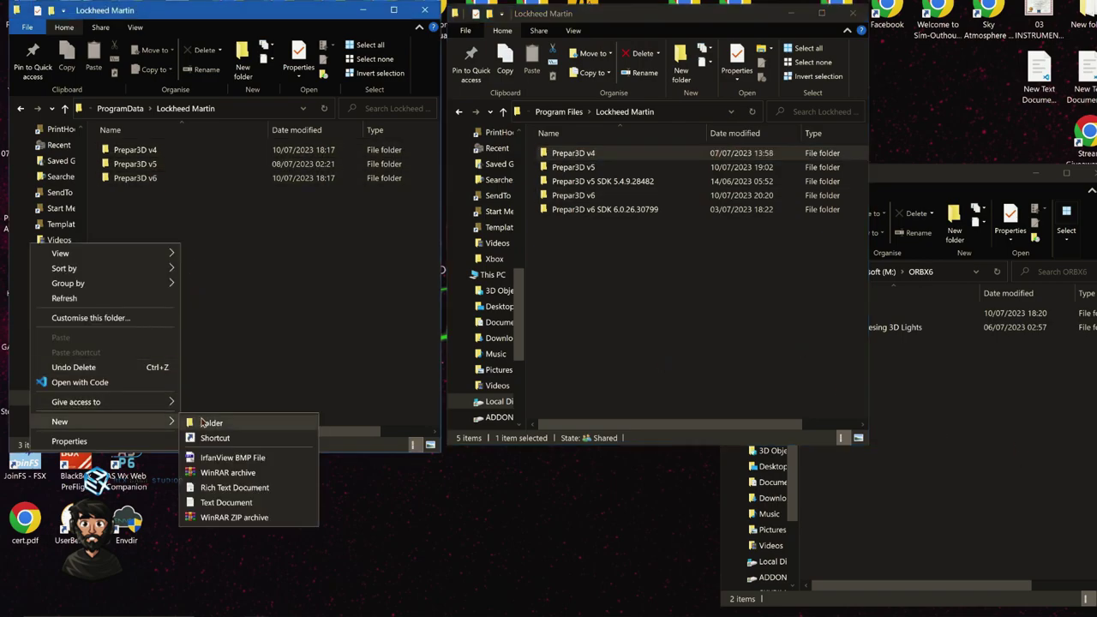
click(233, 365)
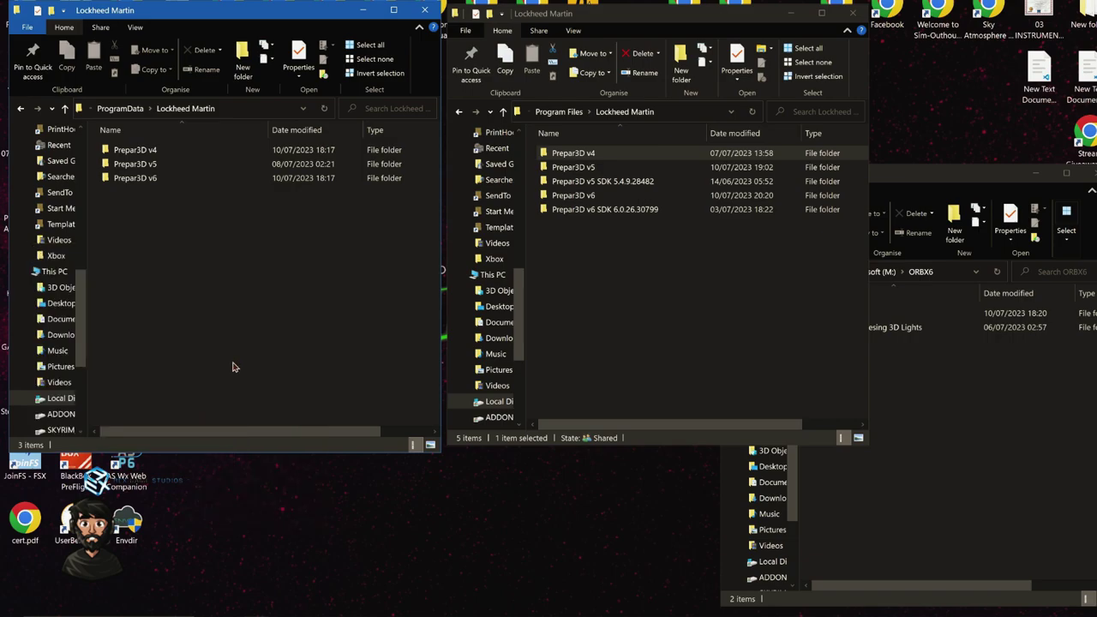
- Show the full paths of the ProgramData and Program Files Lockheed Martin folders
click(156, 152)
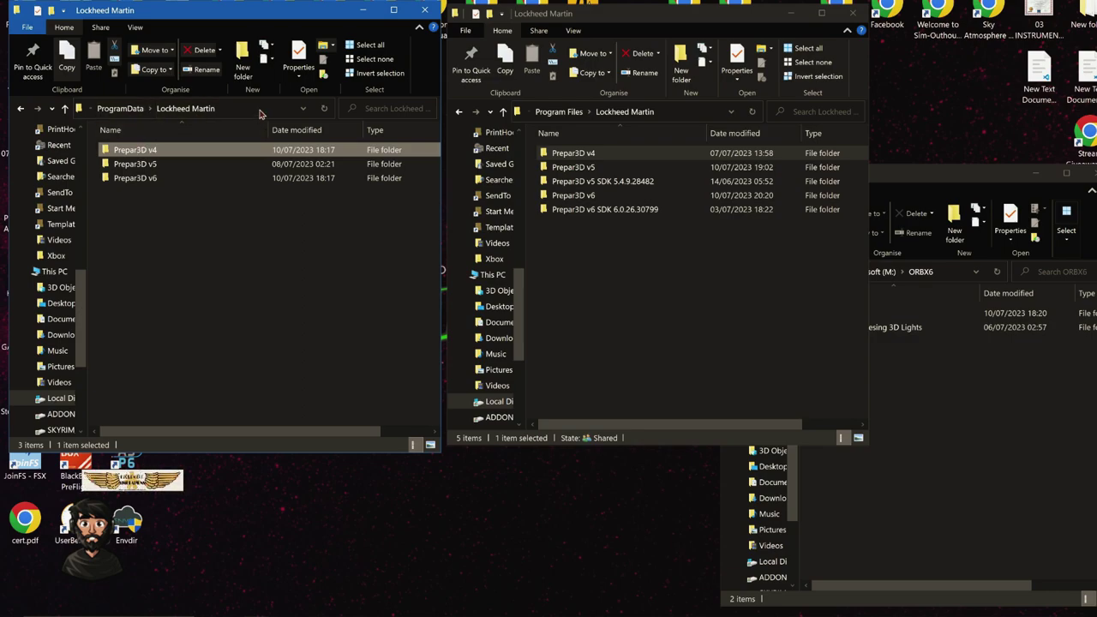
click(220, 112)
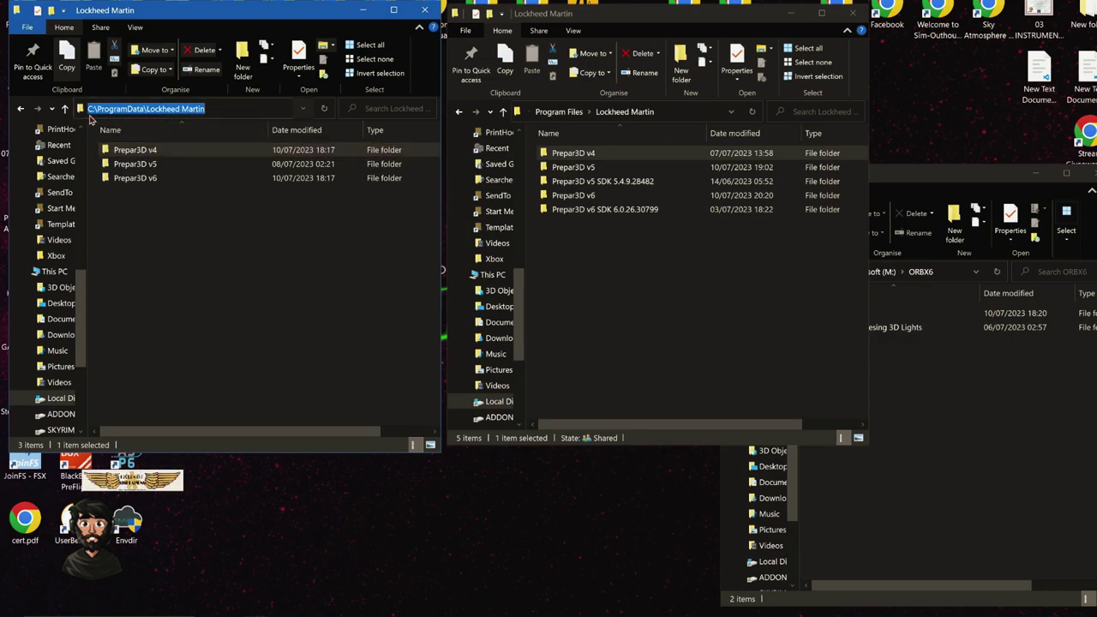
click(223, 335)
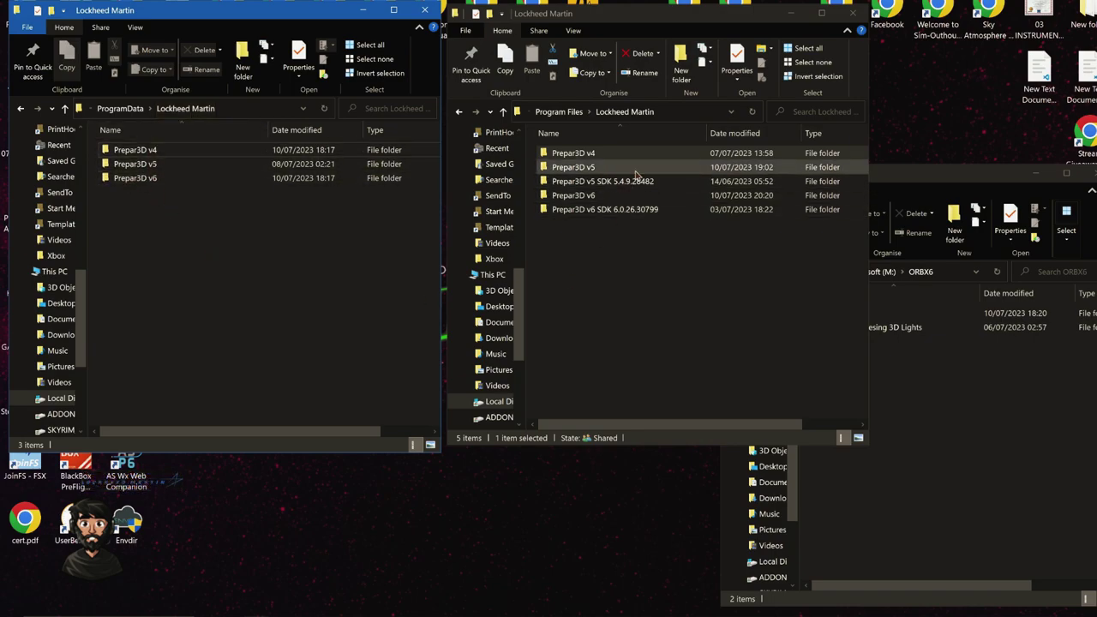
click(664, 114)
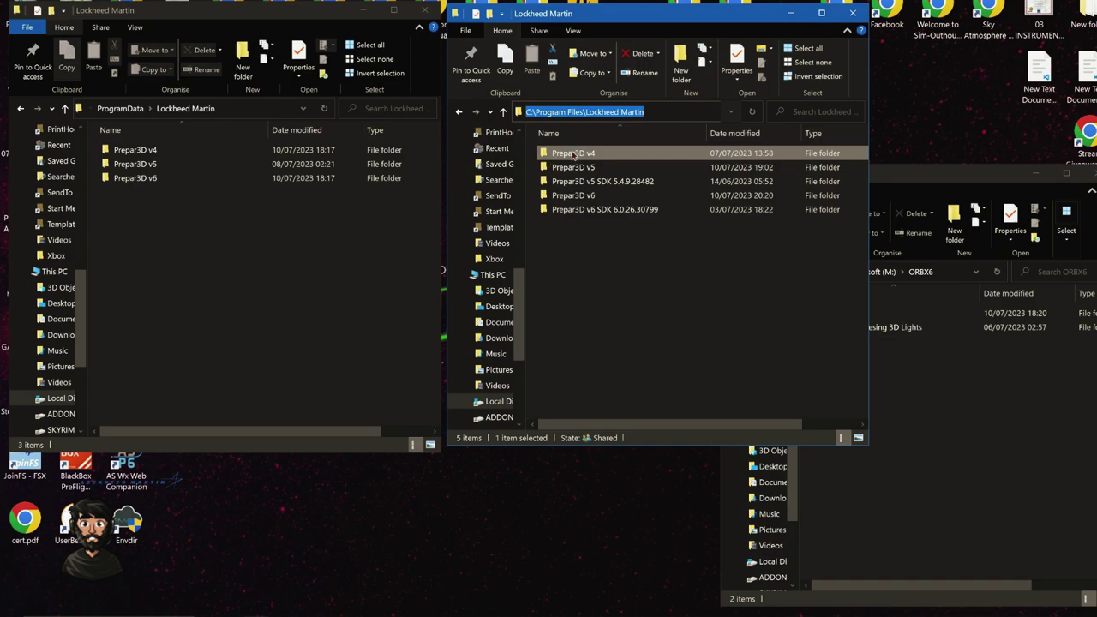
click(639, 336)
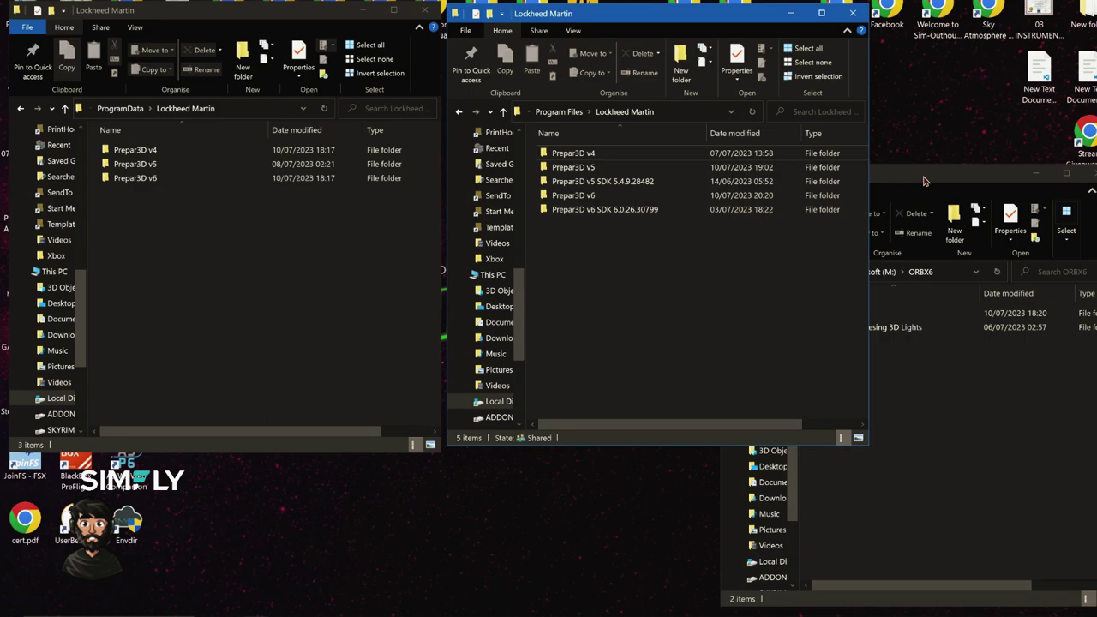
- Browse from This PC to the Microsoft (M:) drive and open its ORBX6 folder
click(924, 181)
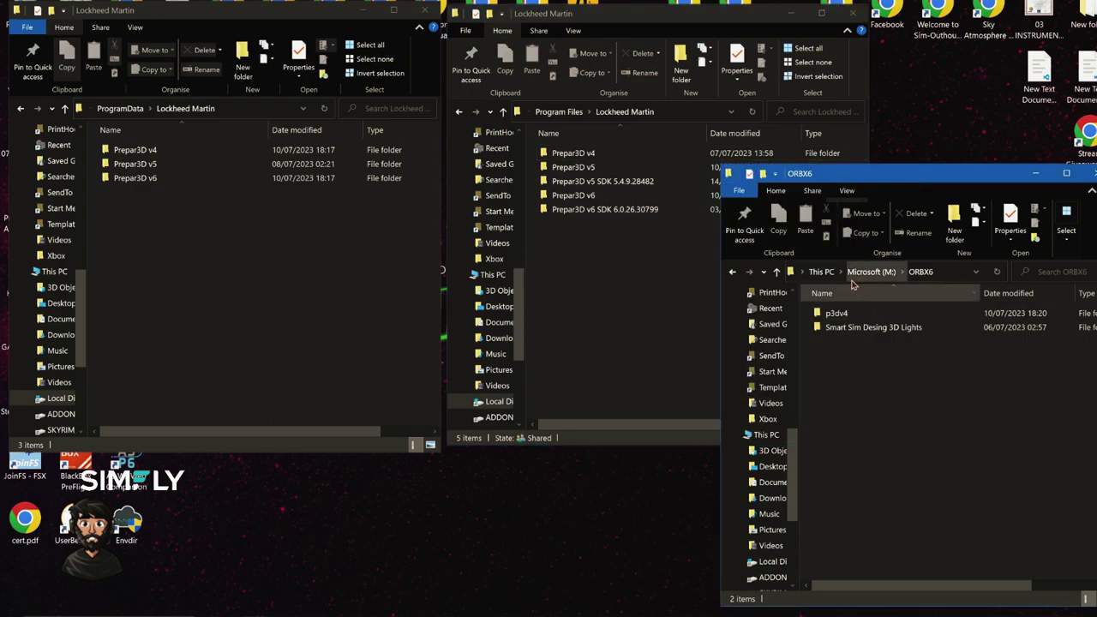
click(821, 273)
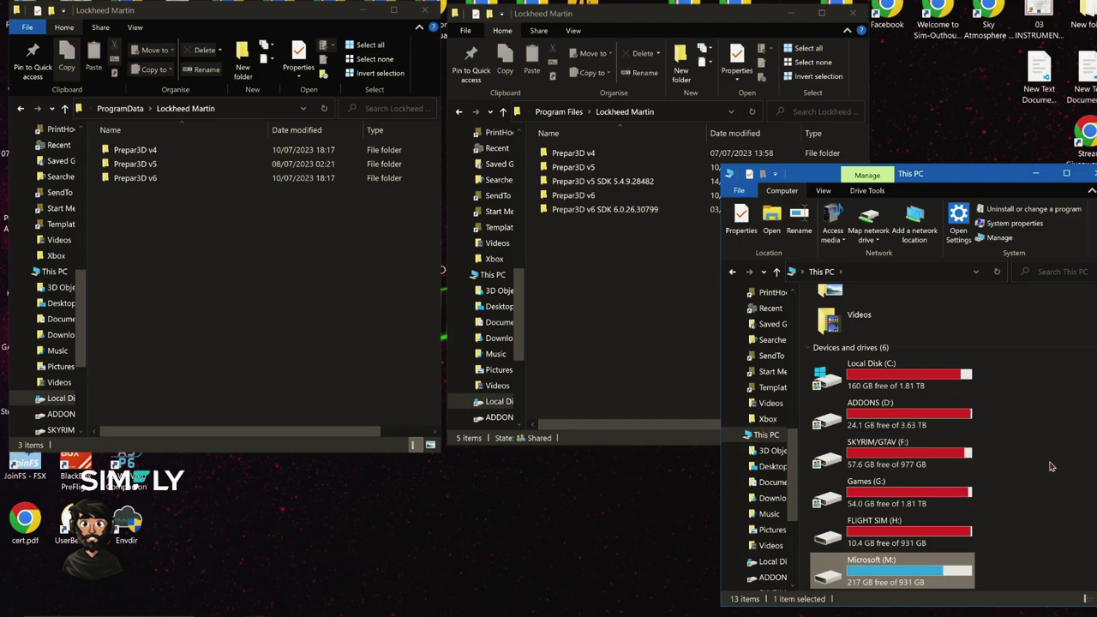
double_click(937, 572)
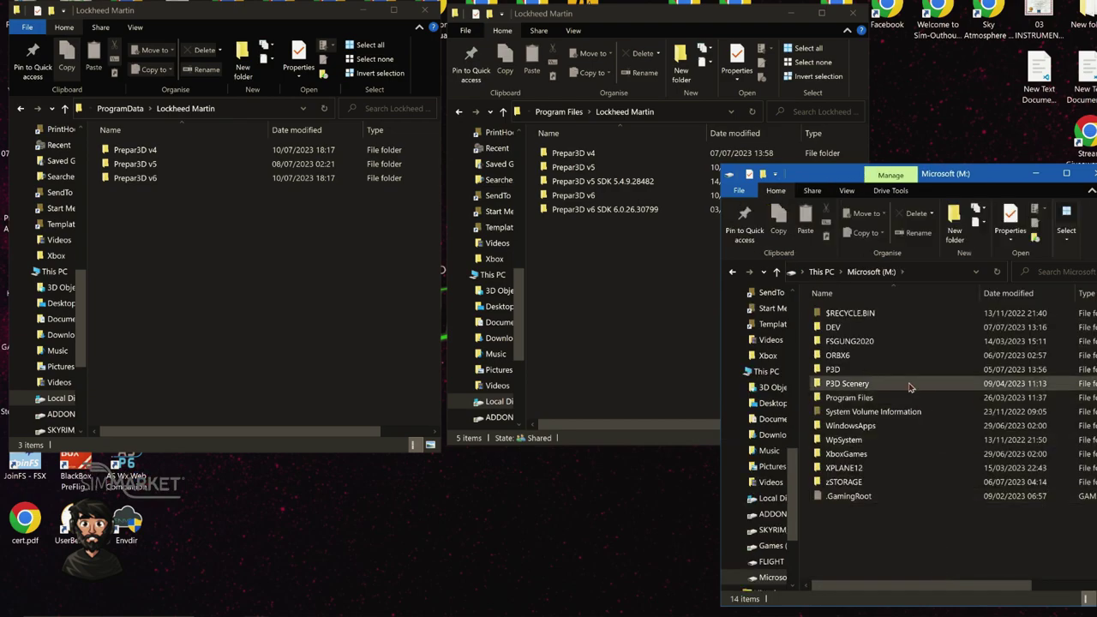
double_click(860, 360)
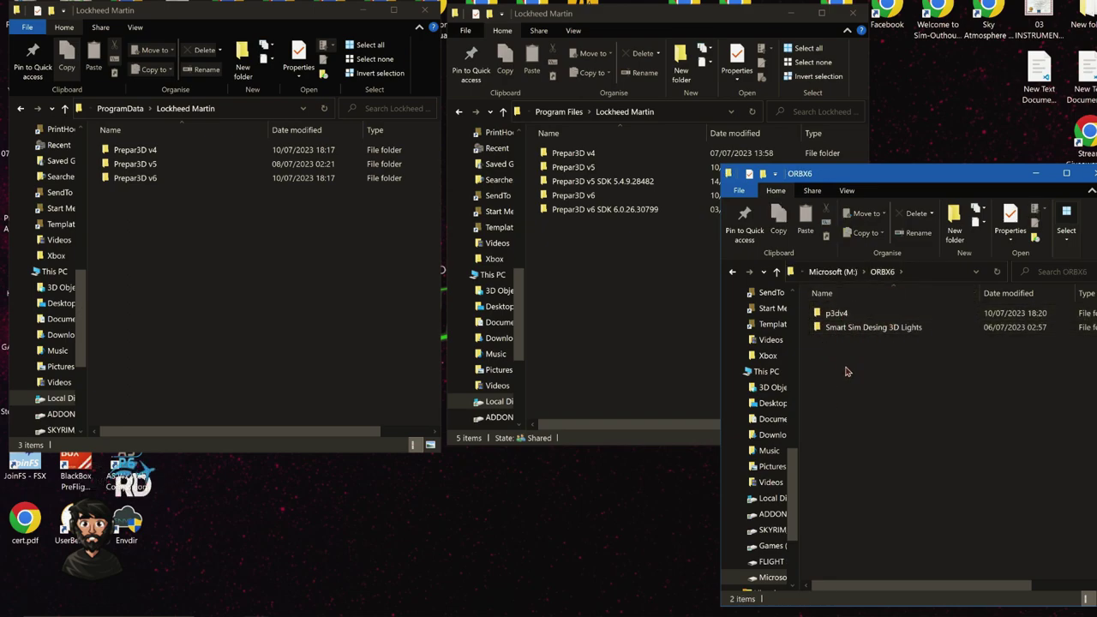
drag(831, 365, 835, 313)
click(867, 389)
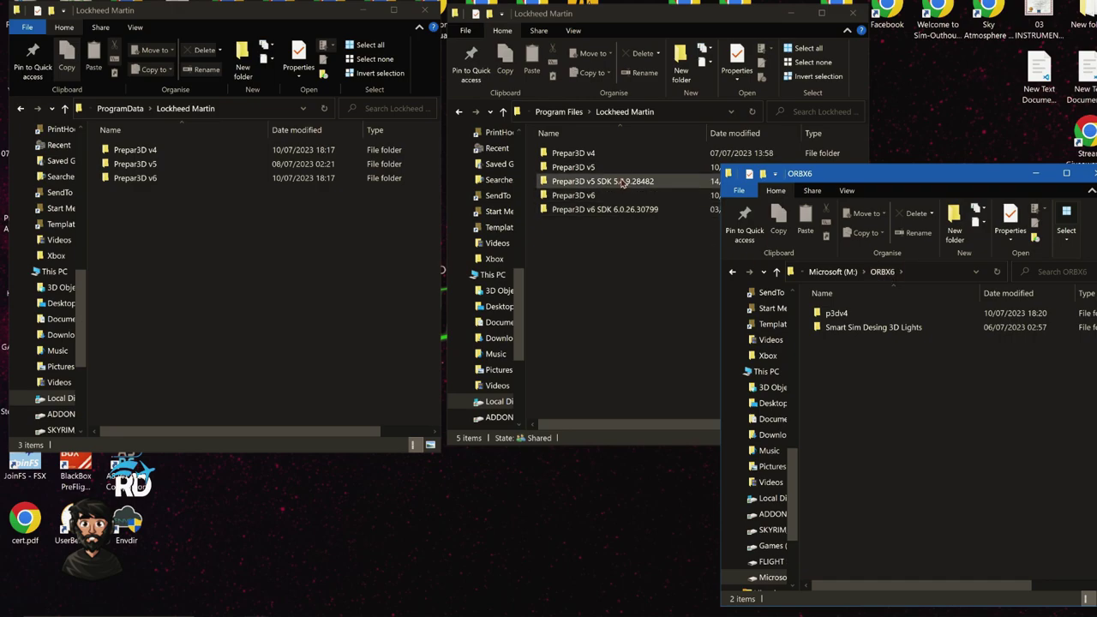
- Open the Prepar3D v6 folder under ProgramData\Lockheed Martin and copy all of its contents
click(216, 307)
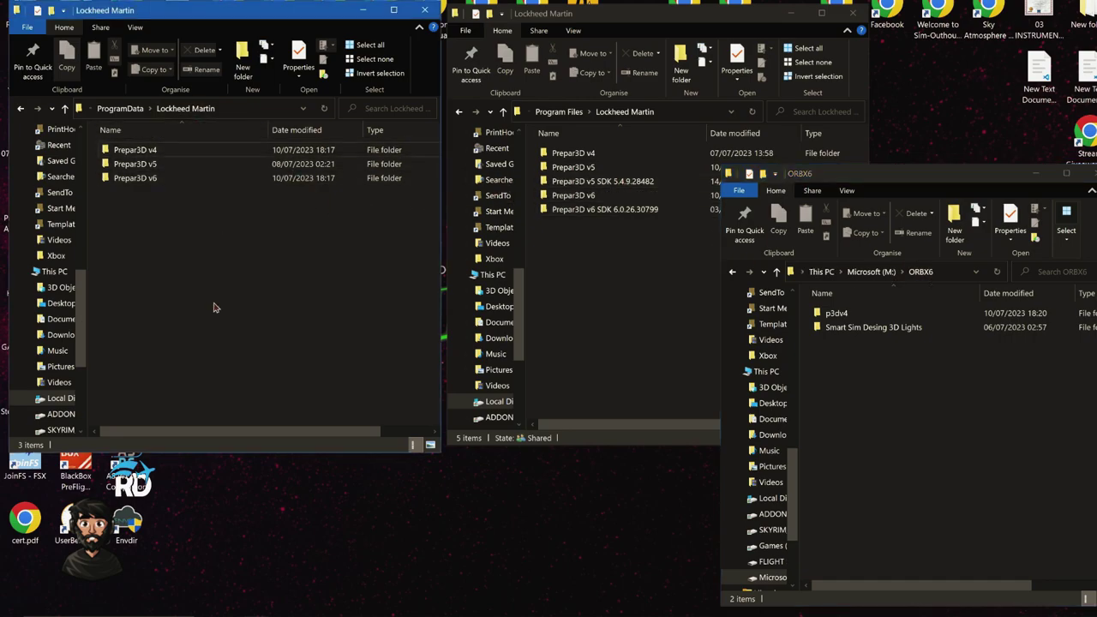
double_click(165, 178)
click(166, 181)
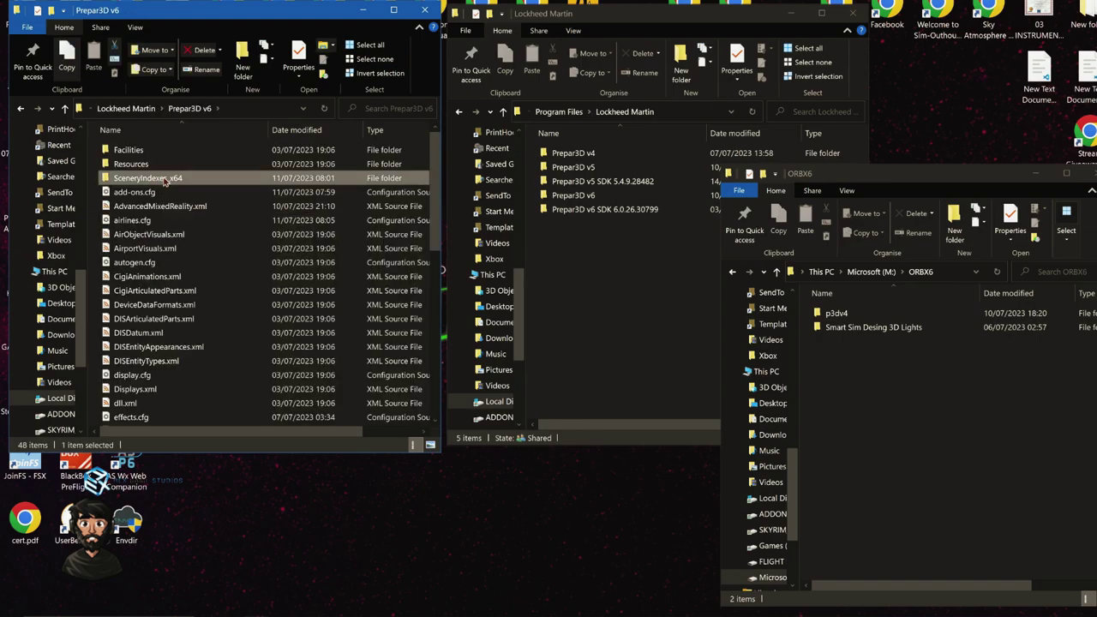
key(ctrl+a)
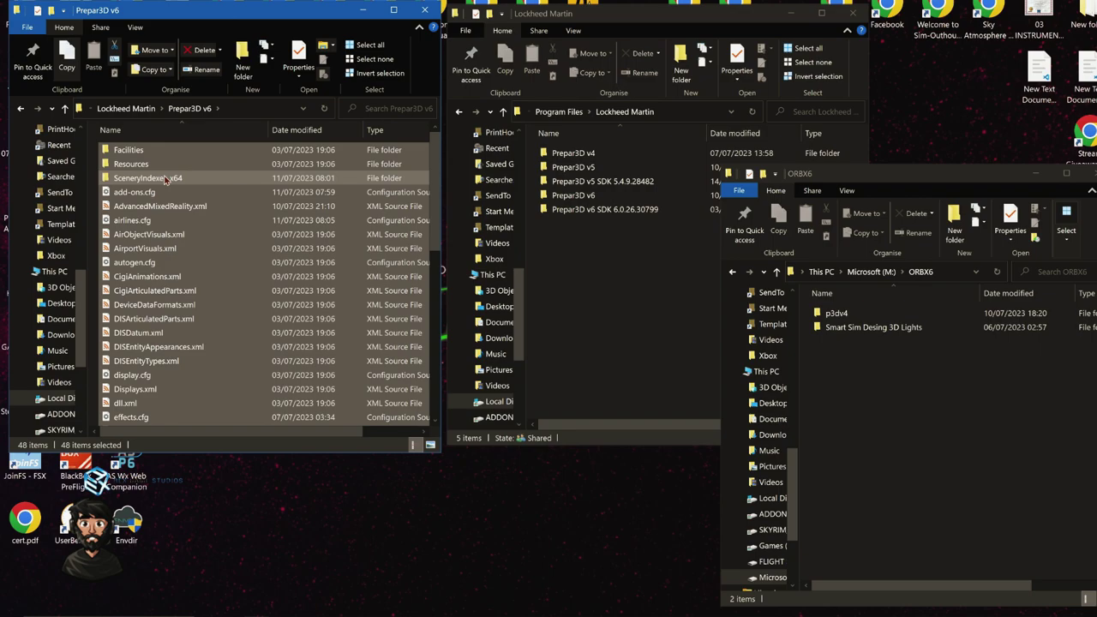
scroll(219, 283, down, 6)
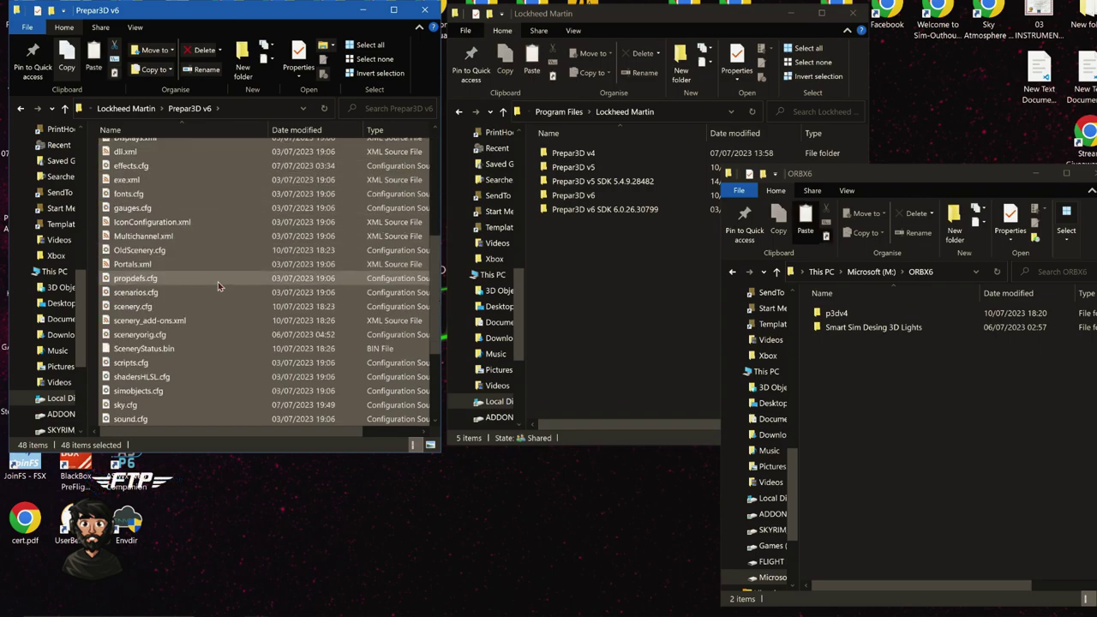
- Look through the files in the ProgramData Prepar3D v4 folder and return to the parent Lockheed Martin folder
click(126, 108)
double_click(132, 150)
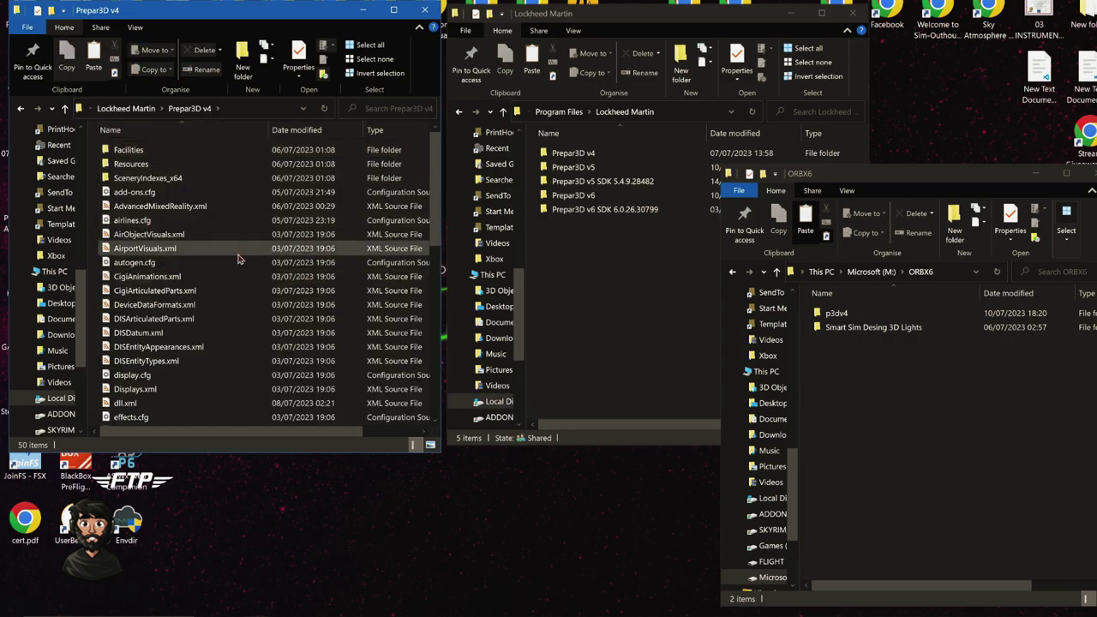
scroll(171, 180, down, 10)
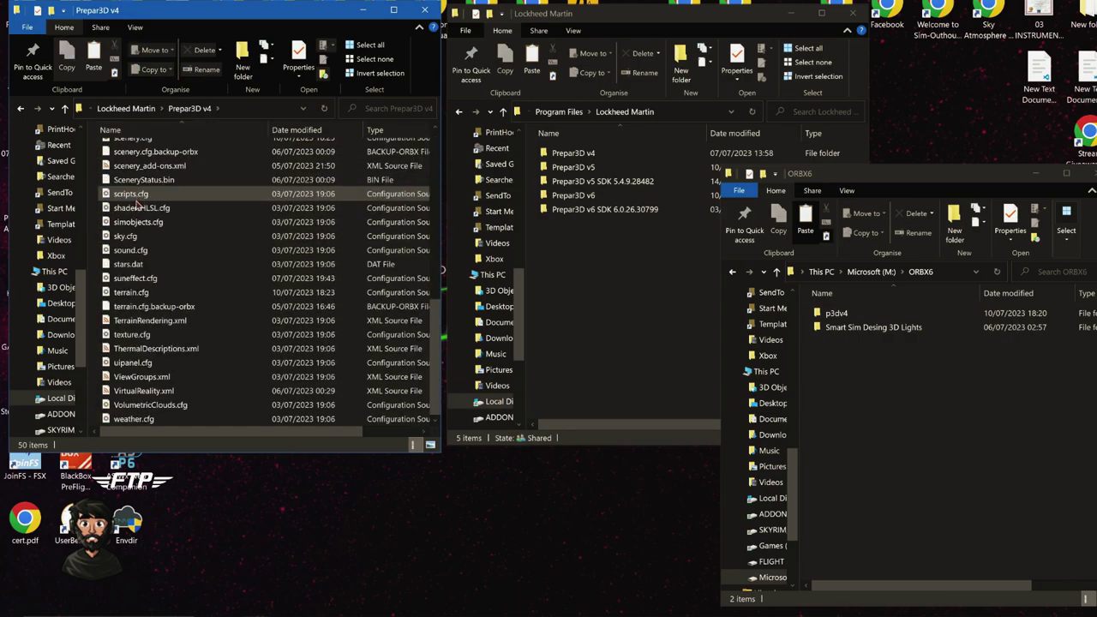
scroll(141, 257, up, 10)
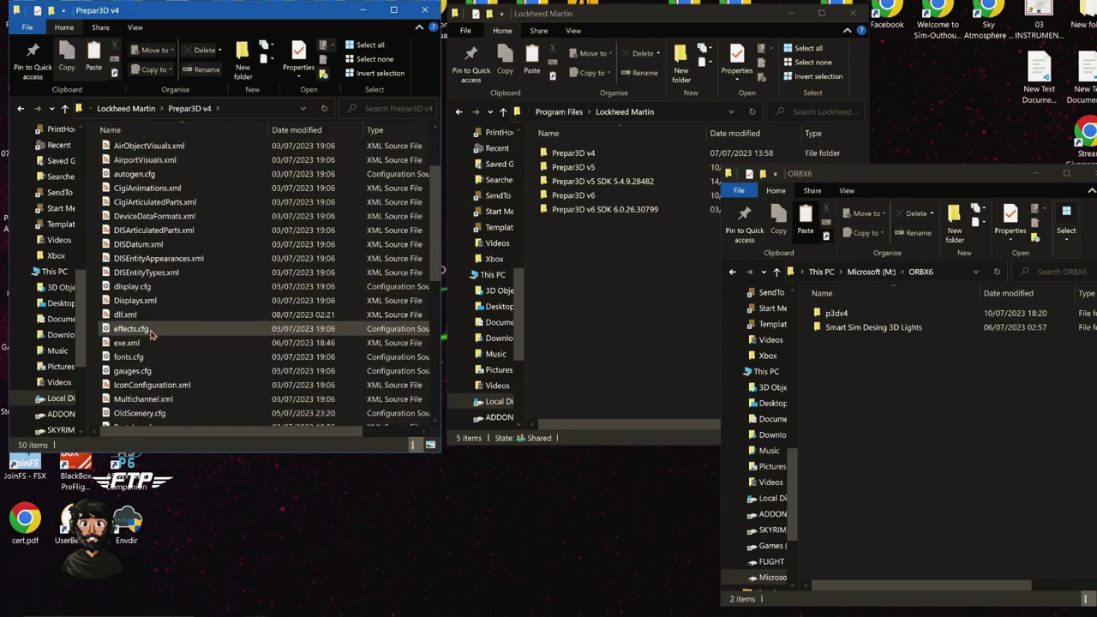
click(127, 112)
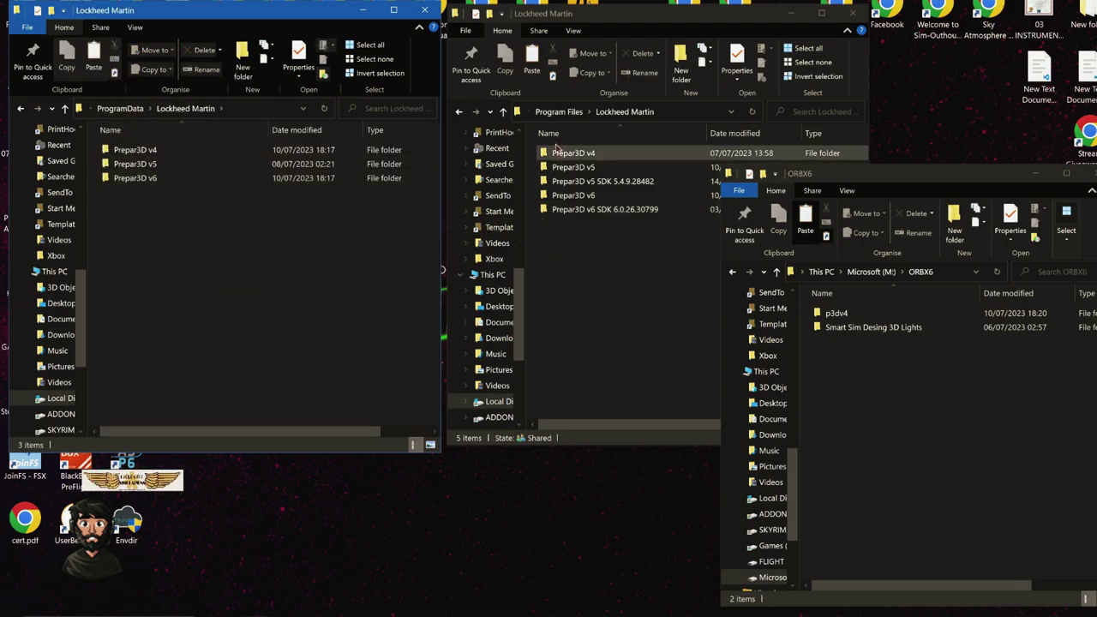
- Select every loose file from A2A_Report.txt to Xceed.Wpf.Toolkit.dll in the Program Files Prepar3D v6 folder, and return to the parent folder
double_click(578, 203)
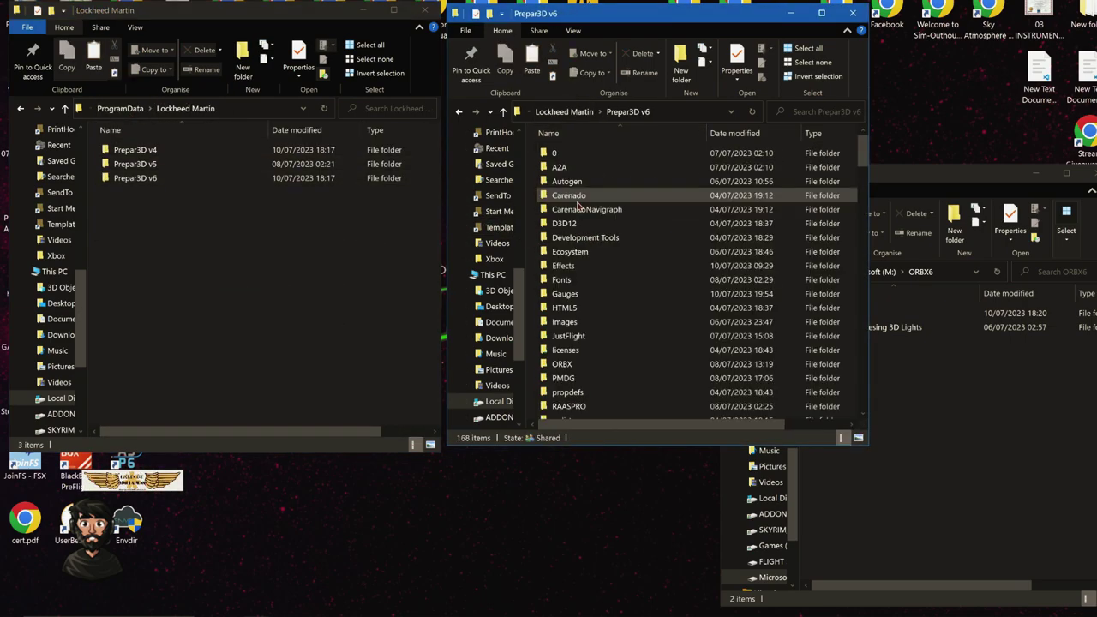
scroll(590, 291, down, 12)
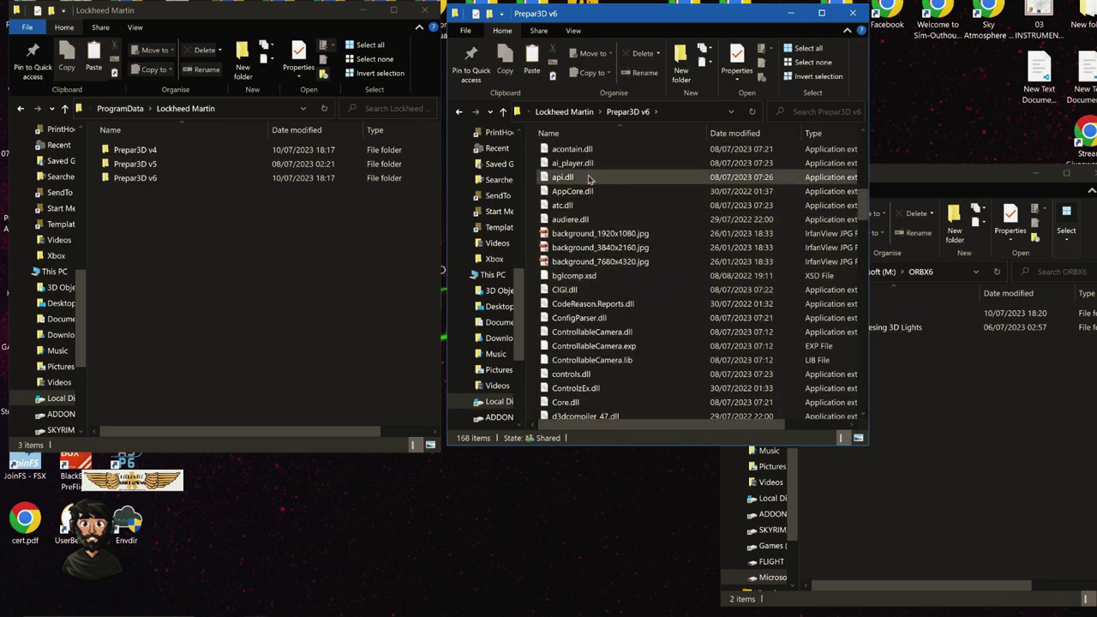
scroll(588, 283, up, 3)
click(586, 262)
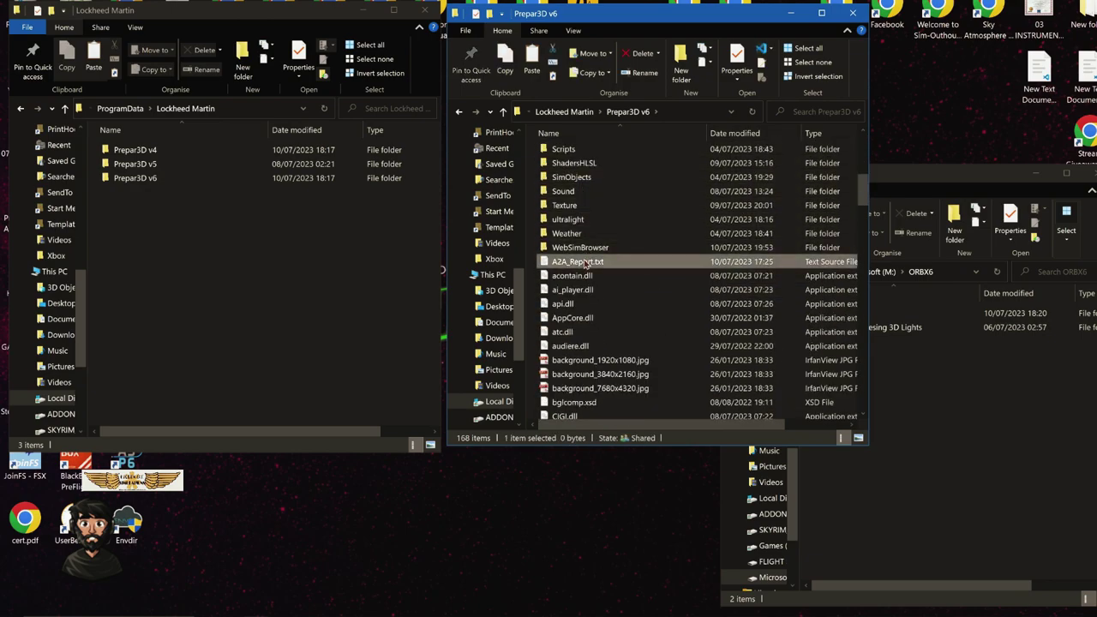
scroll(592, 274, down, 20)
scroll(601, 291, down, 5)
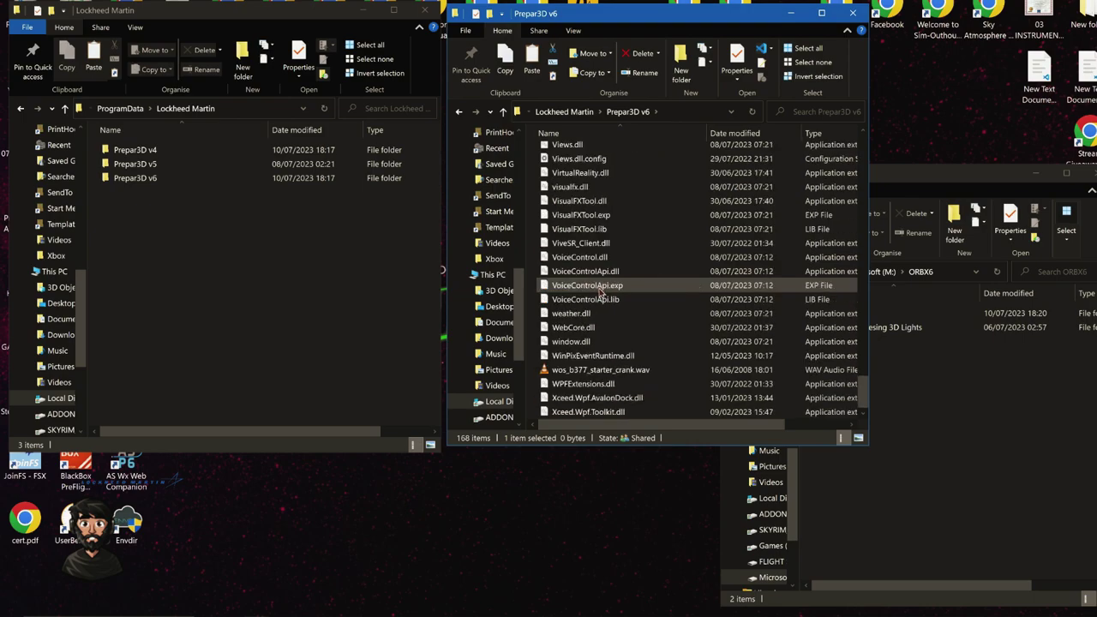
shift+click(617, 413)
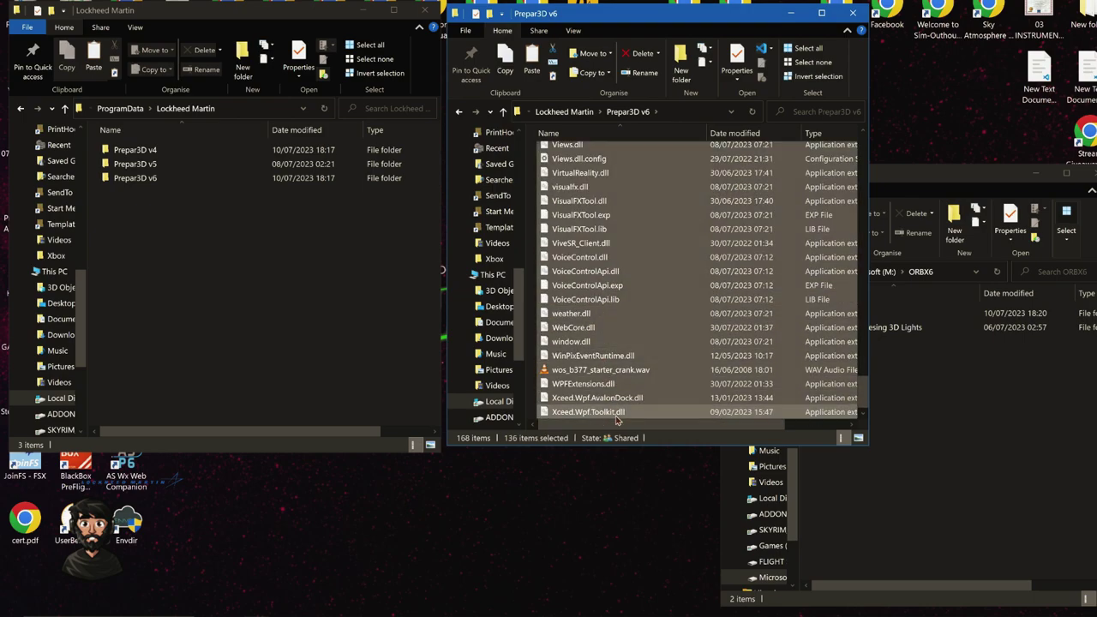
click(567, 113)
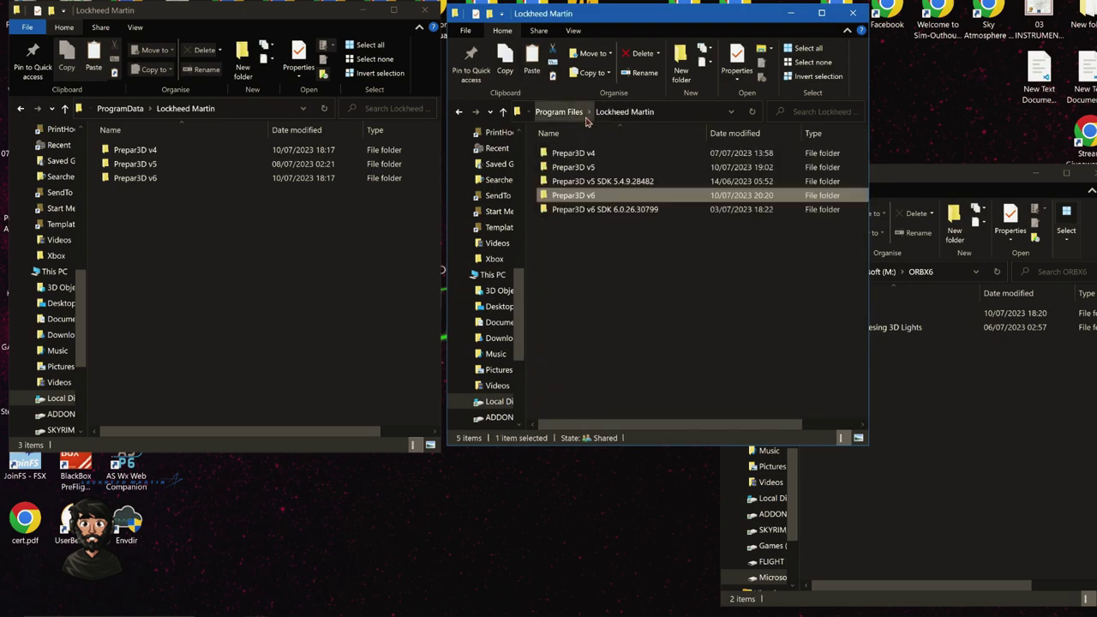
- Examine the Program Files Prepar3D v4 folder's files, including Prepar3D.exe, show its full path, and return to the parent folder
double_click(574, 153)
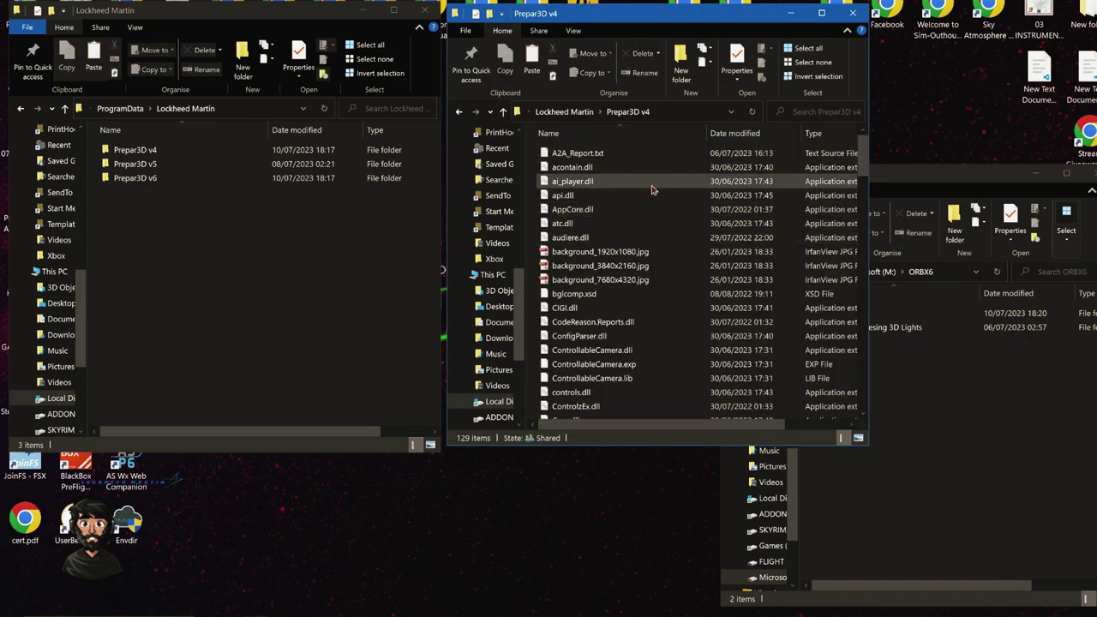
scroll(636, 228, down, 7)
scroll(638, 230, down, 12)
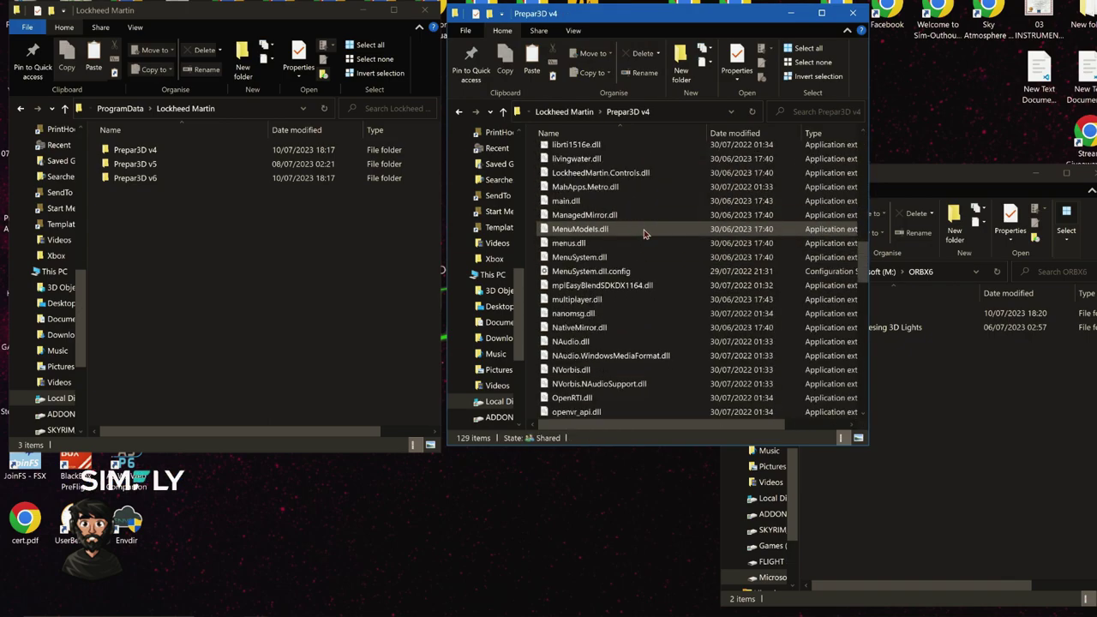
click(616, 315)
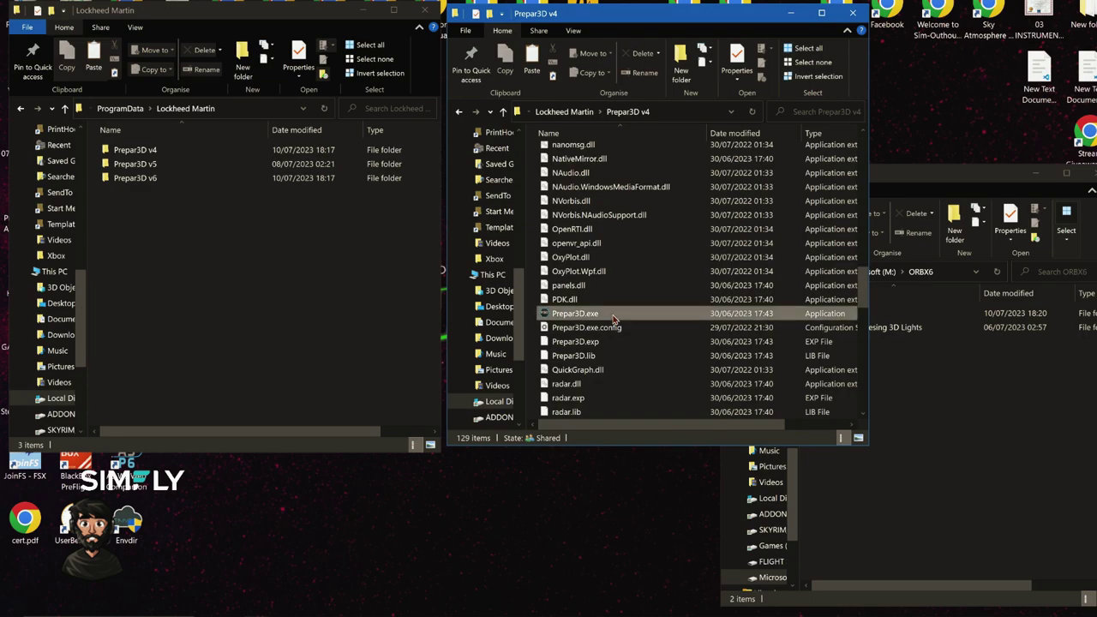
click(684, 116)
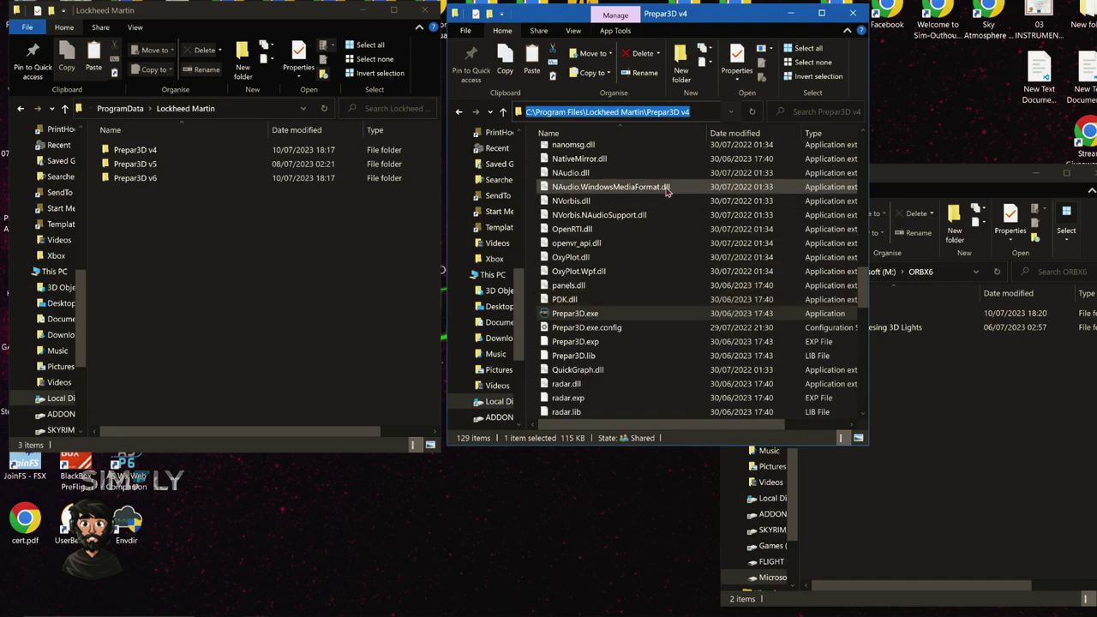
scroll(664, 300, down, 15)
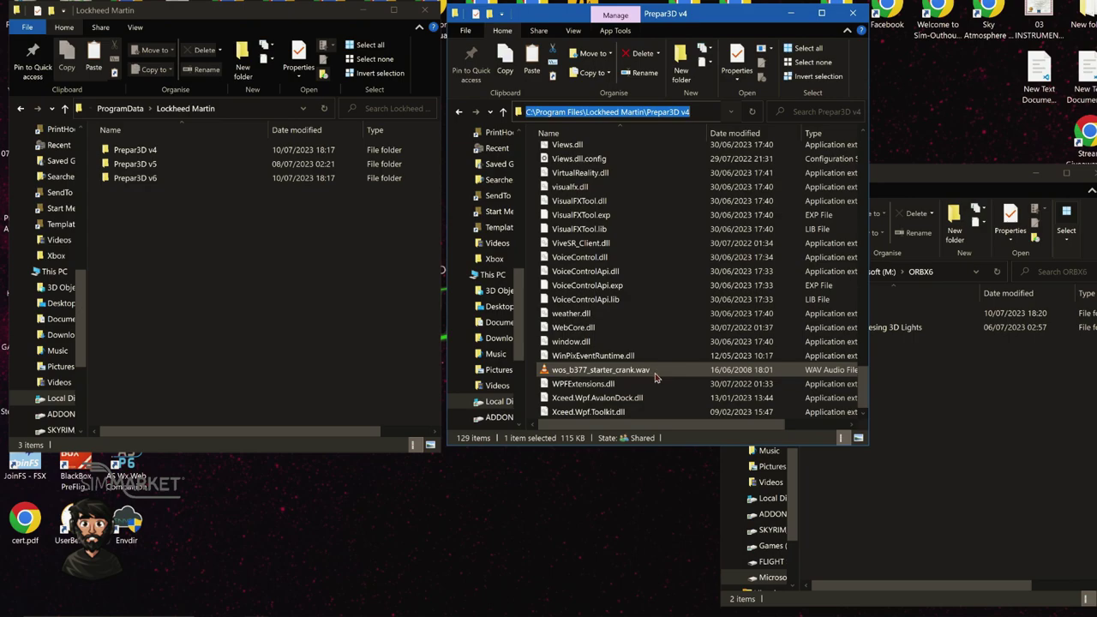
scroll(599, 292, up, 15)
scroll(679, 261, up, 6)
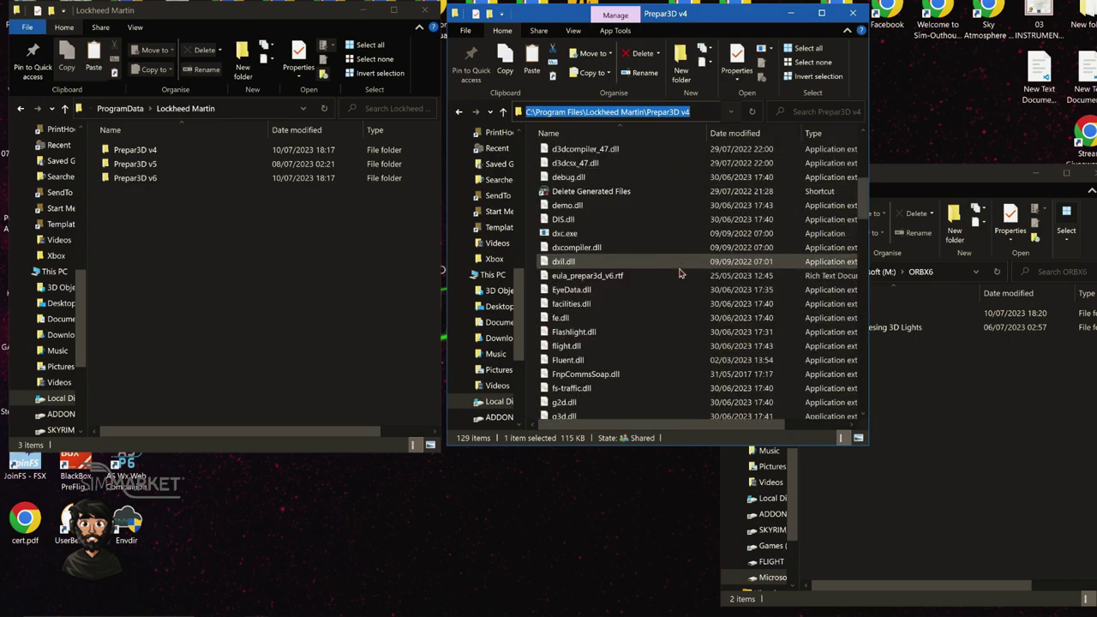
click(459, 115)
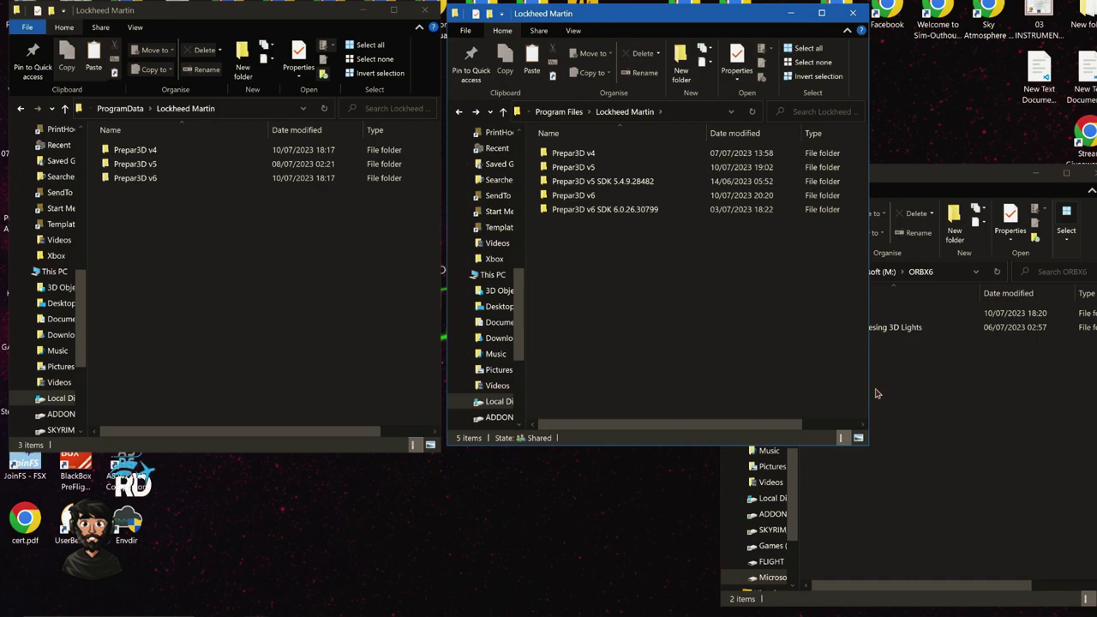
click(935, 424)
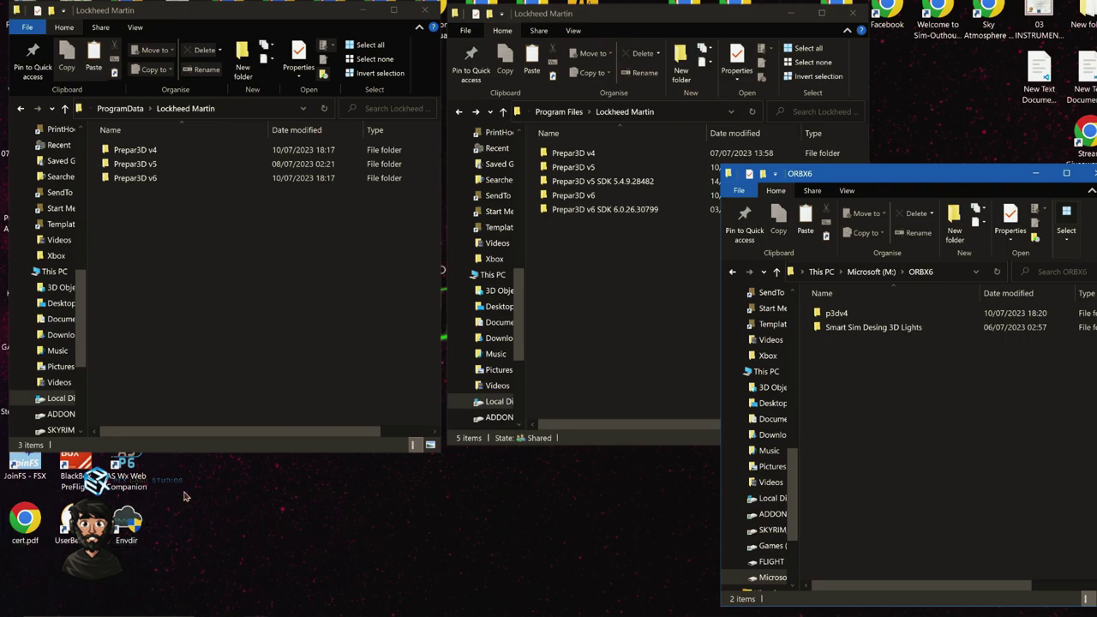
- Search Windows for "reg" and run Registry Editor as administrator
mouse_move(94, 601)
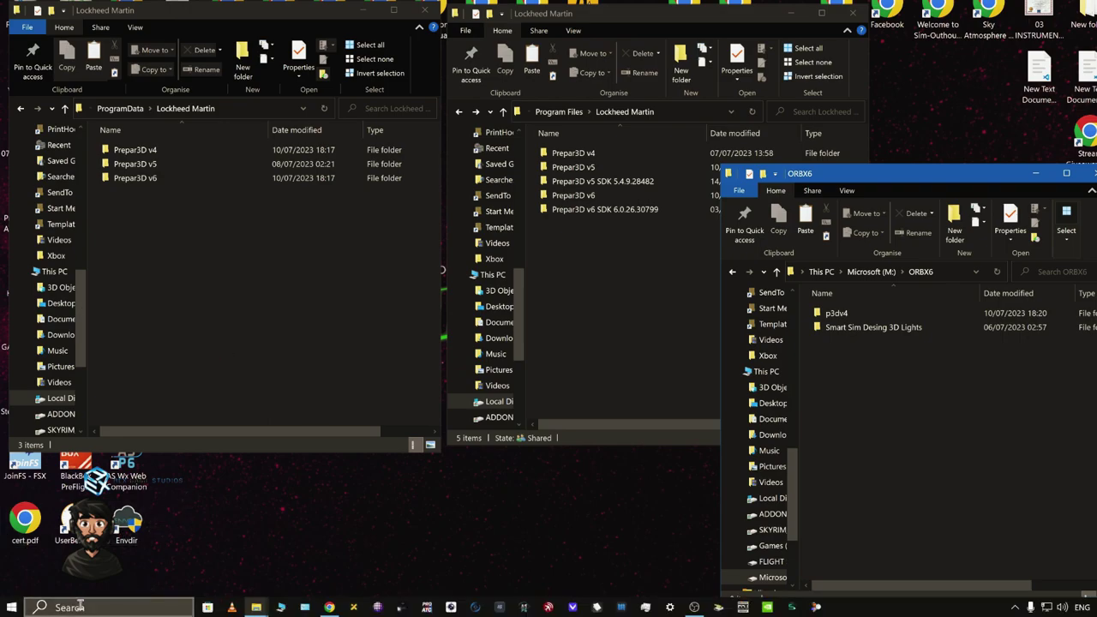
click(89, 608)
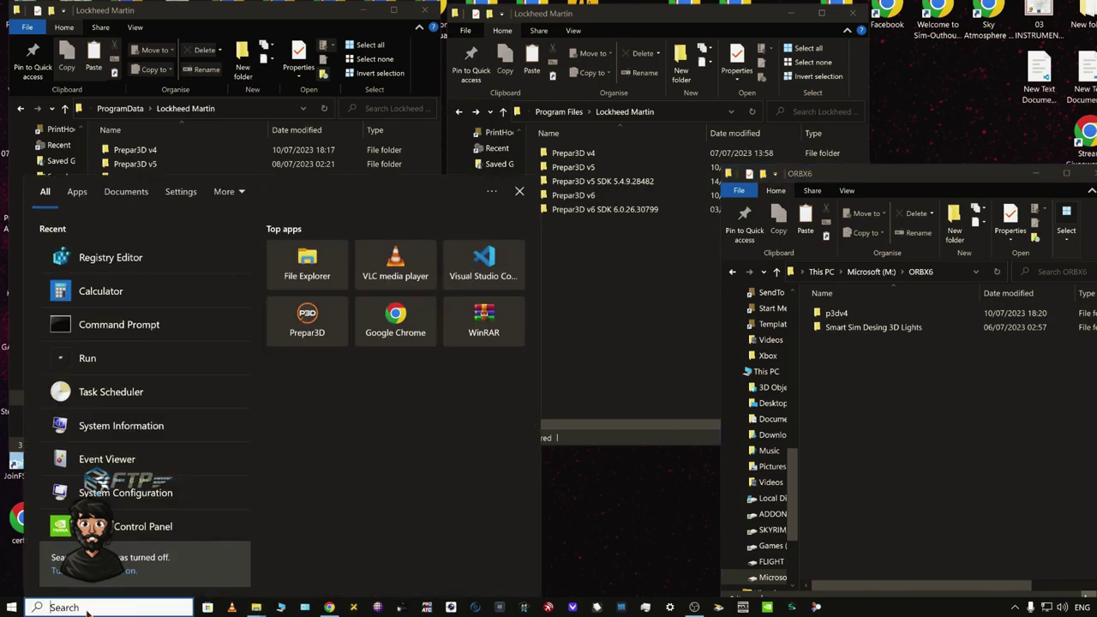
text(reg)
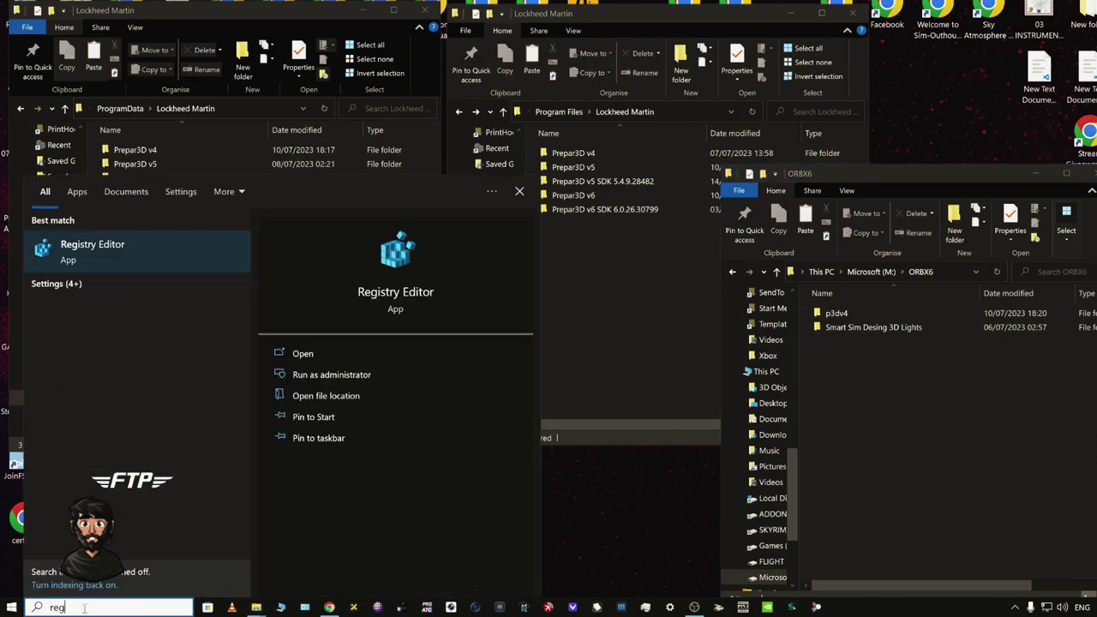
click(331, 375)
- Collapse the HKEY_CURRENT_USER branch and move the Registry Editor window so the folder windows behind it stay partly visible
scroll(244, 240, up, 6)
scroll(244, 240, up, 3)
click(190, 147)
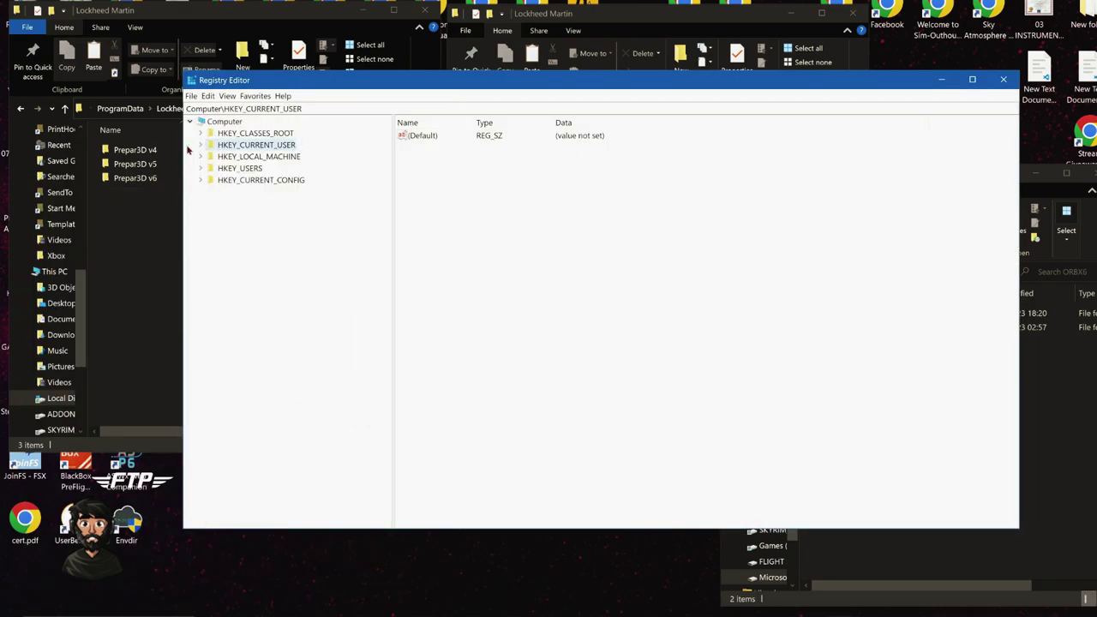
drag(283, 80, 173, 199)
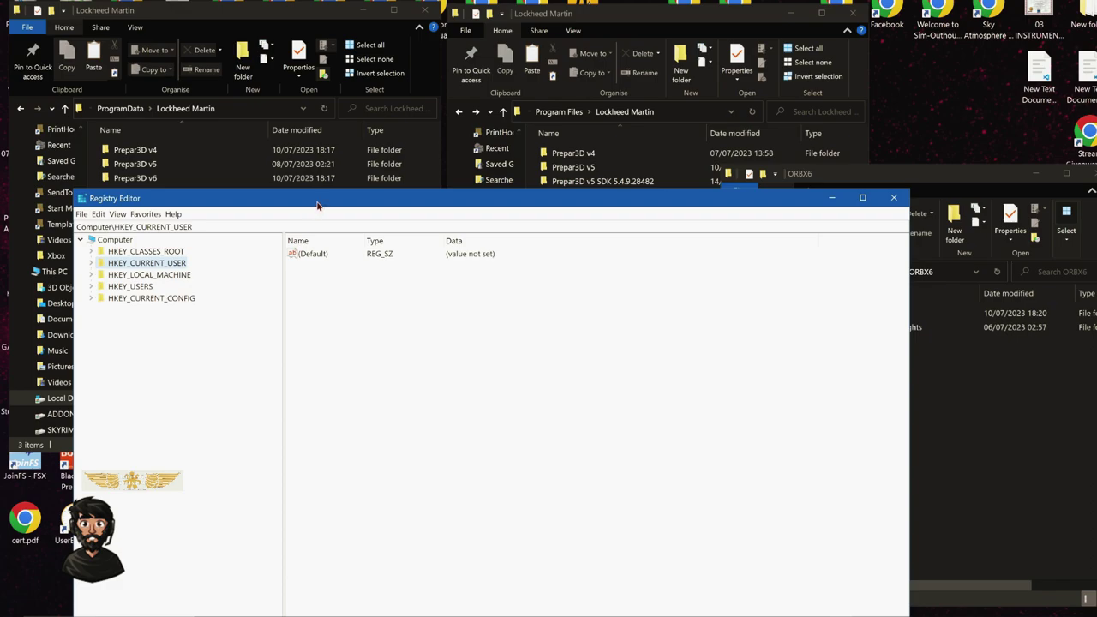
drag(317, 206, 321, 185)
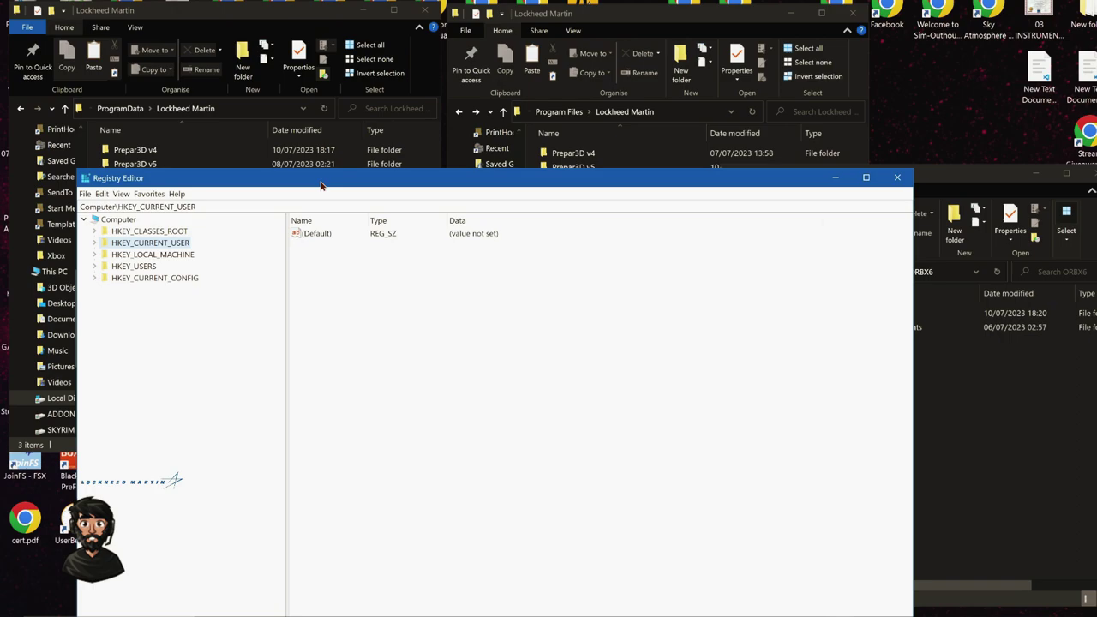
- Select the HKEY_LOCAL_MACHINE and HKEY_CURRENT_USER root keys in turn to compare them
click(163, 254)
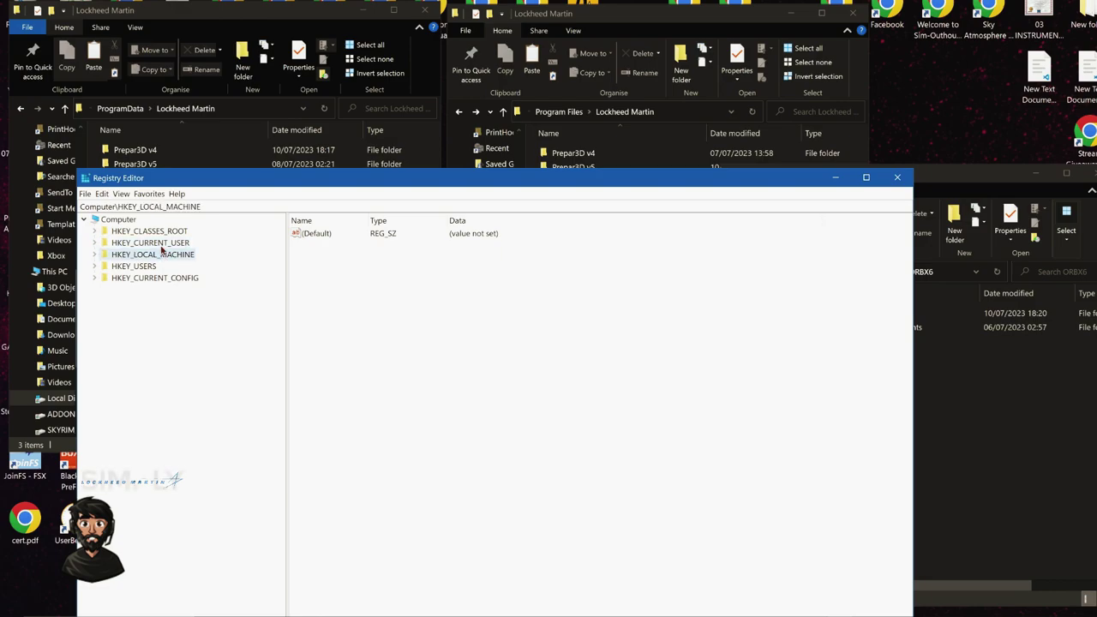
key(Up)
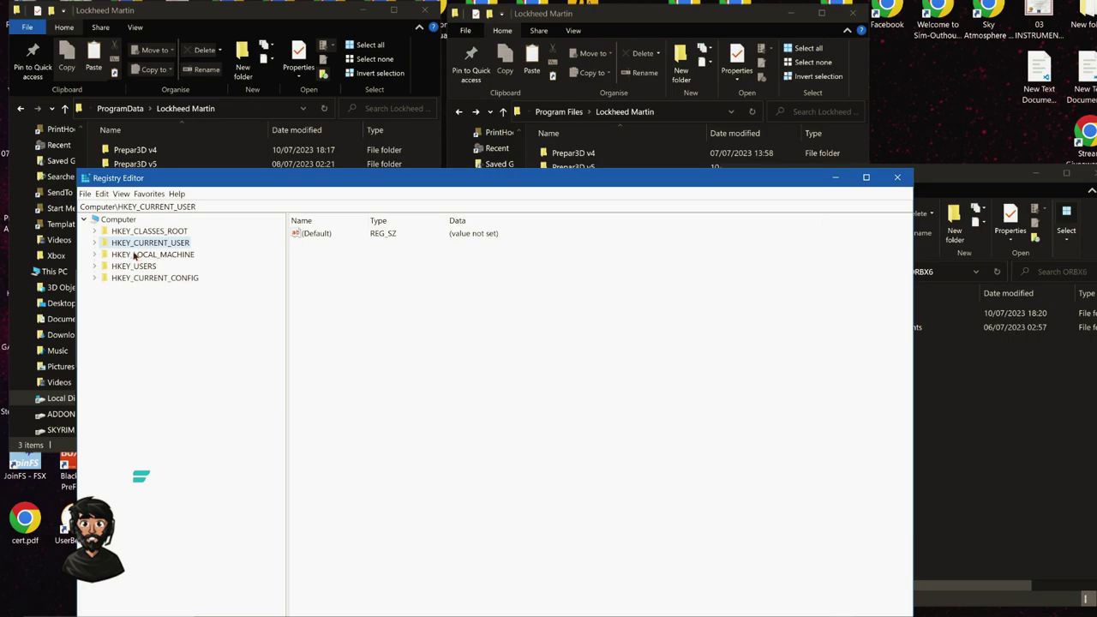
click(157, 254)
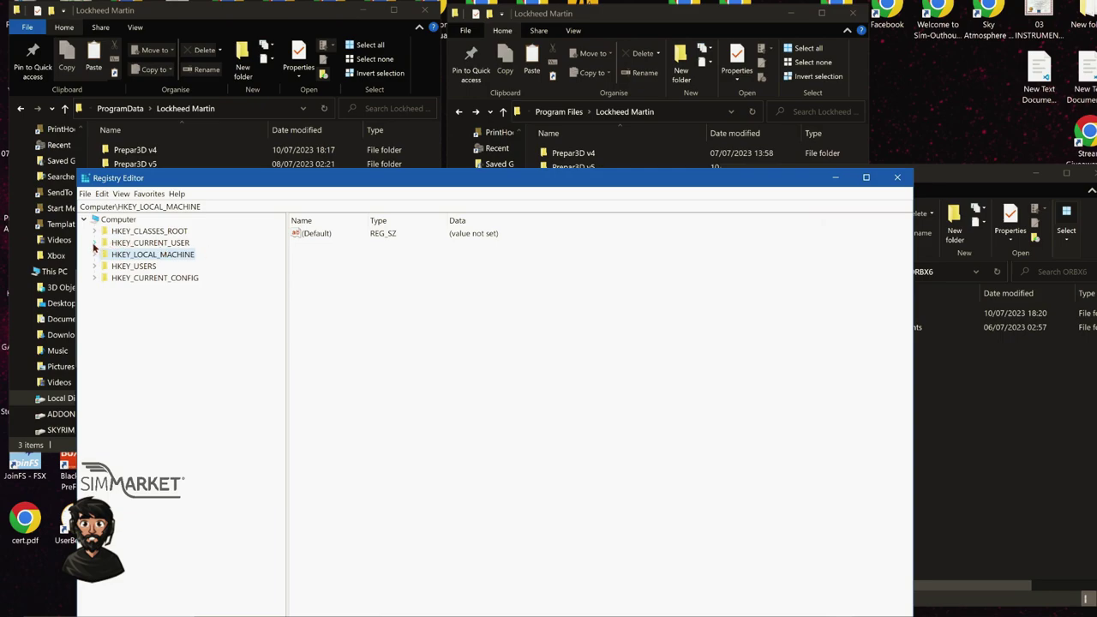
click(126, 243)
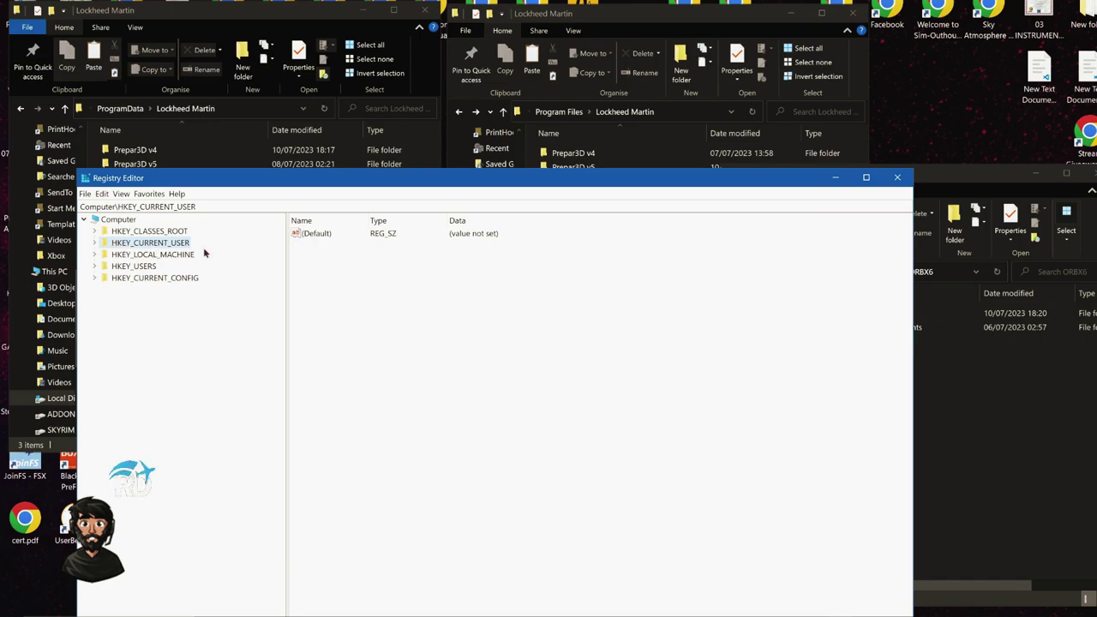
- Expand HKEY_CURRENT_USER and select the Lockheed Martin key under SOFTWARE
click(93, 243)
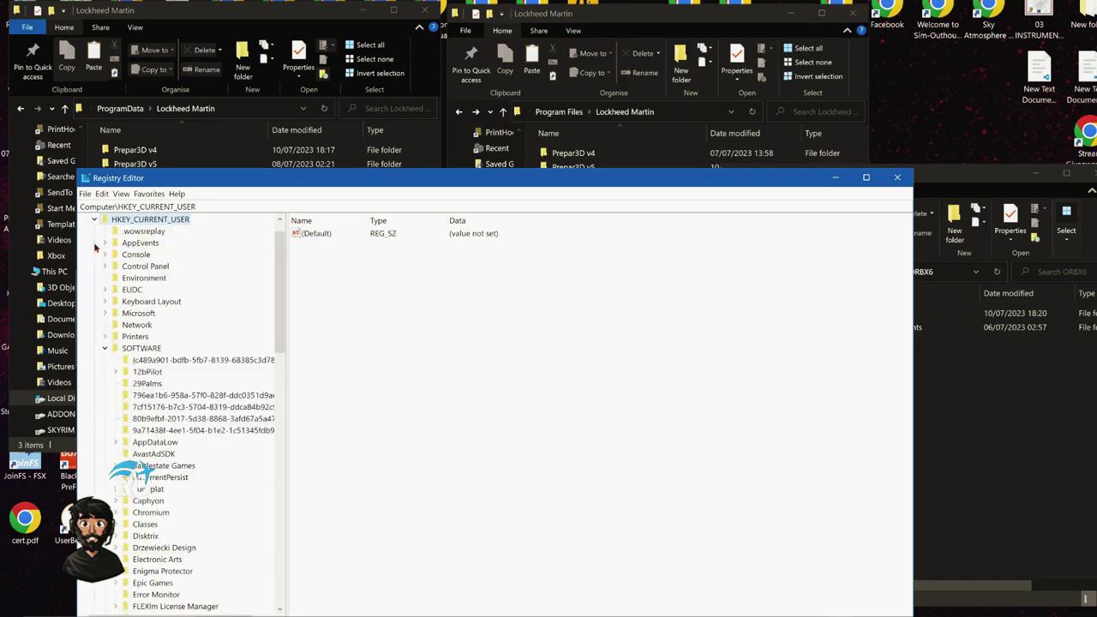
click(138, 352)
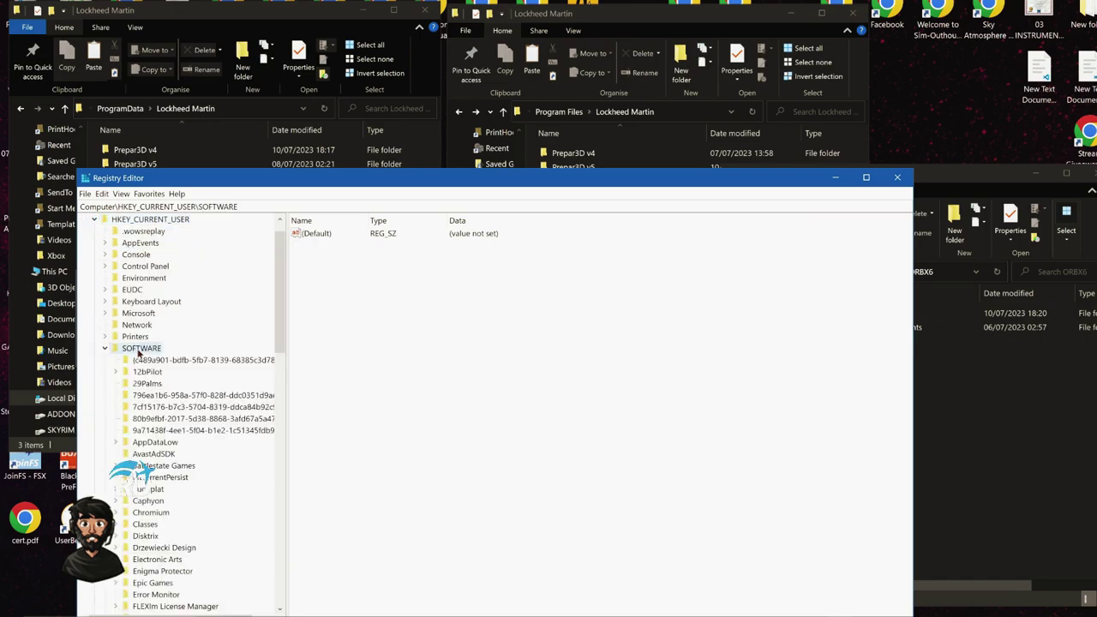
scroll(128, 349, down, 11)
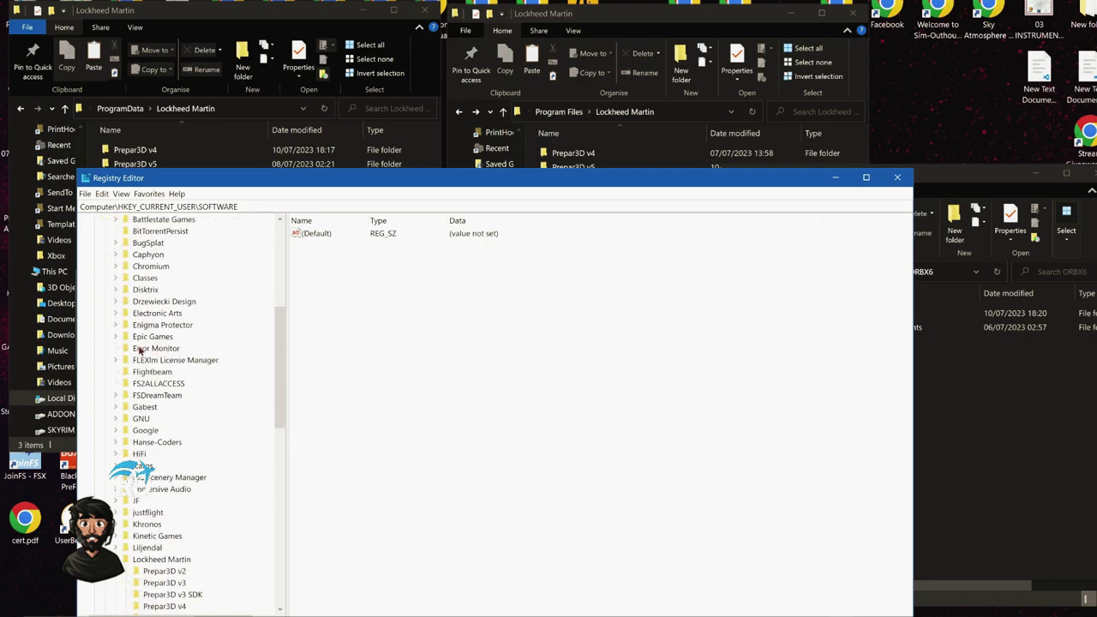
click(159, 385)
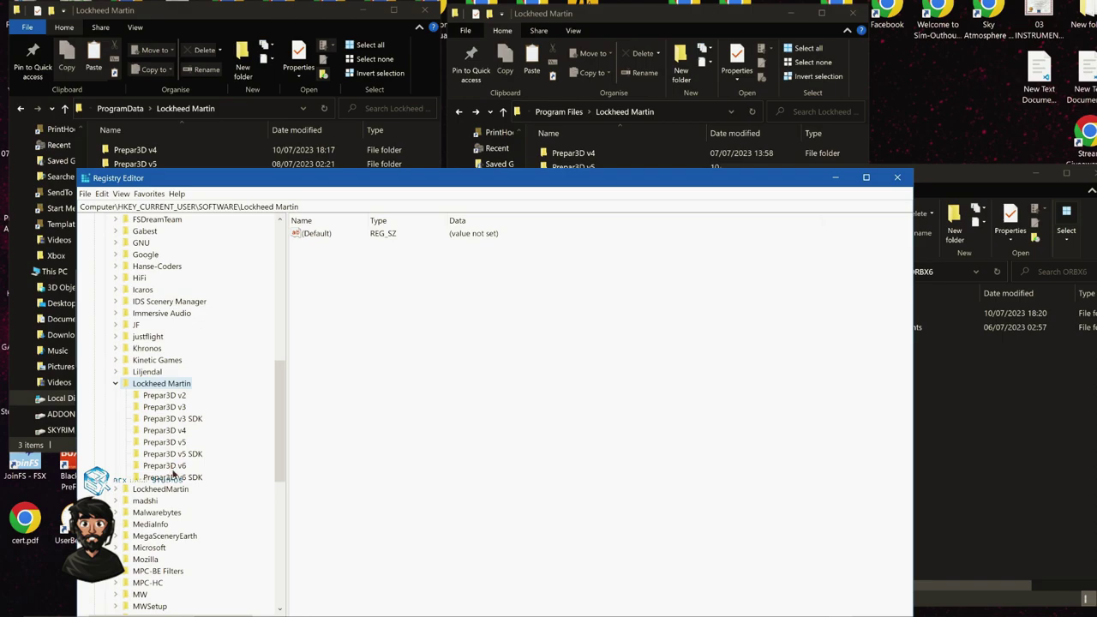
- View the registry values of the Prepar3D v2, v3, v5 and v6 keys under Lockheed Martin
click(172, 398)
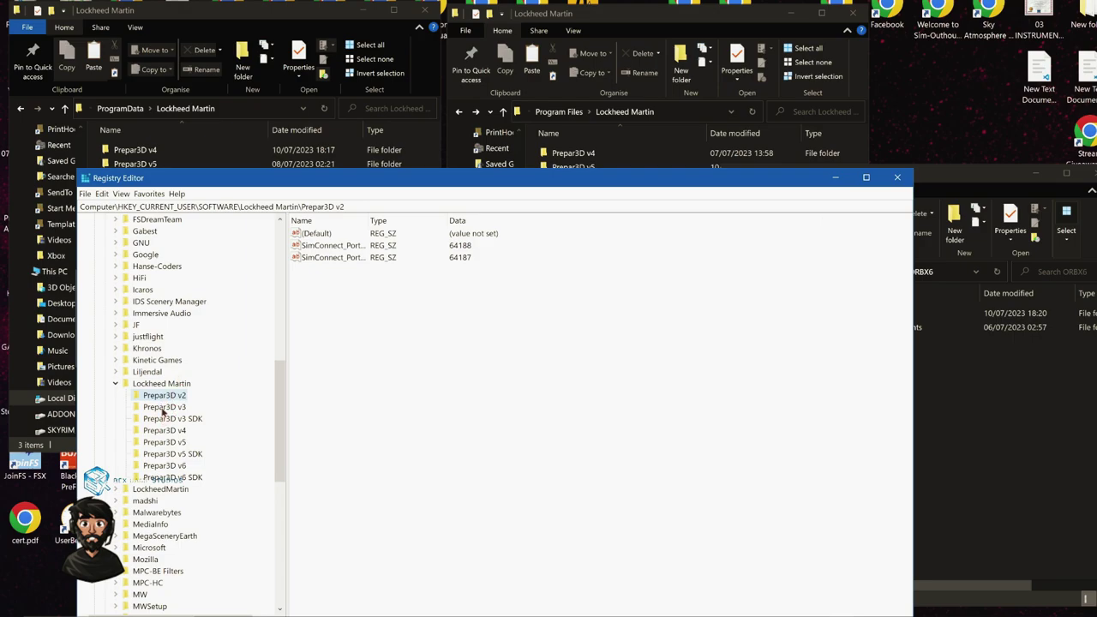
click(163, 409)
click(166, 444)
click(161, 467)
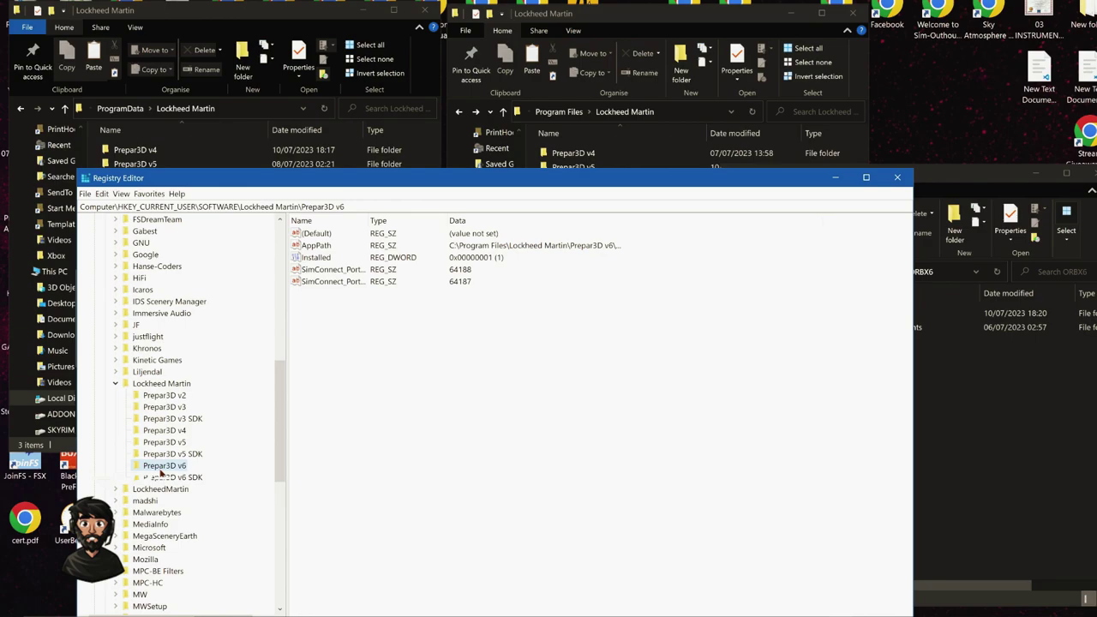
- Try to add a new key under Lockheed Martin in HKEY_CURRENT_USER\SOFTWARE
click(154, 384)
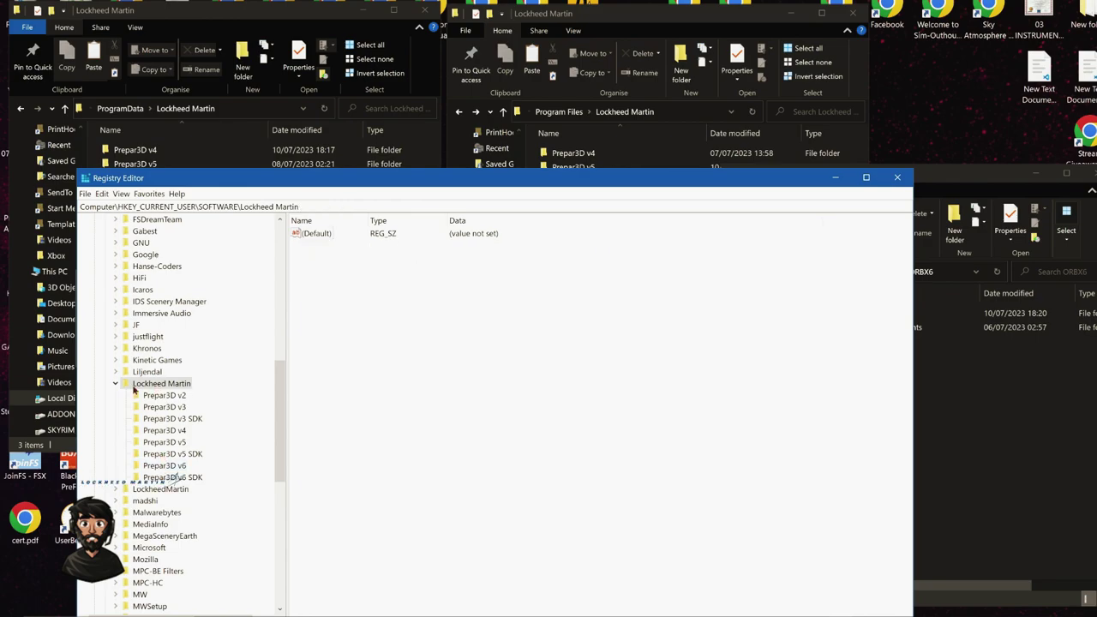
right_click(166, 386)
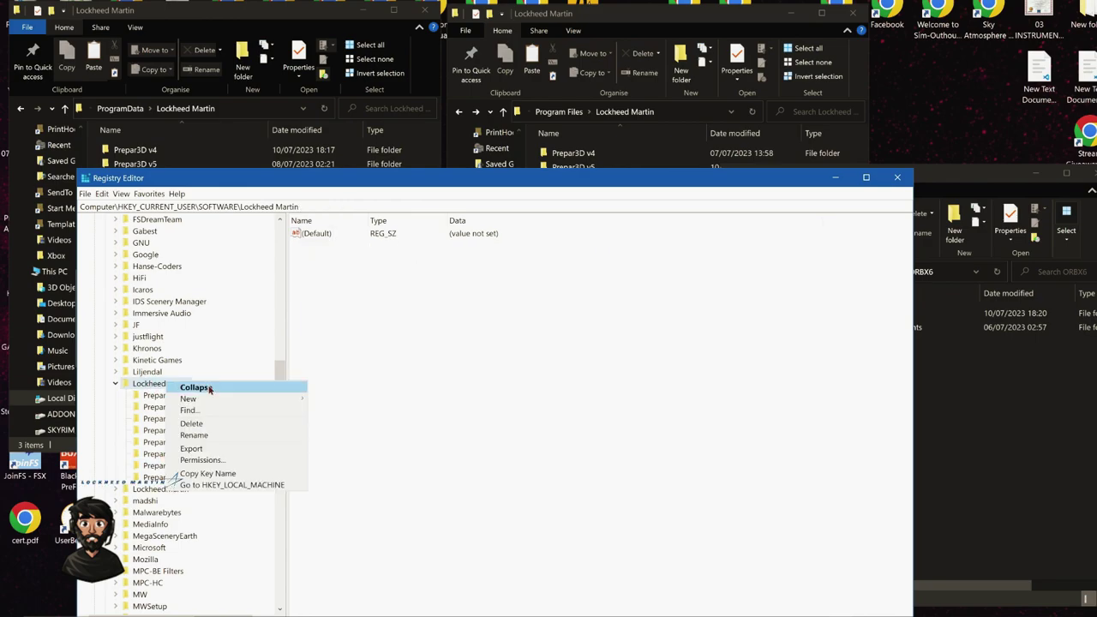
mouse_move(214, 397)
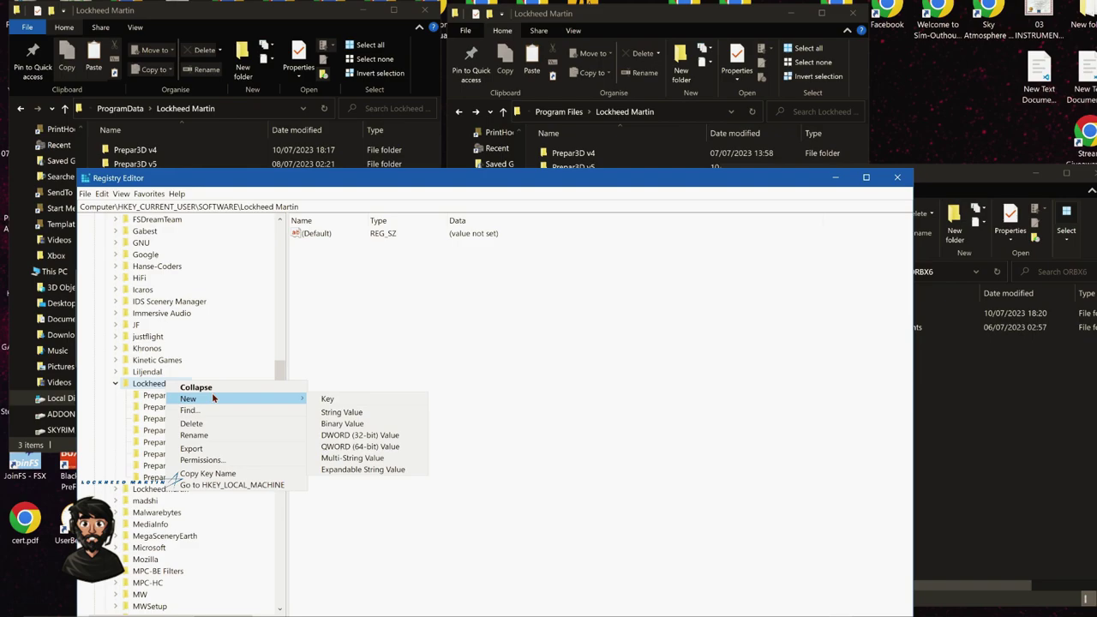
click(325, 401)
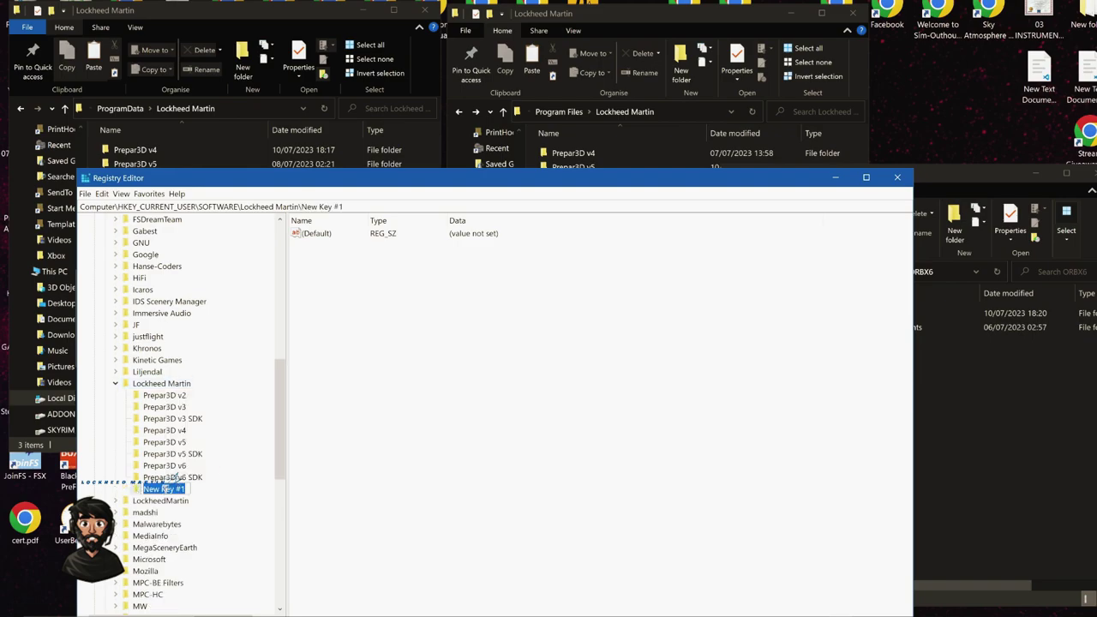
text(fgfgdg)
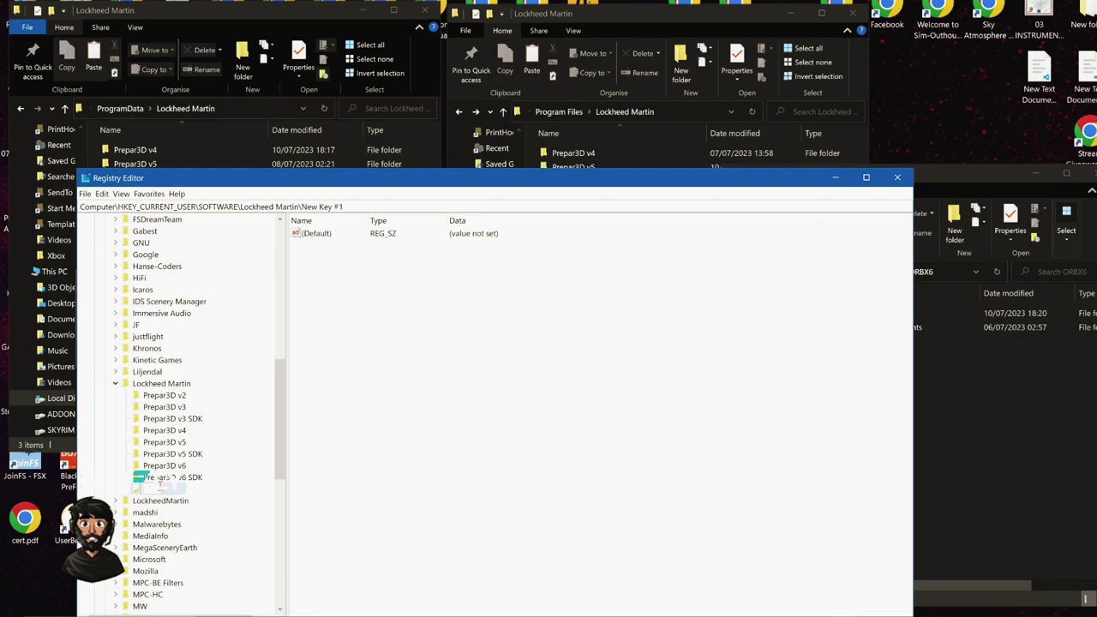
- Compare the registry values of the Prepar3D v4 and v6 keys, including AppPath and Installed
click(164, 430)
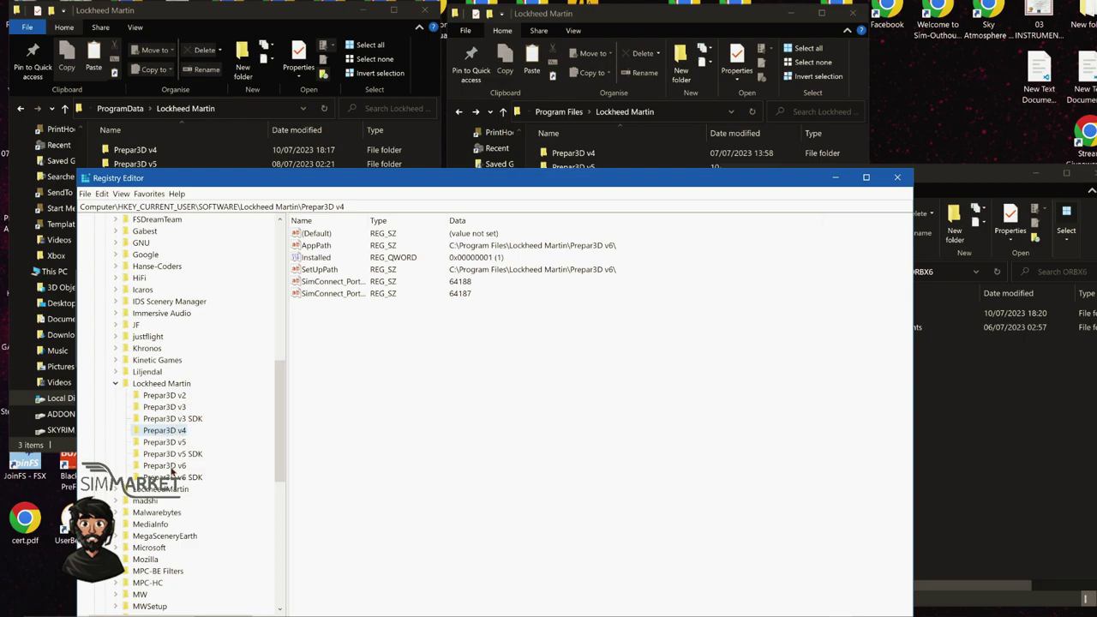
click(170, 465)
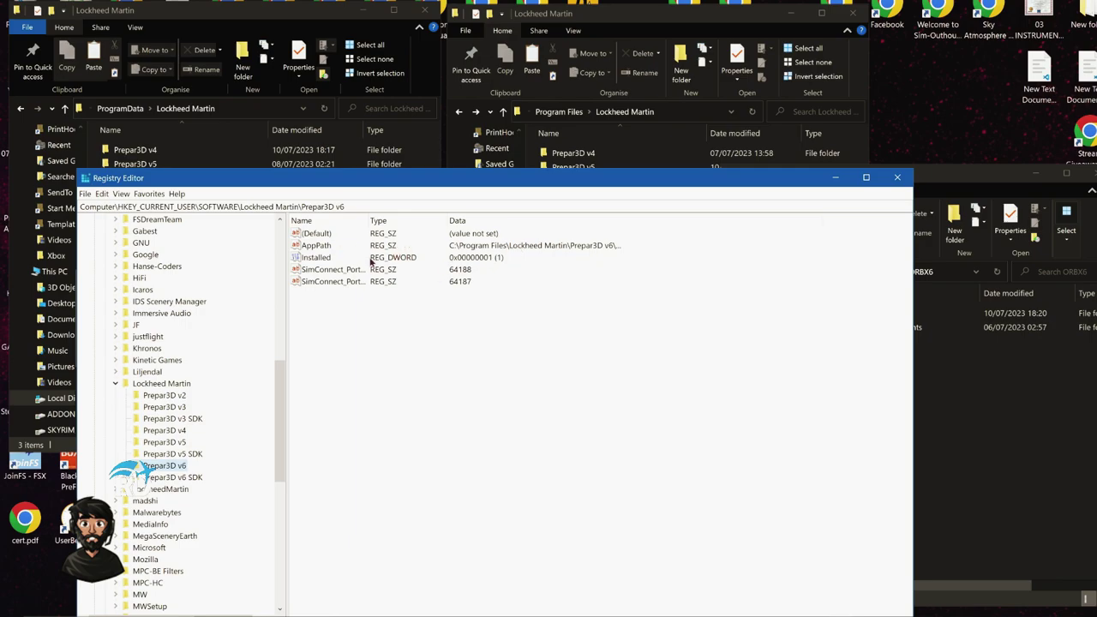
click(320, 260)
click(319, 246)
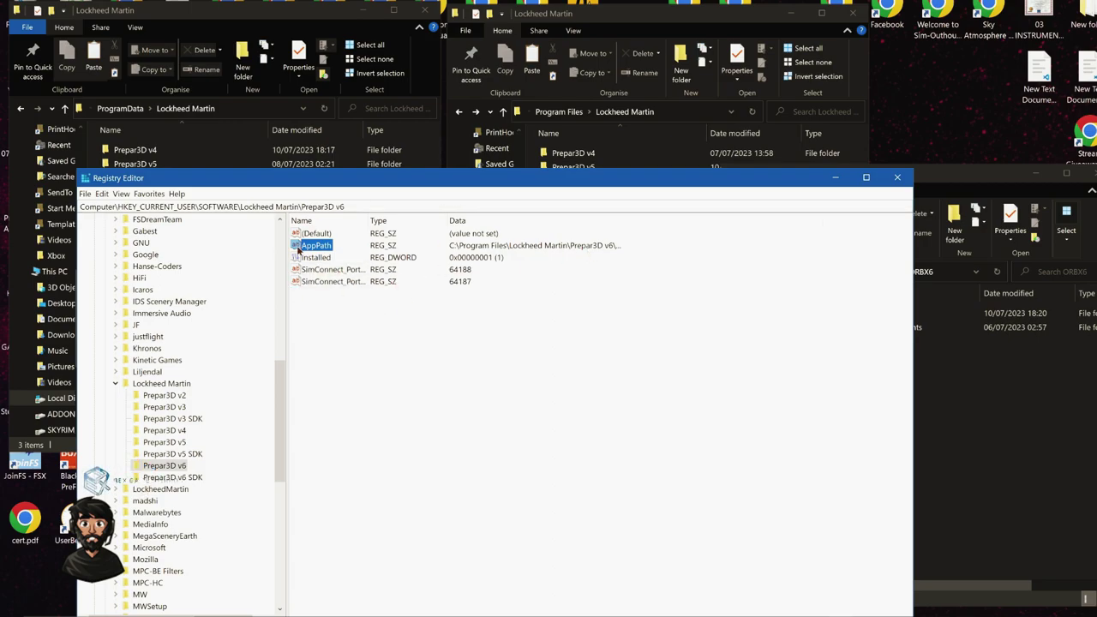
- Try to add a new string value to the Prepar3D v4 key
click(165, 433)
right_click(392, 372)
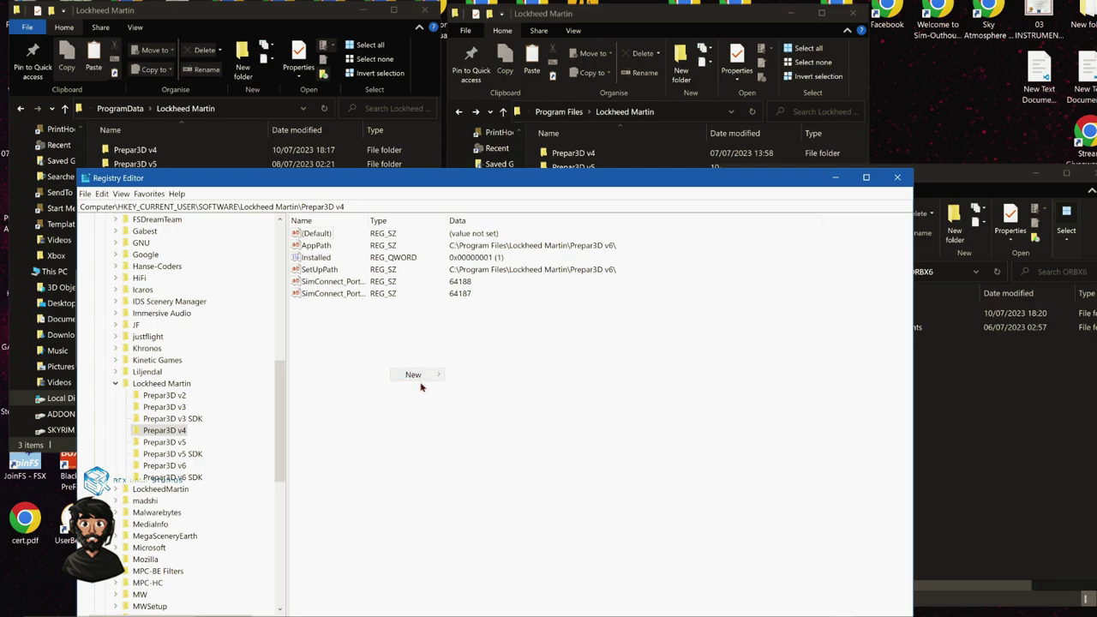
mouse_move(421, 380)
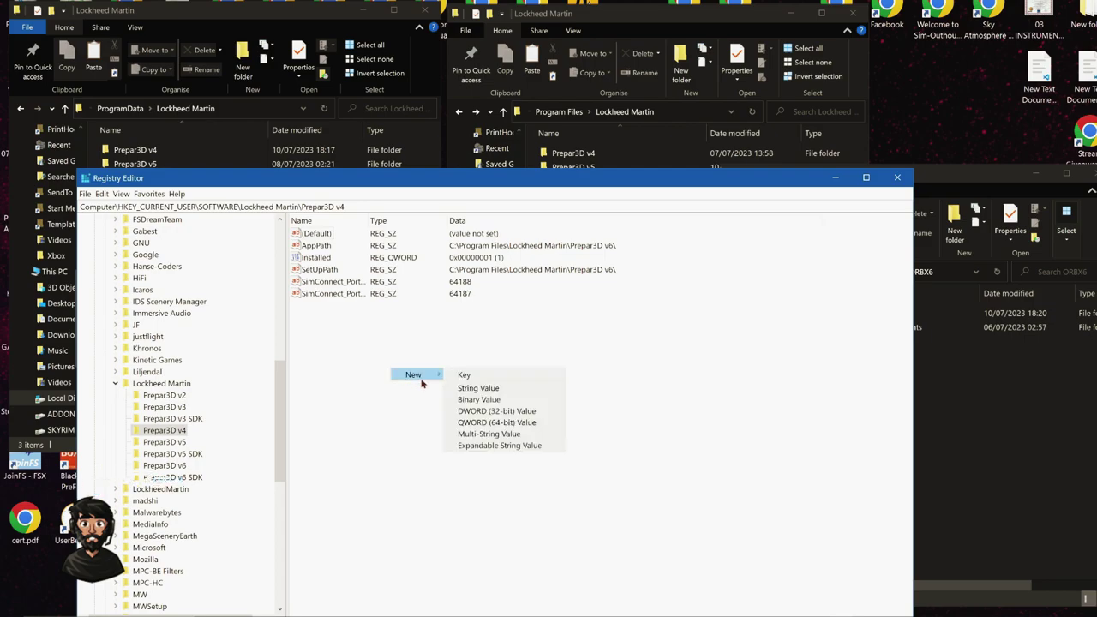
click(480, 390)
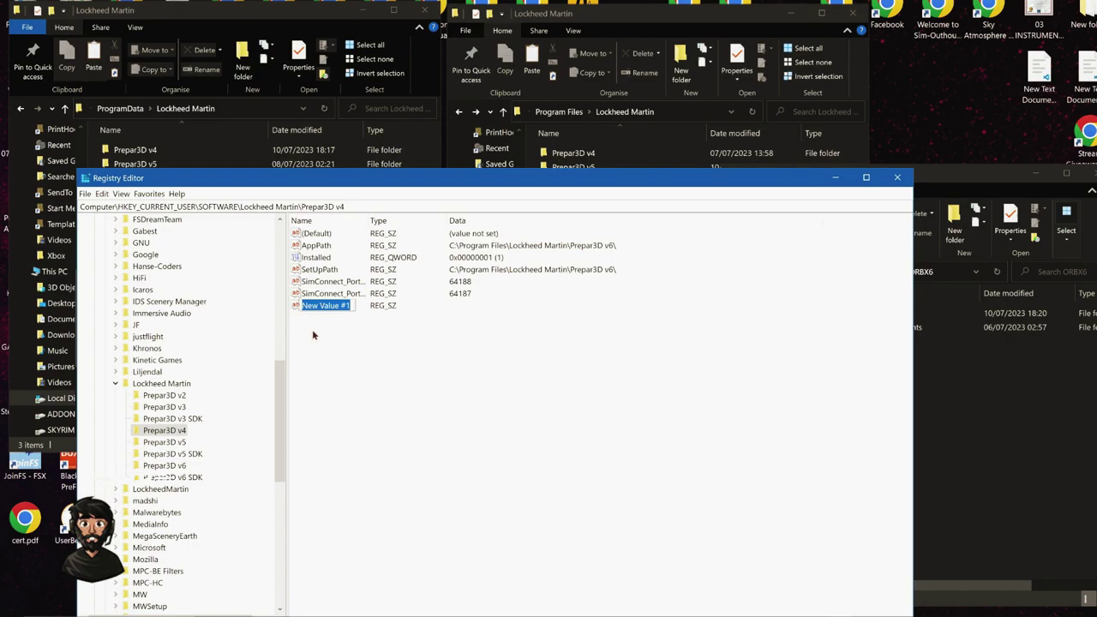
click(312, 329)
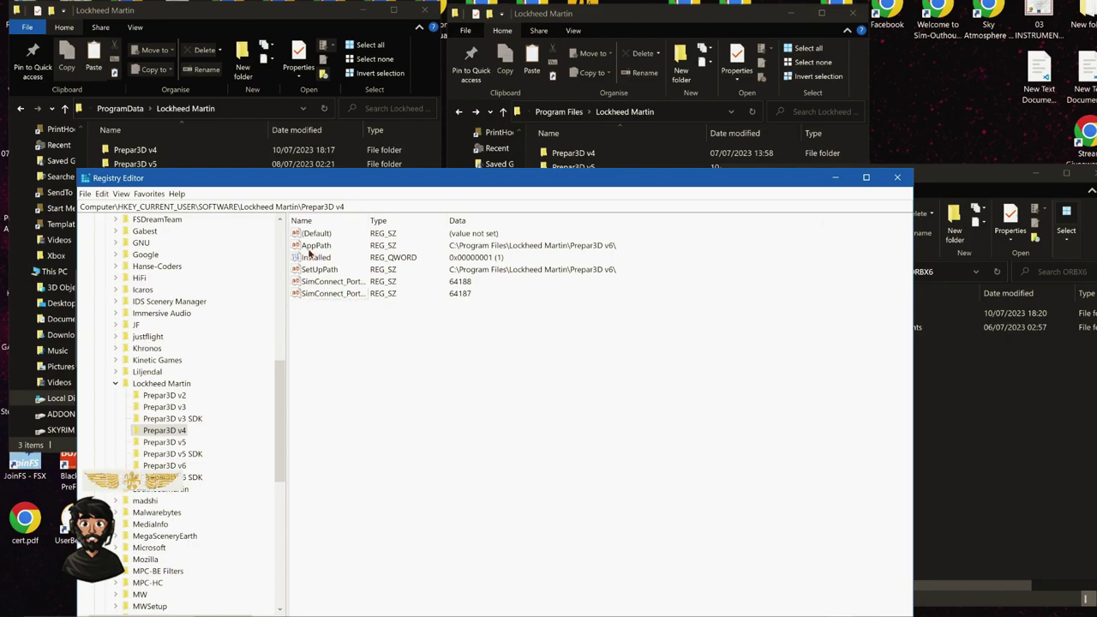
- Copy the folder path C:\Program Files\Lockheed Martin\Prepar3D v6 from File Explorer and return to the Registry Editor
click(313, 247)
click(639, 33)
double_click(579, 195)
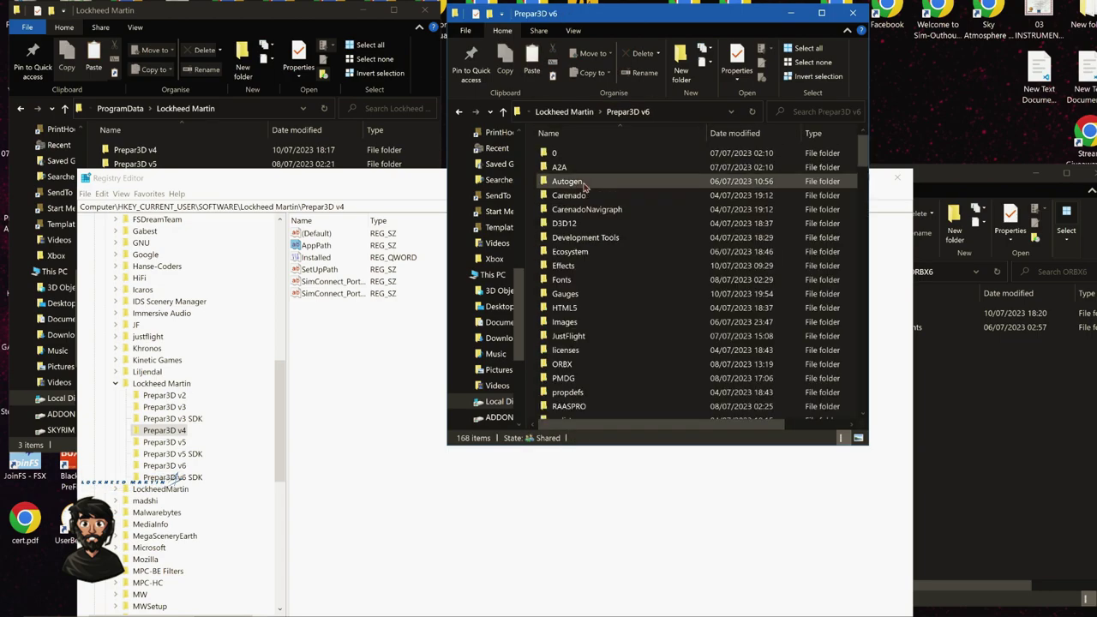
click(677, 113)
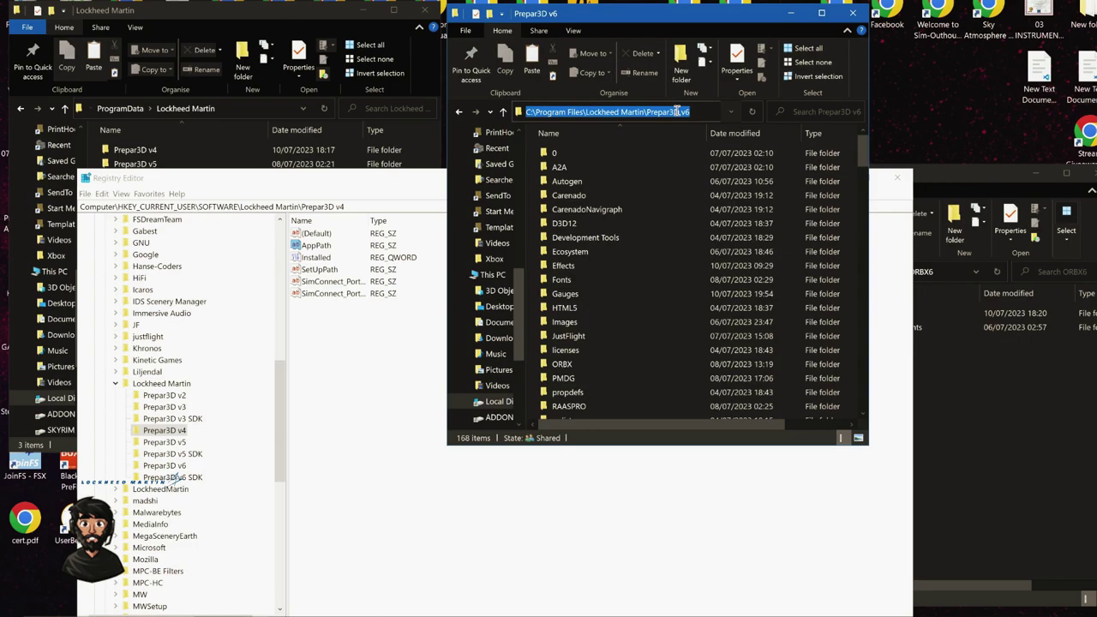
key(ctrl+c)
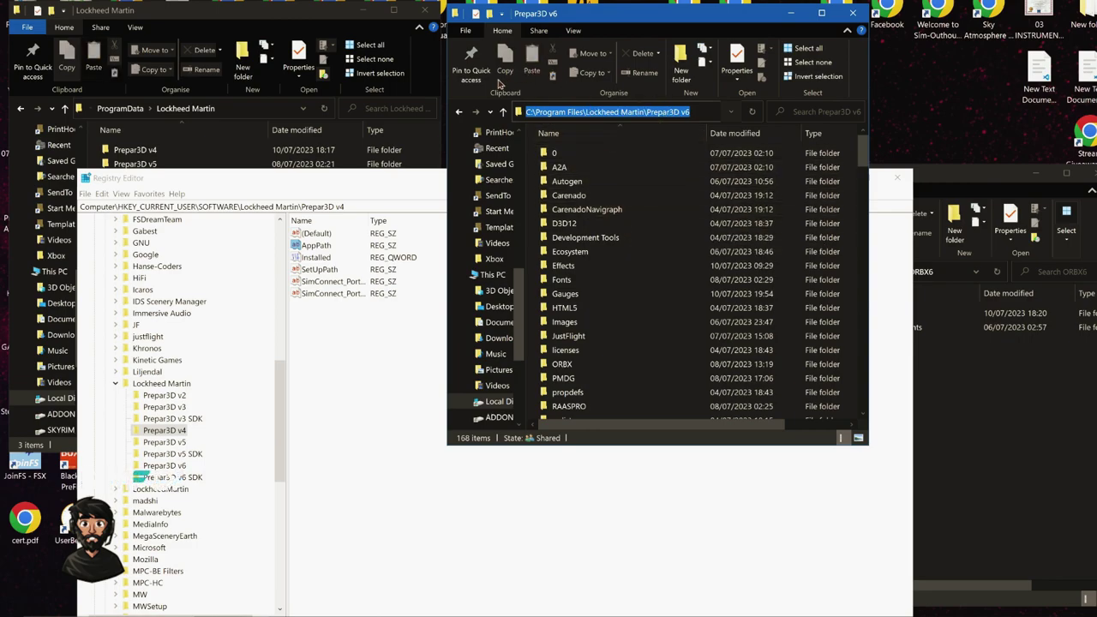
click(460, 112)
click(391, 179)
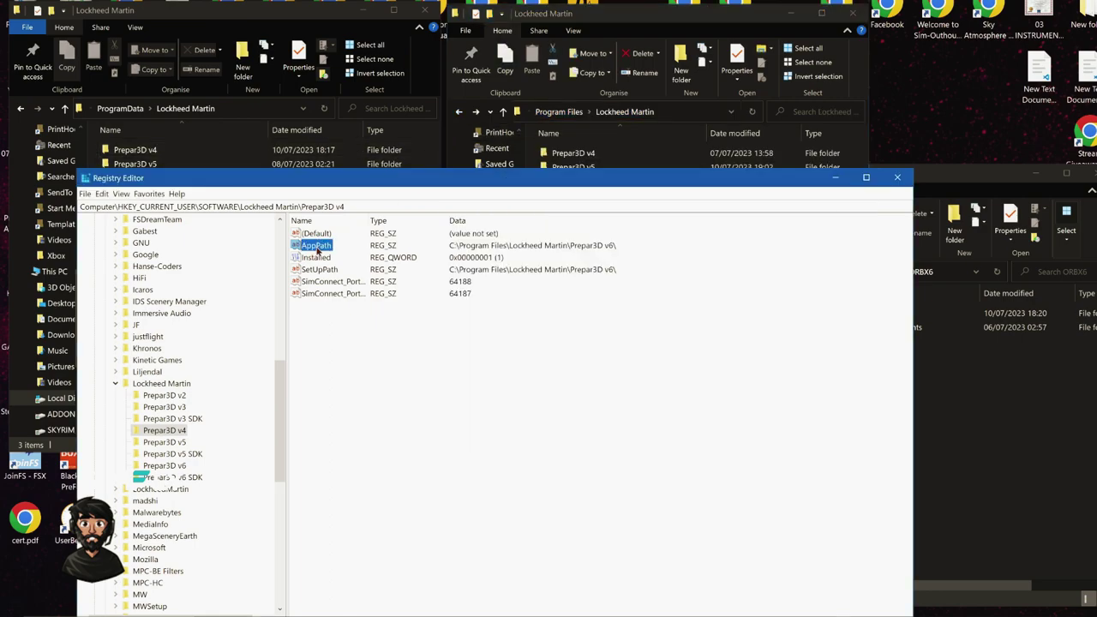
- Open the AppPath string of the Prepar3D v4 key to check its data, and close it without changes
double_click(317, 247)
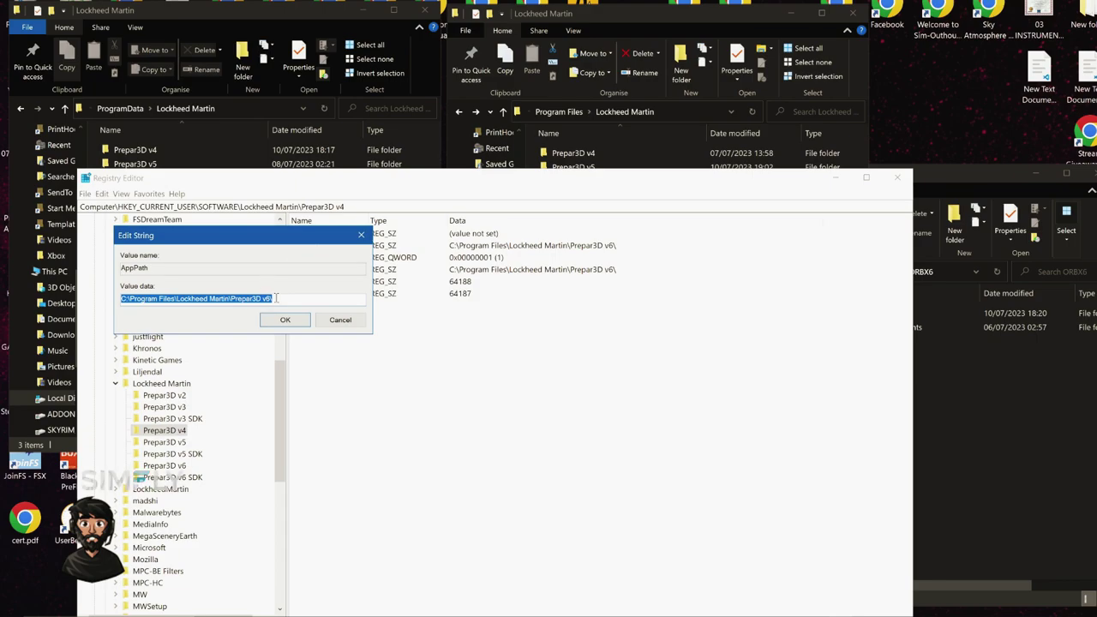
click(340, 319)
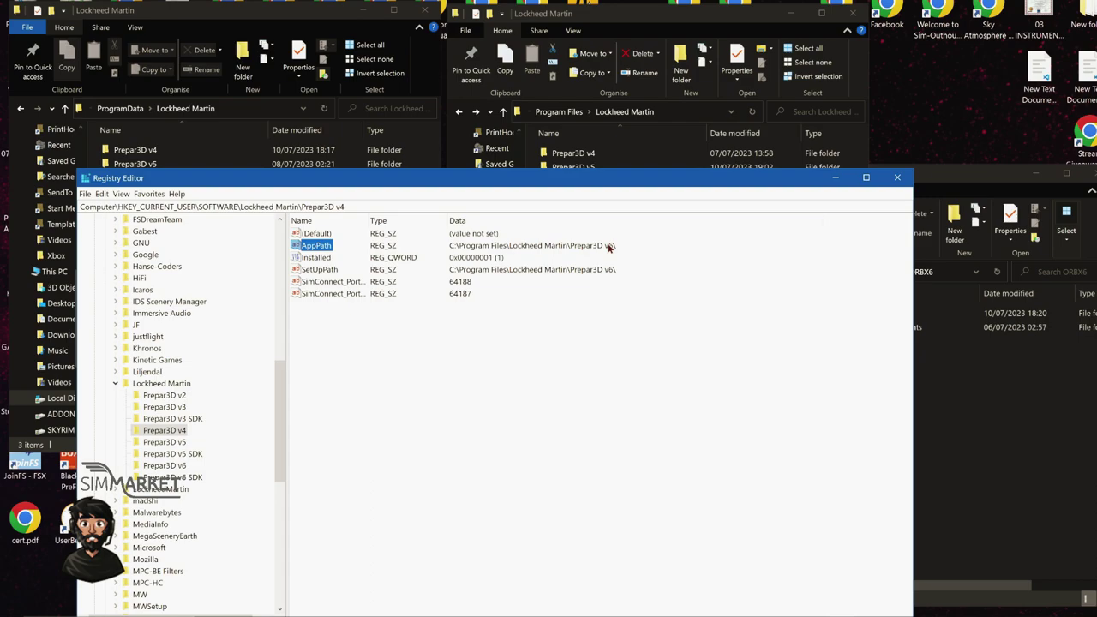
click(348, 346)
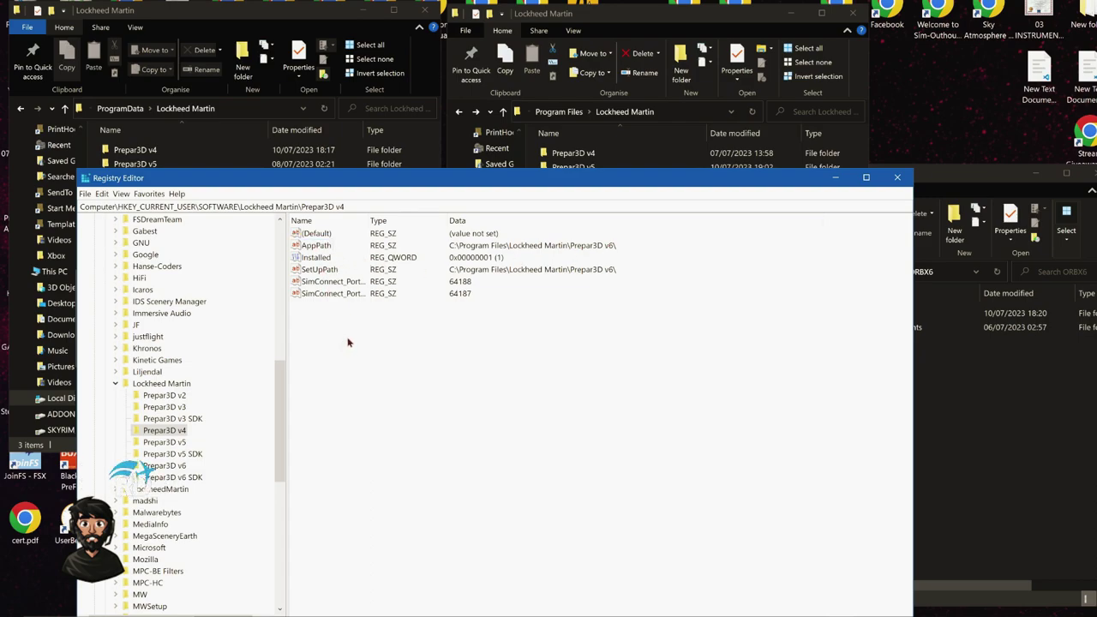
- Try to add a new QWORD (64-bit) value to the Prepar3D v4 key
right_click(408, 335)
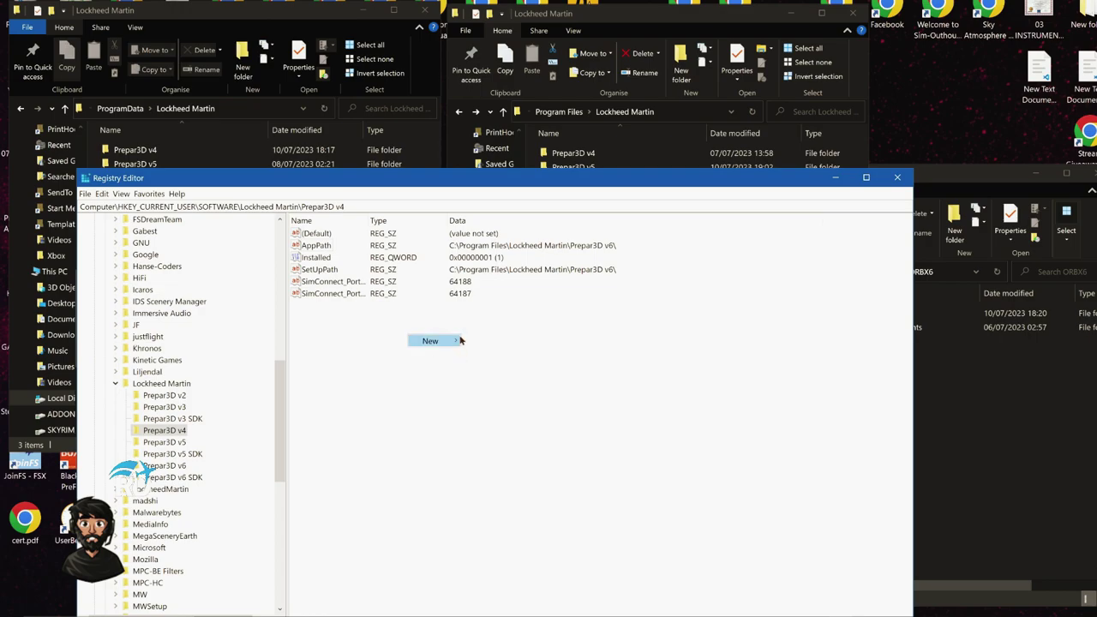
mouse_move(457, 339)
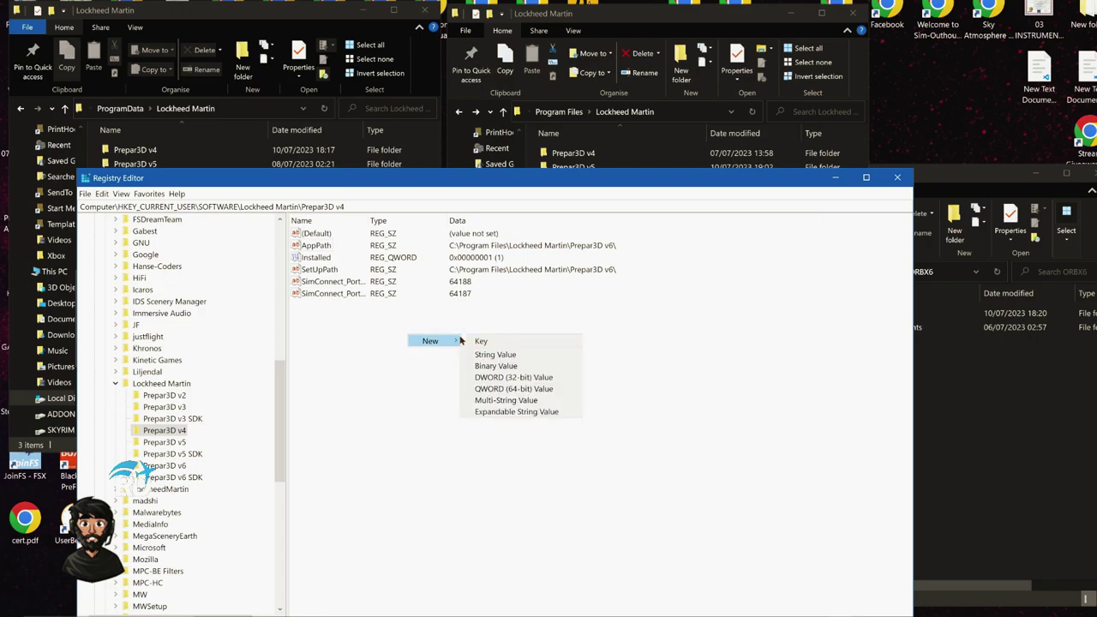
click(490, 391)
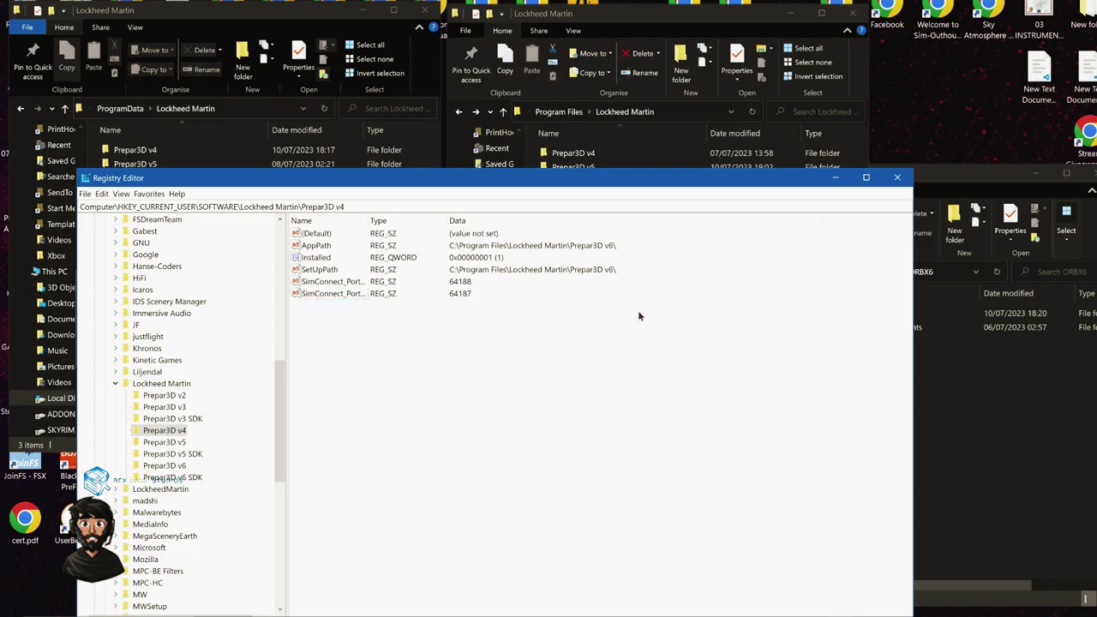
- Check the data of the Installed value in the Prepar3D v4 key and review its AppPath and SetUpPath values
click(312, 259)
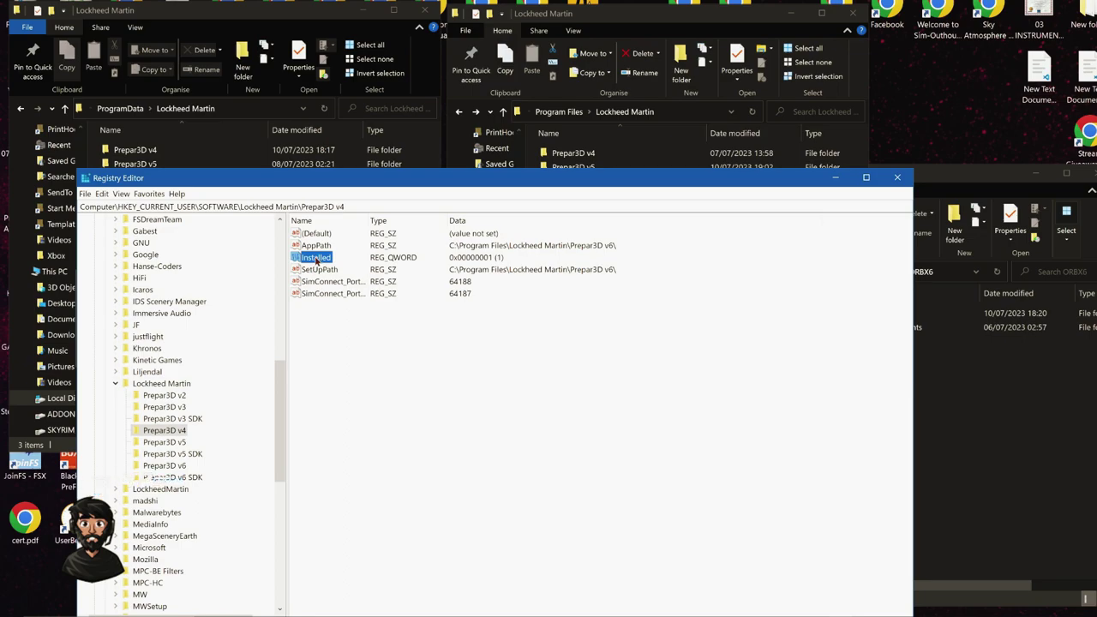
double_click(315, 257)
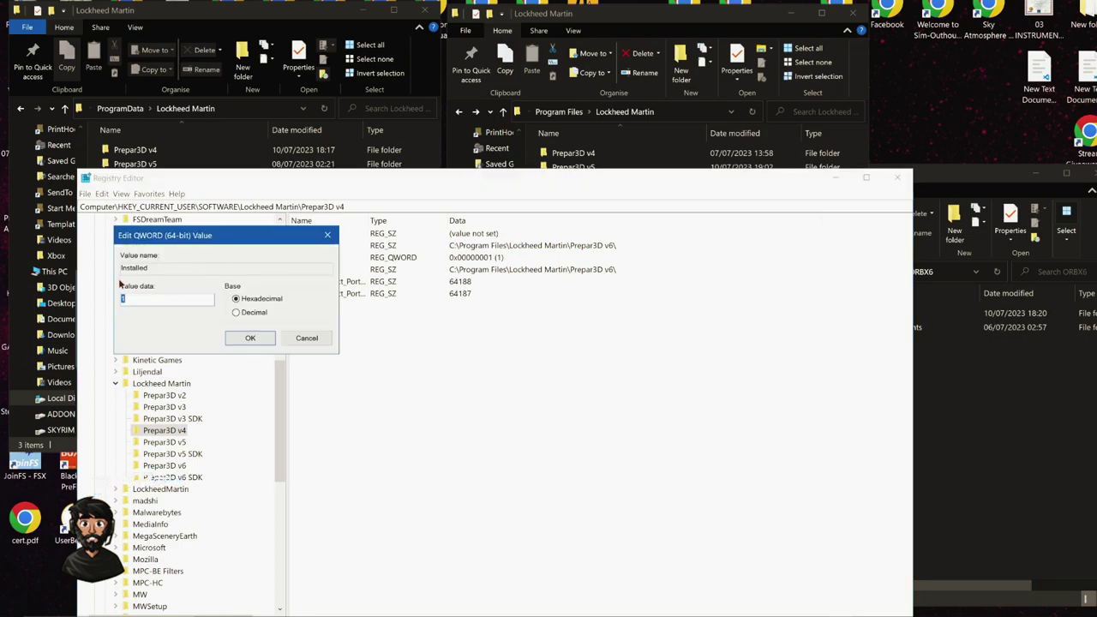
click(301, 338)
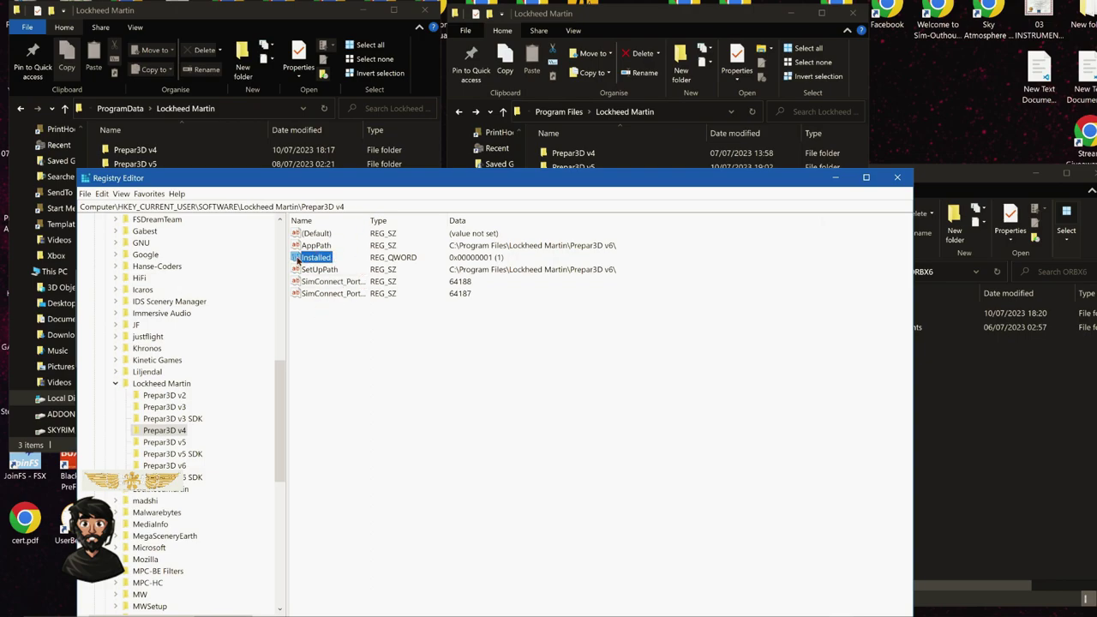
click(313, 245)
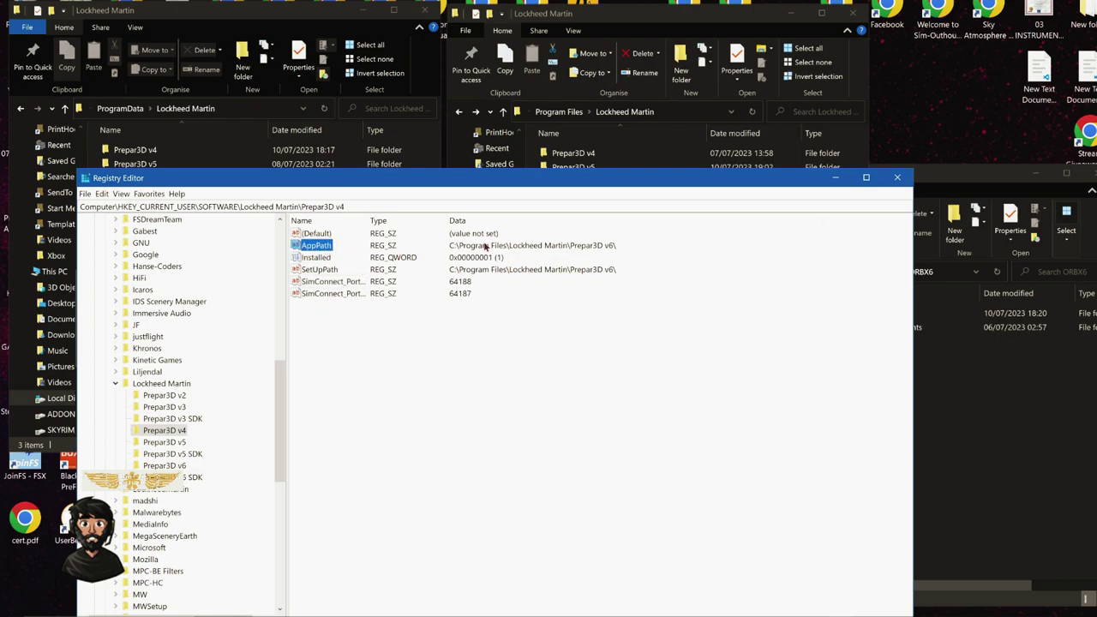
click(485, 246)
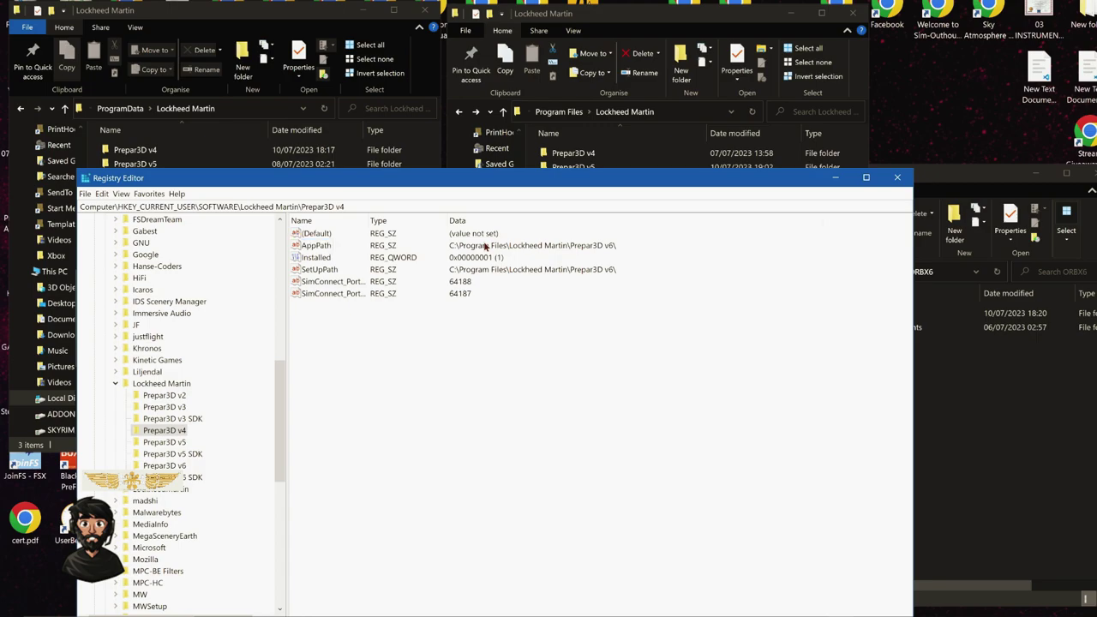
click(313, 271)
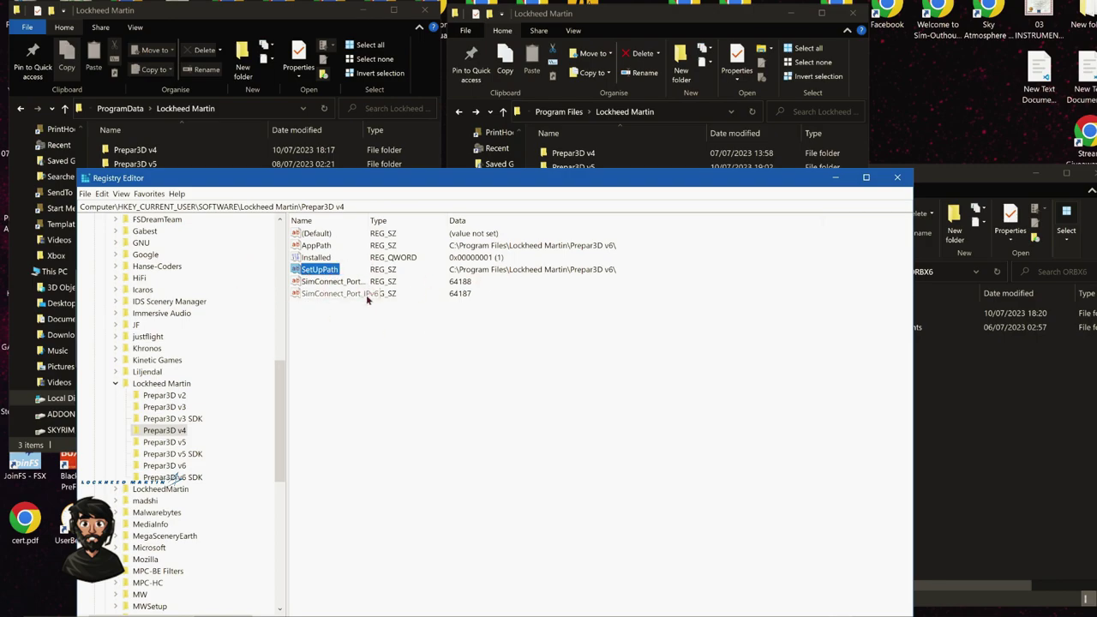
- Collapse HKEY_CURRENT_USER and expand the Lockheed Martin key under HKEY_LOCAL_MACHINE\SOFTWARE
scroll(206, 419, down, 1)
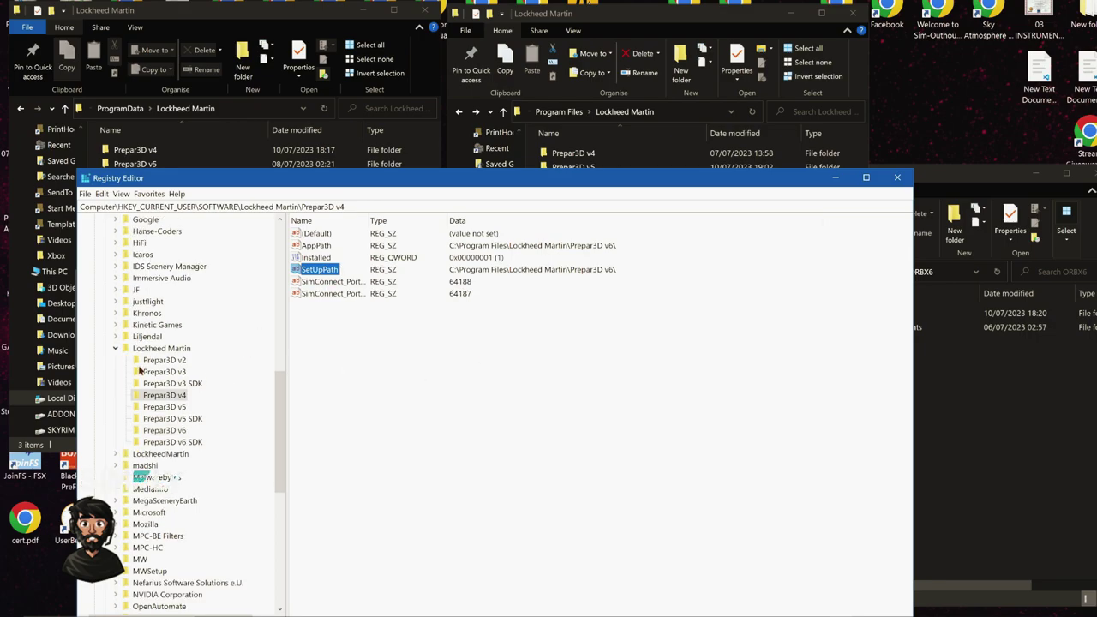
scroll(128, 377, up, 15)
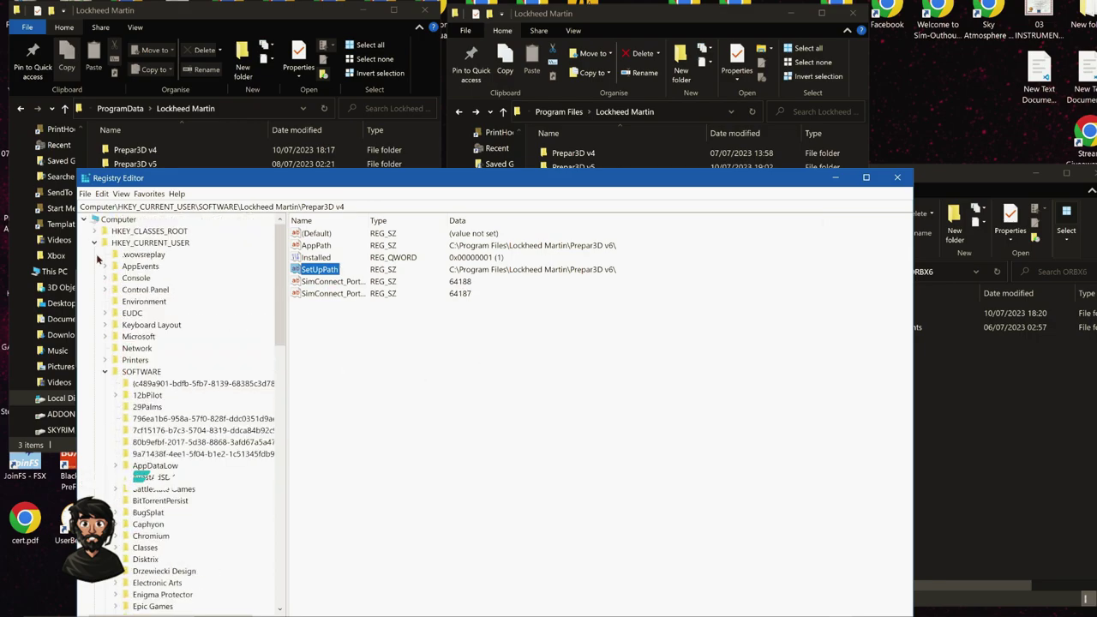
click(95, 244)
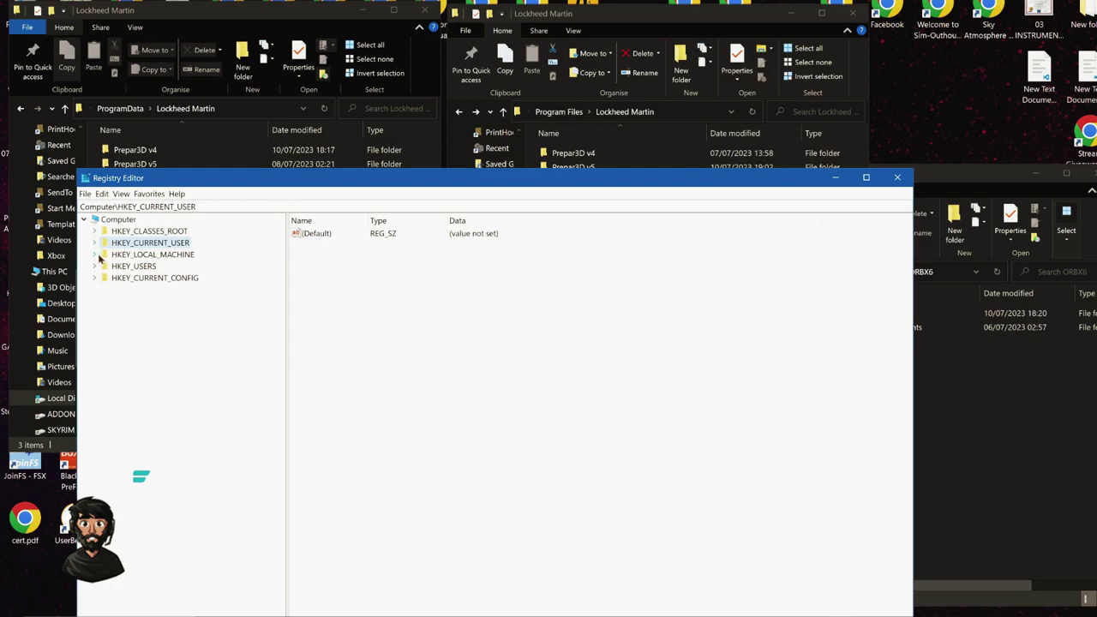
click(95, 256)
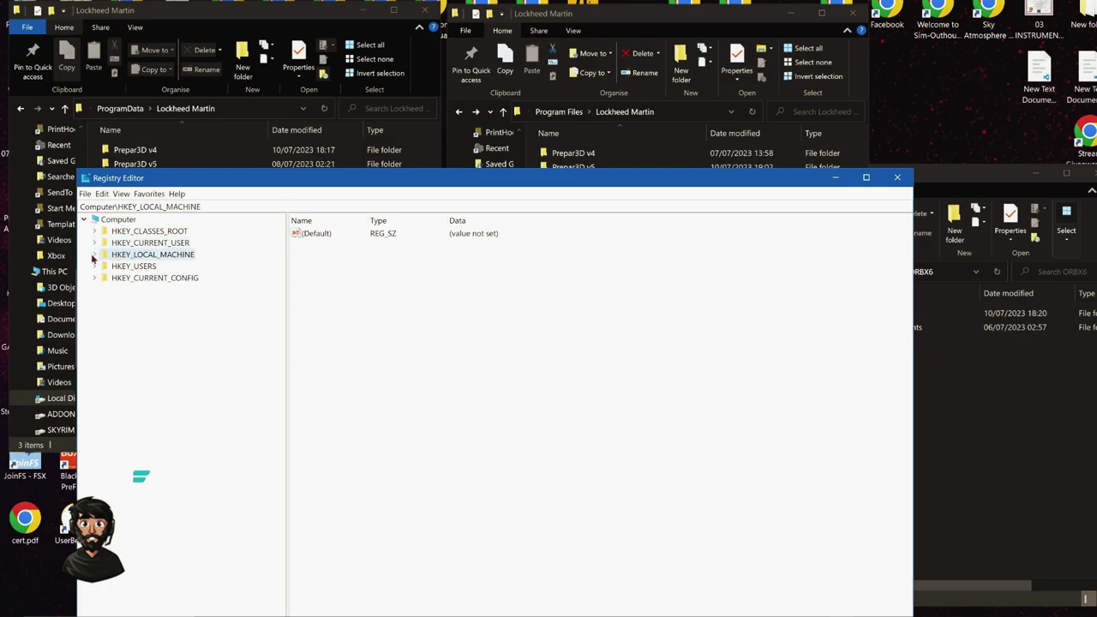
click(94, 256)
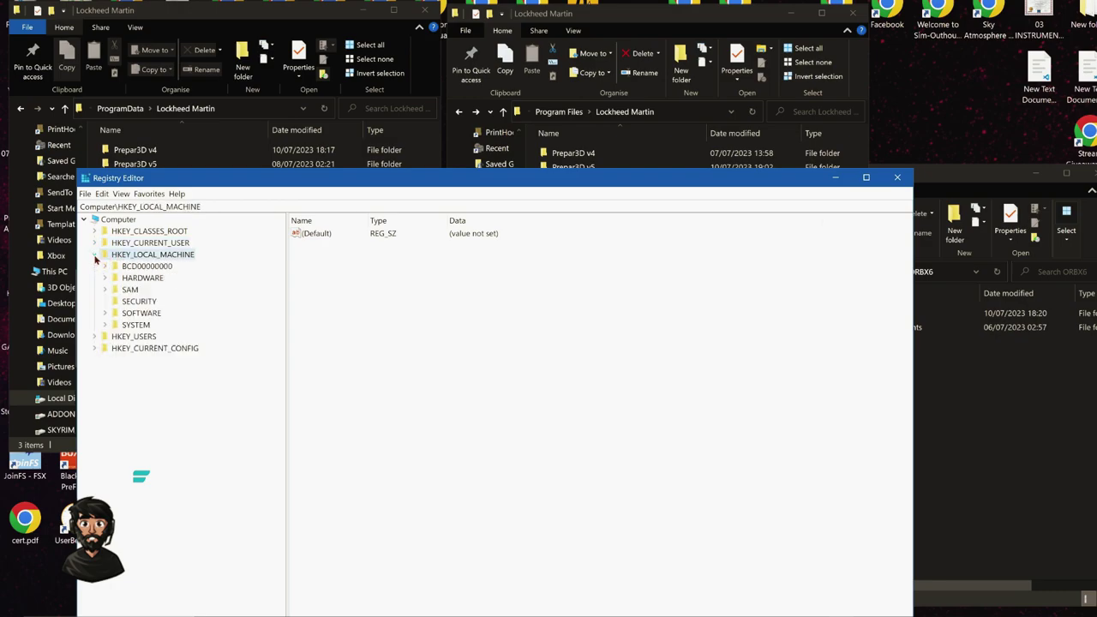
click(105, 313)
scroll(126, 300, down, 6)
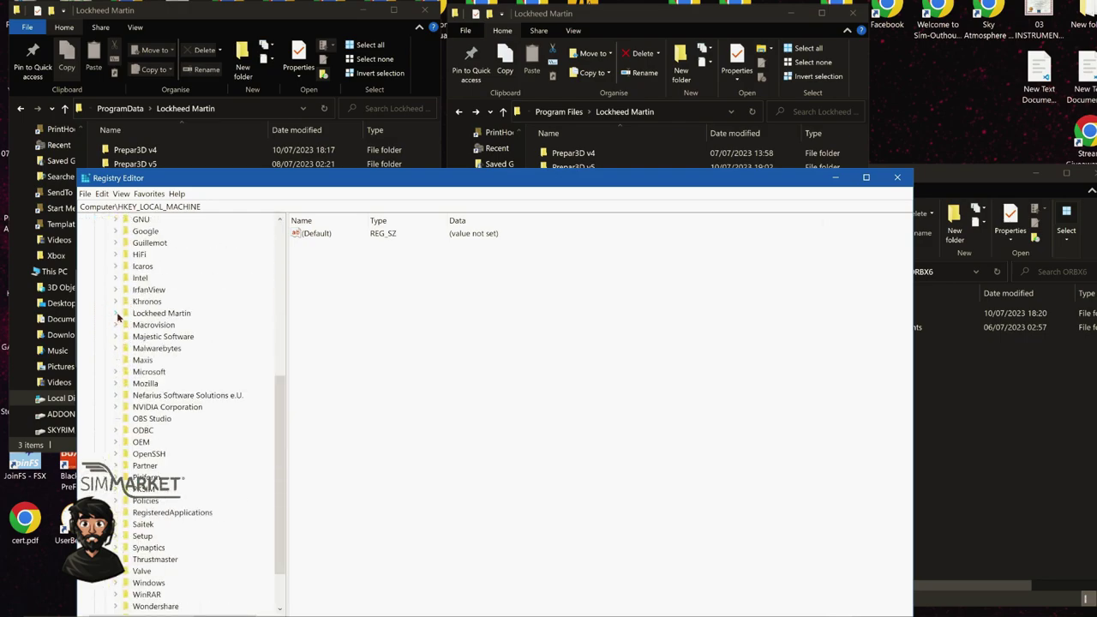
click(116, 313)
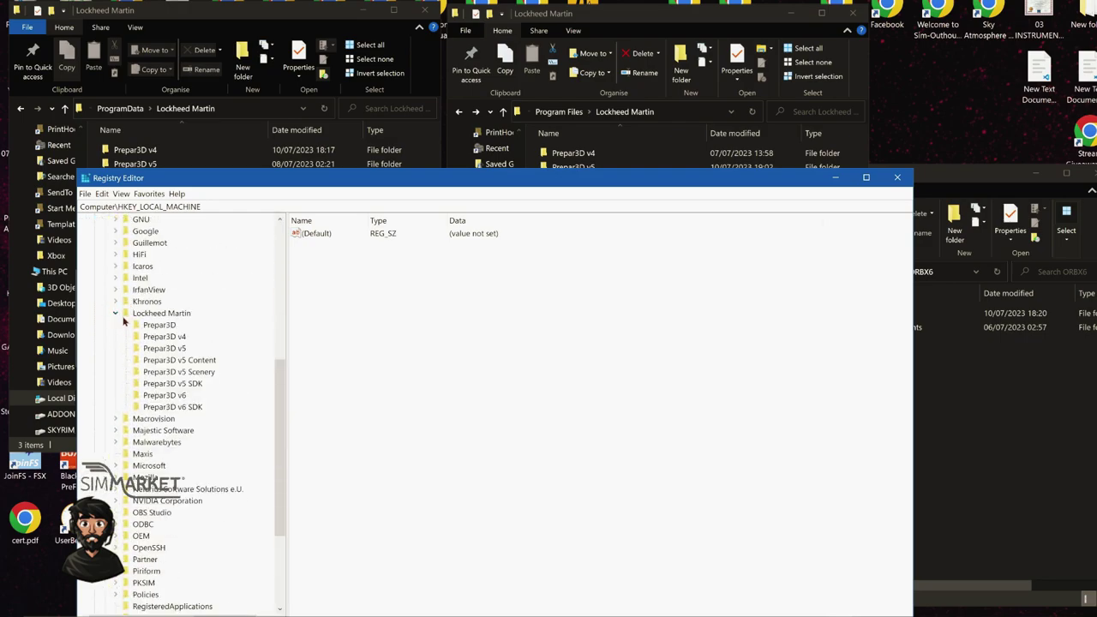
- Review the License, AppPath and SetupPath values of the Prepar3D v4 key under HKEY_LOCAL_MACHINE\SOFTWARE\Lockheed Martin
click(163, 336)
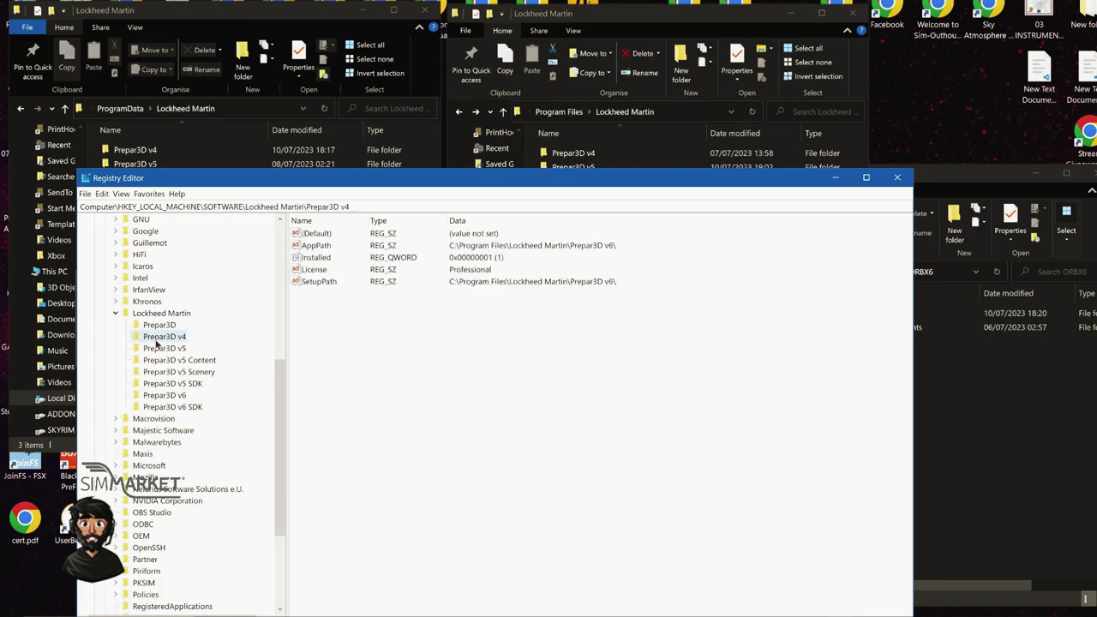
click(312, 271)
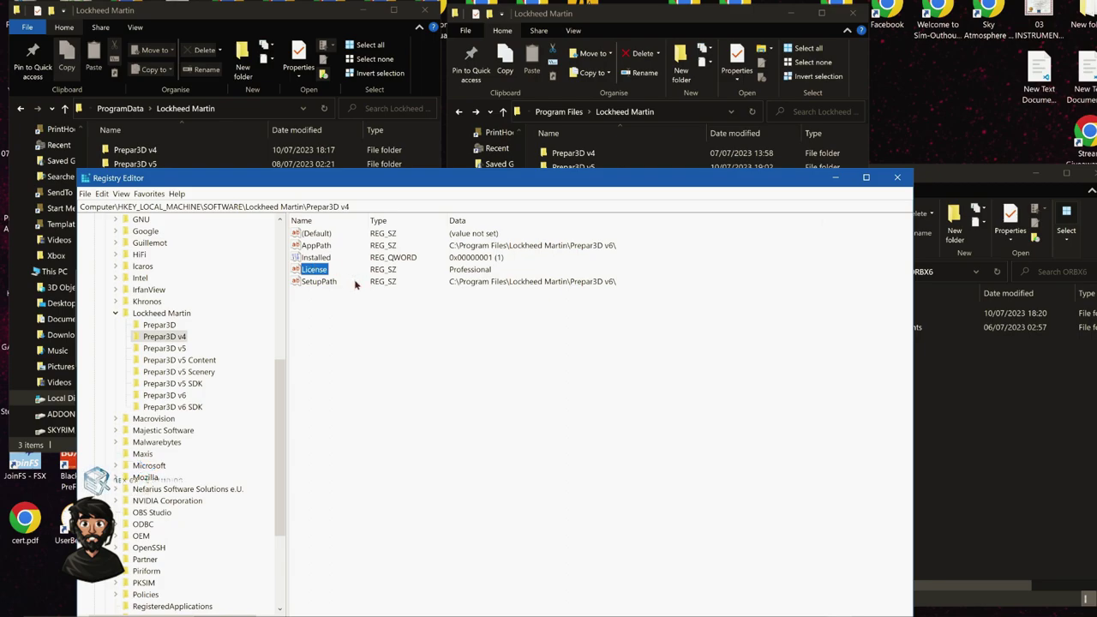
click(317, 246)
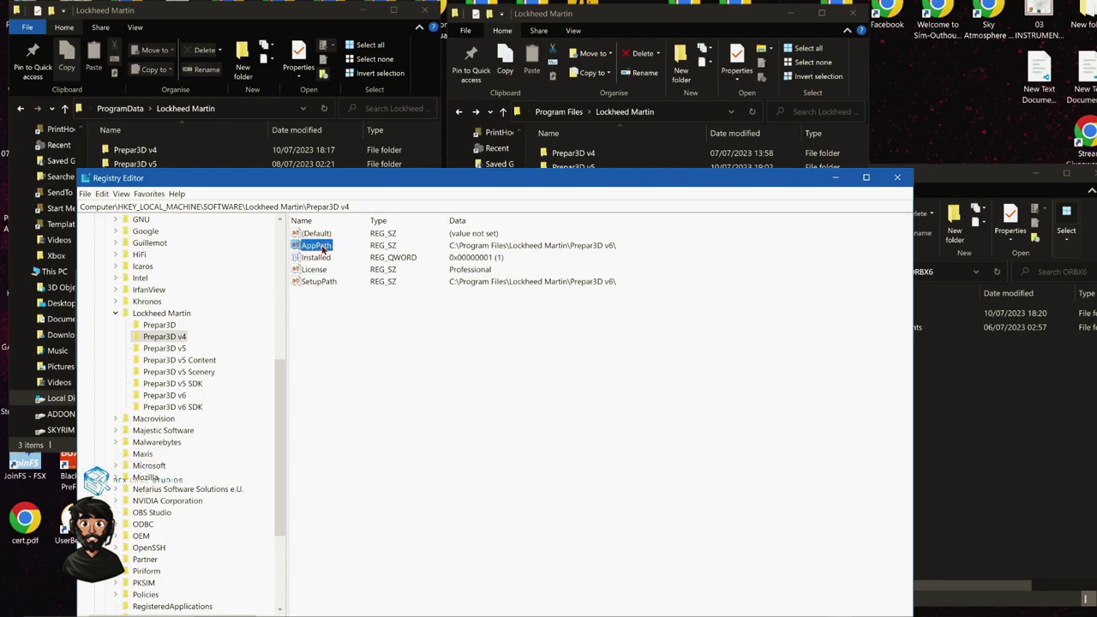
ctrl+click(322, 283)
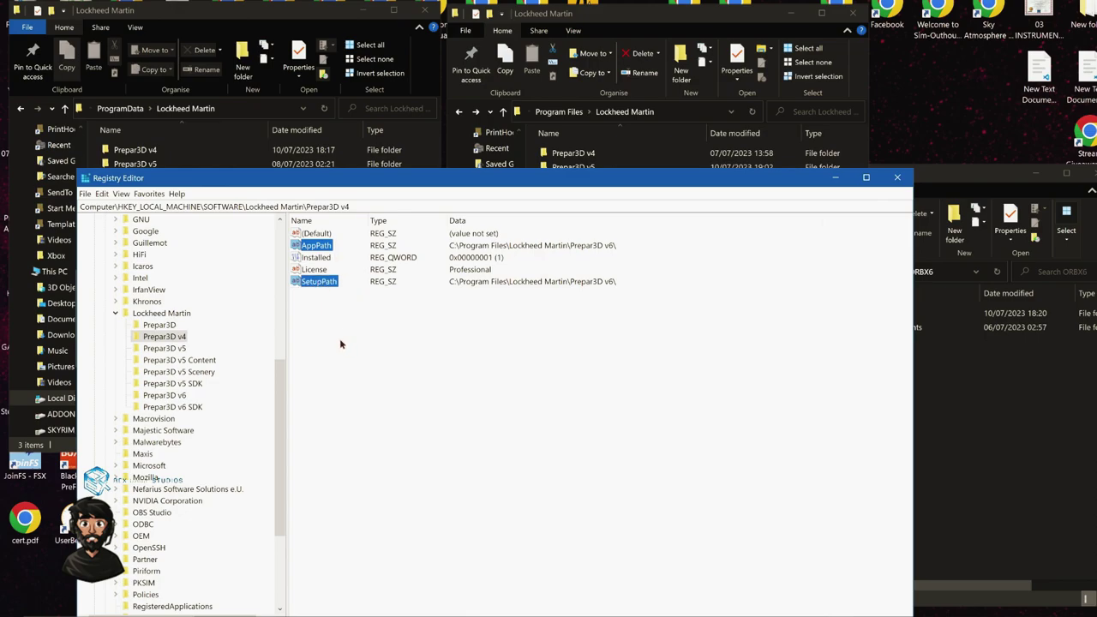
- Try to add a new subkey under the Lockheed Martin key in HKEY_LOCAL_MACHINE\SOFTWARE
click(181, 314)
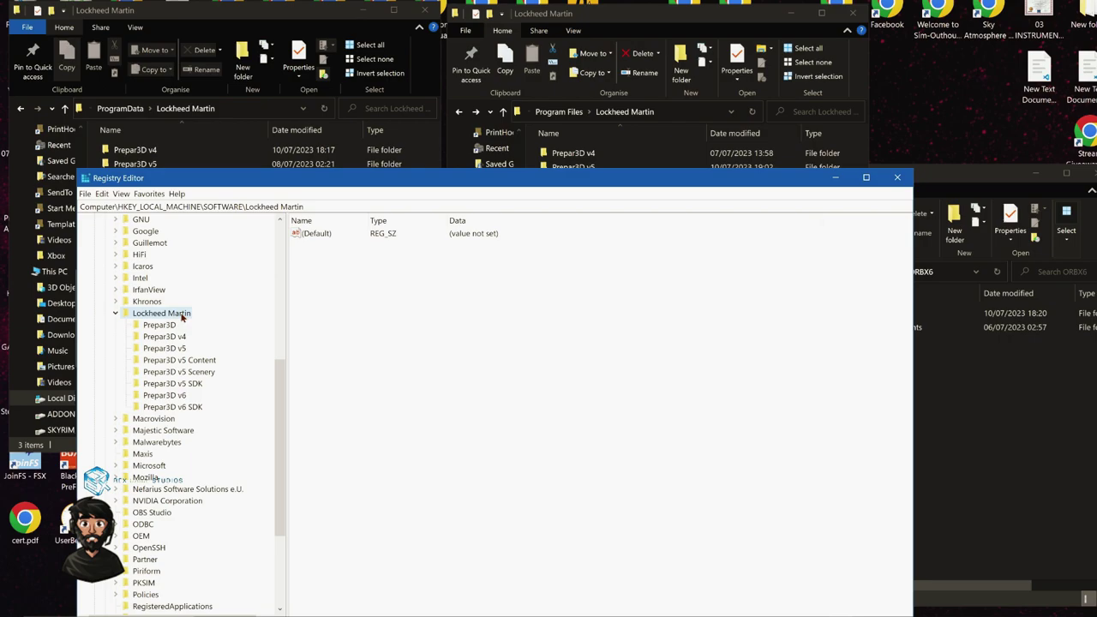
right_click(182, 315)
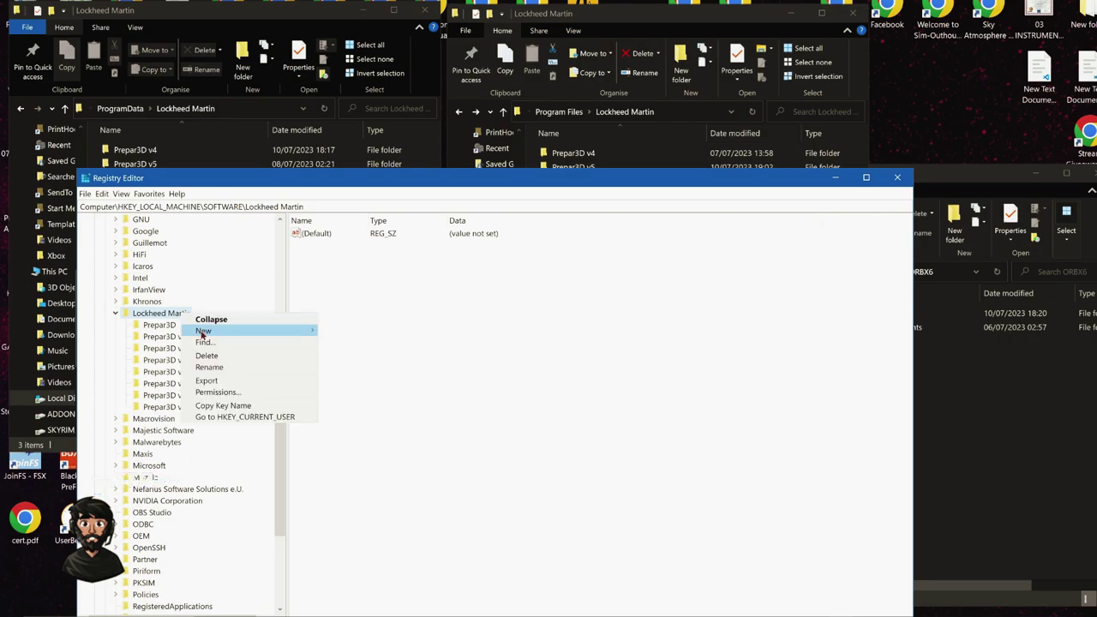
mouse_move(254, 333)
click(331, 332)
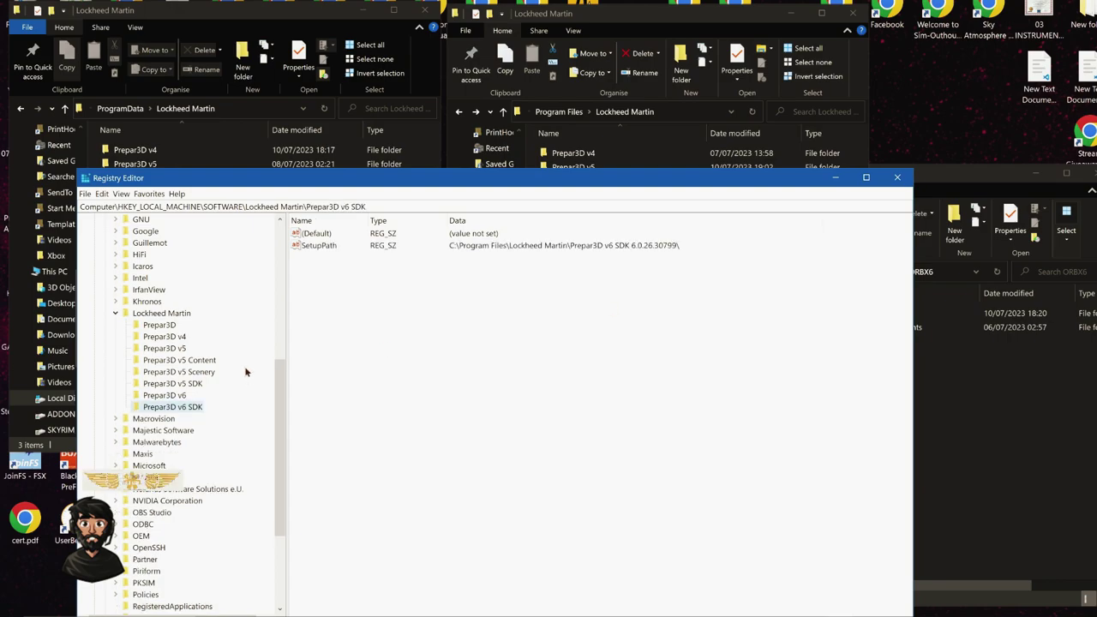
- Add a string value with its default name to the Prepar3D v4 key, and delete it again
click(170, 336)
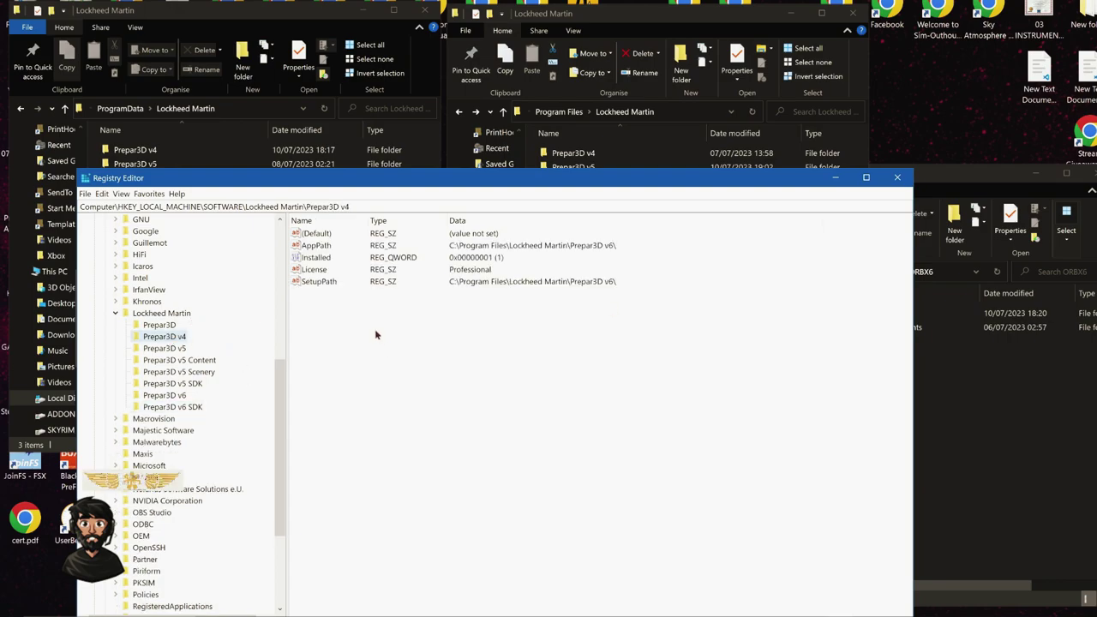
right_click(550, 381)
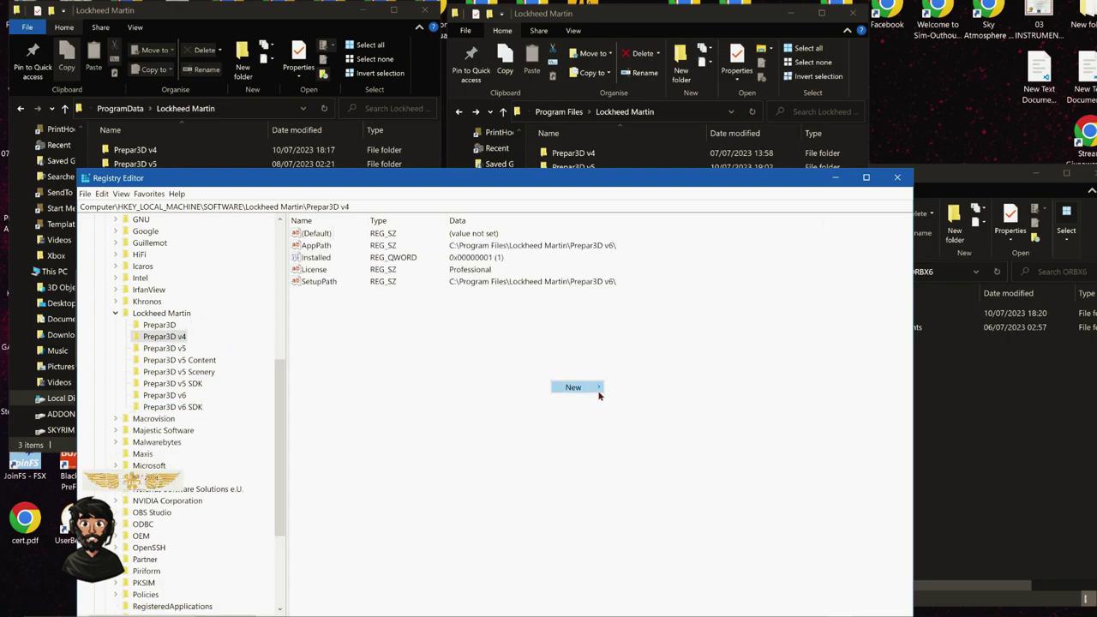
mouse_move(570, 386)
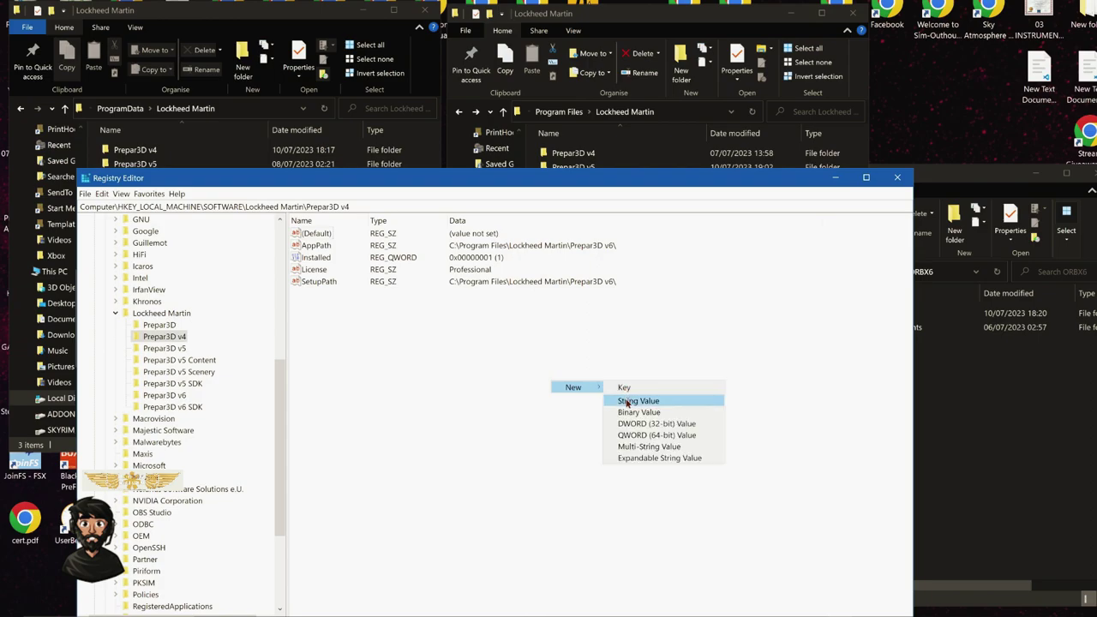
click(628, 401)
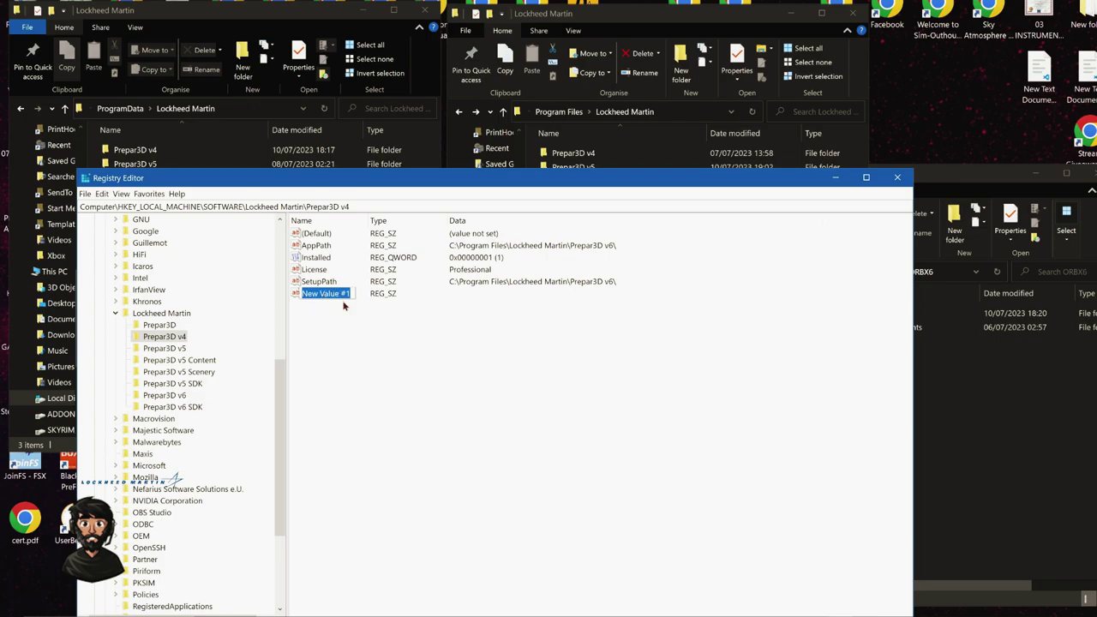
key(Return)
right_click(339, 292)
click(360, 327)
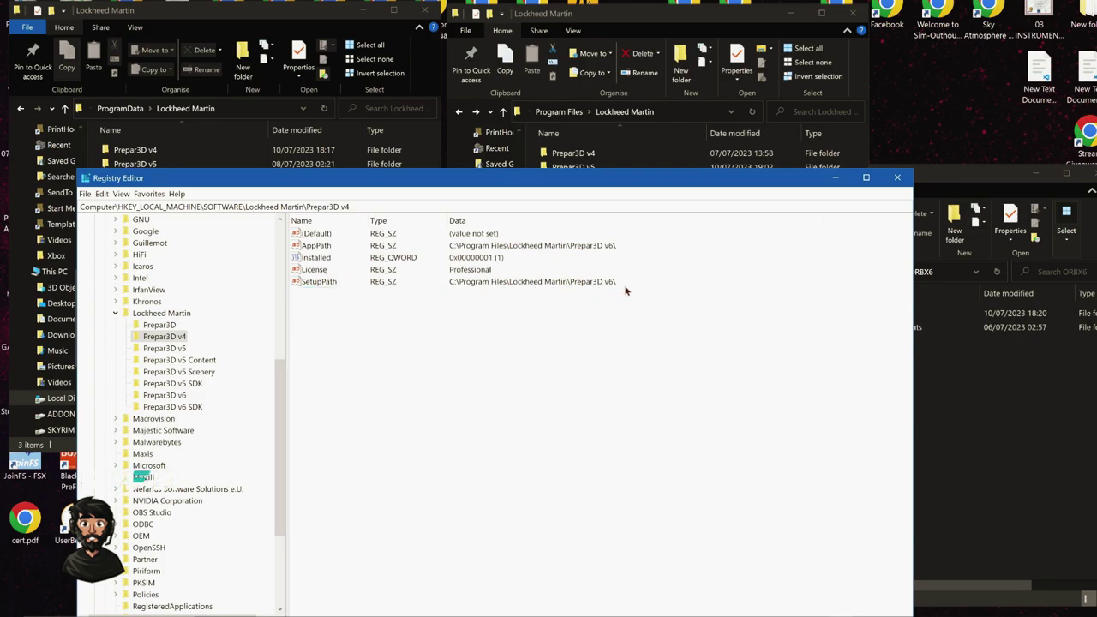
- Review the value types available for the Prepar3D v4 key, and check the data of its Installed value without changing it
right_click(384, 351)
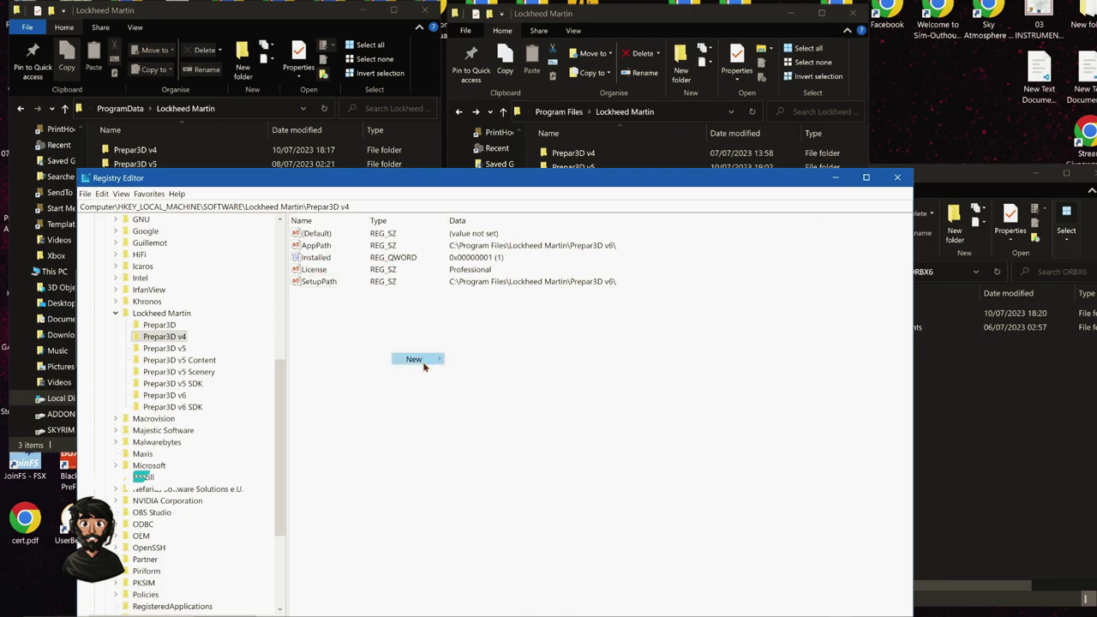
mouse_move(424, 365)
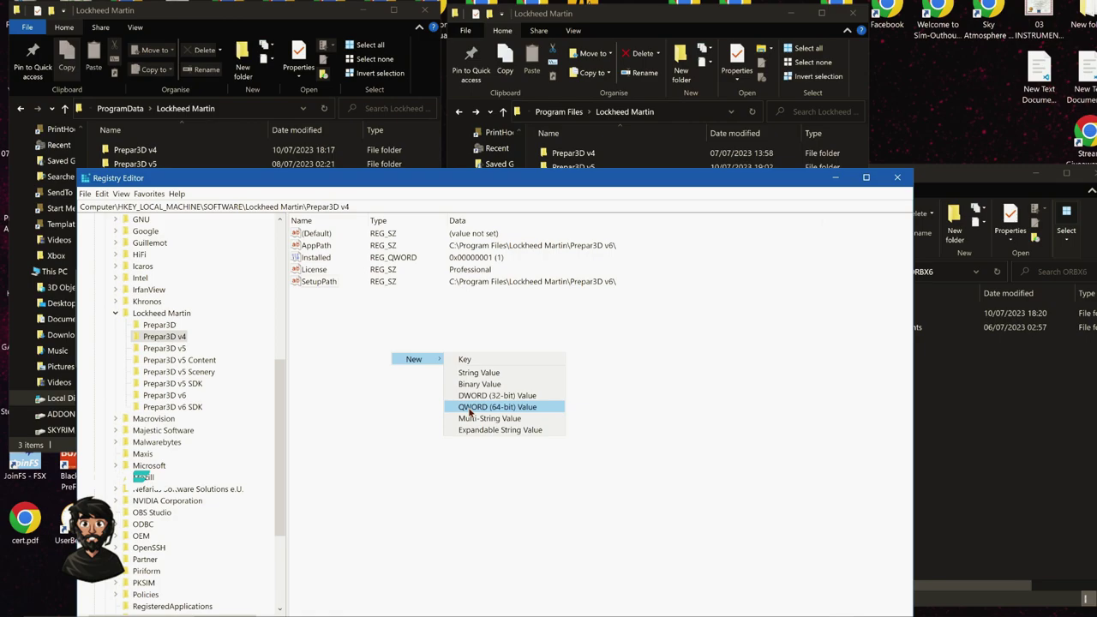
click(388, 422)
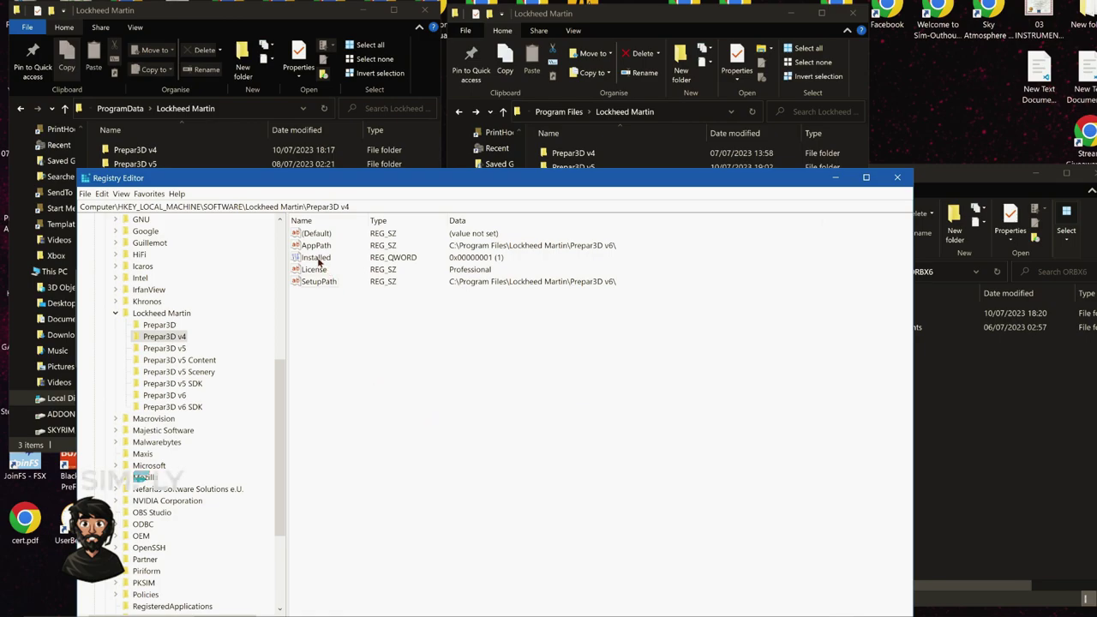
click(317, 258)
double_click(321, 259)
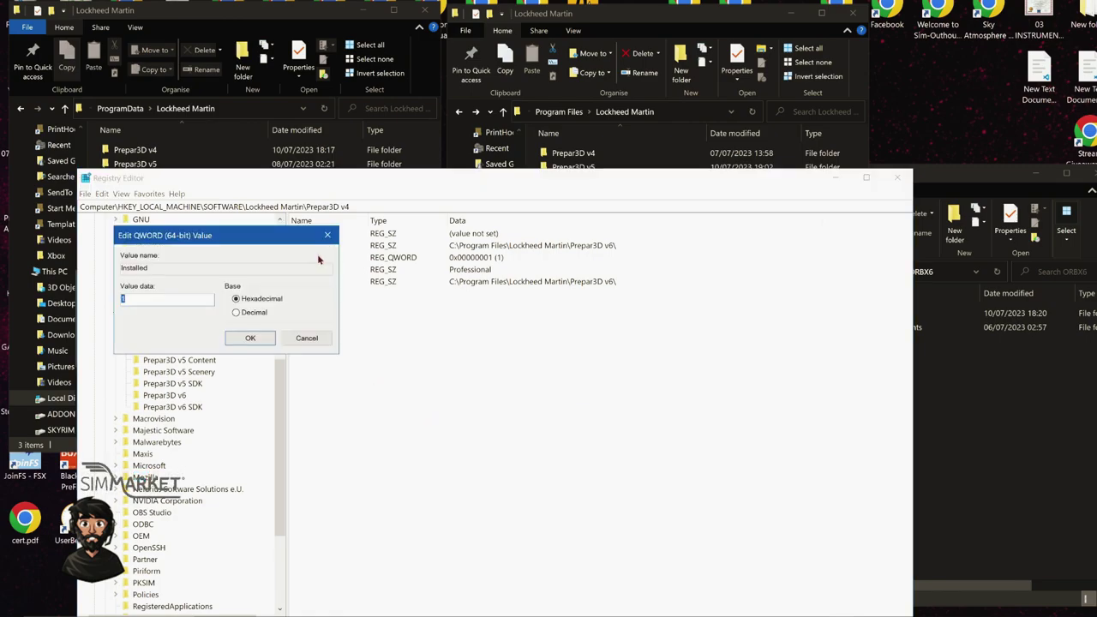
click(300, 342)
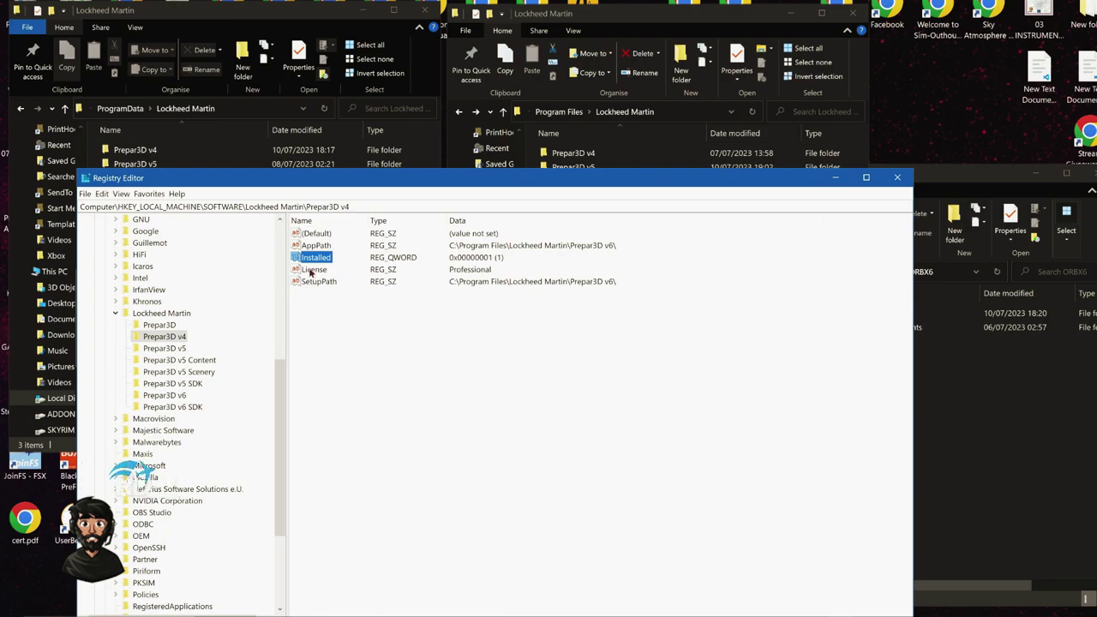
right_click(349, 319)
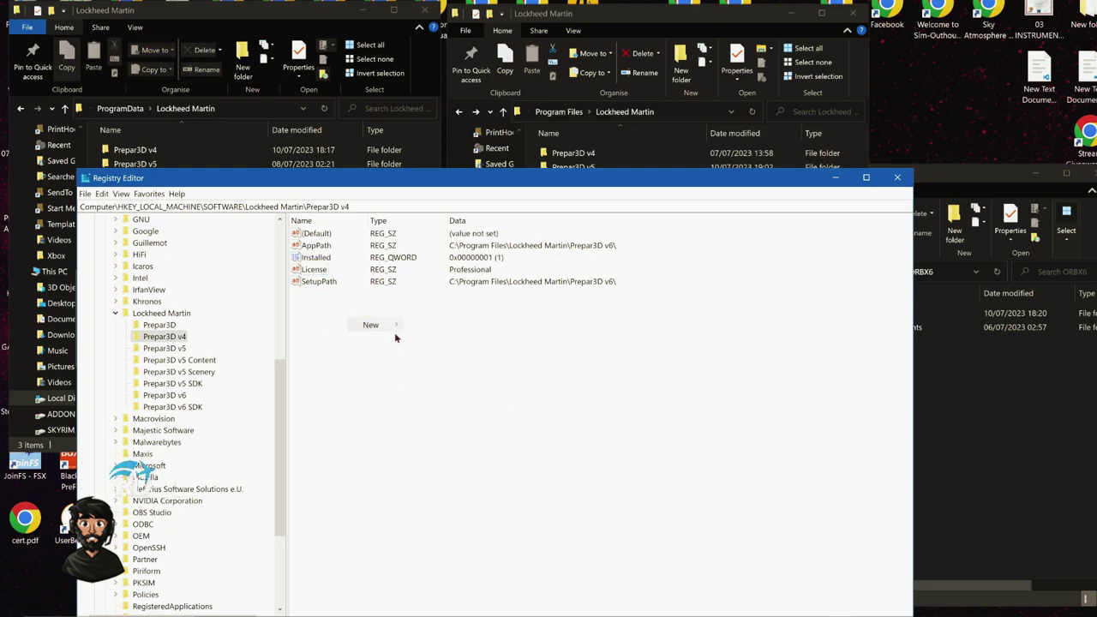
mouse_move(398, 326)
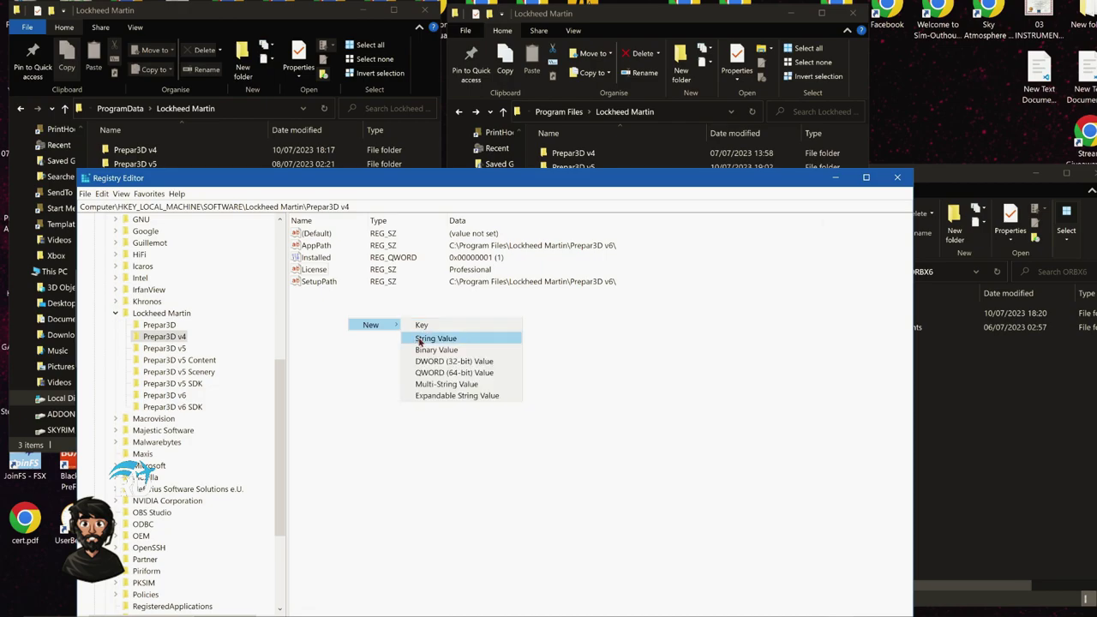
click(334, 391)
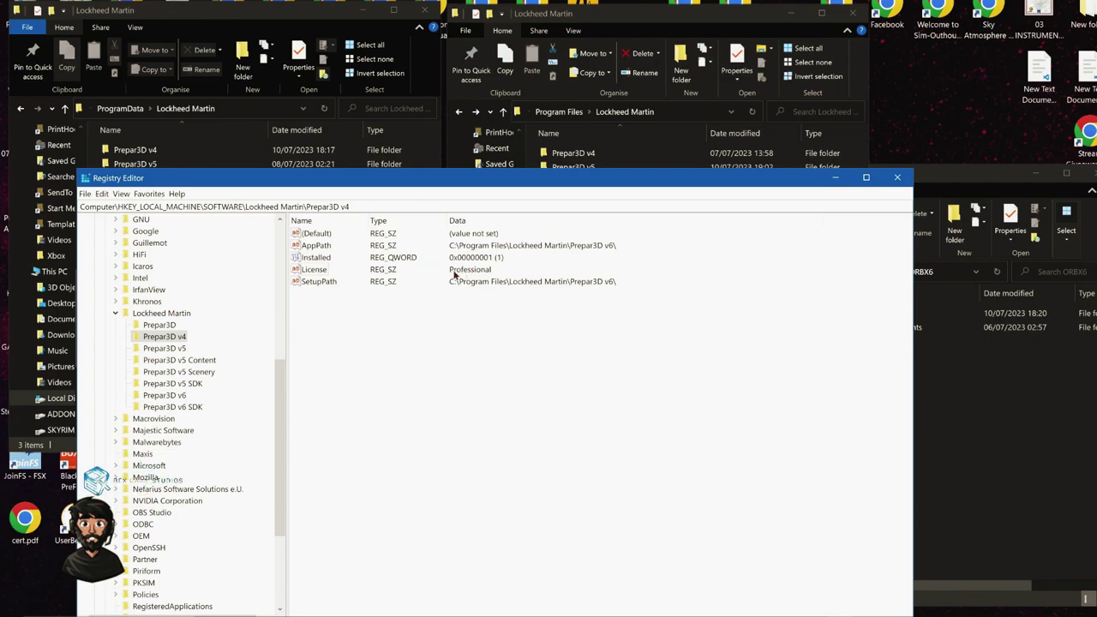
- Close the Registry Editor, launch Orbx Central, and minimise it while it loads
click(897, 178)
click(718, 315)
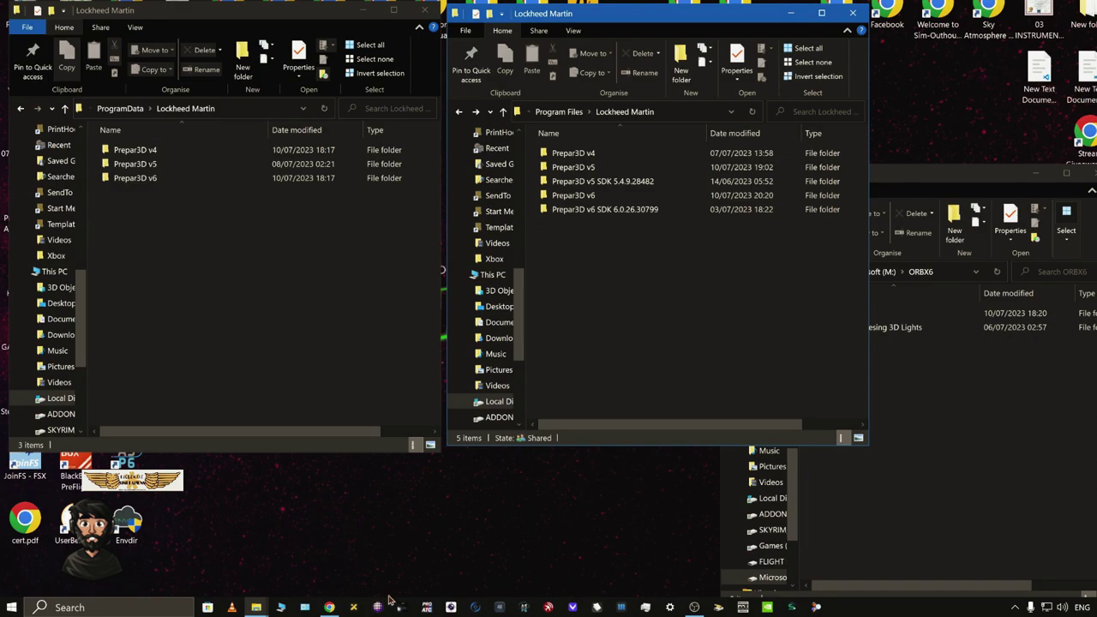
click(354, 607)
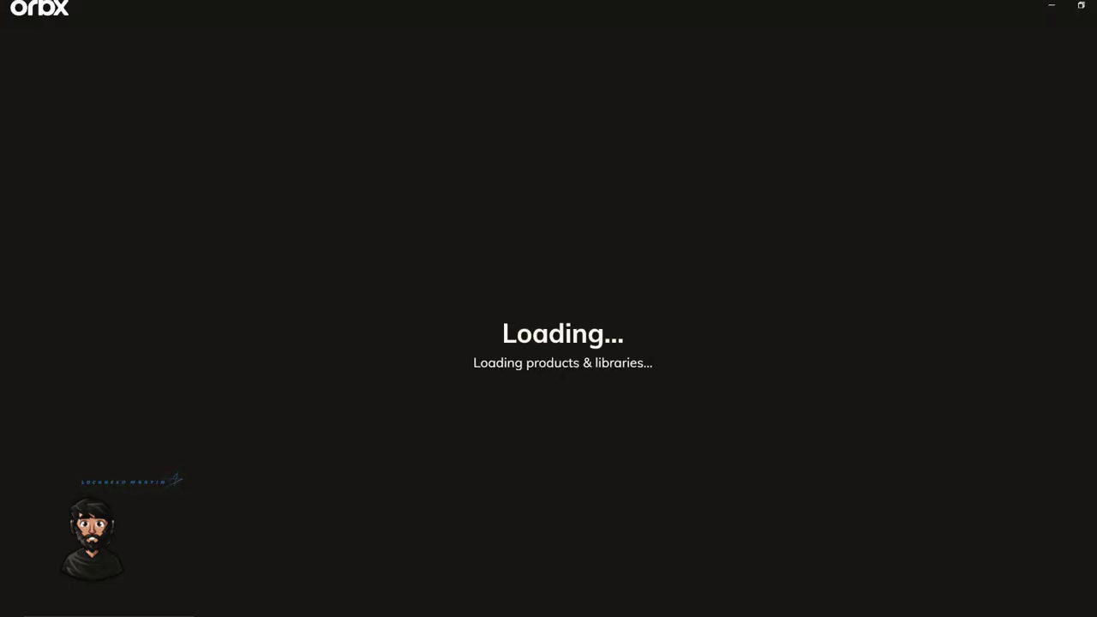
click(1051, 6)
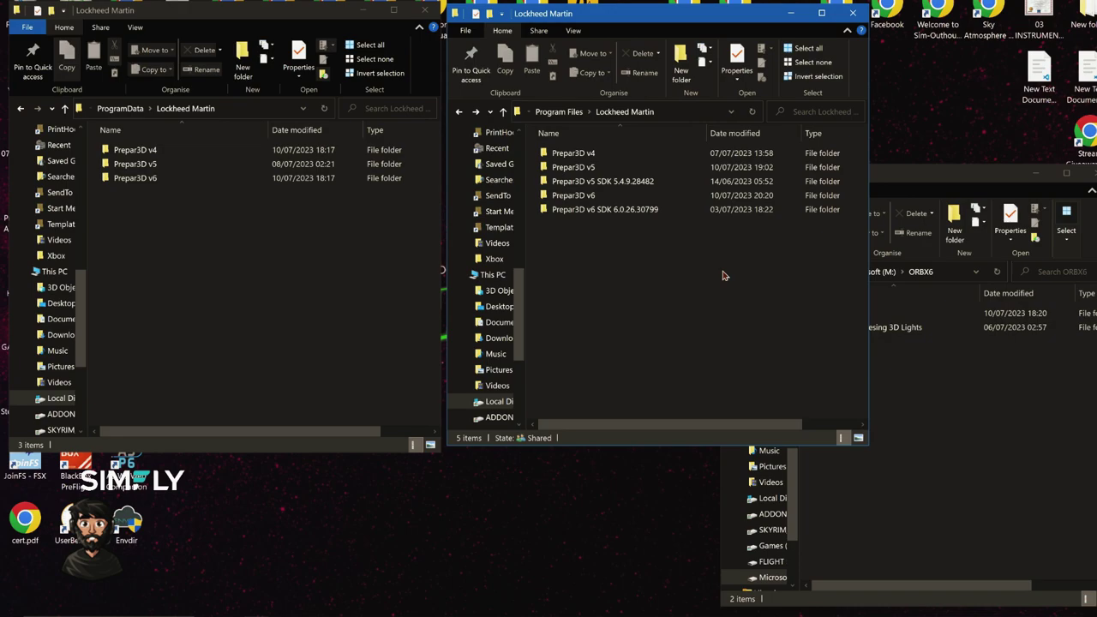
- Switch back to Orbx Central and set the active simulator to Prepar3D v4
click(604, 195)
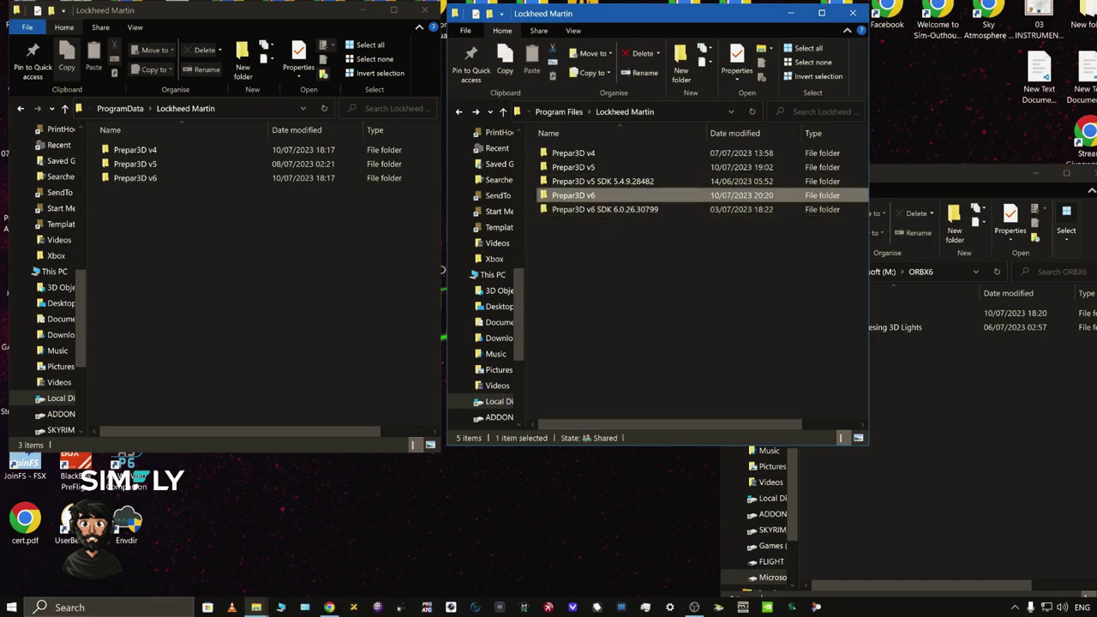
click(353, 607)
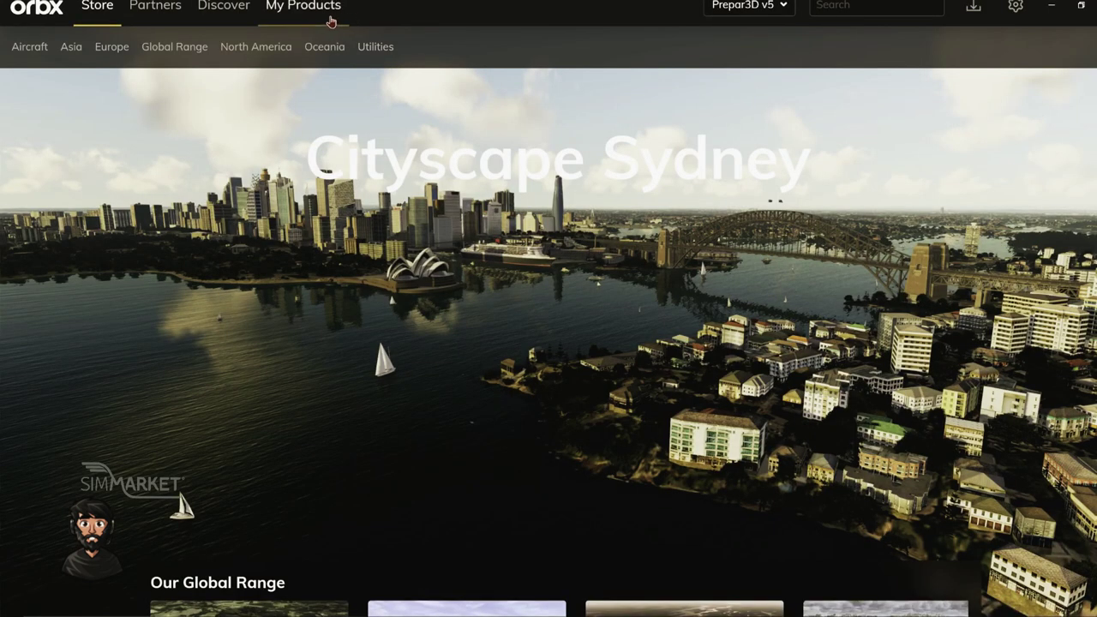
click(753, 15)
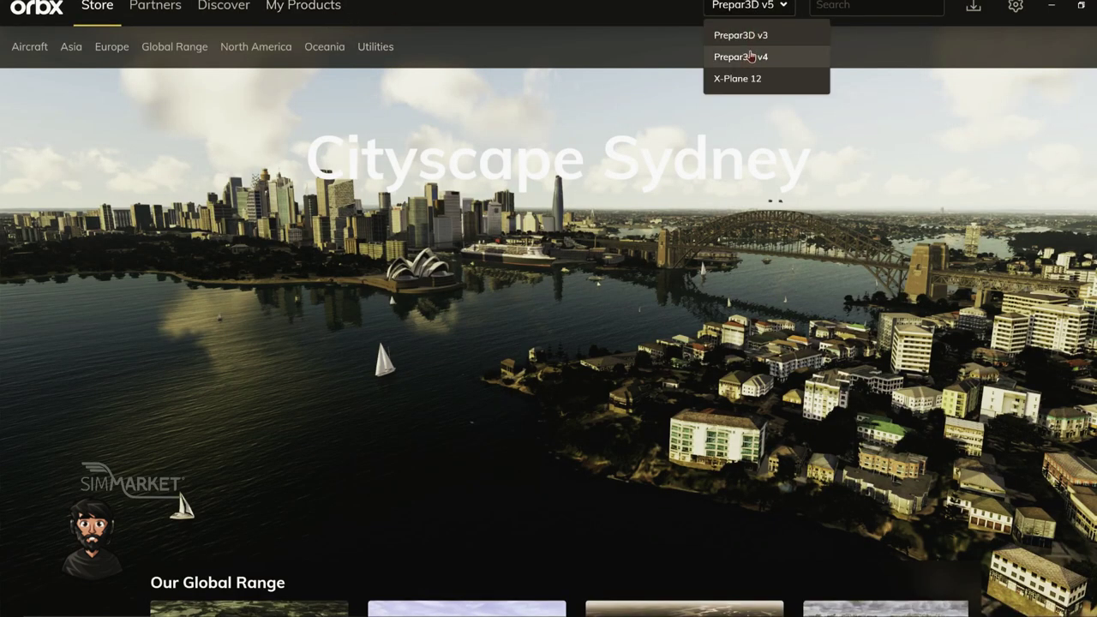
click(751, 56)
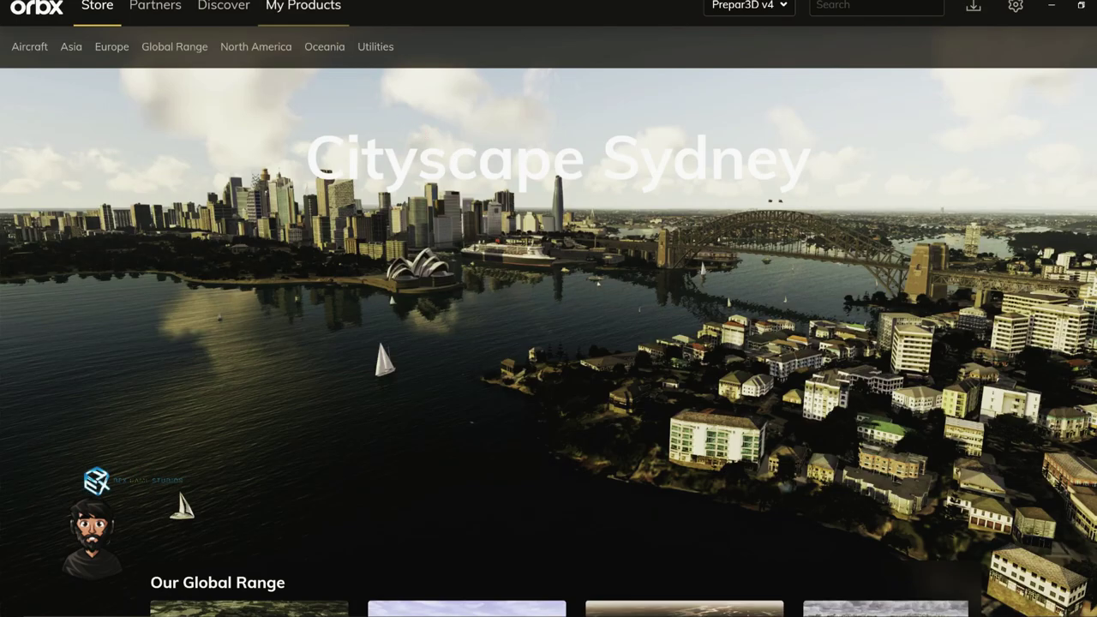
- Open the owned products for Prepar3D v4 and look through the global, region, city and airport entries
click(298, 16)
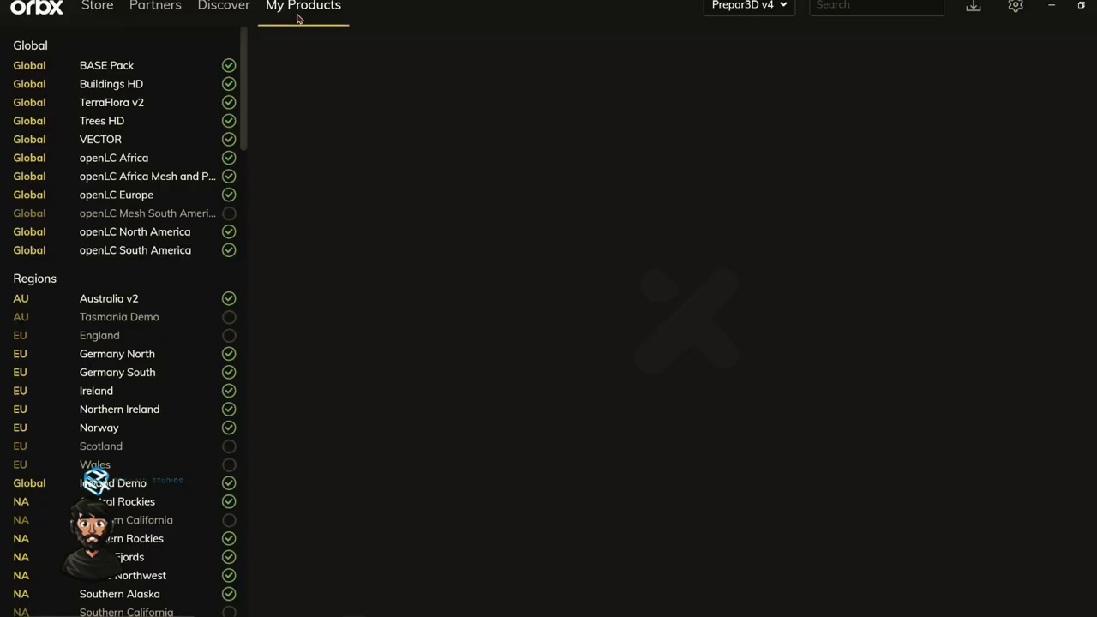
scroll(83, 410, down, 2)
scroll(83, 409, down, 9)
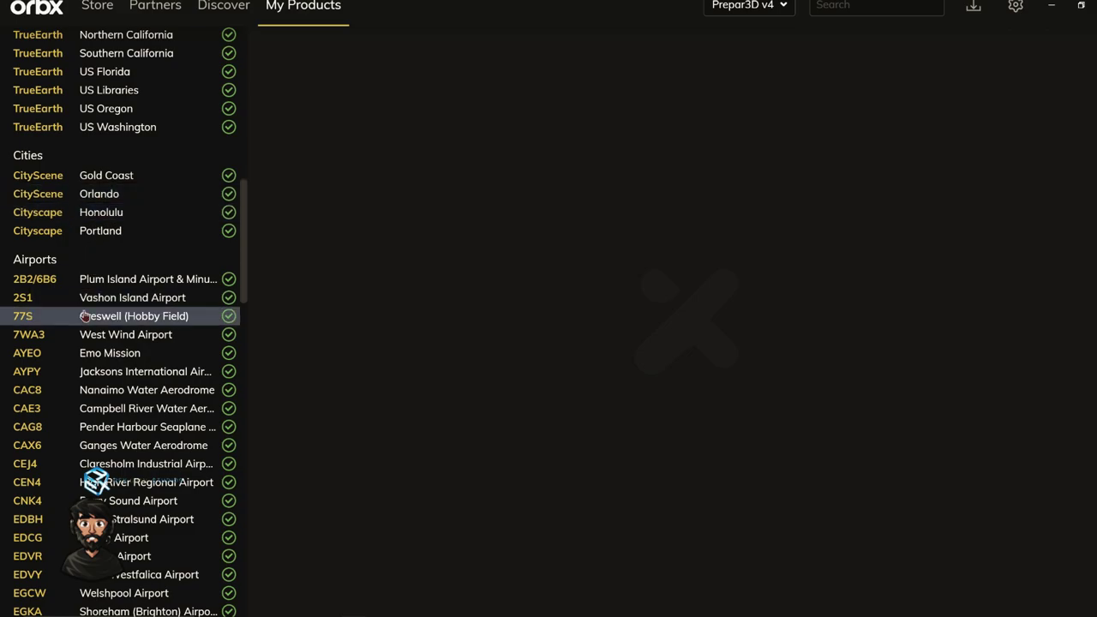
scroll(84, 315, up, 4)
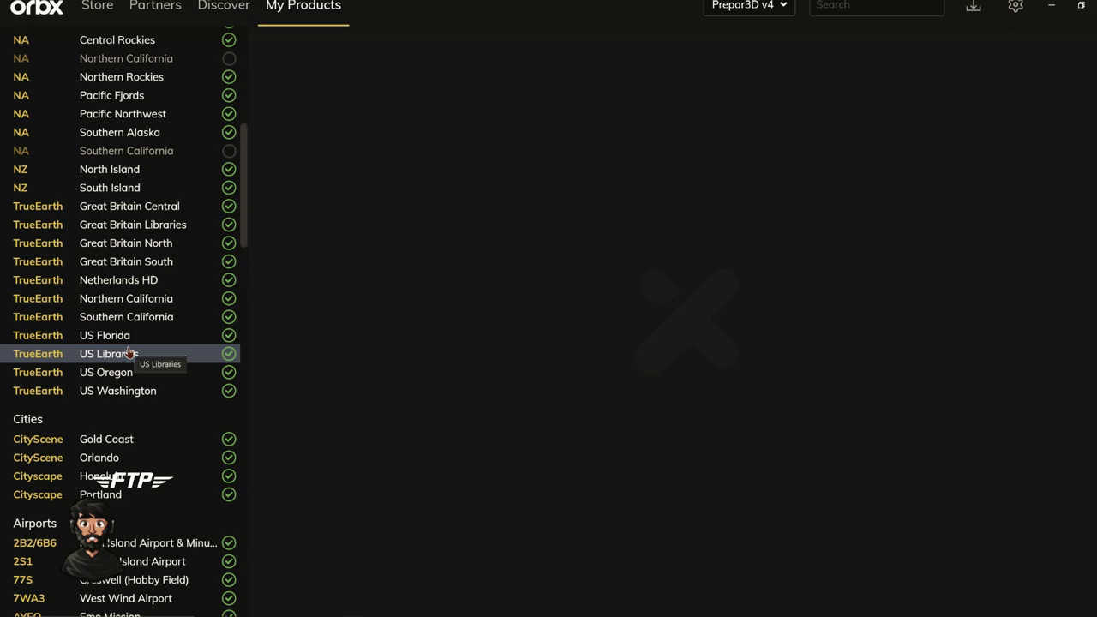
- Check the install locations of TrueEarth Great Britain North and CityScene Gold Coast
click(216, 244)
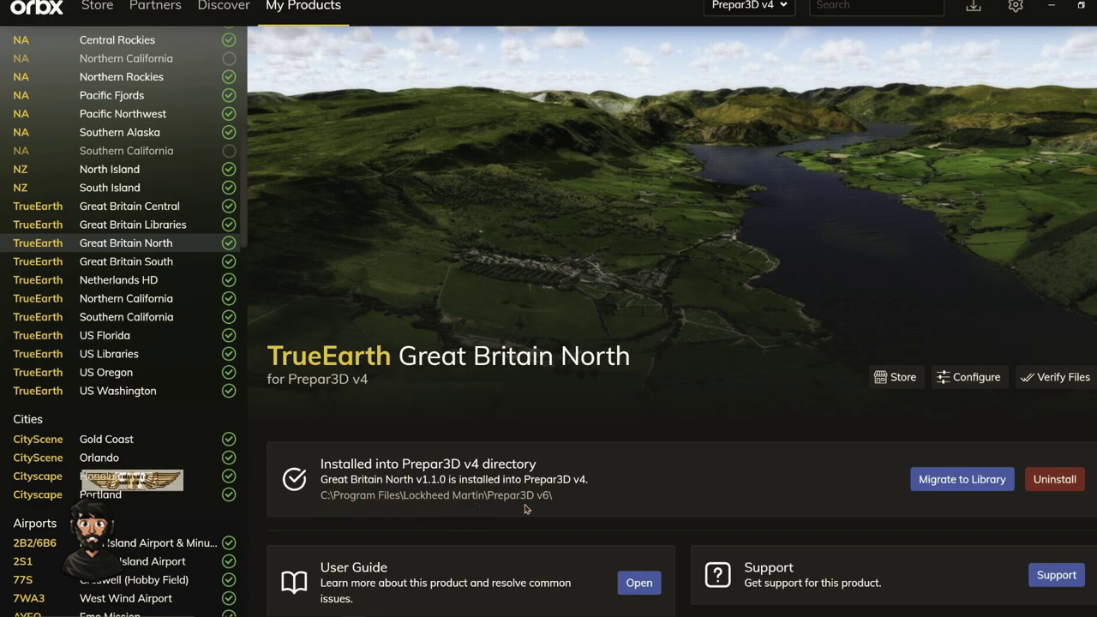
click(117, 439)
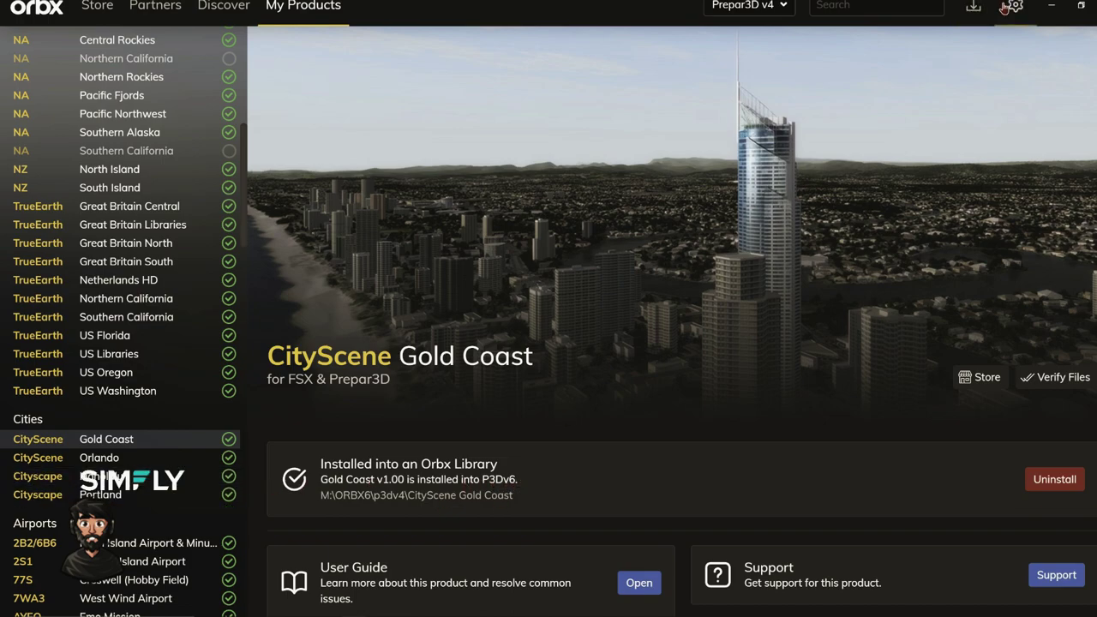
scroll(111, 314, up, 5)
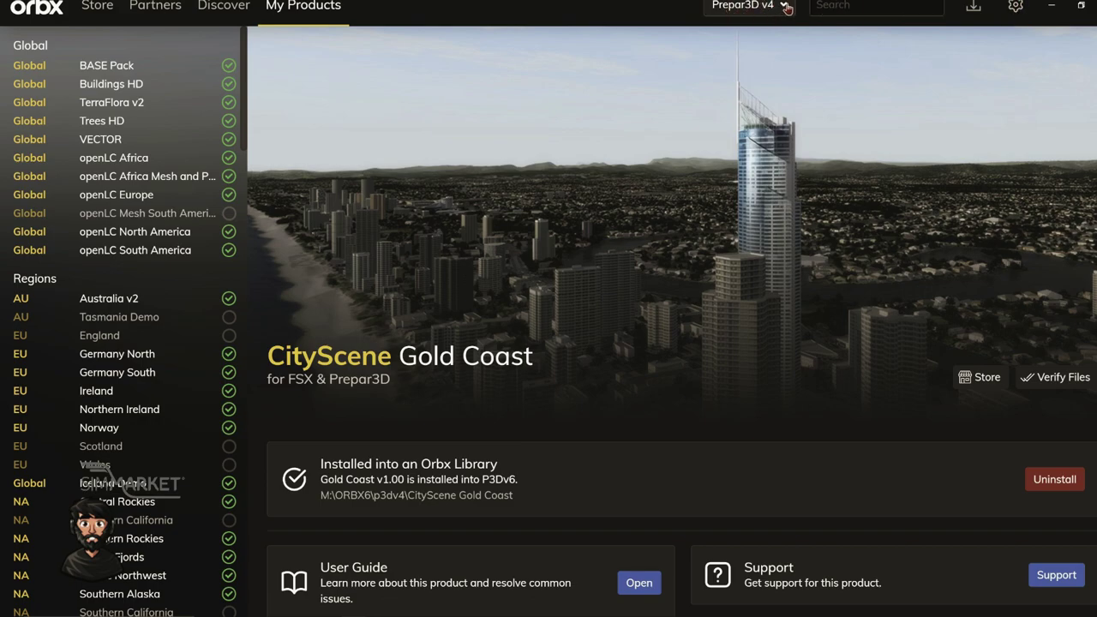
- Open the simulator's Libraries settings to review the library locations and the option for creating a new library
click(1019, 10)
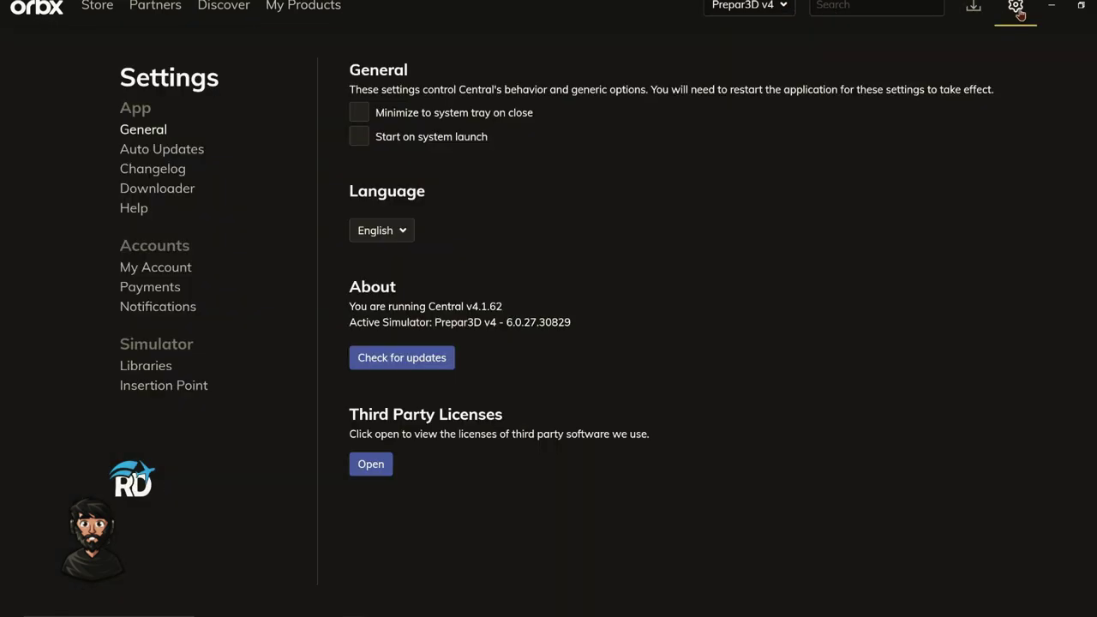
click(163, 369)
click(975, 123)
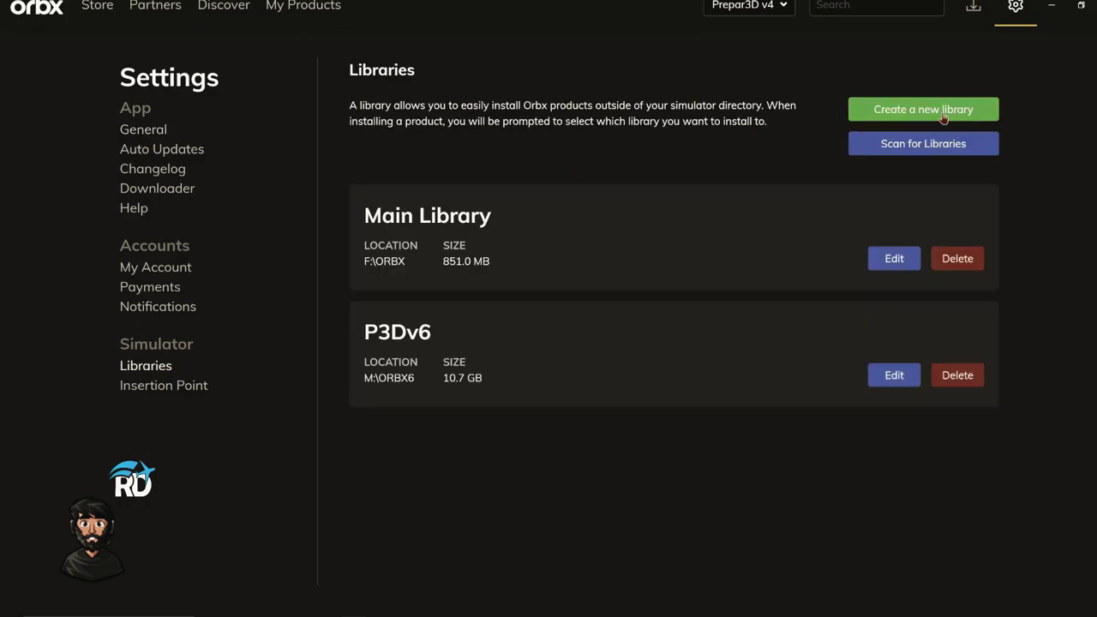
- Check the library name and path settings offered for a new library, and close the form without saving
click(497, 305)
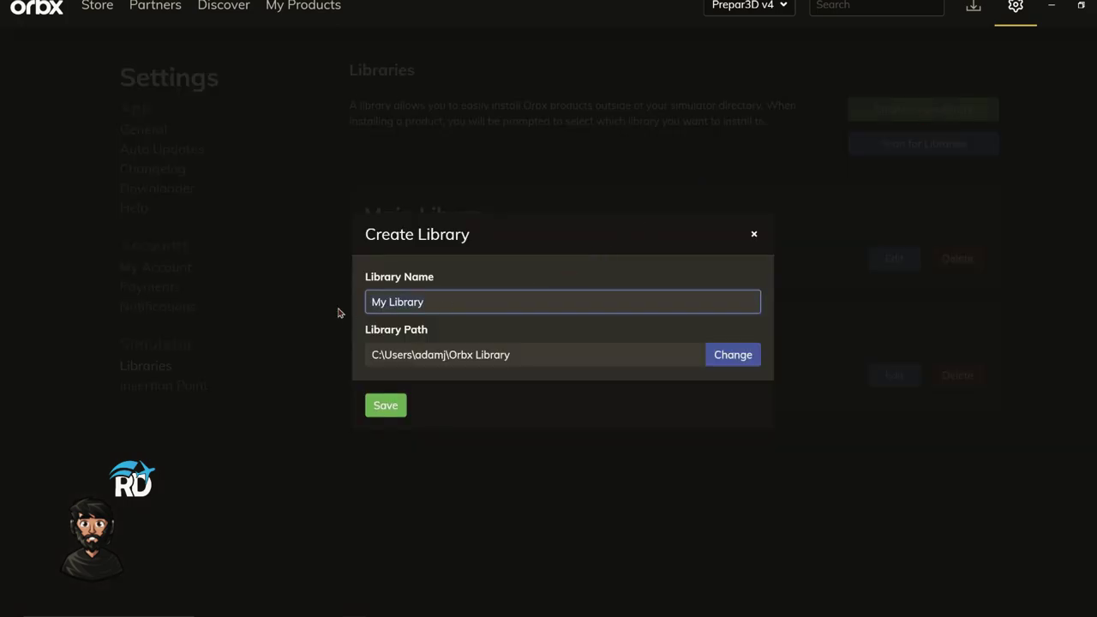
drag(370, 299, 591, 292)
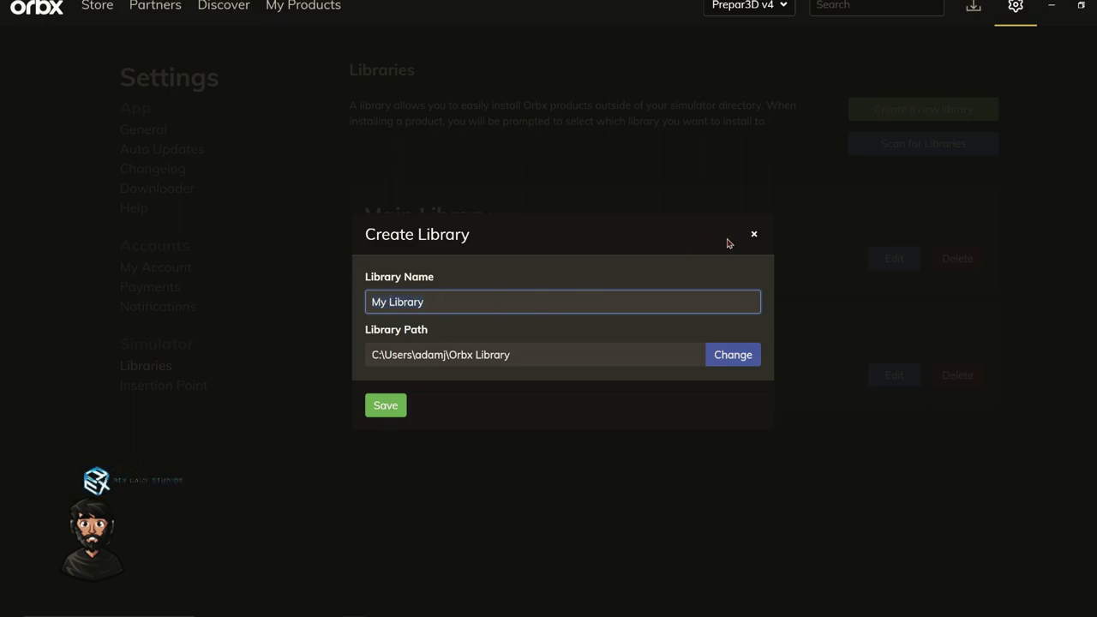
click(755, 233)
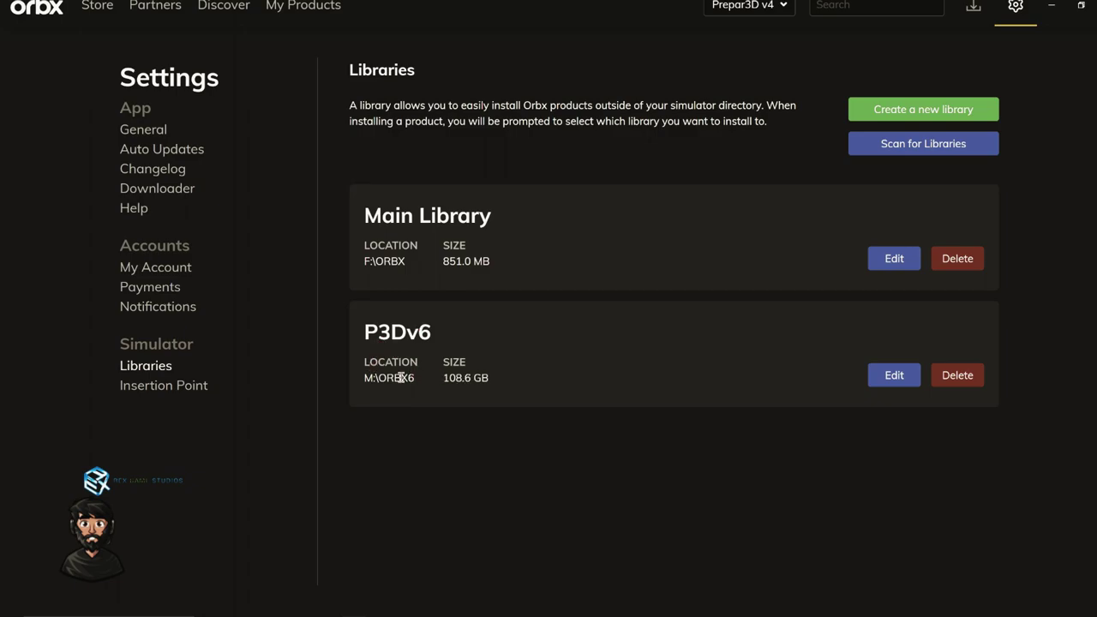
- Check the P3Dv6 library's name and path against the ORBX6 folder on the M: drive, leaving the library unedited
click(899, 379)
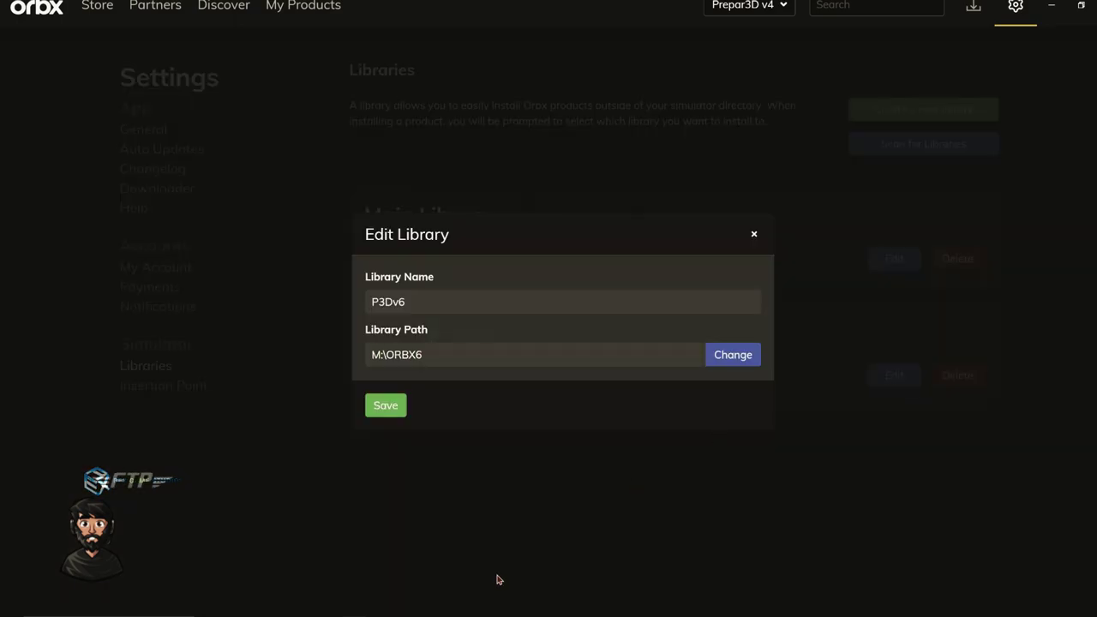
mouse_move(256, 609)
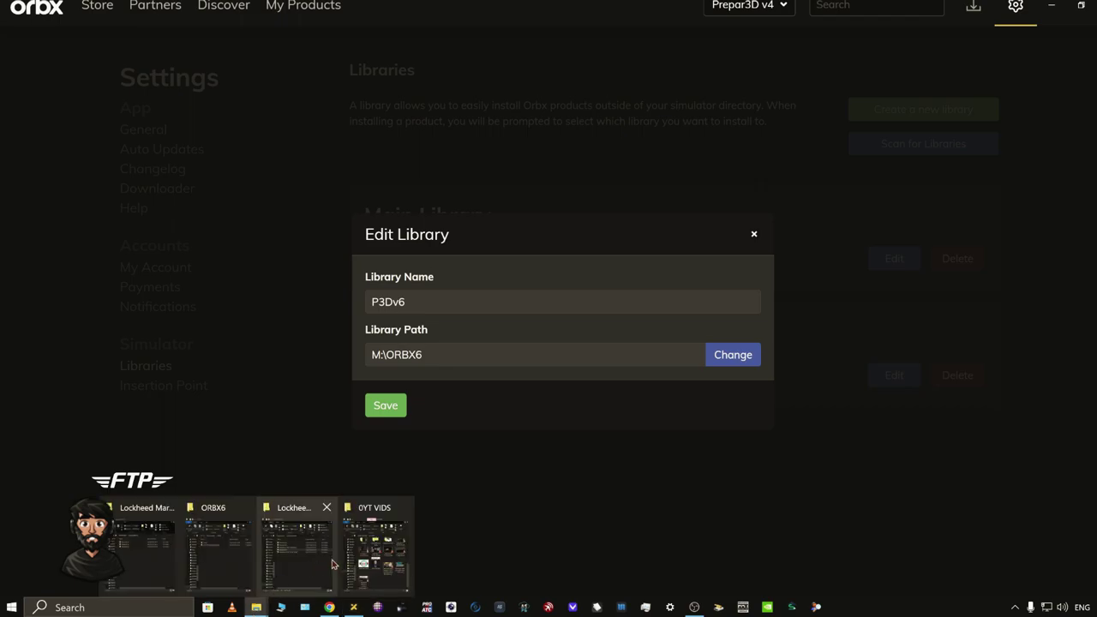
click(247, 557)
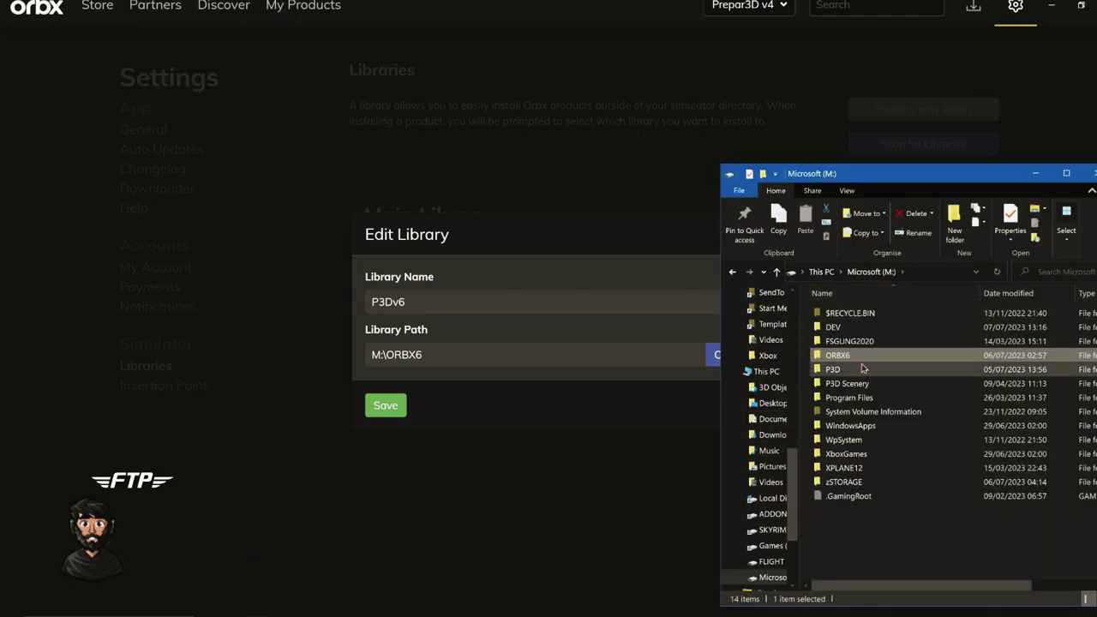
click(473, 405)
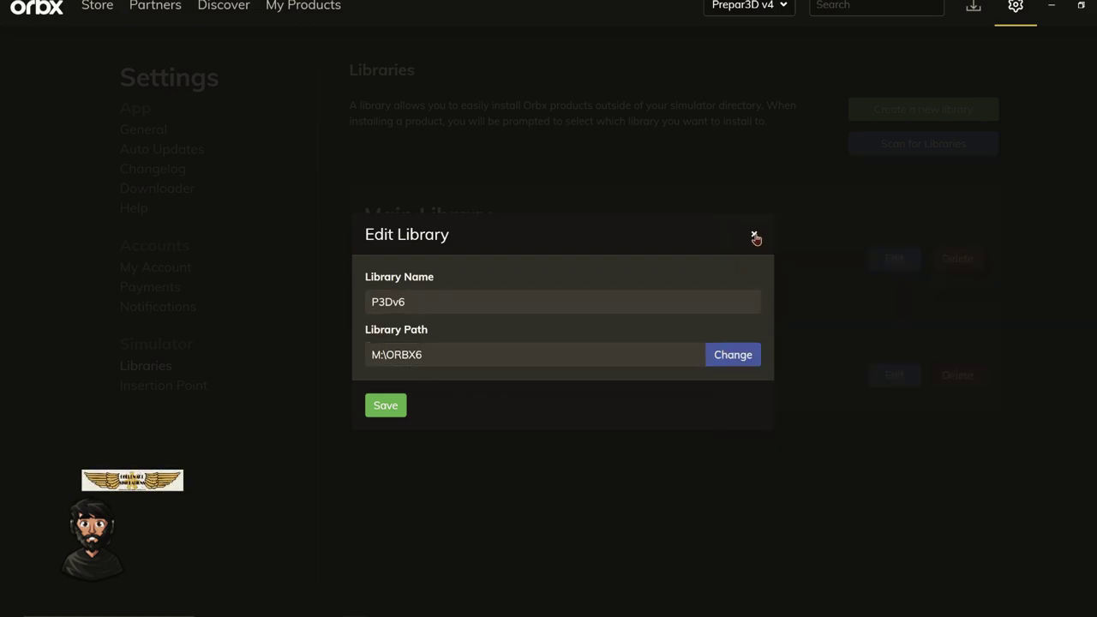
click(754, 237)
- Open the p3dv4 folder inside M:\ORBX6 in File Explorer and look through the installed product folders
key(super)
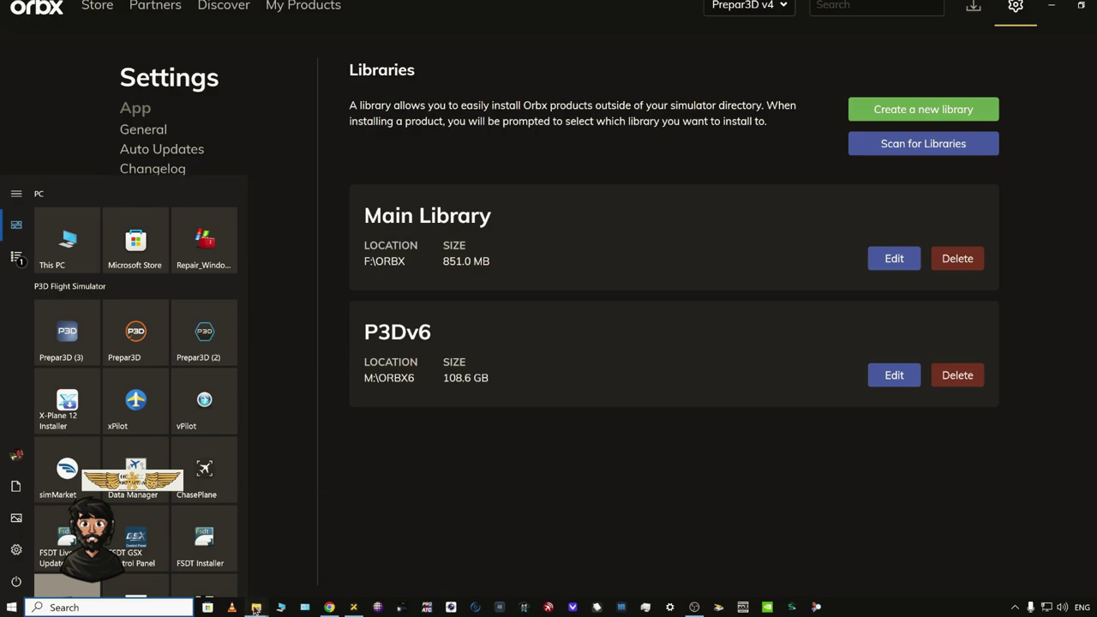
mouse_move(256, 609)
click(289, 555)
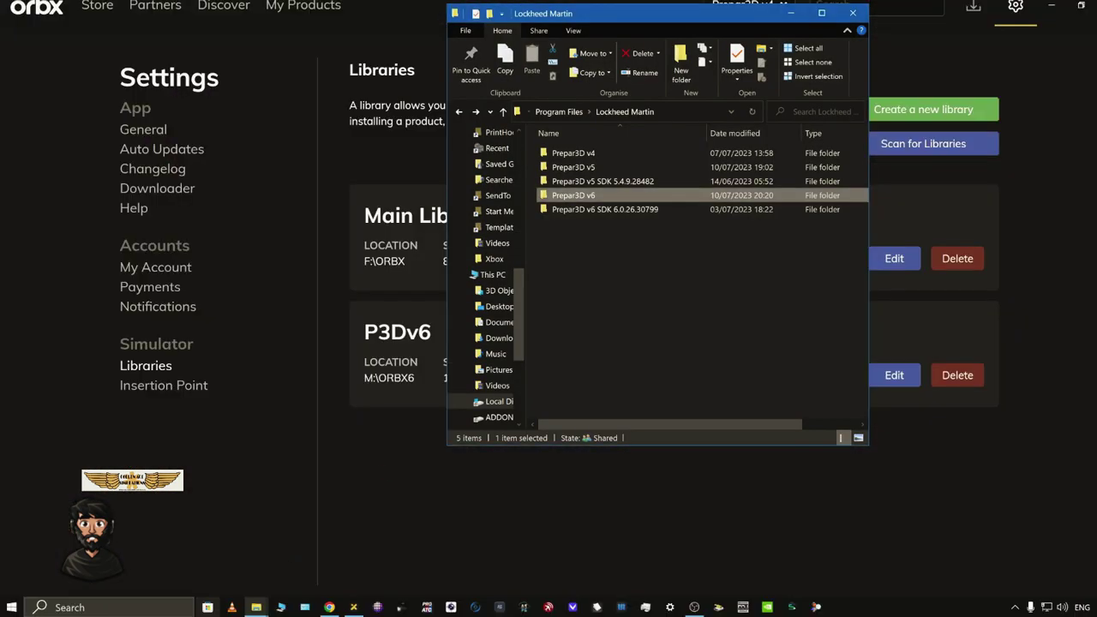
click(257, 607)
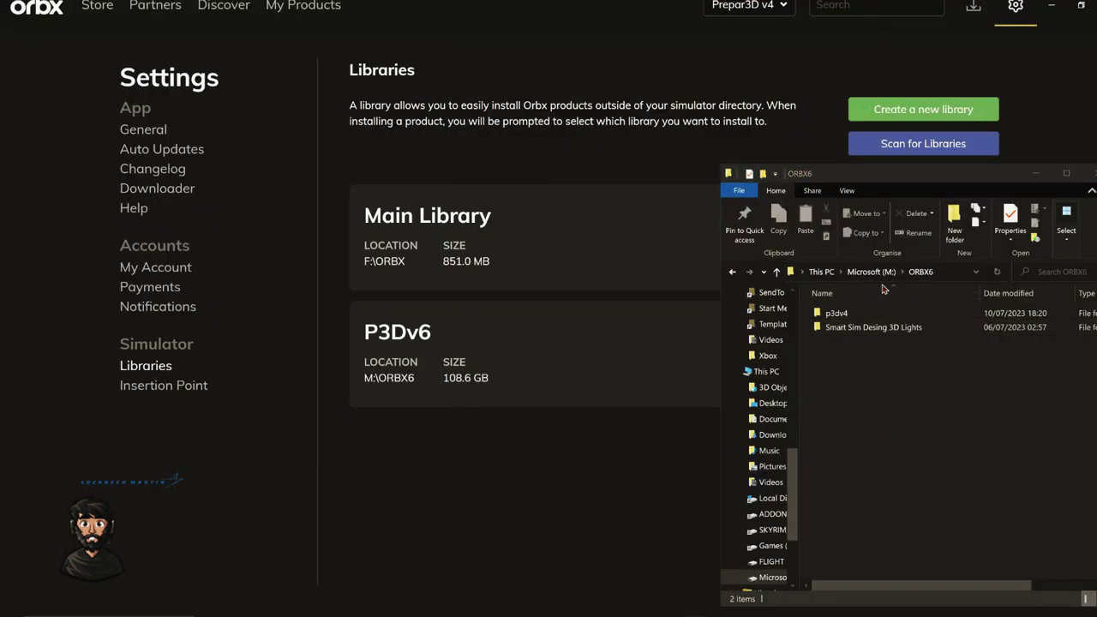
double_click(836, 314)
scroll(851, 486, down, 3)
scroll(851, 486, down, 15)
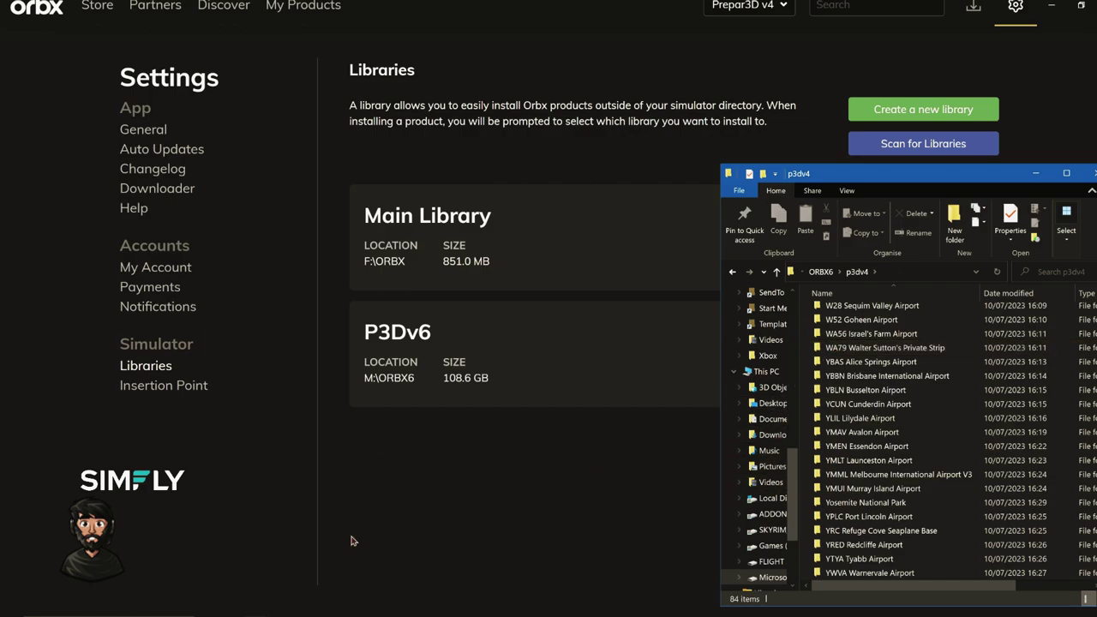
- Look through the Prepar3D v6 folder in Program Files\Lockheed Martin, return to its parent folder and minimize that window
click(256, 608)
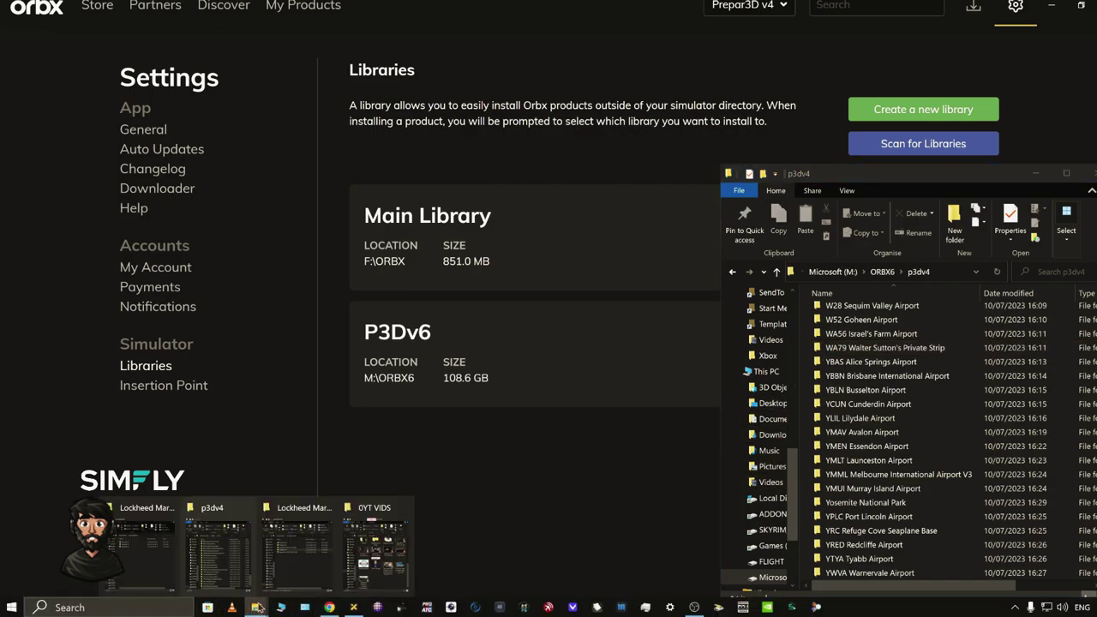
click(296, 549)
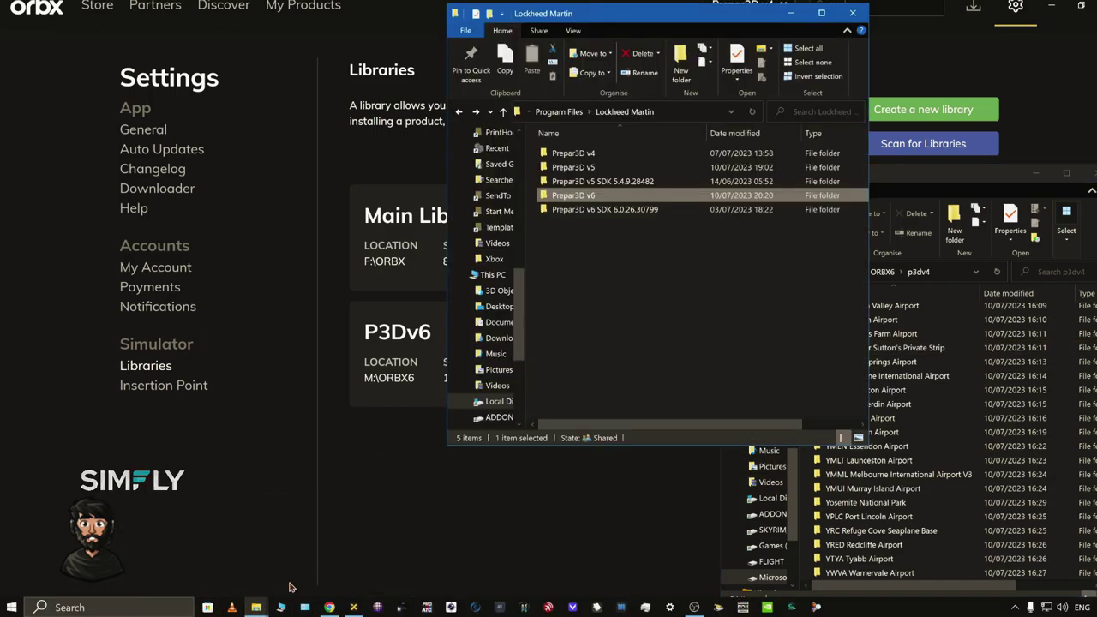
double_click(616, 198)
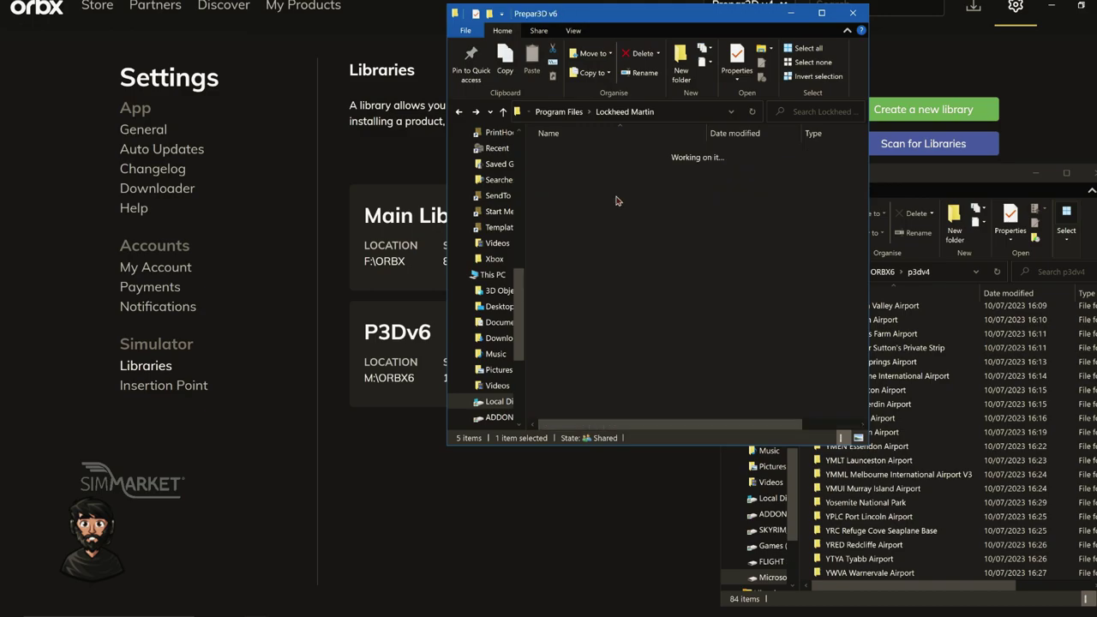
scroll(591, 334, down, 4)
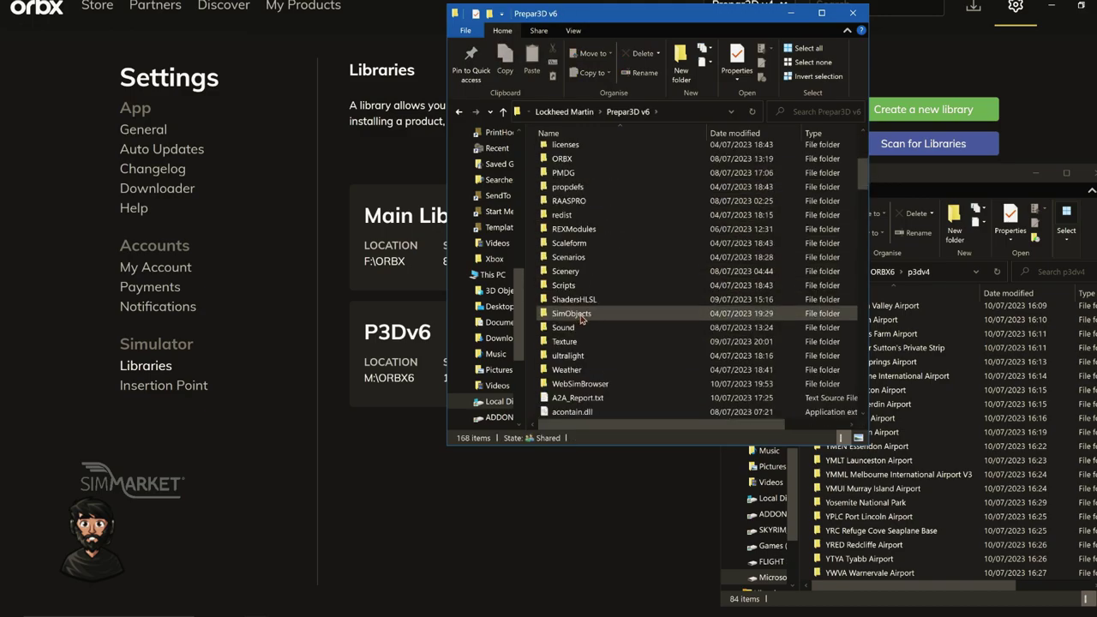
scroll(588, 318, up, 4)
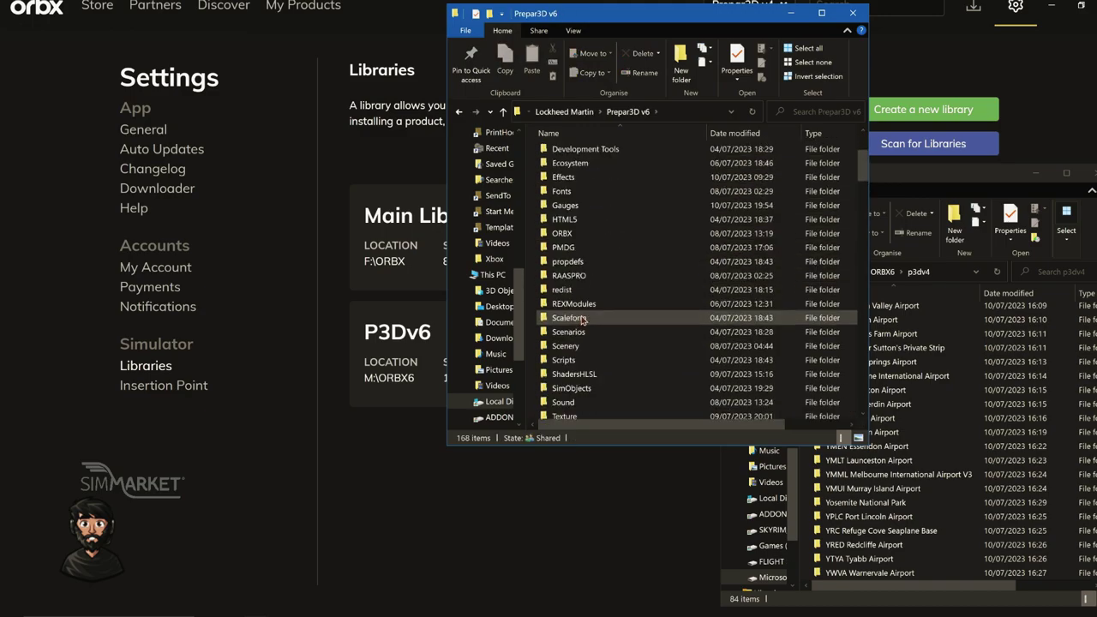
click(570, 111)
click(789, 15)
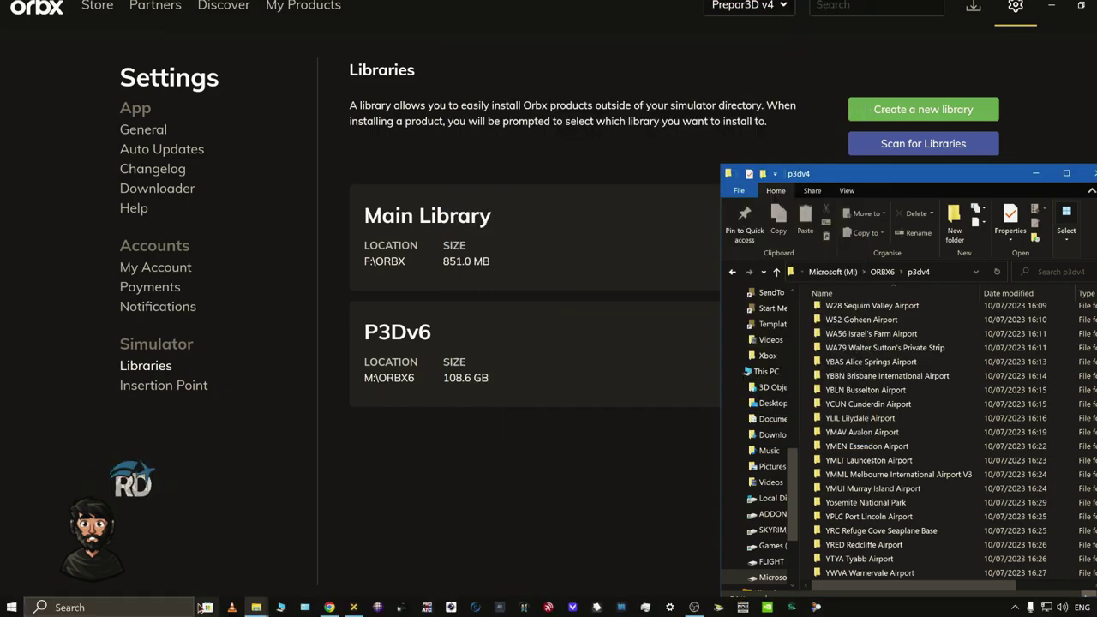
- Open add-ons.cfg from ProgramData\Lockheed Martin\Prepar3D v6, review its discovery path and package entries, and close the editor
mouse_move(257, 607)
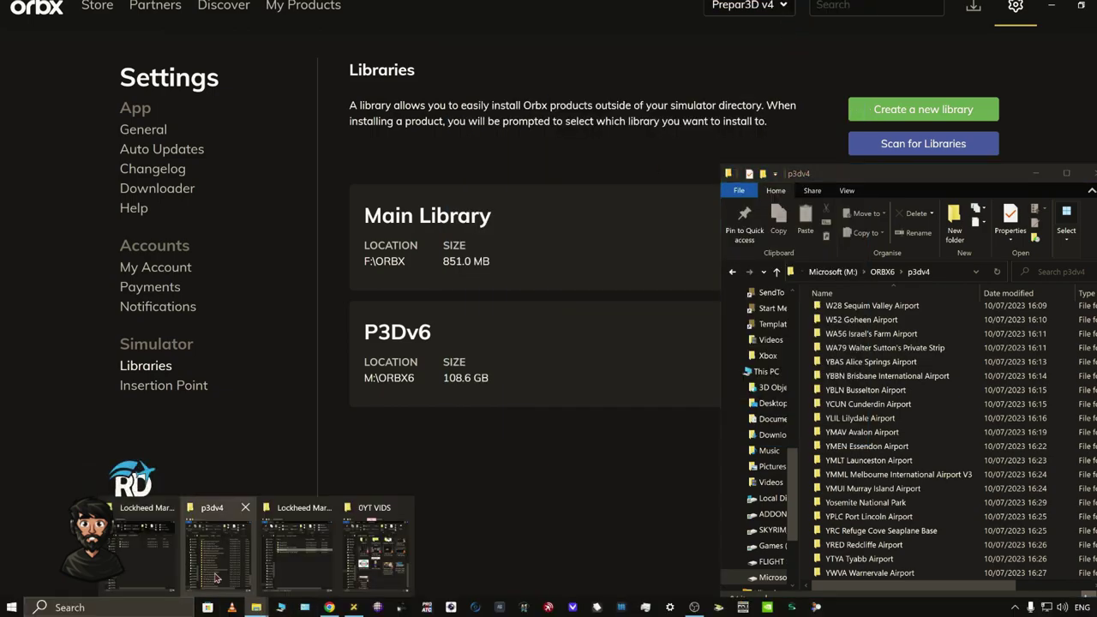
click(165, 573)
double_click(137, 178)
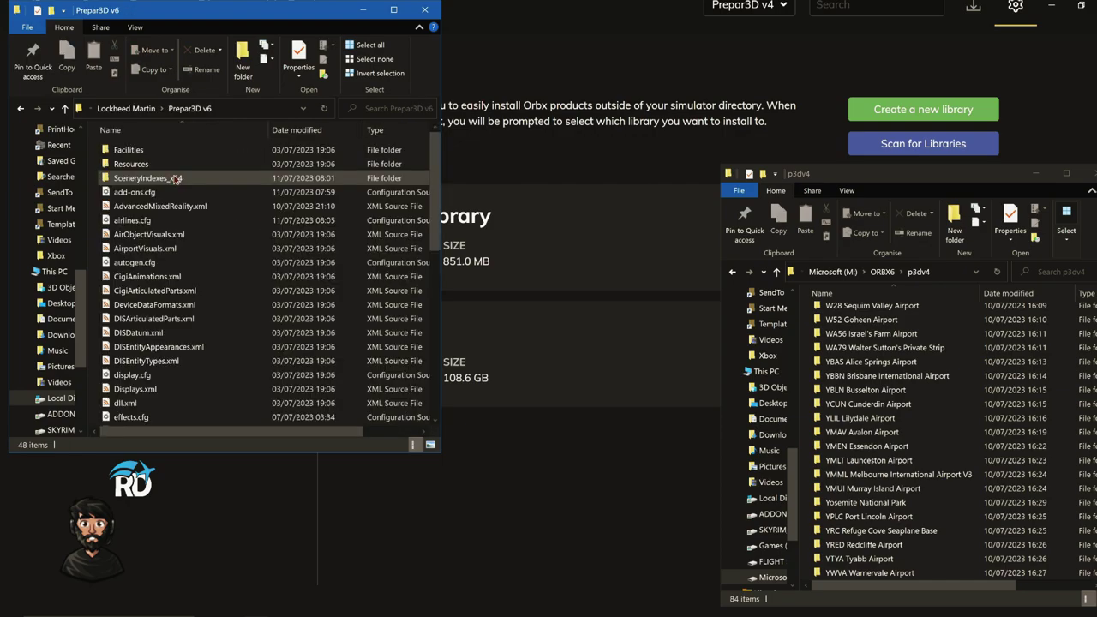
double_click(178, 196)
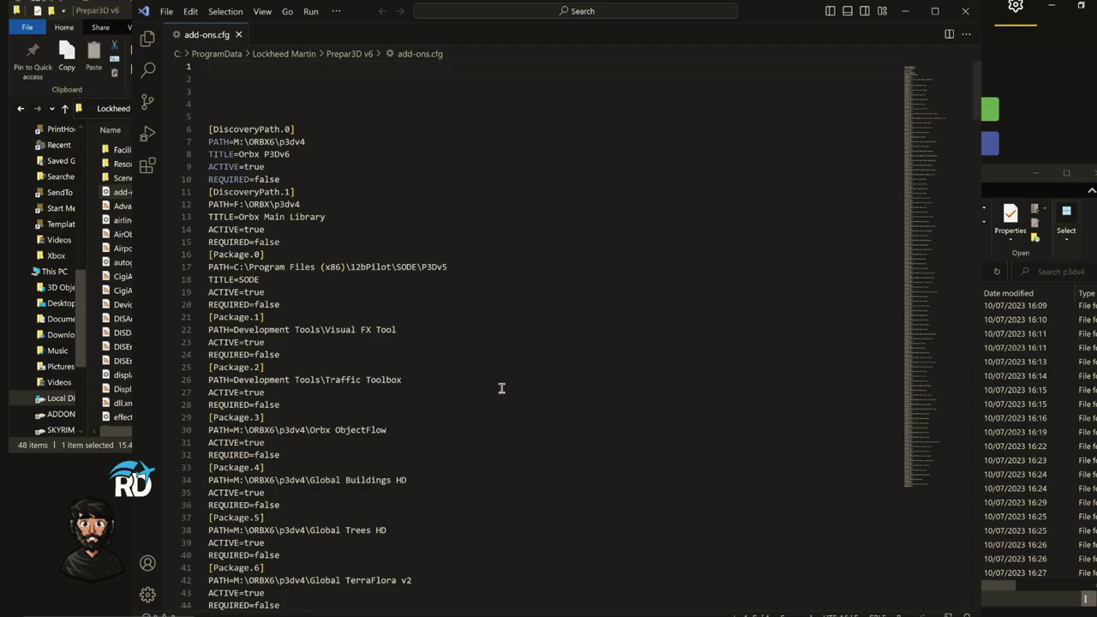
scroll(348, 282, down, 5)
scroll(347, 289, down, 8)
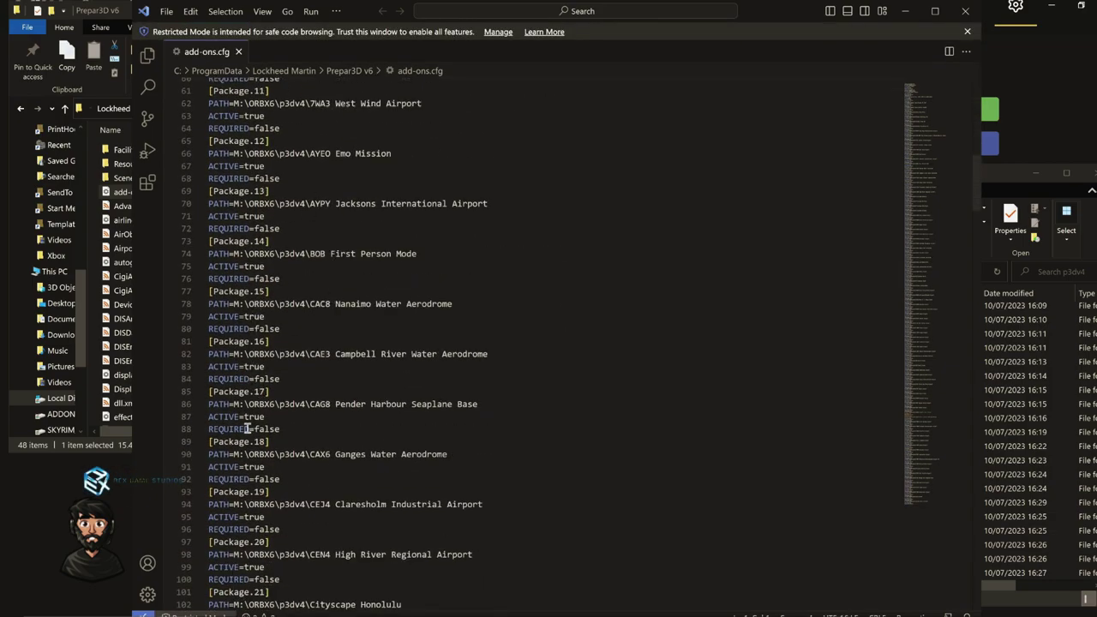
scroll(251, 432, down, 20)
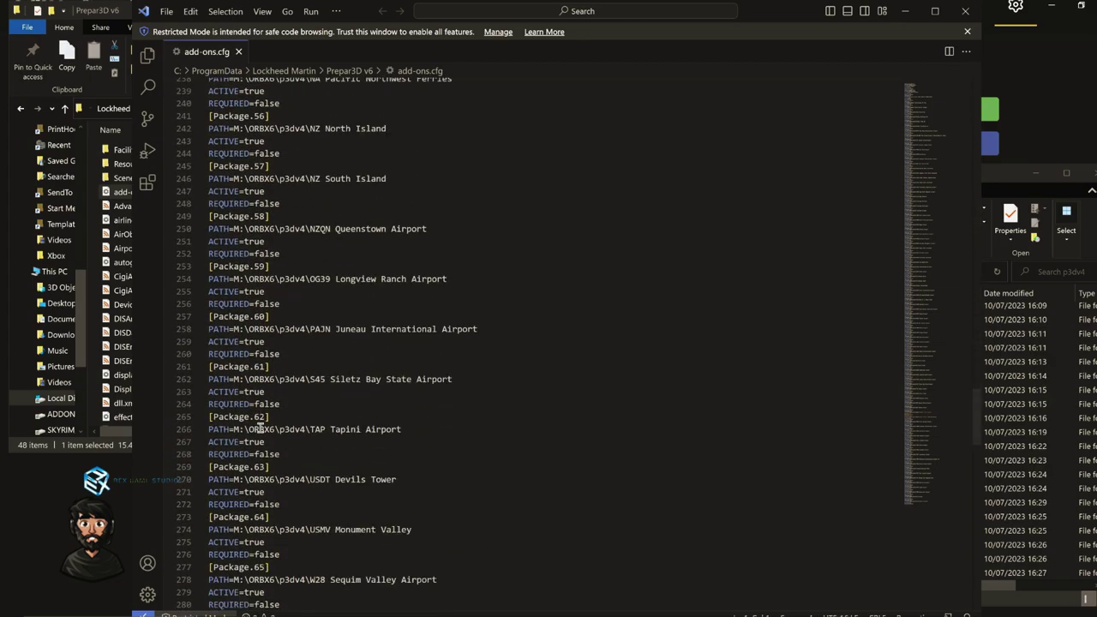
scroll(261, 426, down, 20)
scroll(266, 420, up, 12)
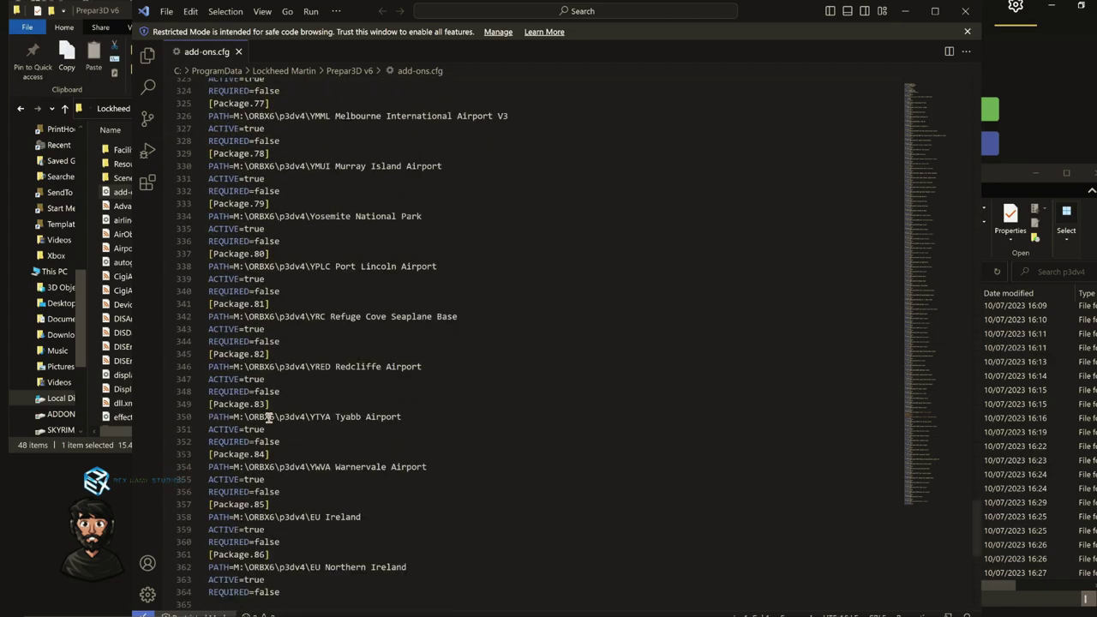
click(965, 10)
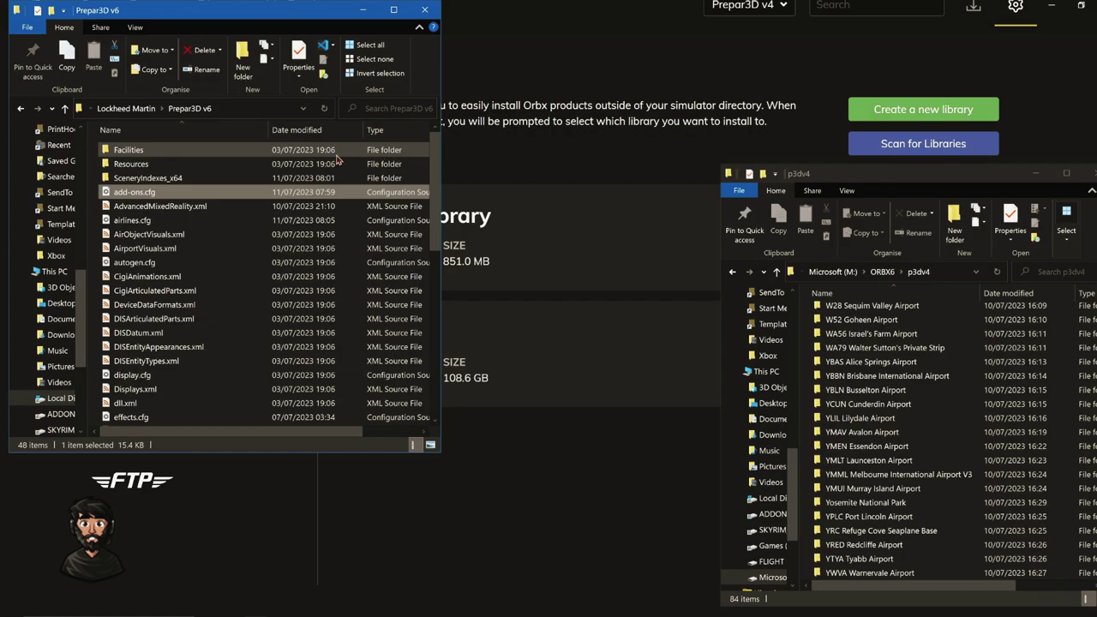
- Revisit the Prepar3D v6 folder in ProgramData\Lockheed Martin, and switch back to the owned products in Orbx Central
click(135, 112)
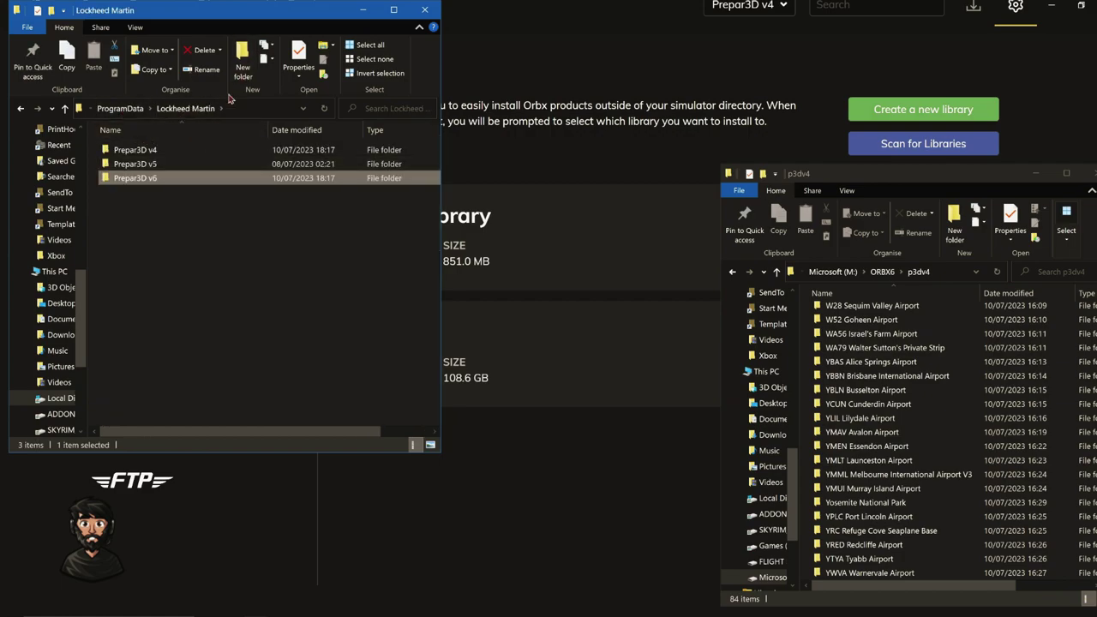
double_click(195, 176)
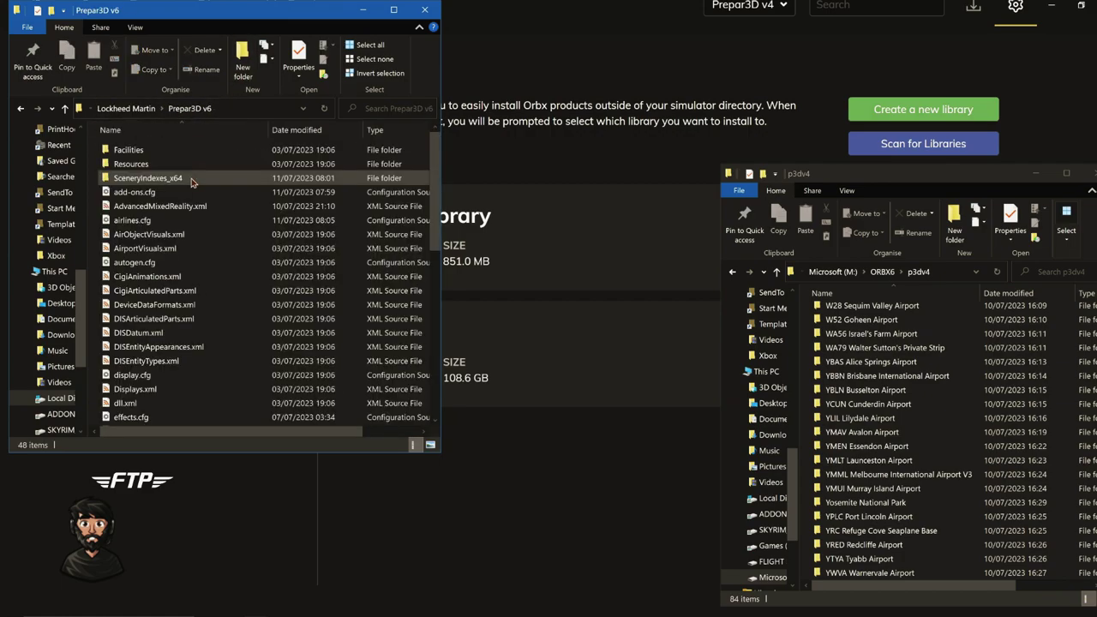
click(566, 55)
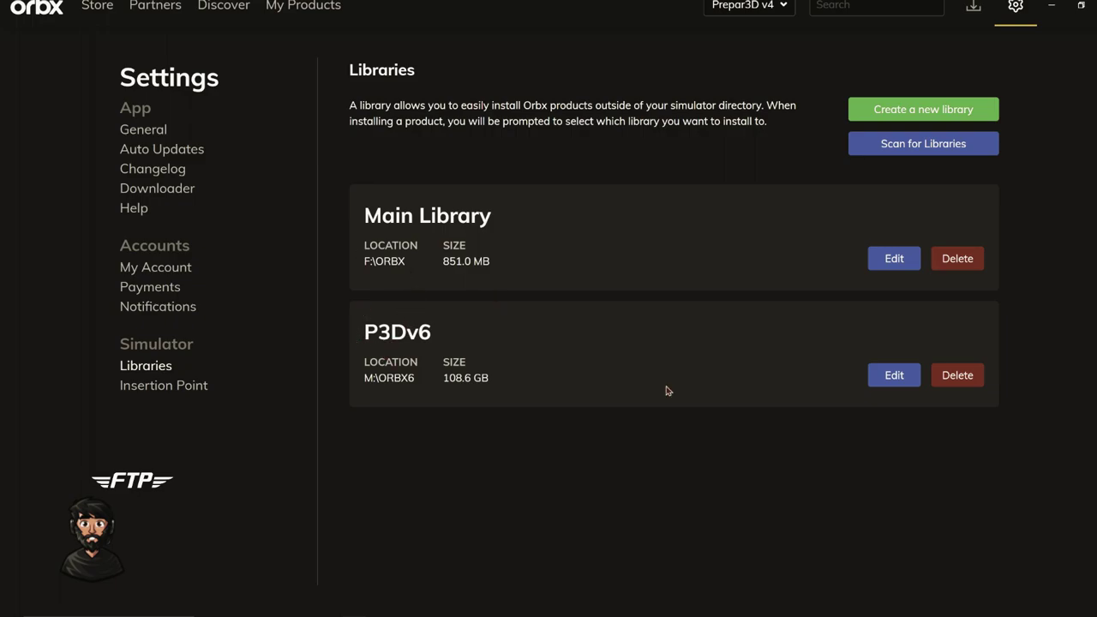
click(303, 7)
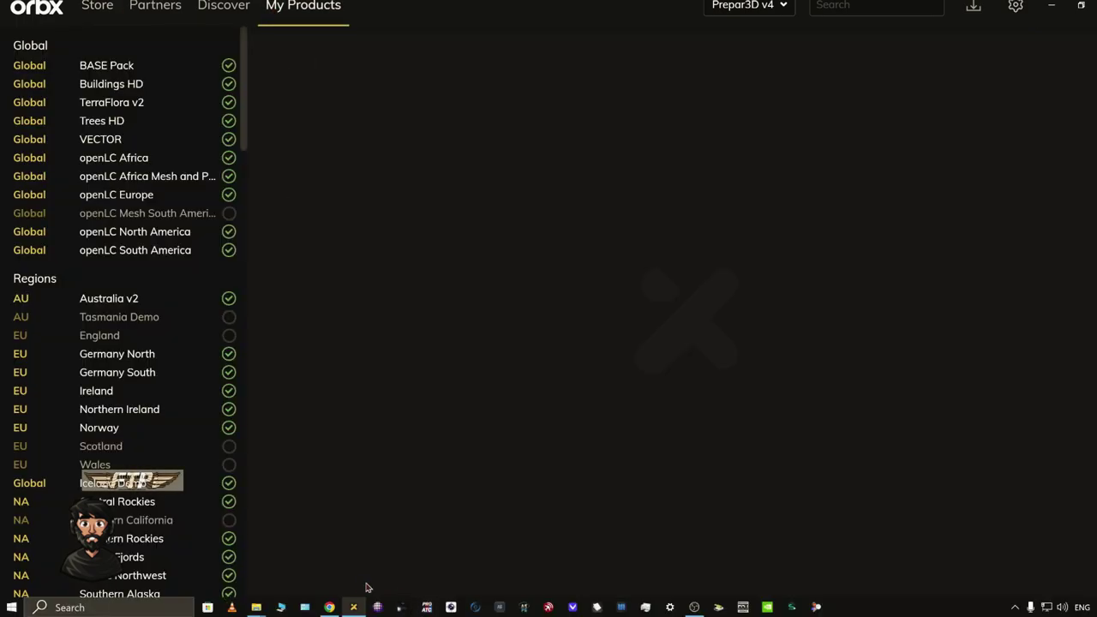
mouse_move(262, 609)
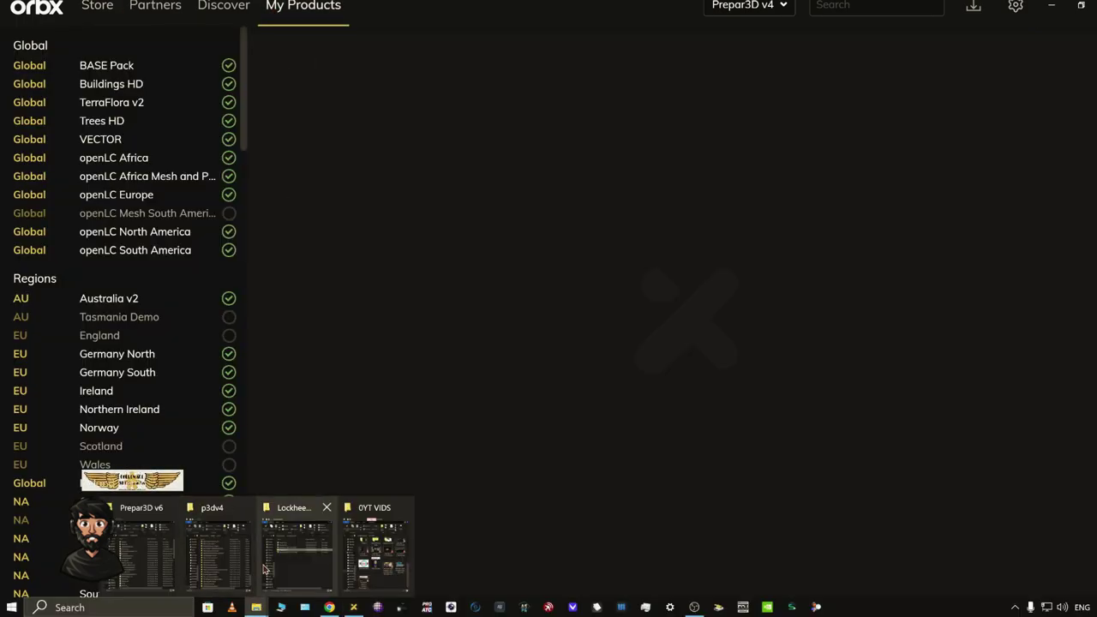
click(300, 562)
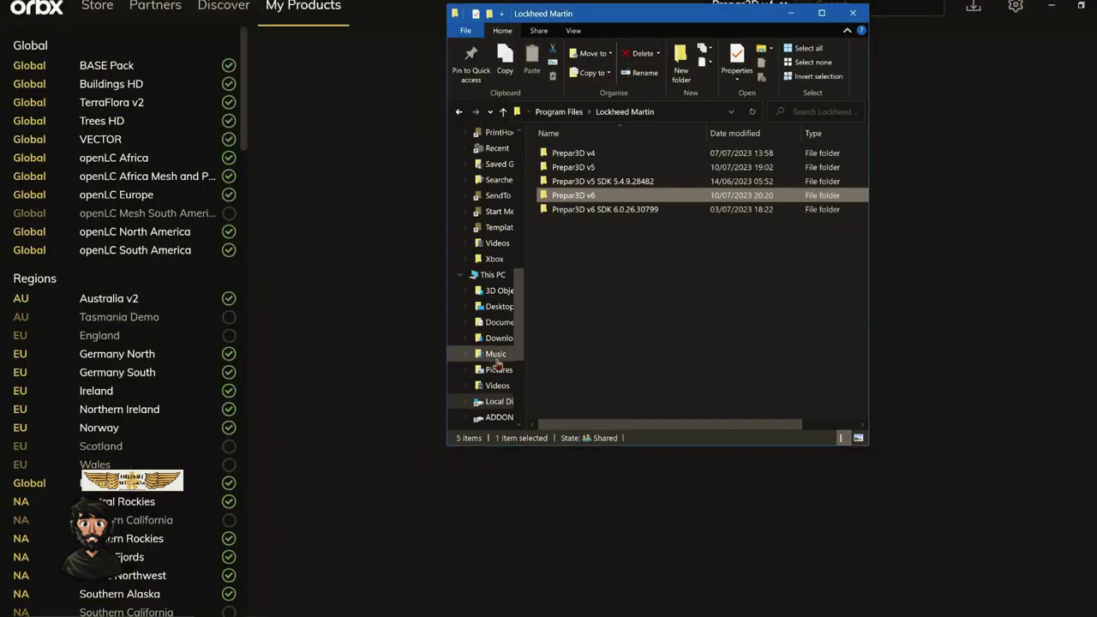
click(790, 13)
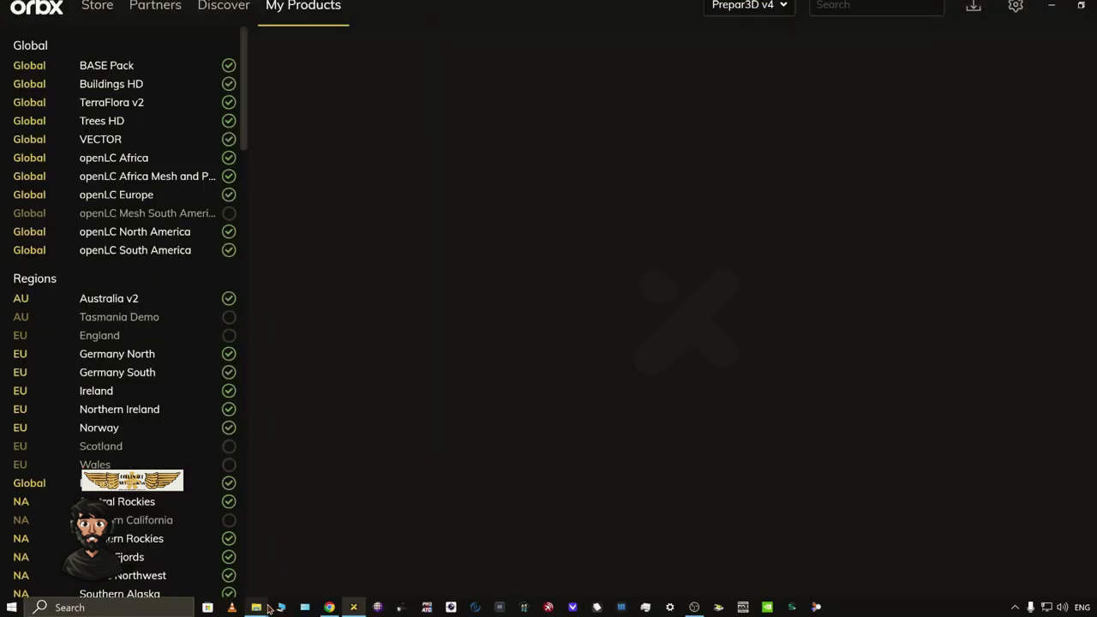
- Switch to the ProgramData\Lockheed Martin\Prepar3D v6 folder in File Explorer and pick out scenery.cfg and terrain.cfg
mouse_move(268, 609)
click(137, 557)
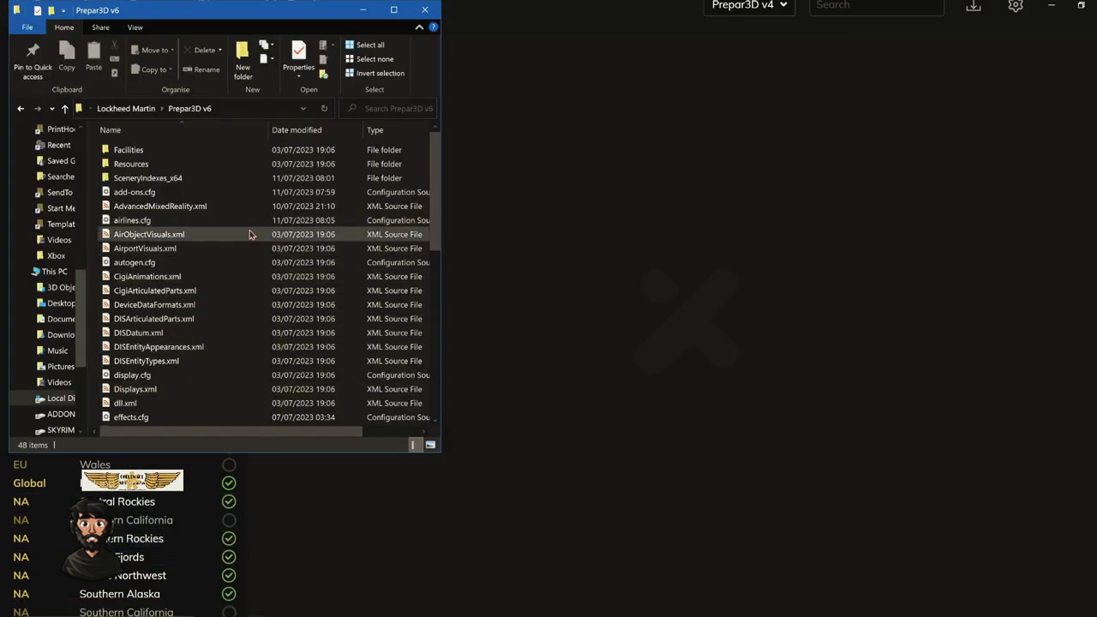
click(235, 109)
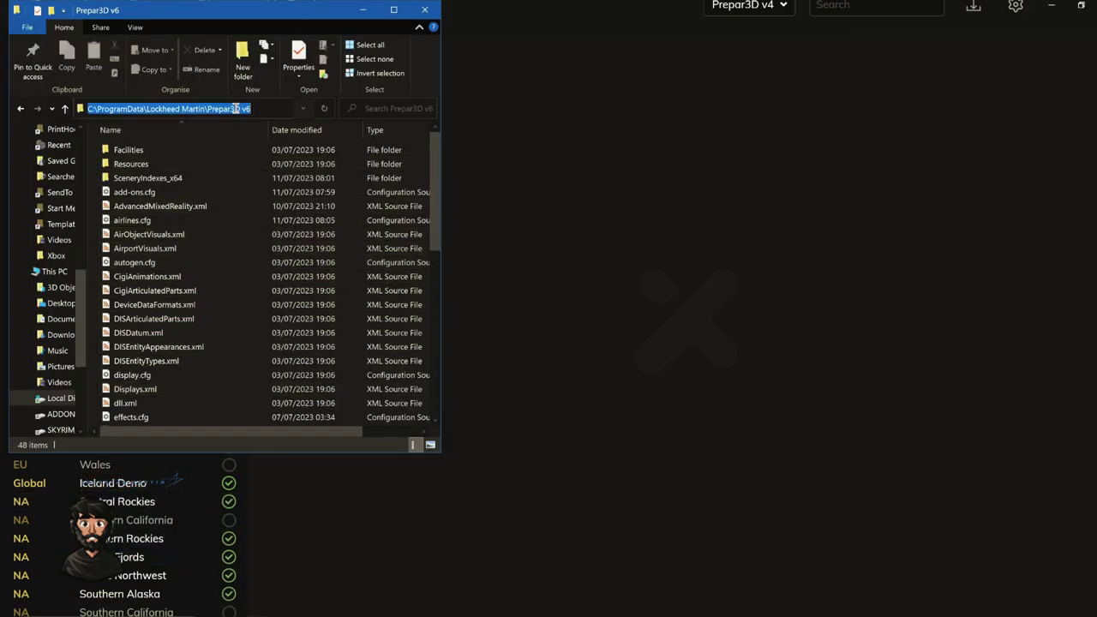
scroll(163, 365, down, 4)
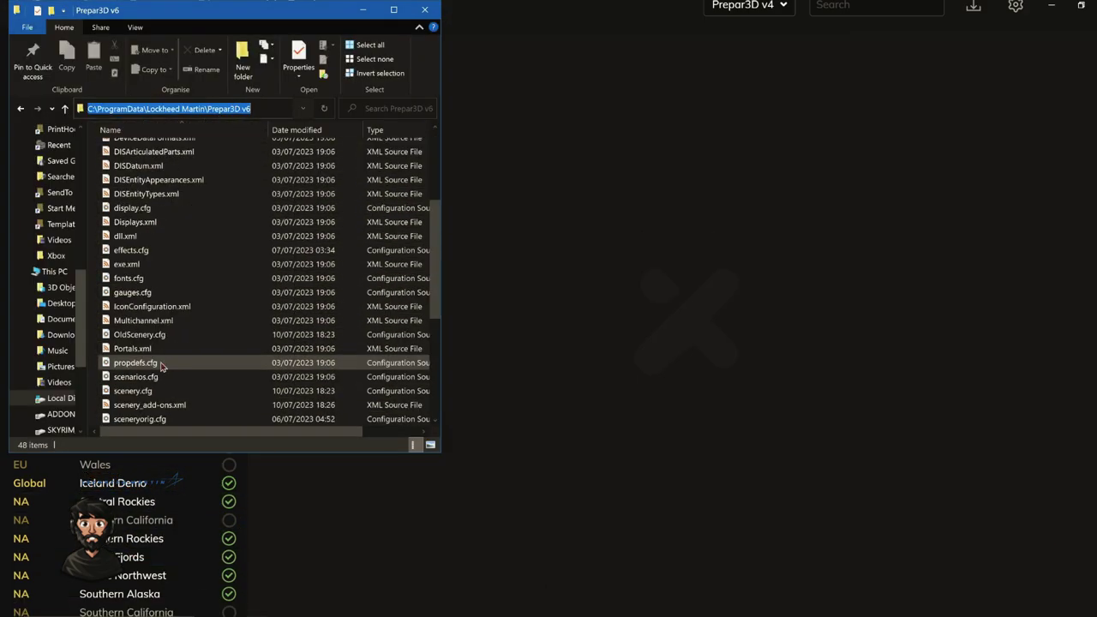
scroll(163, 364, down, 3)
click(163, 265)
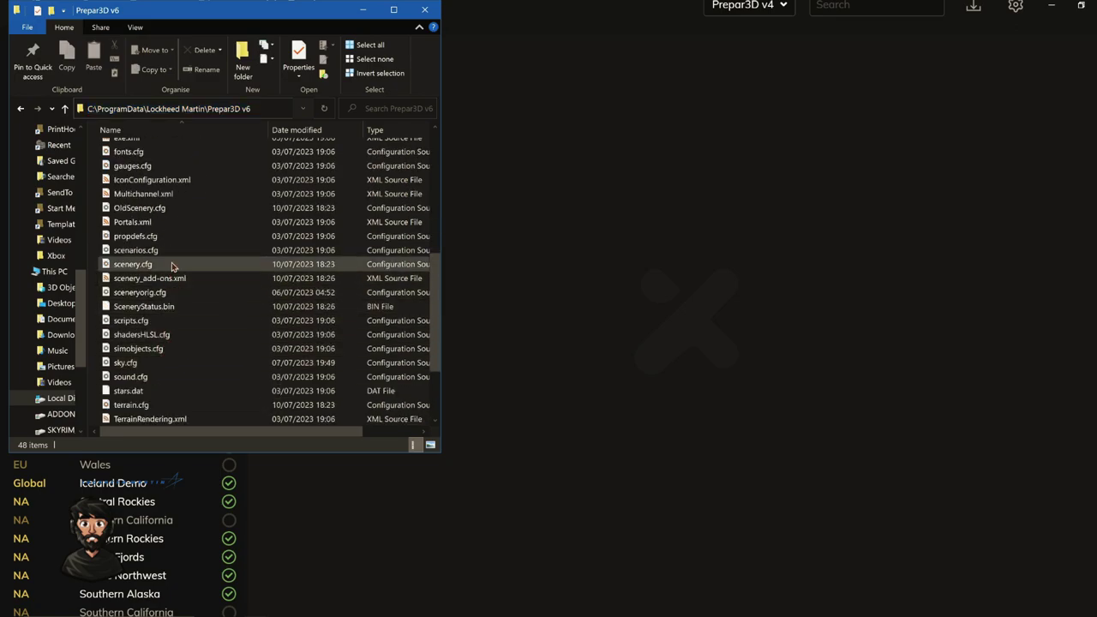
ctrl+click(178, 404)
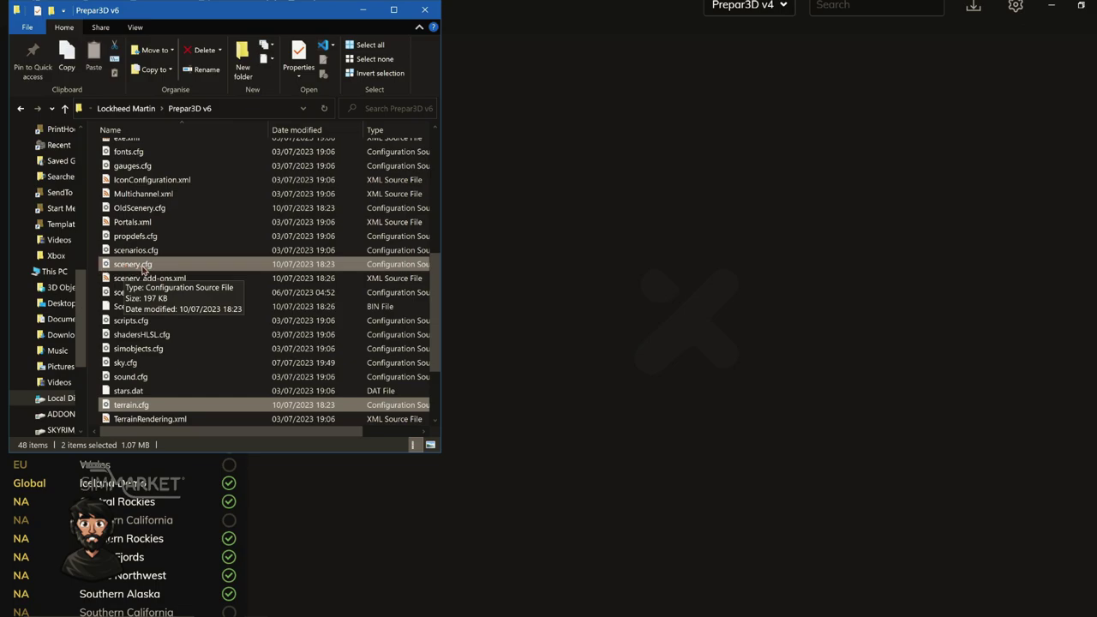
scroll(147, 343, down, 2)
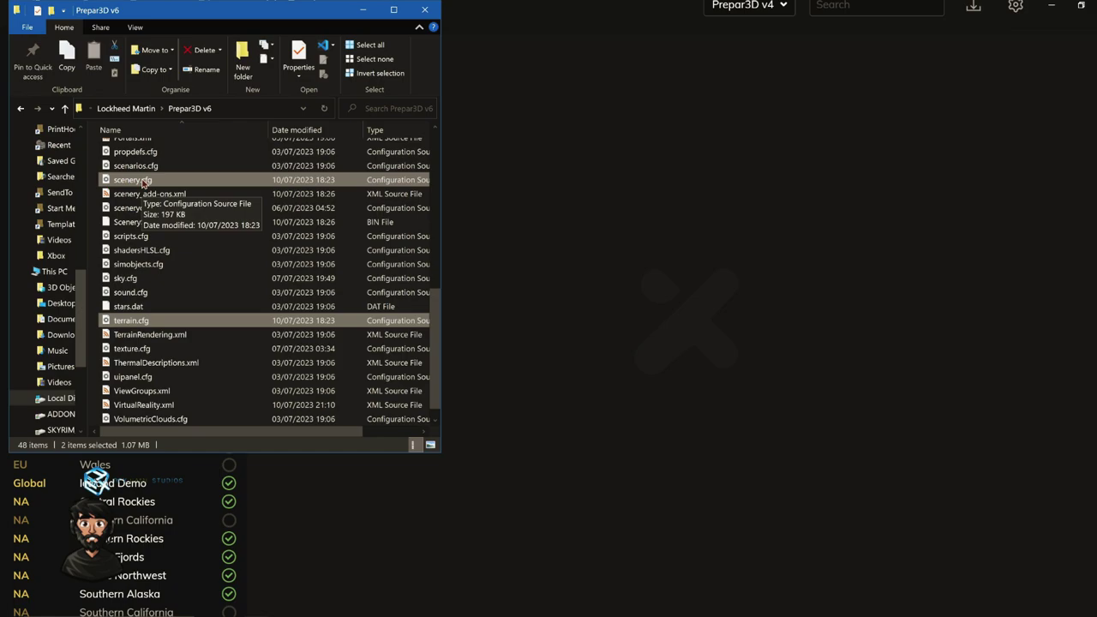
scroll(183, 280, up, 3)
scroll(194, 276, down, 3)
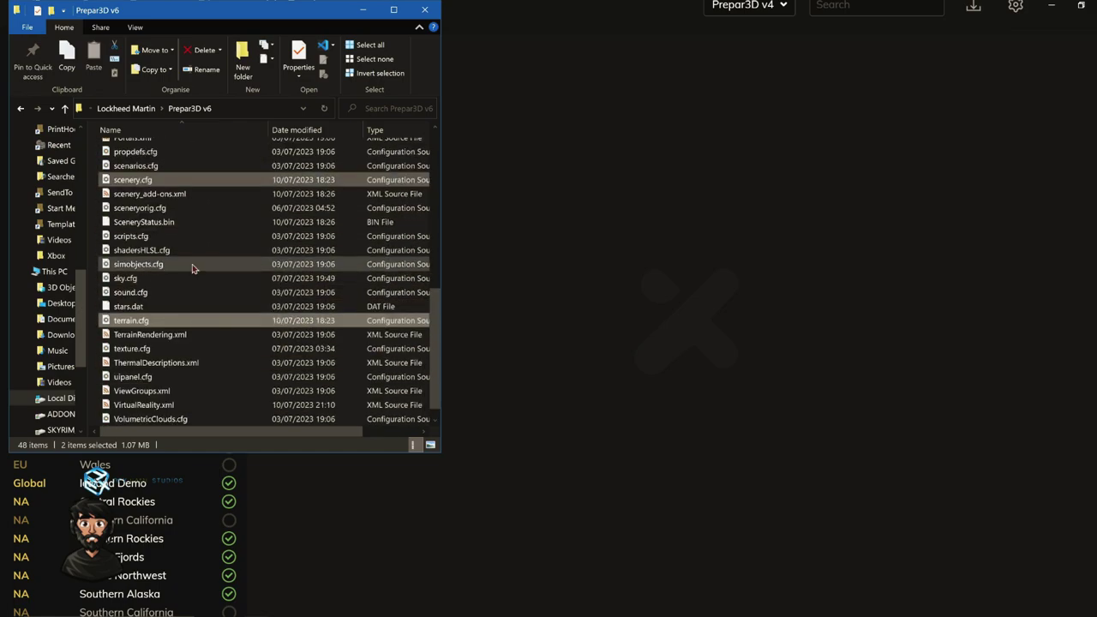
- Copy scenery.cfg and terrain.cfg from the Prepar3D v4 folder in ProgramData\Lockheed Martin
click(156, 112)
click(138, 152)
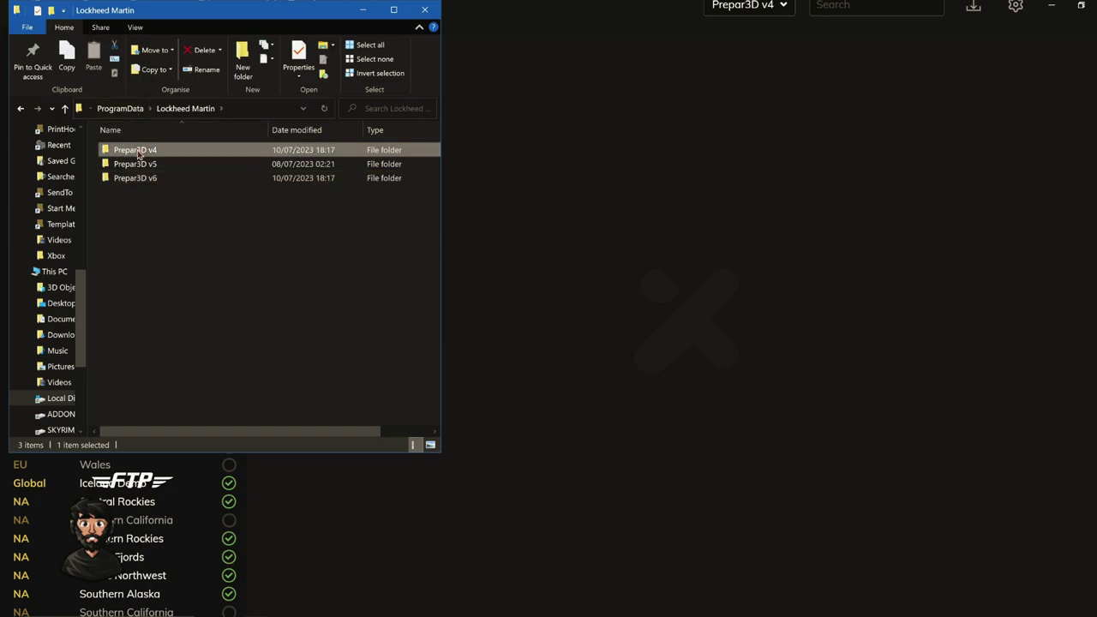
double_click(138, 153)
scroll(179, 308, down, 5)
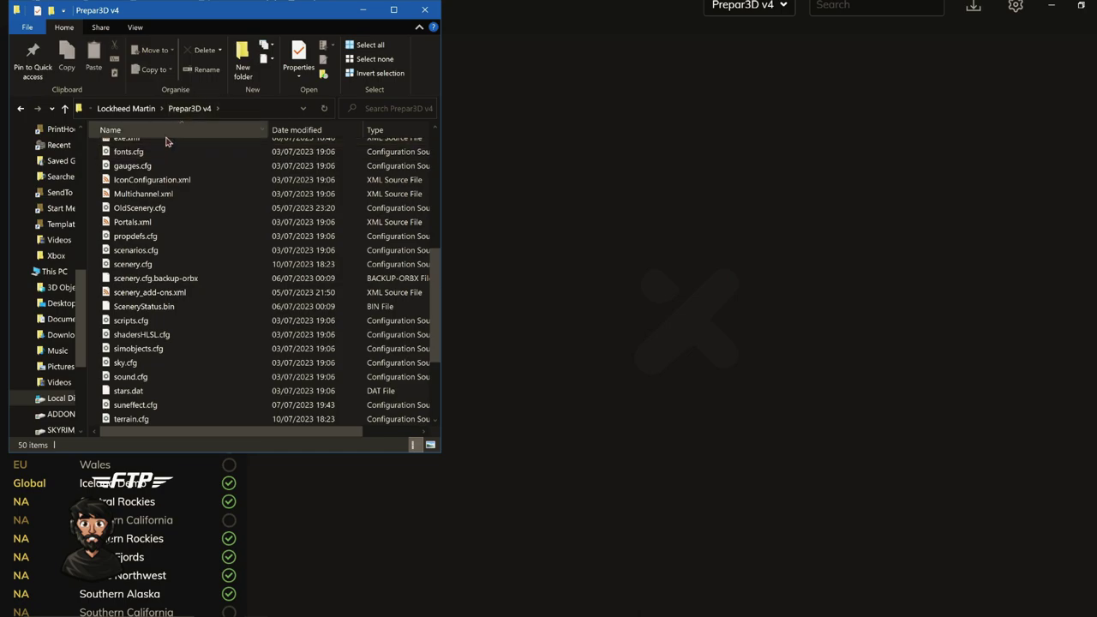
scroll(191, 362, down, 2)
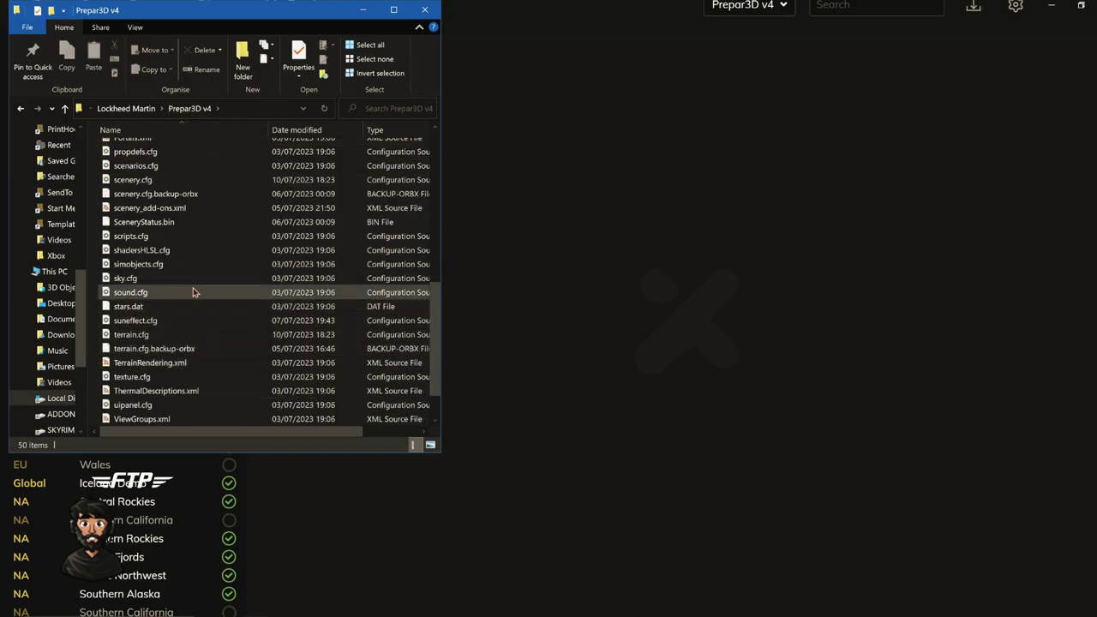
click(192, 180)
ctrl+click(196, 338)
drag(227, 19, 567, 63)
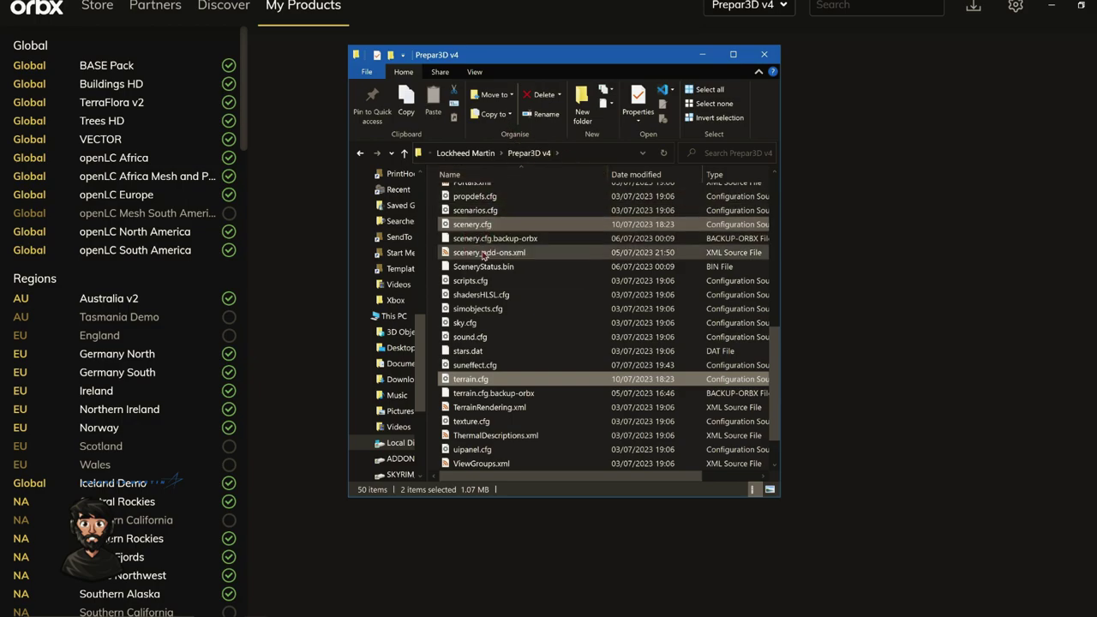
right_click(500, 384)
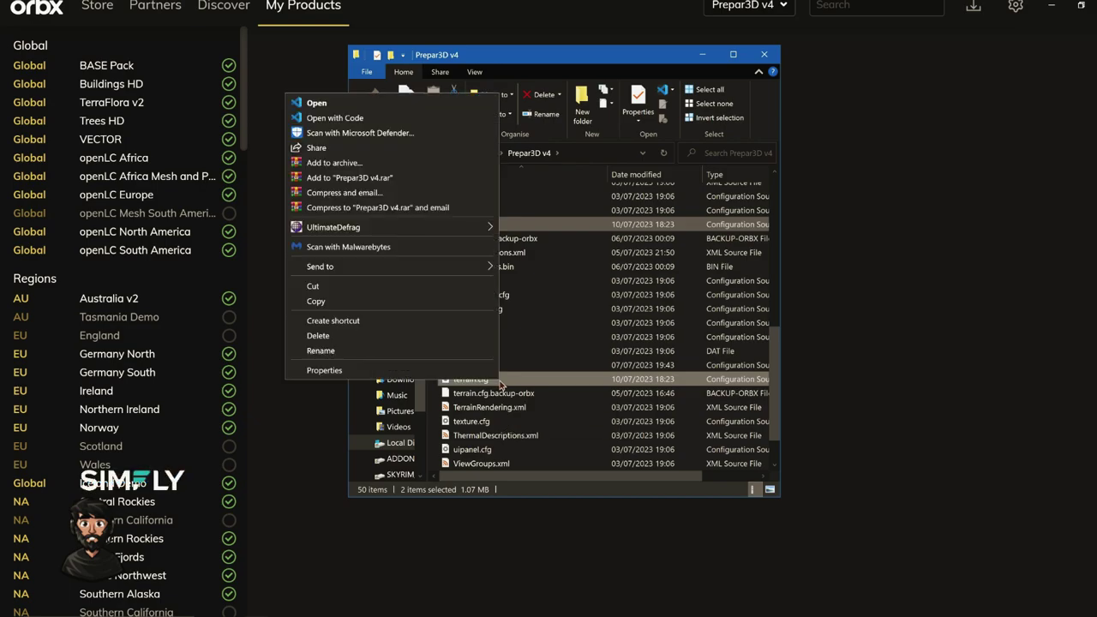
click(488, 301)
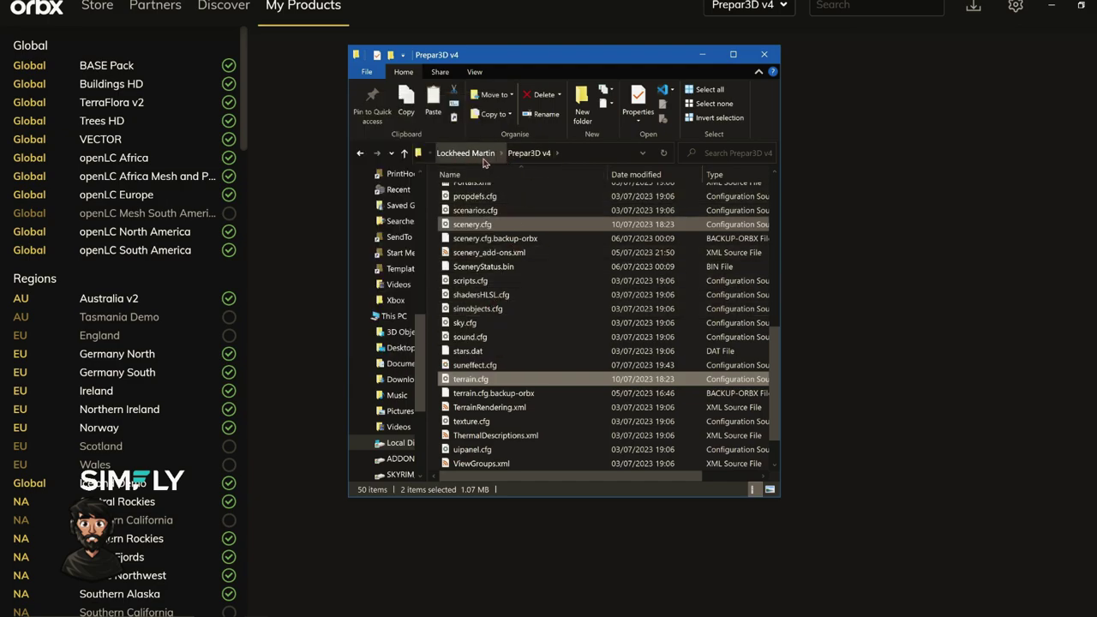
- Return to the ProgramData\Lockheed Martin folder and minimize its window to get back to Orbx Central
click(470, 153)
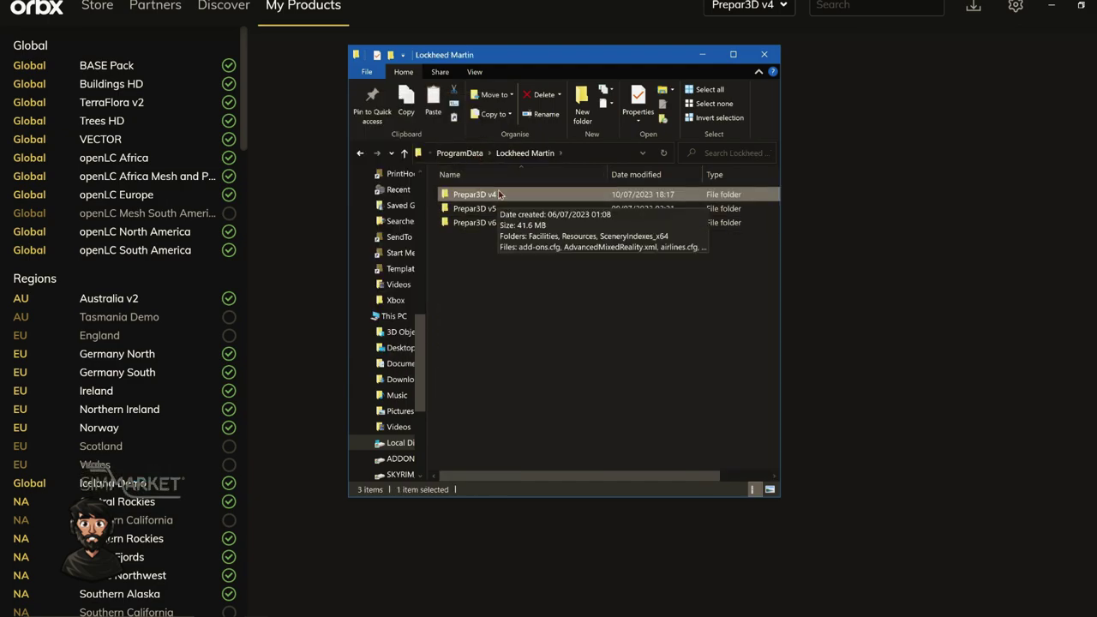
click(569, 278)
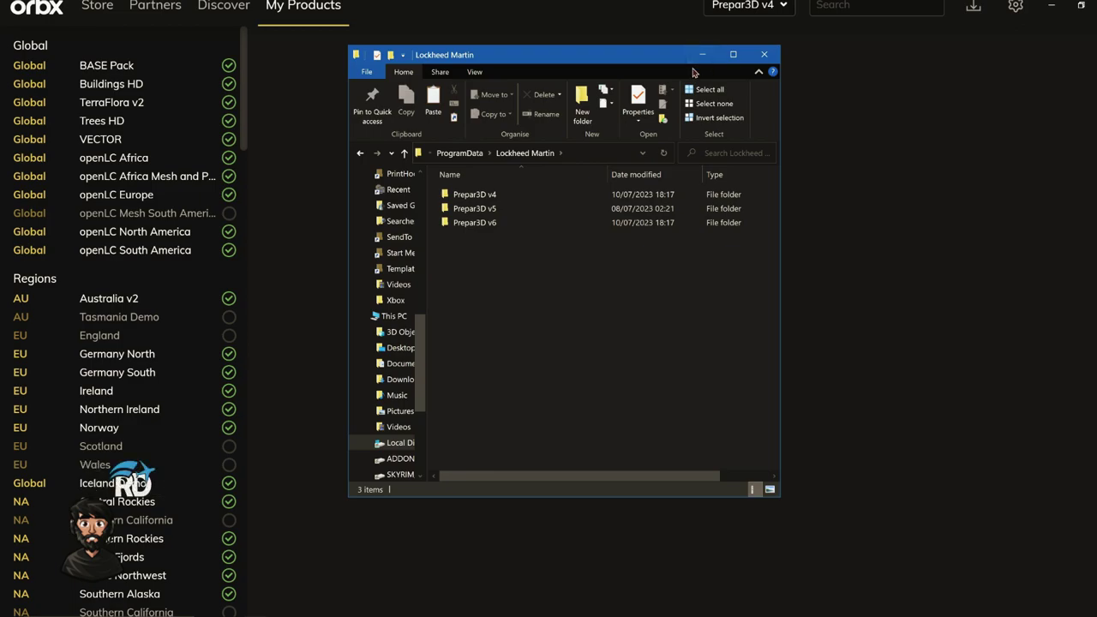
click(704, 57)
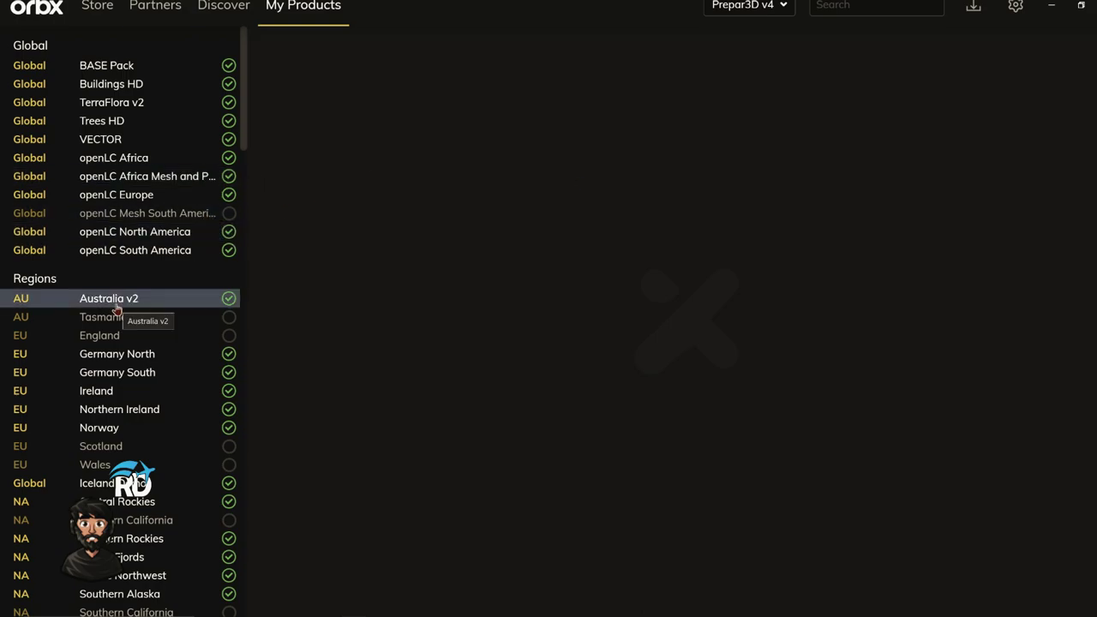
- Compare the installation details of Australia v2 and Global BASE Pack, ending on the Australia v2 product page
click(108, 298)
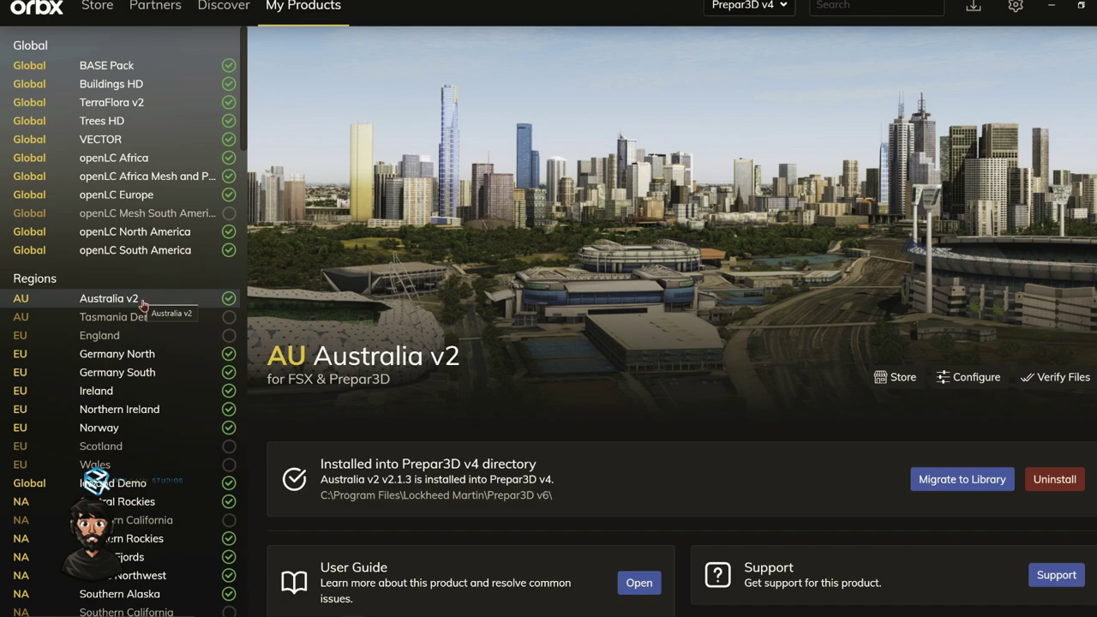
click(132, 66)
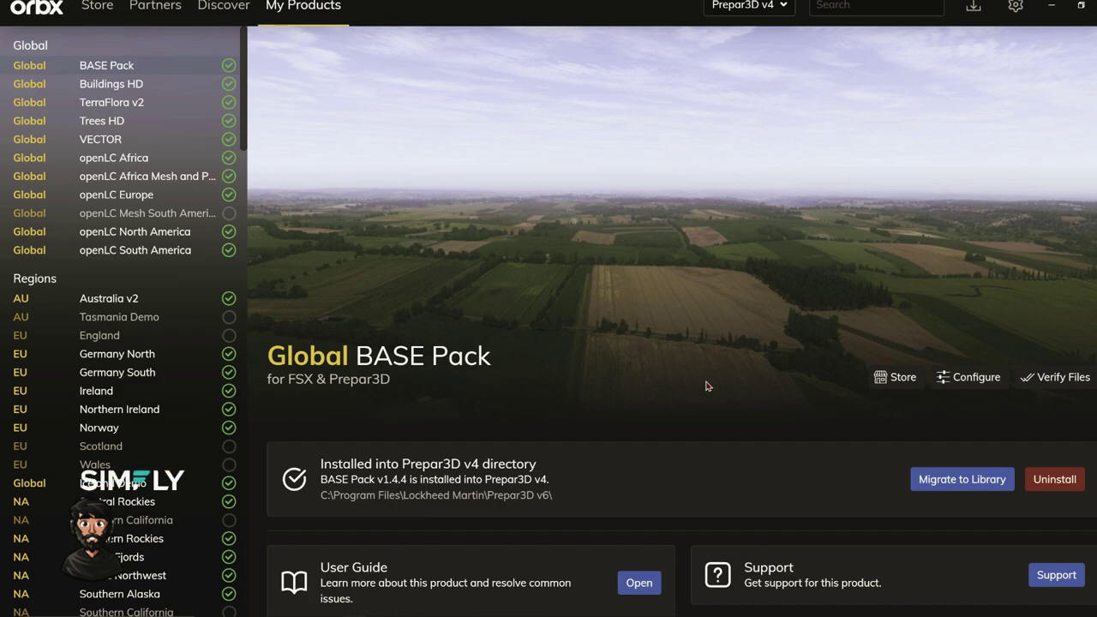
click(118, 299)
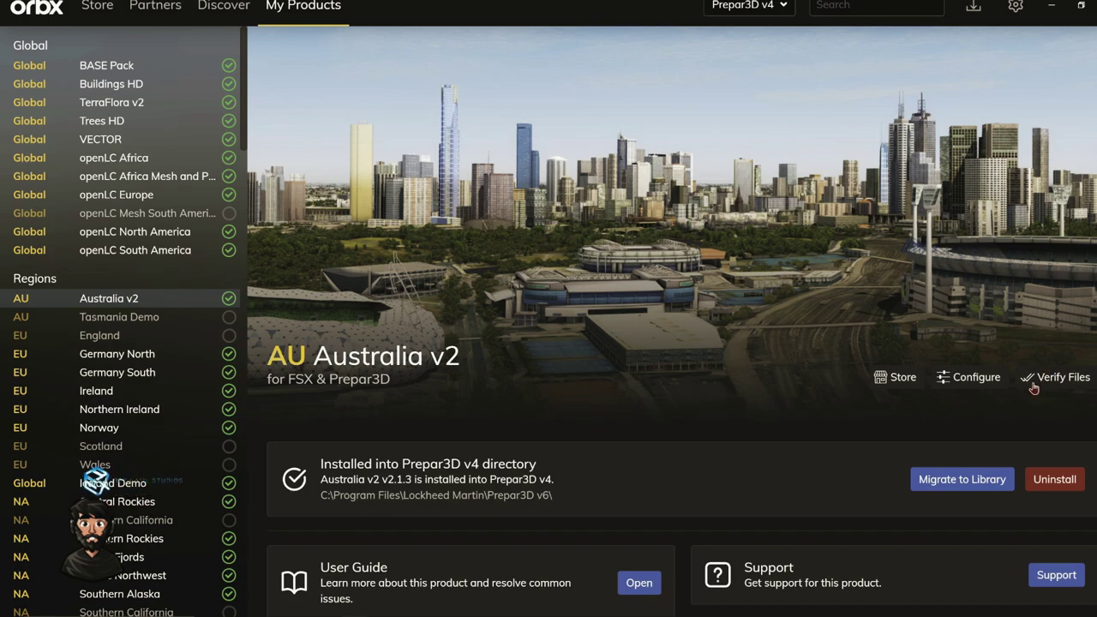
- Review the Australia v2 configuration options and close its control panel without saving changes
click(946, 377)
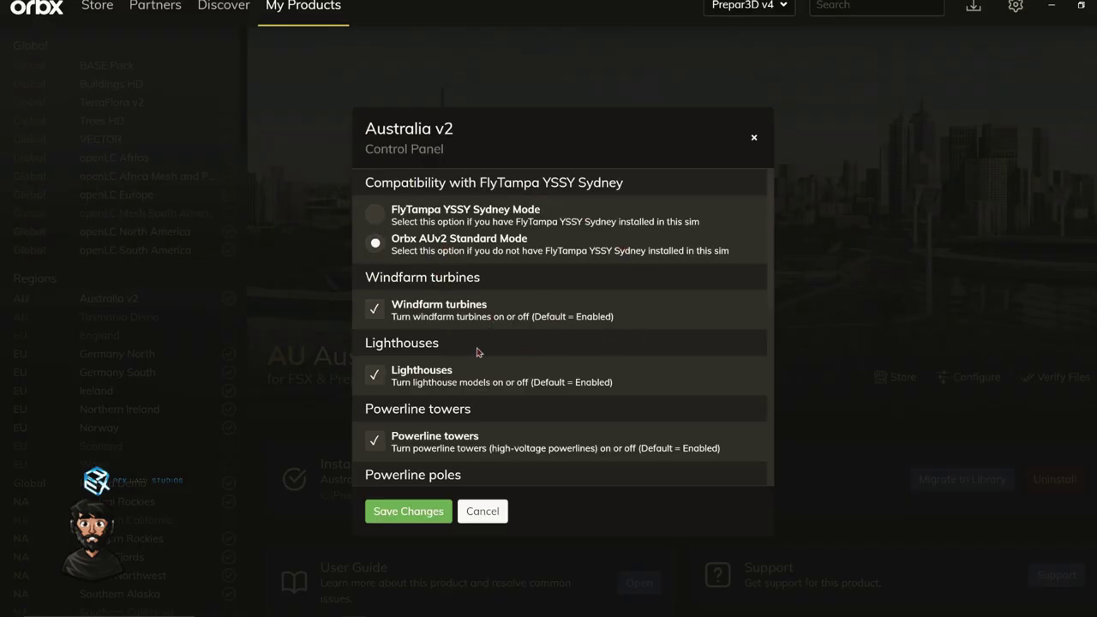
scroll(481, 404, down, 5)
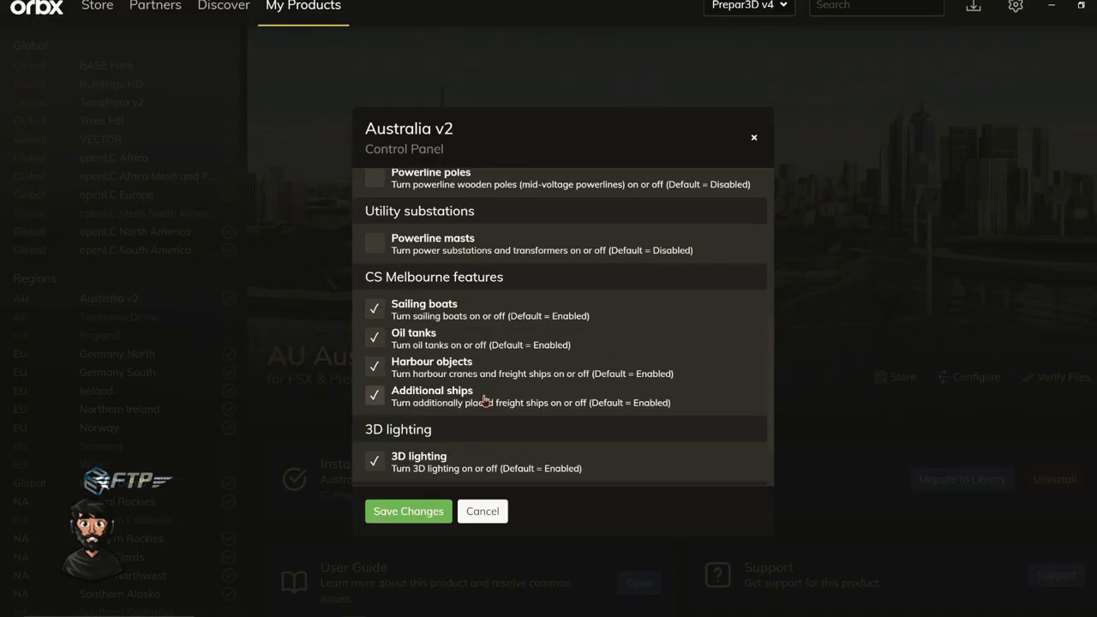
scroll(485, 401, down, 1)
scroll(488, 403, up, 5)
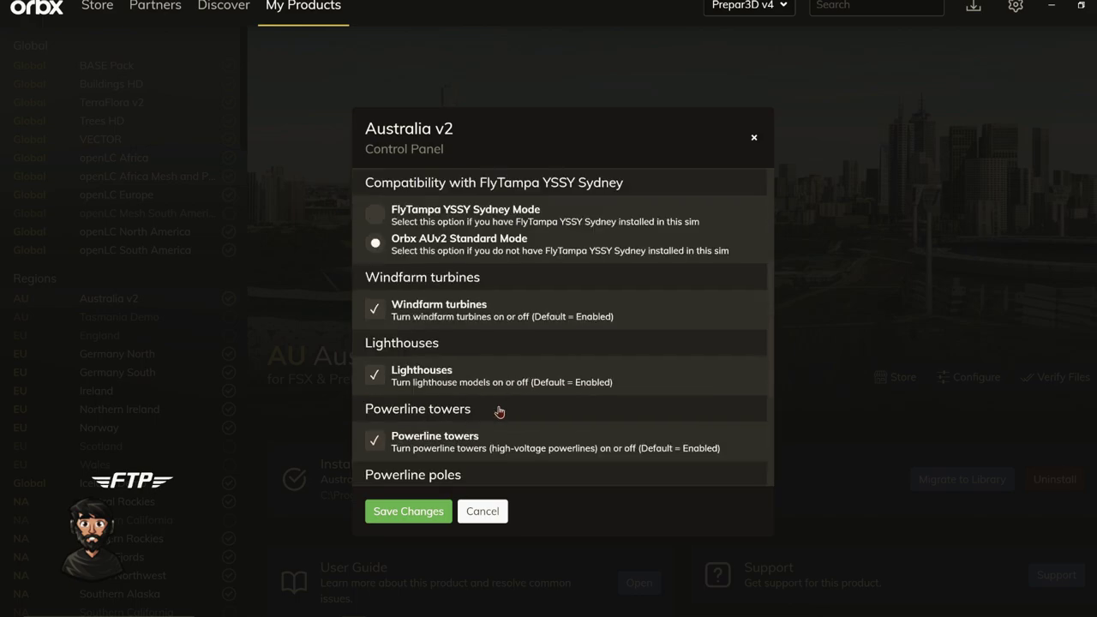
click(481, 511)
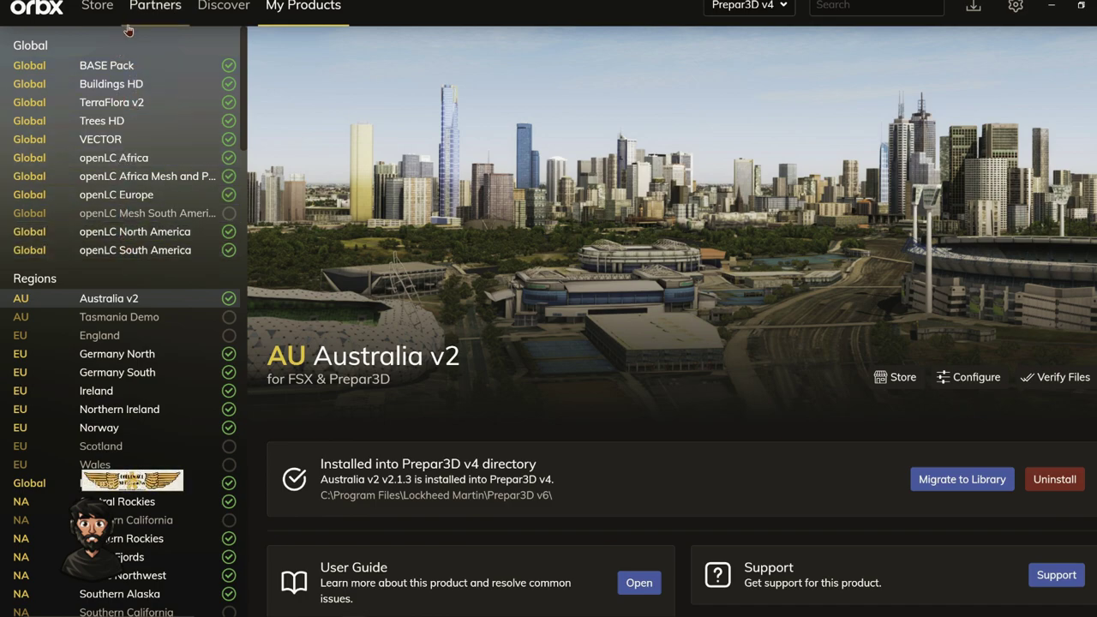
- Revisit the Global BASE Pack and Australia v2 pages, and look through the remaining categories of owned products
click(125, 68)
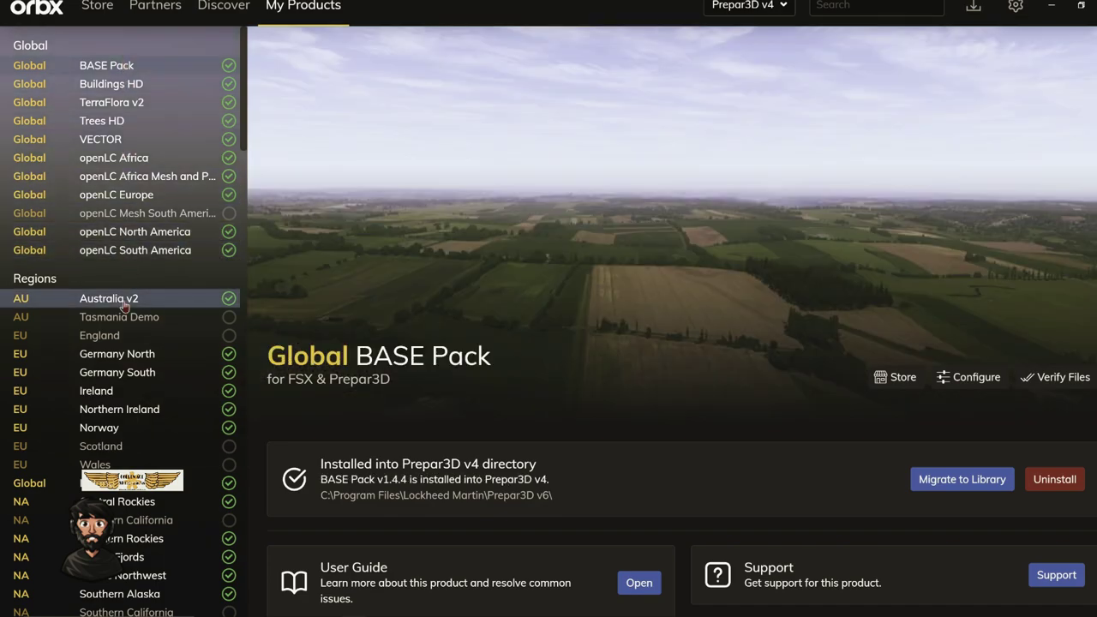
click(124, 302)
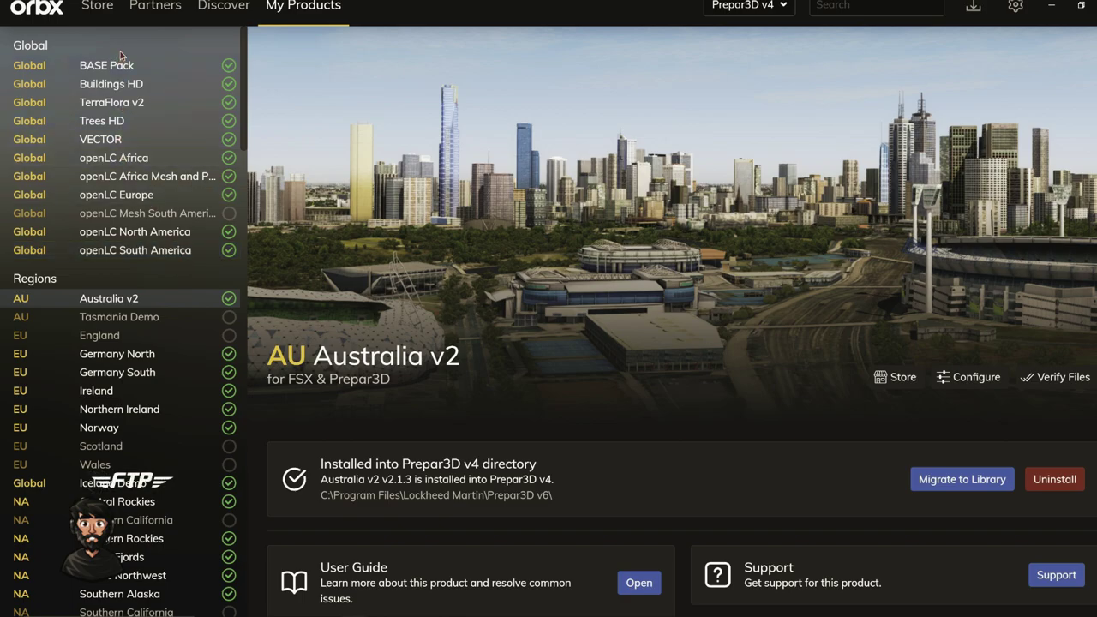
scroll(142, 214, down, 10)
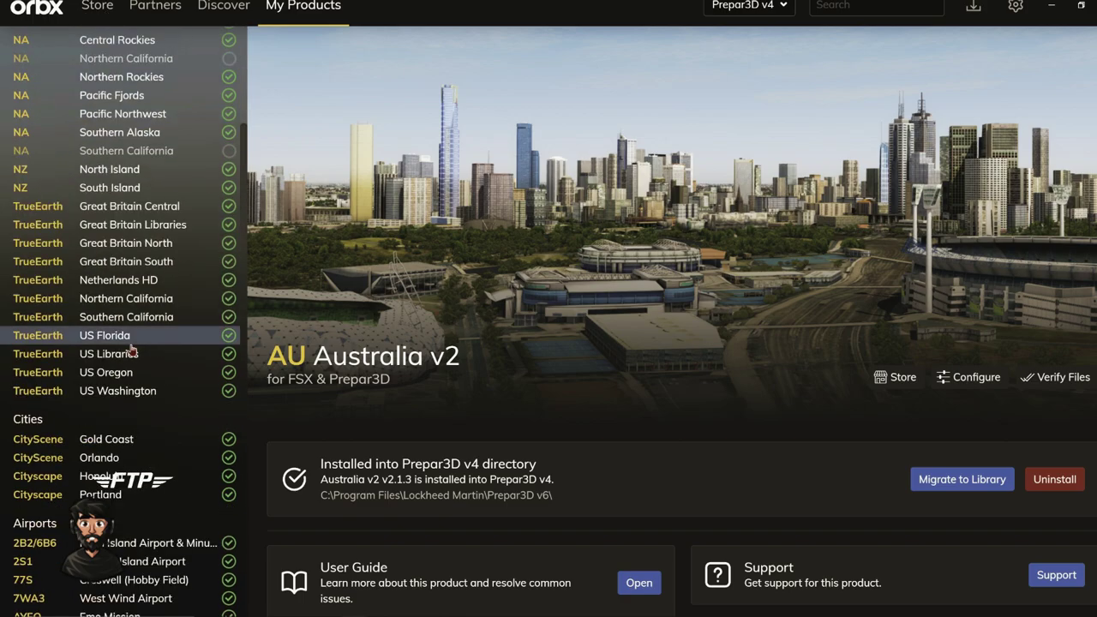
scroll(133, 353, down, 10)
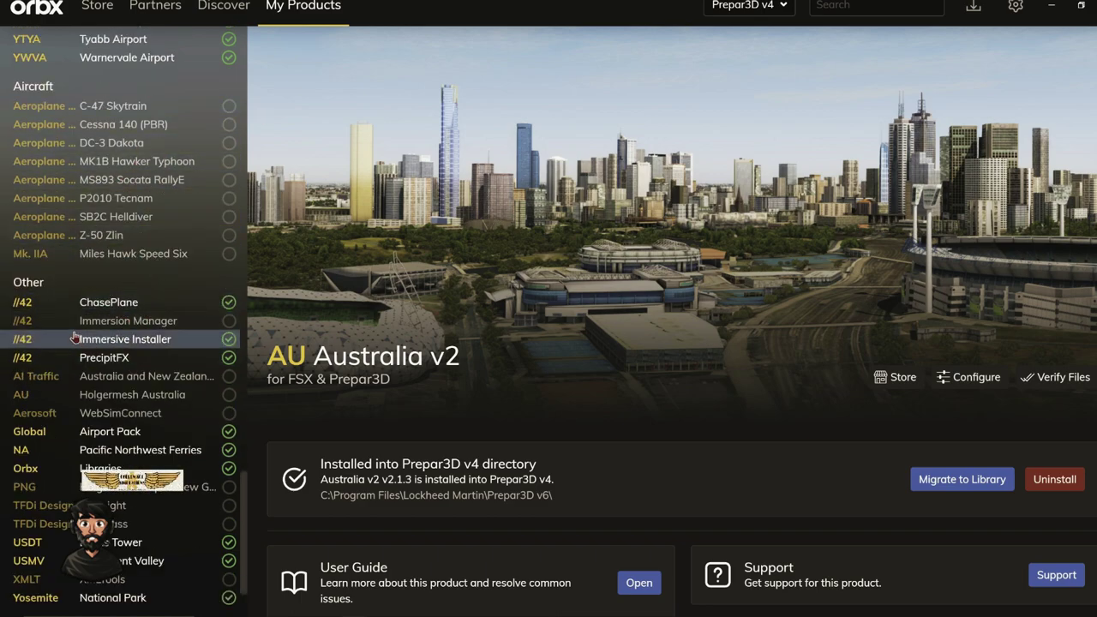
scroll(112, 343, down, 2)
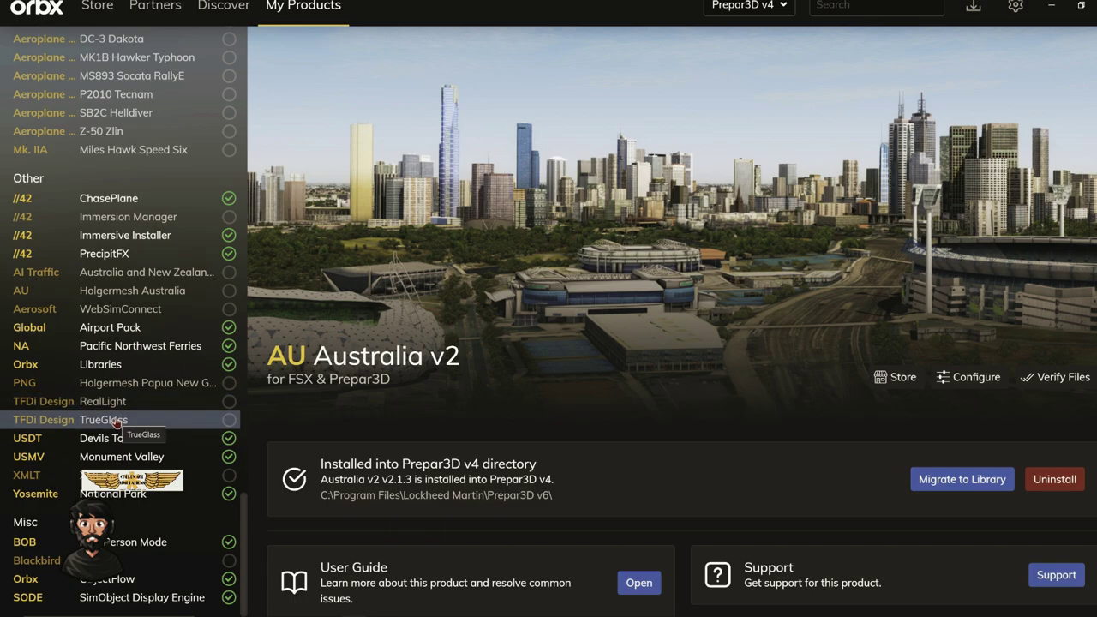
scroll(116, 421, up, 15)
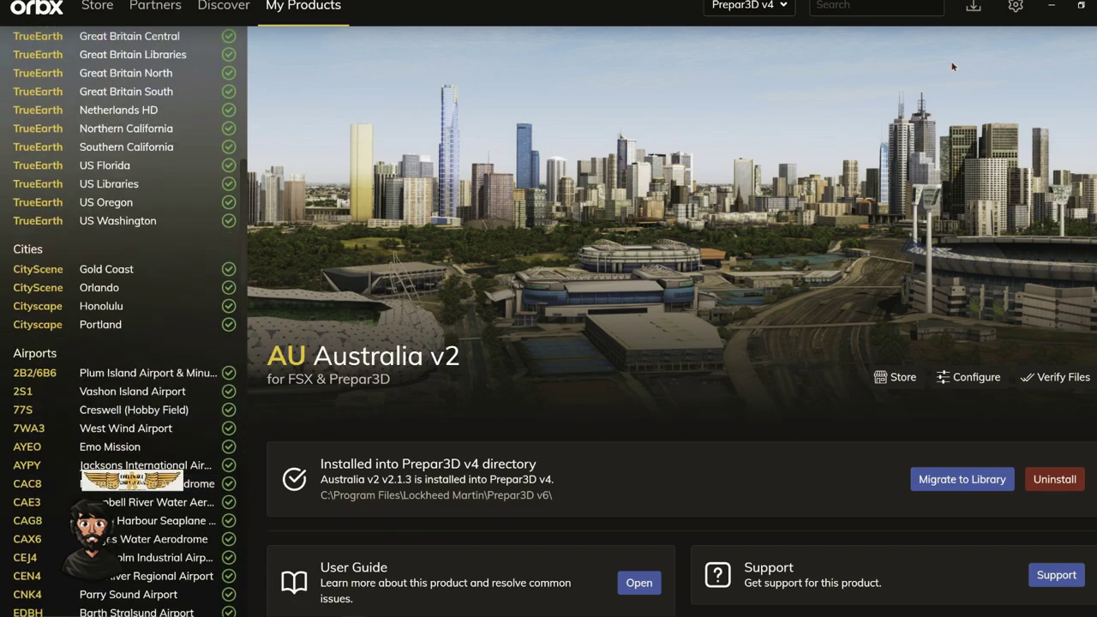
- Set the insertion point for Orbx Airports and Regions to below NWWW in Orbx Central's settings
click(1015, 7)
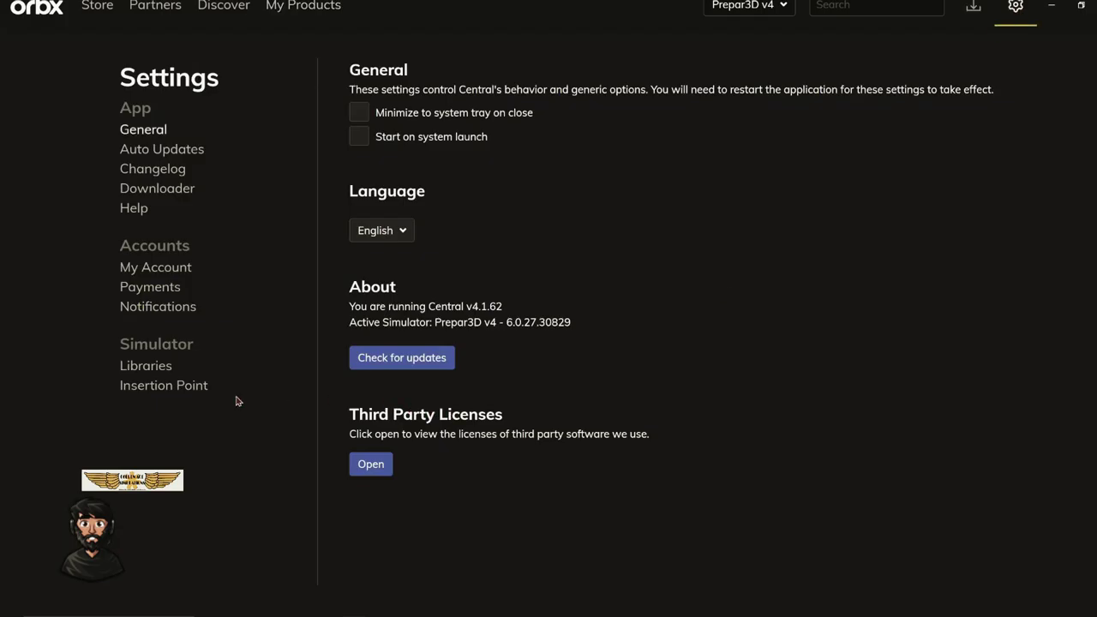
click(175, 390)
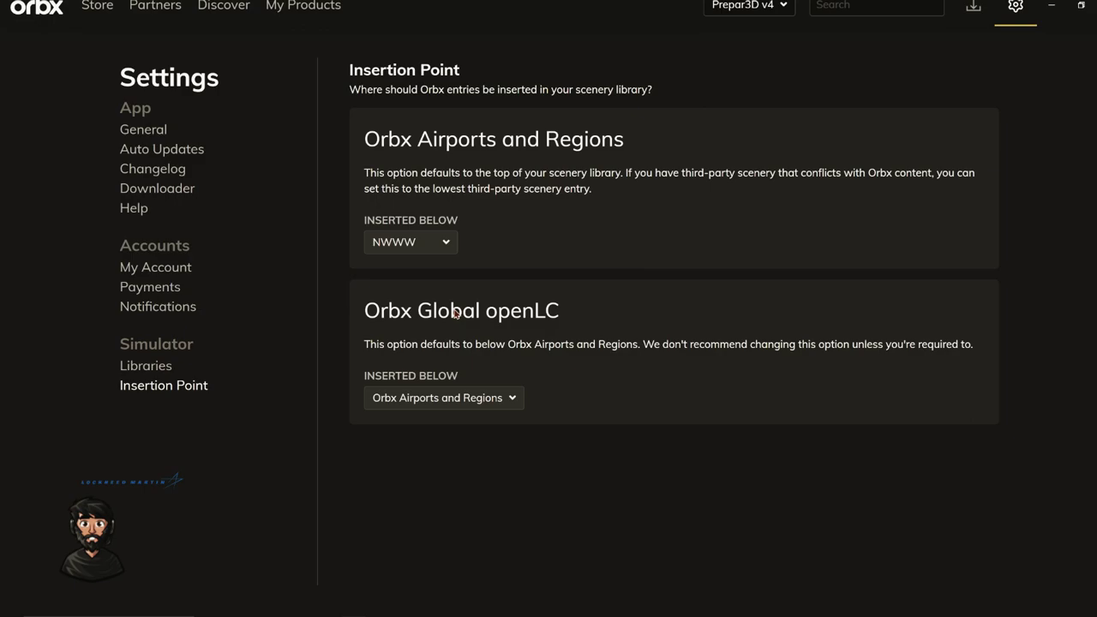
click(420, 245)
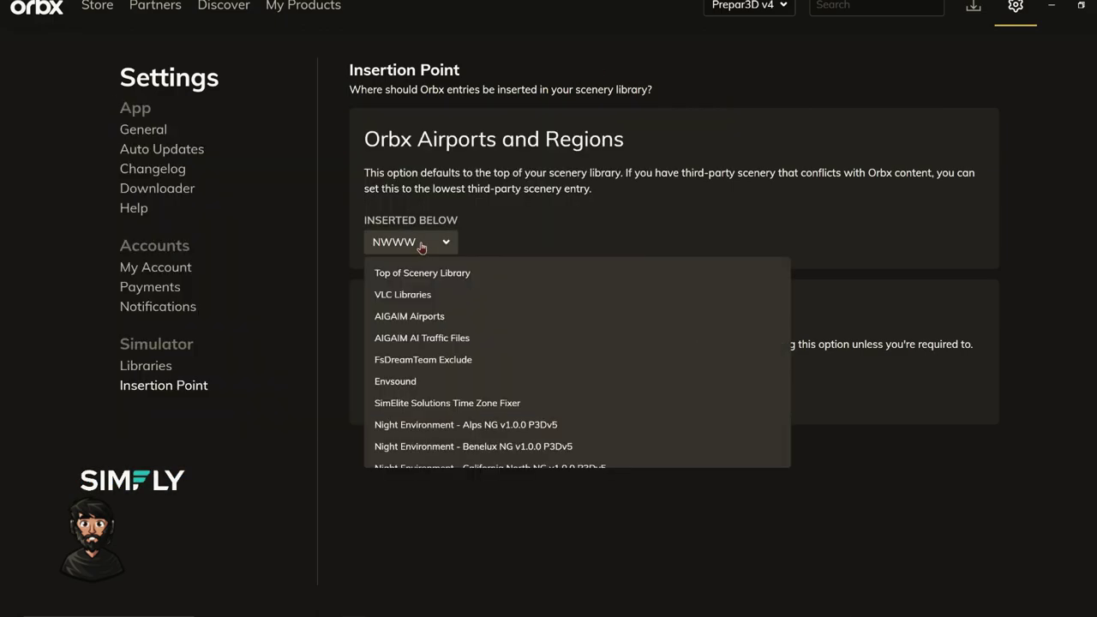
scroll(444, 347, down, 15)
scroll(445, 351, down, 20)
scroll(449, 345, down, 20)
scroll(452, 347, down, 20)
scroll(453, 346, down, 20)
scroll(456, 345, down, 20)
scroll(454, 347, up, 3)
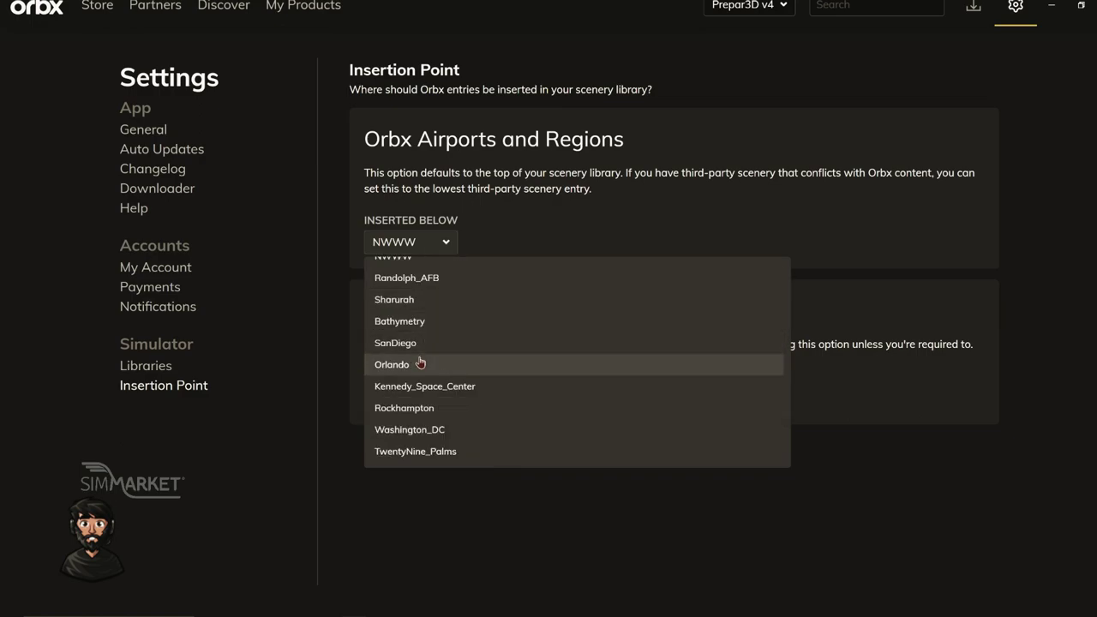
scroll(420, 364, up, 3)
scroll(411, 377, down, 1)
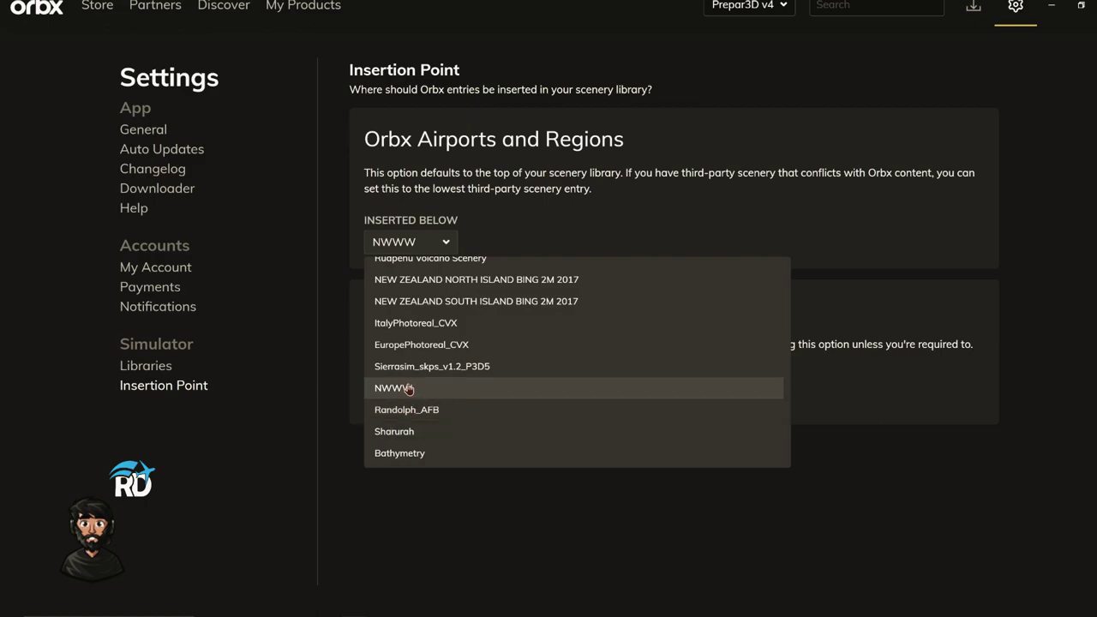
click(407, 389)
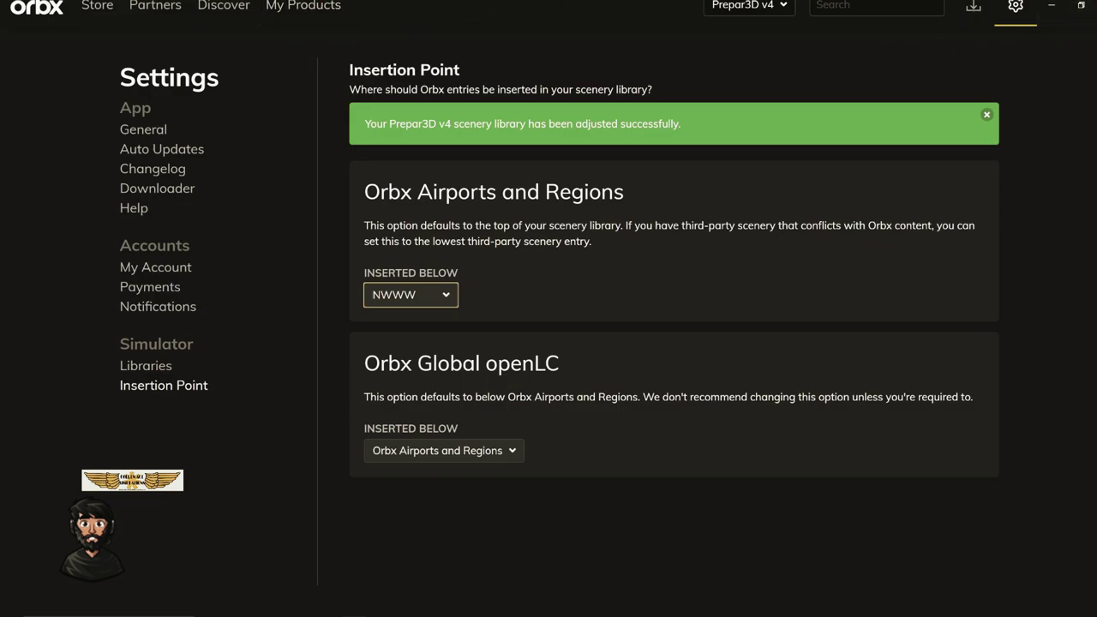
- Switch to the ProgramData\Lockheed Martin folder window in File Explorer and move it clear of the p3dv4 folder window
click(349, 262)
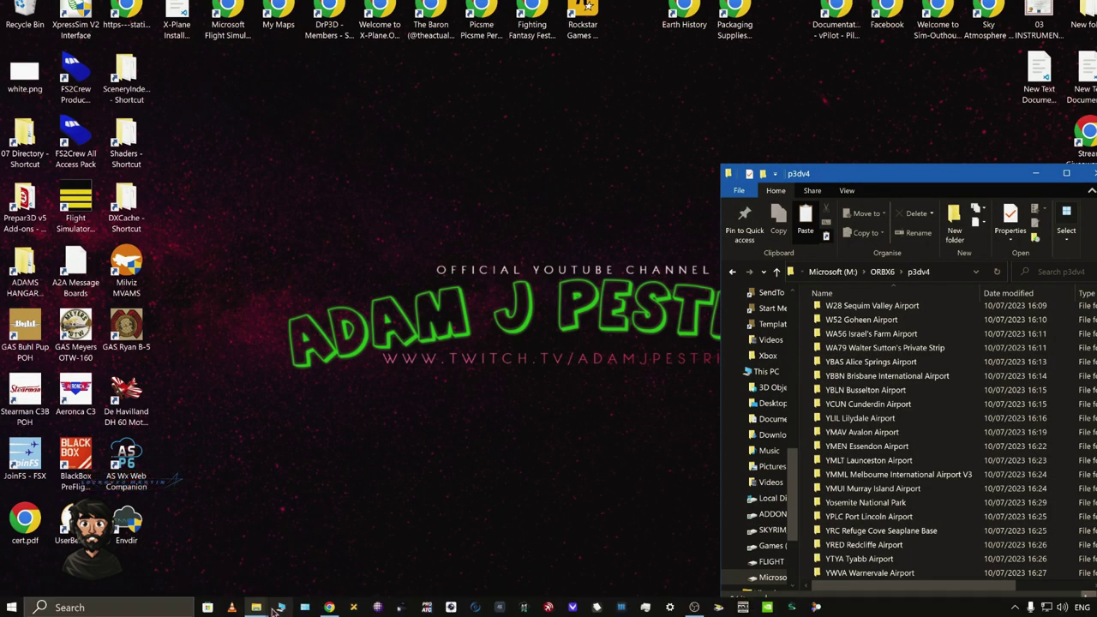
click(255, 609)
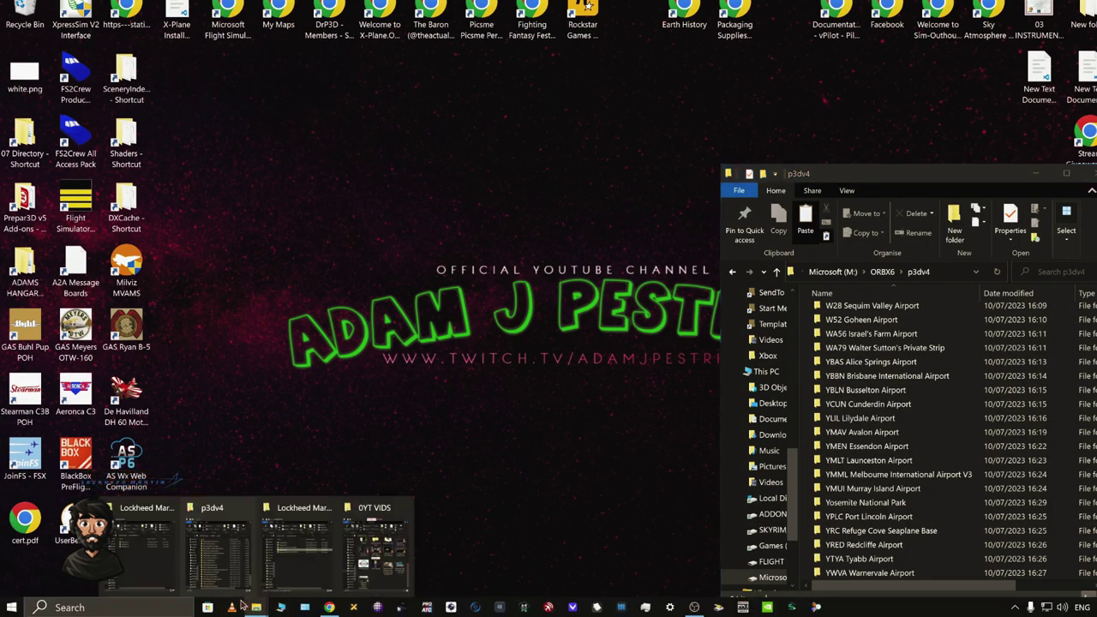
click(163, 561)
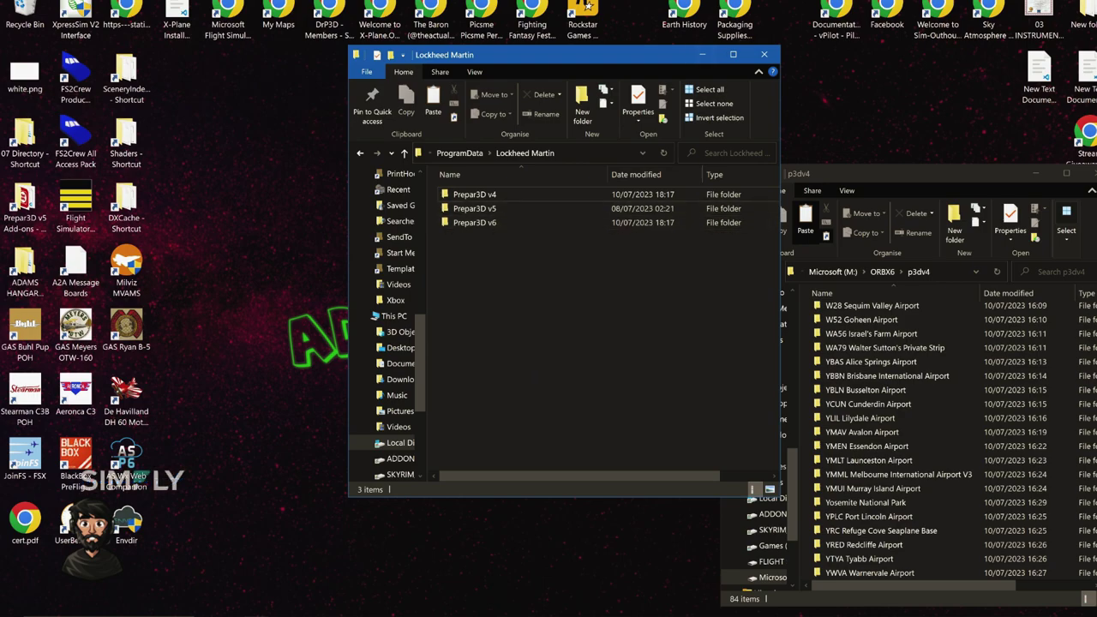
drag(651, 57, 506, 65)
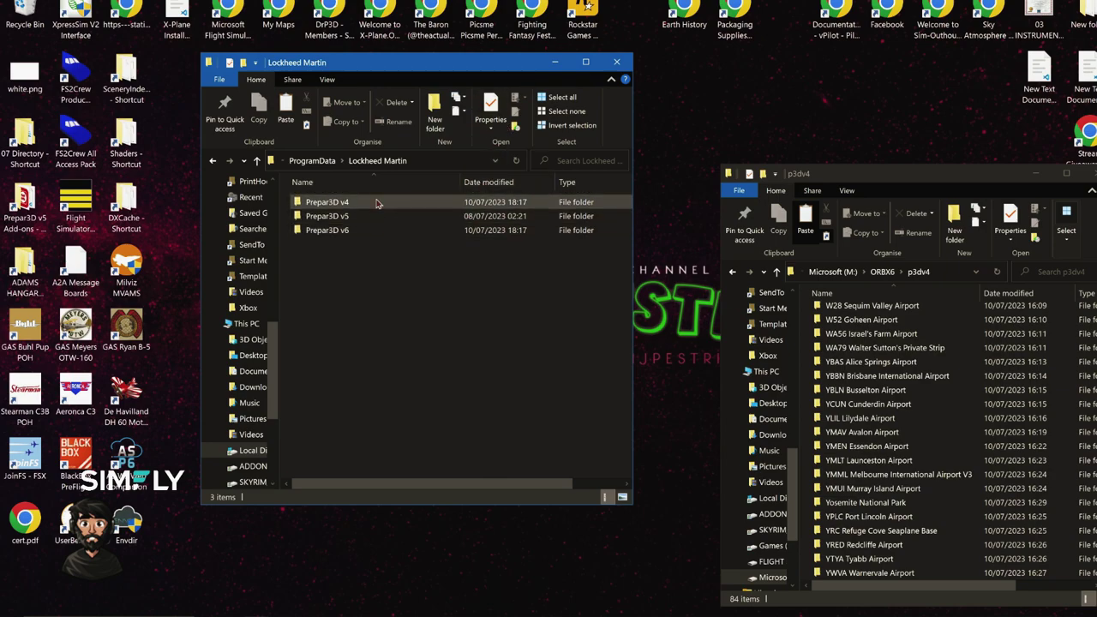
mouse_move(375, 202)
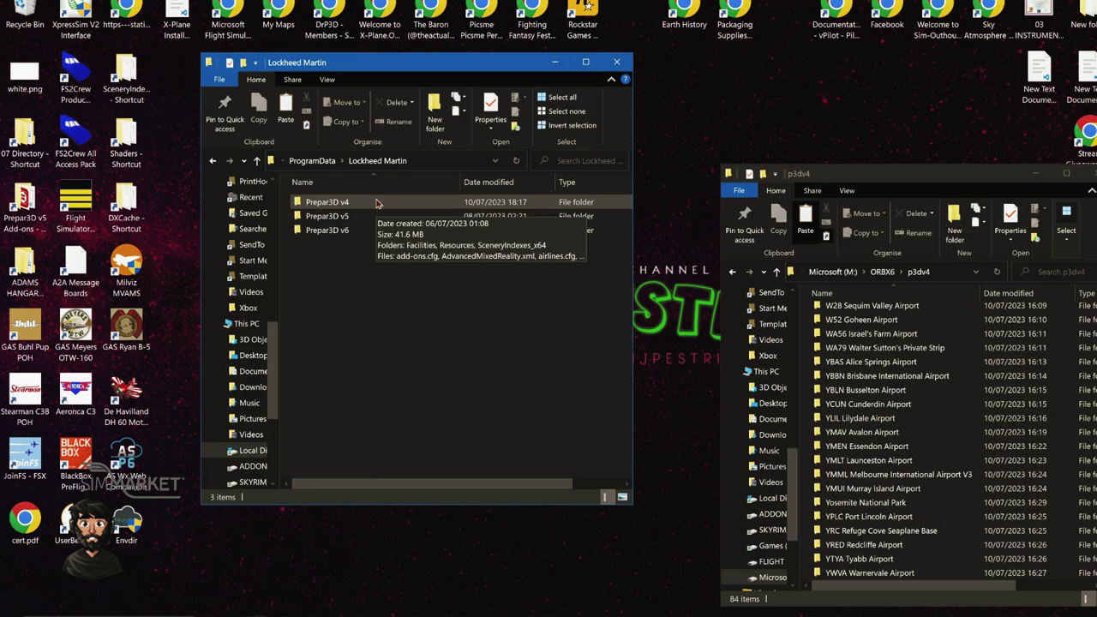
- Select scenery.cfg and terrain.cfg together in the ProgramData Prepar3D v4 folder
double_click(375, 203)
scroll(386, 358, down, 5)
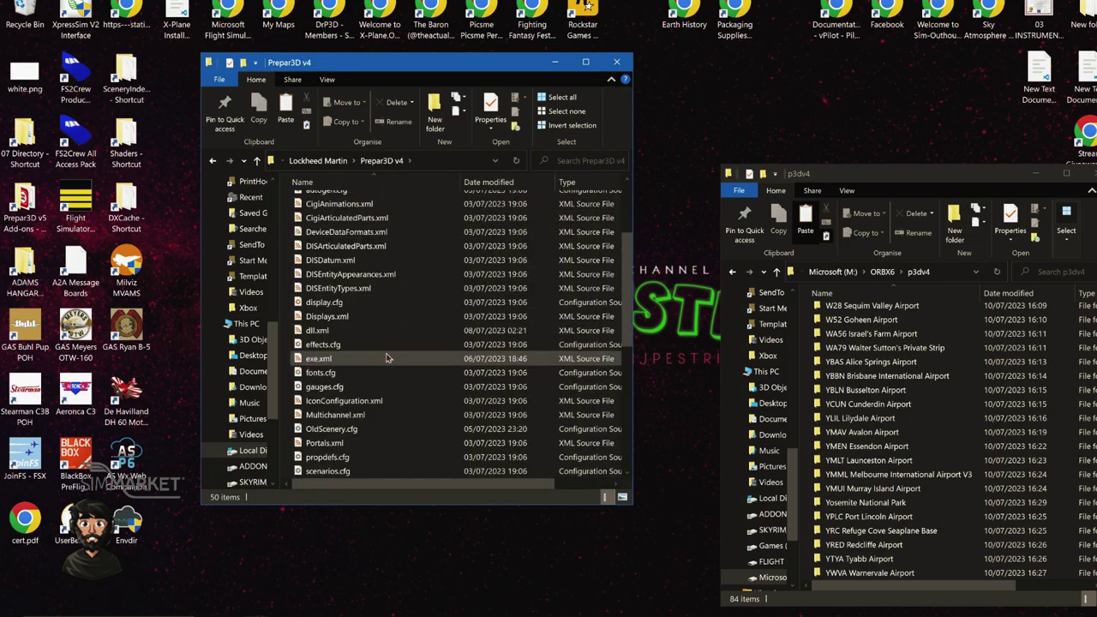
click(386, 358)
scroll(386, 359, down, 2)
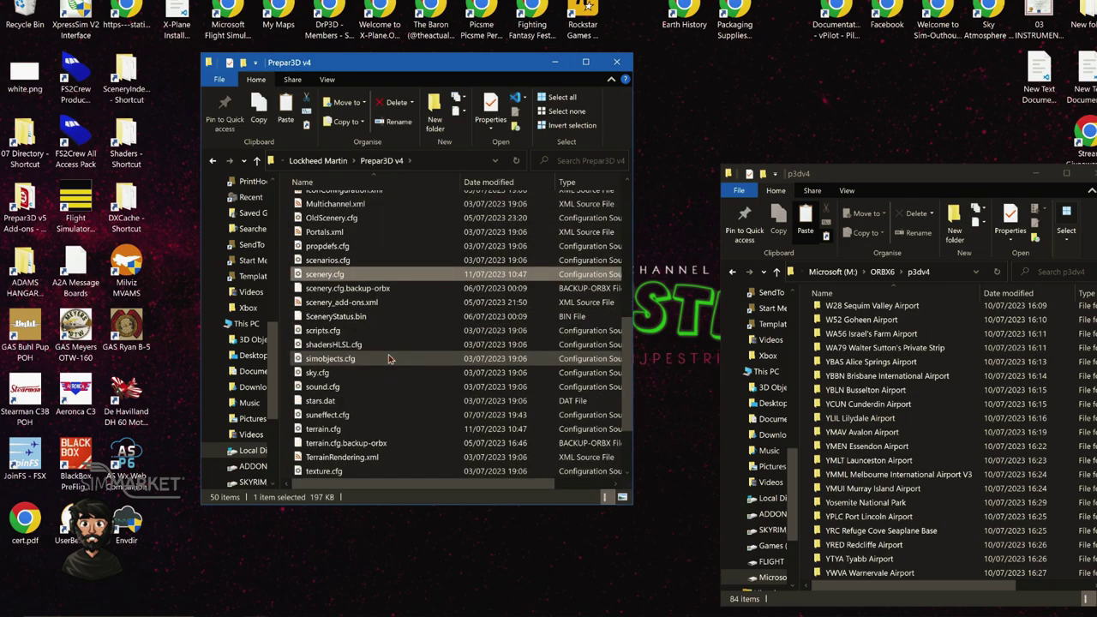
ctrl+click(380, 429)
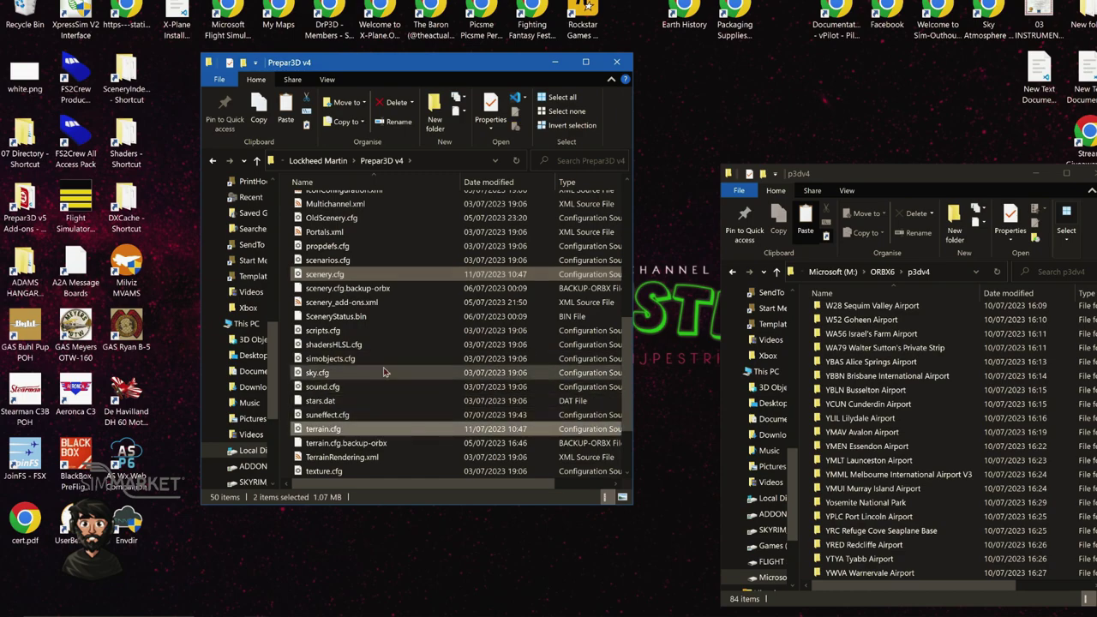
- Go to the ProgramData Prepar3D v6 folder and minimize its window
click(330, 163)
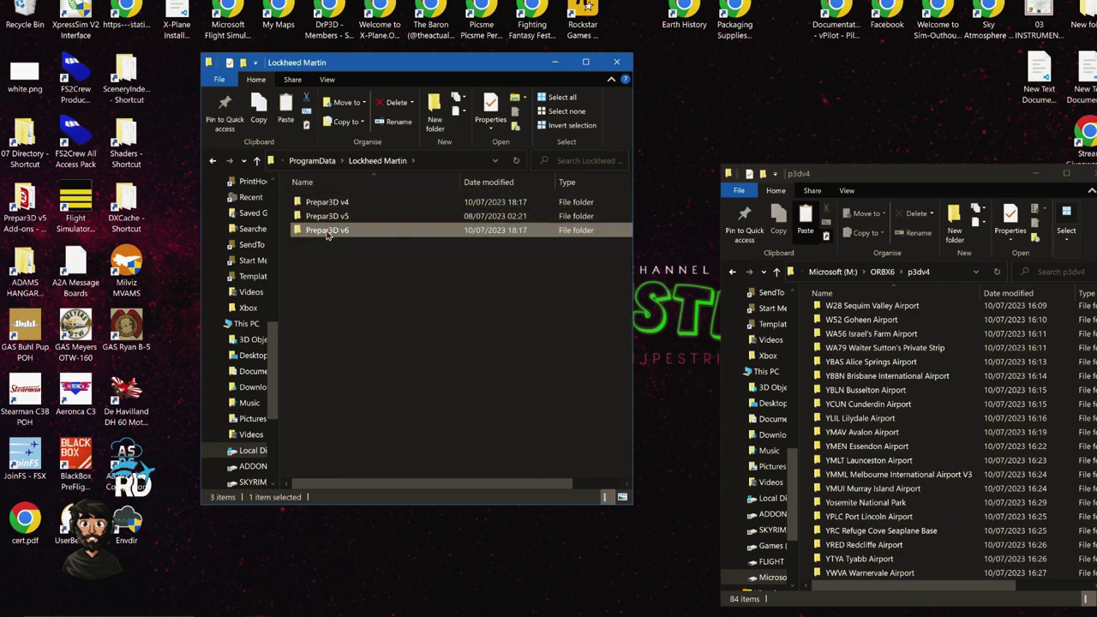
double_click(326, 231)
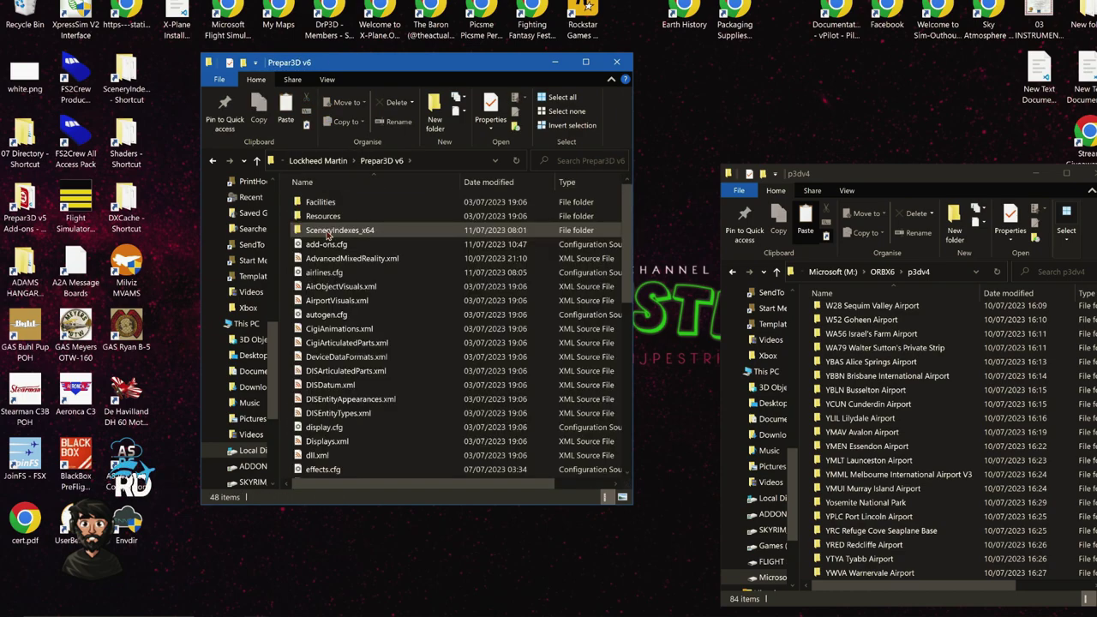
click(554, 61)
- Launch Prepar3D v6
click(12, 606)
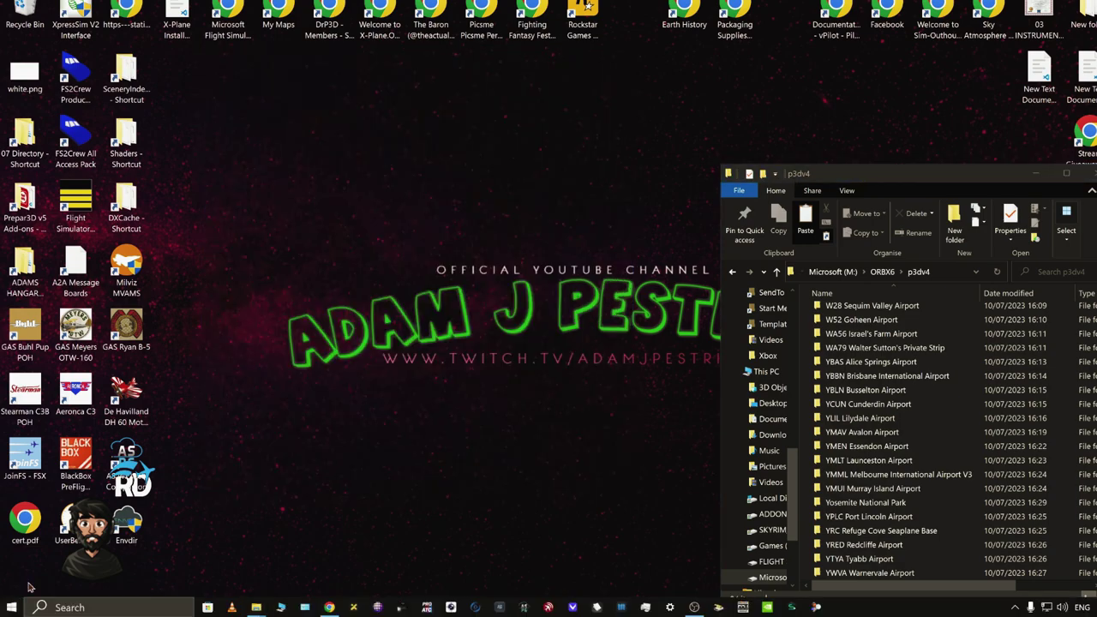
right_click(218, 333)
mouse_move(269, 383)
click(390, 383)
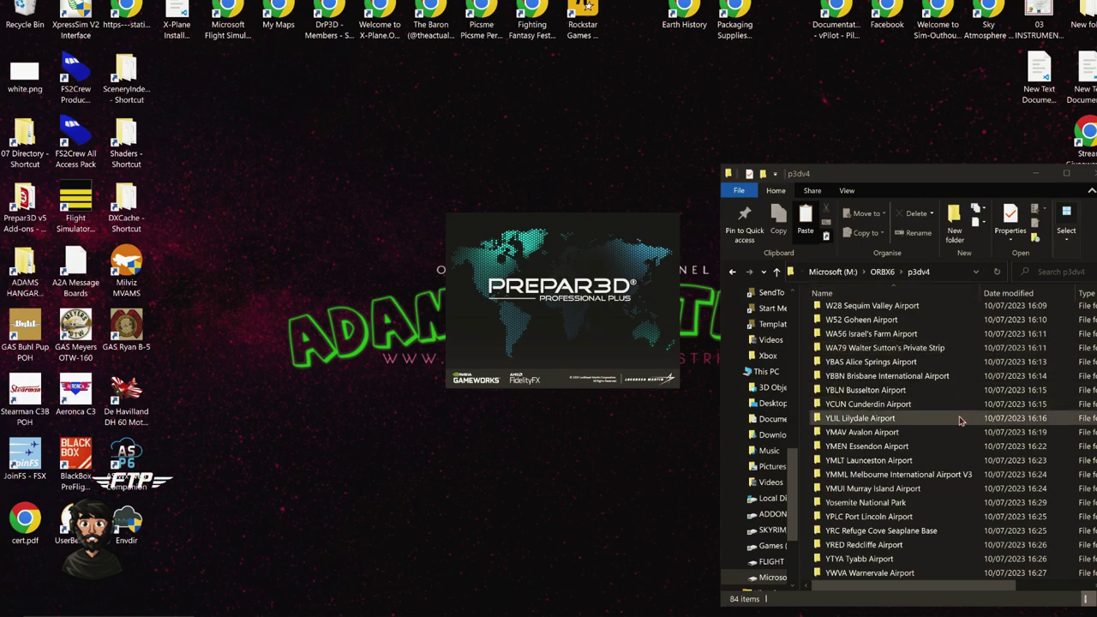
- Minimize the p3dv4 folder window, then restore the ProgramData Prepar3D v6 folder window and move it beside the splash screen
scroll(966, 446, up, 20)
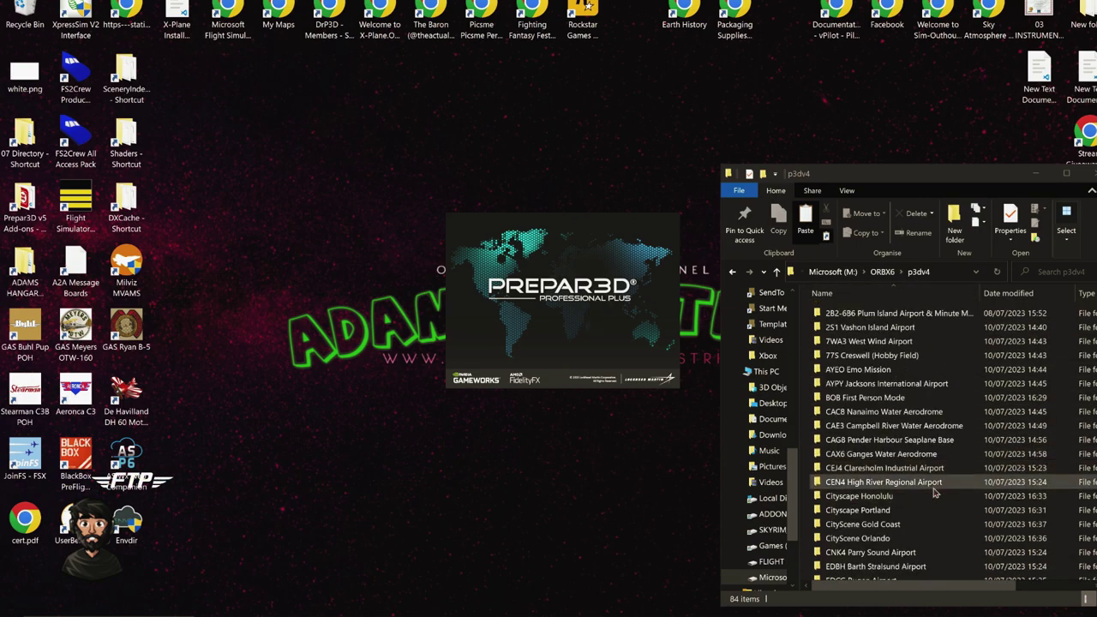
click(1035, 173)
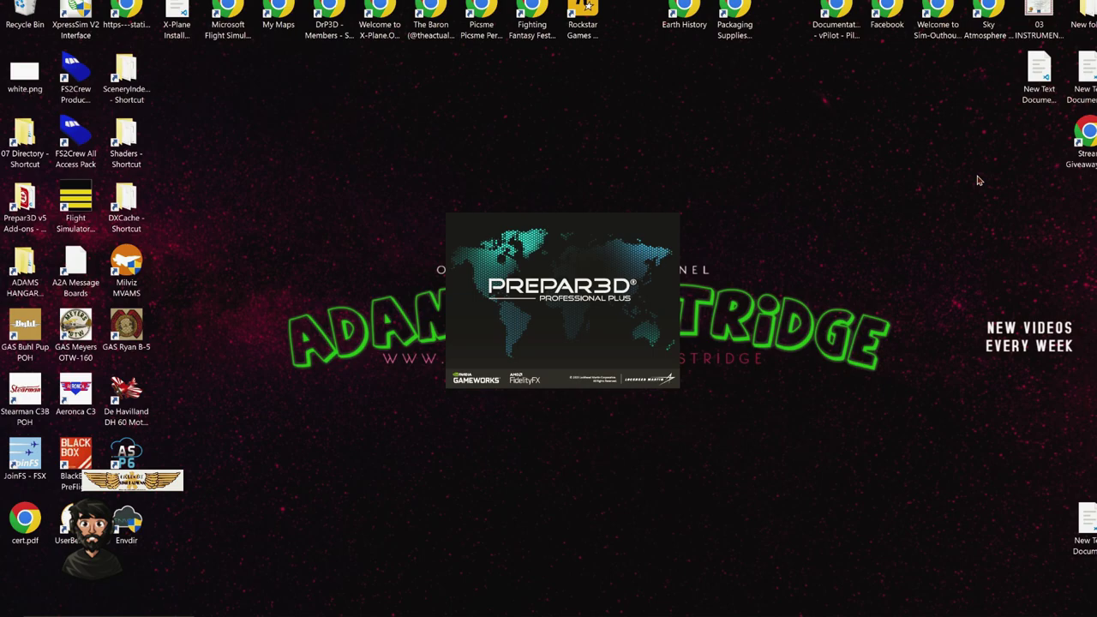
mouse_move(214, 610)
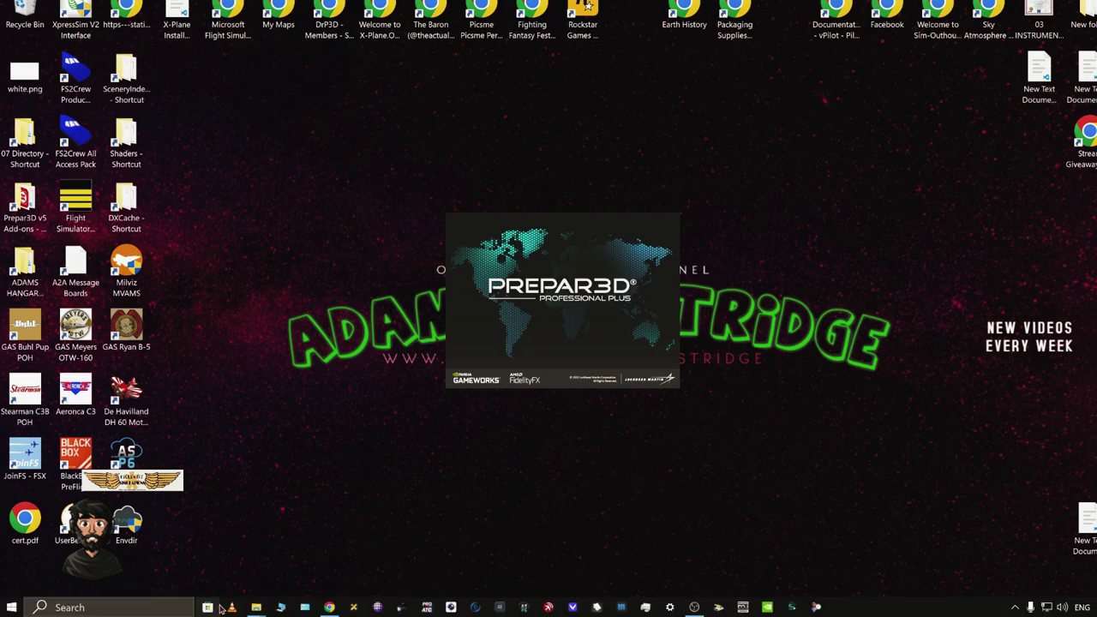
mouse_move(257, 609)
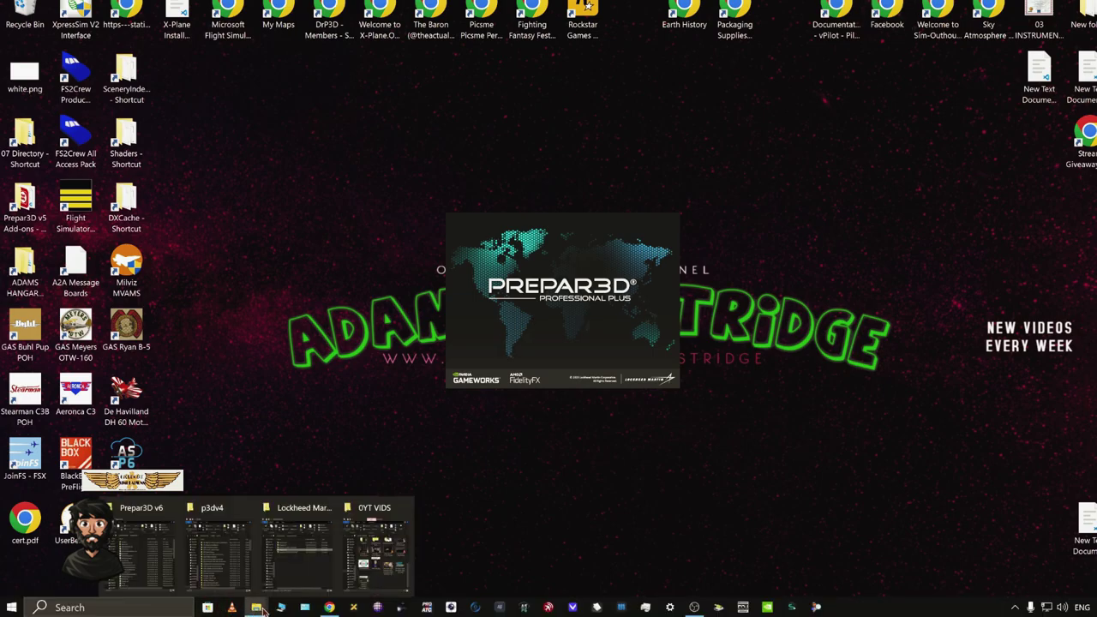
click(140, 581)
drag(352, 63, 207, 61)
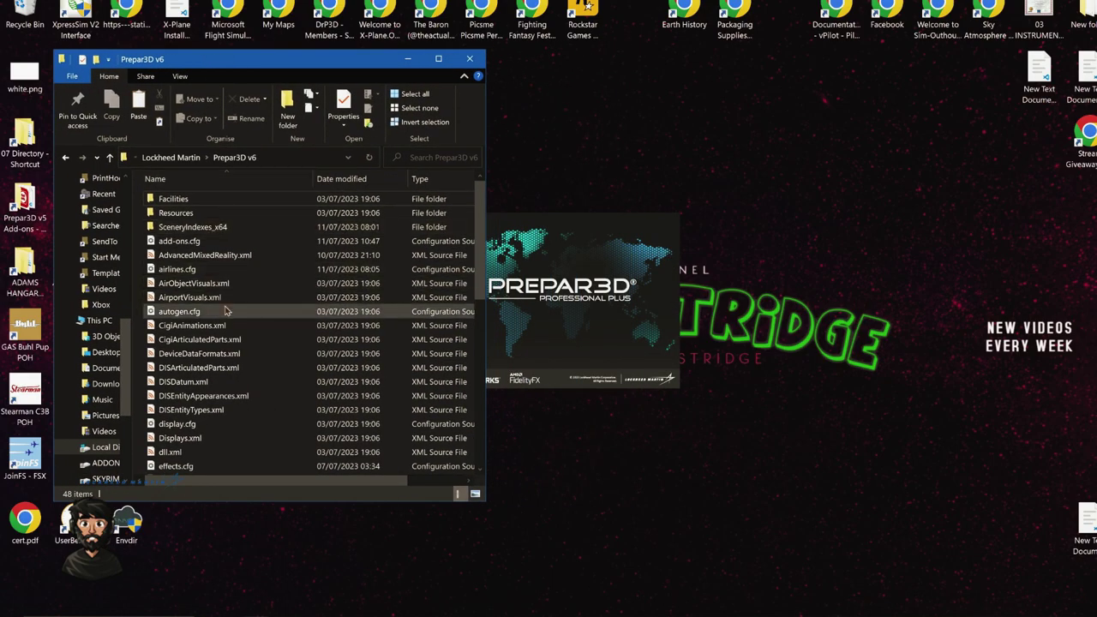
- Locate and select terrain.cfg and scenery.cfg in the ProgramData Prepar3D v6 folder
scroll(223, 386, down, 7)
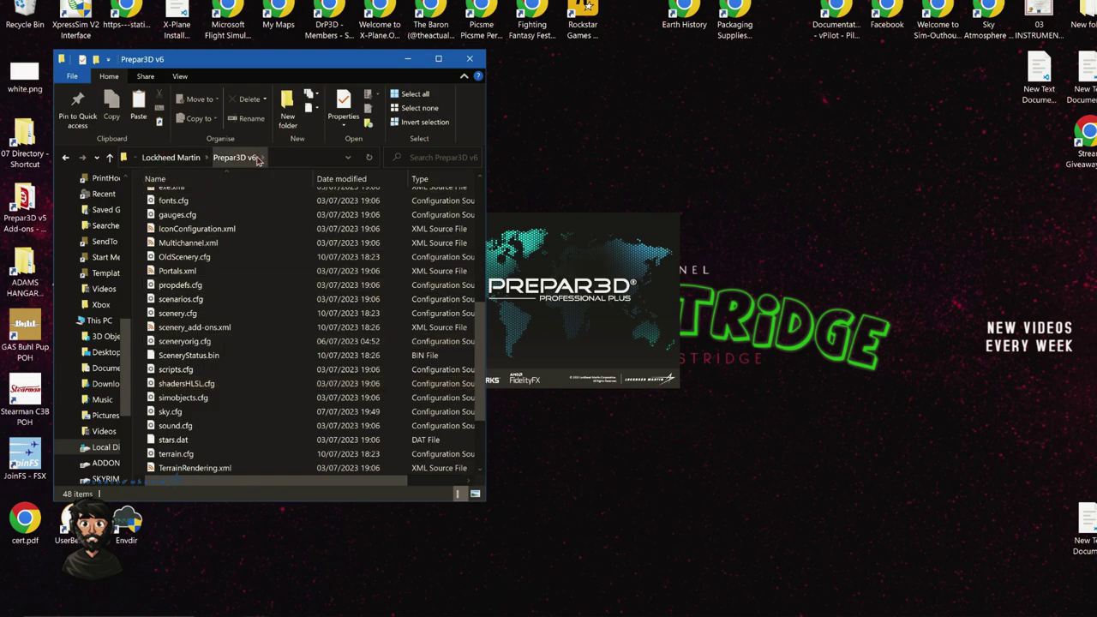
scroll(208, 385, down, 2)
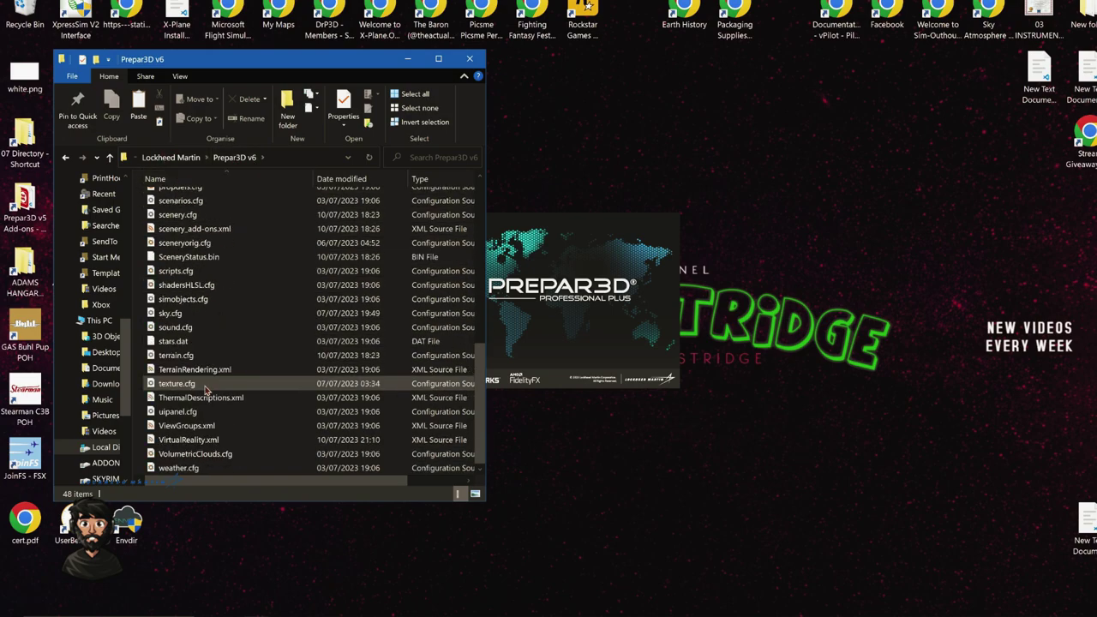
click(211, 355)
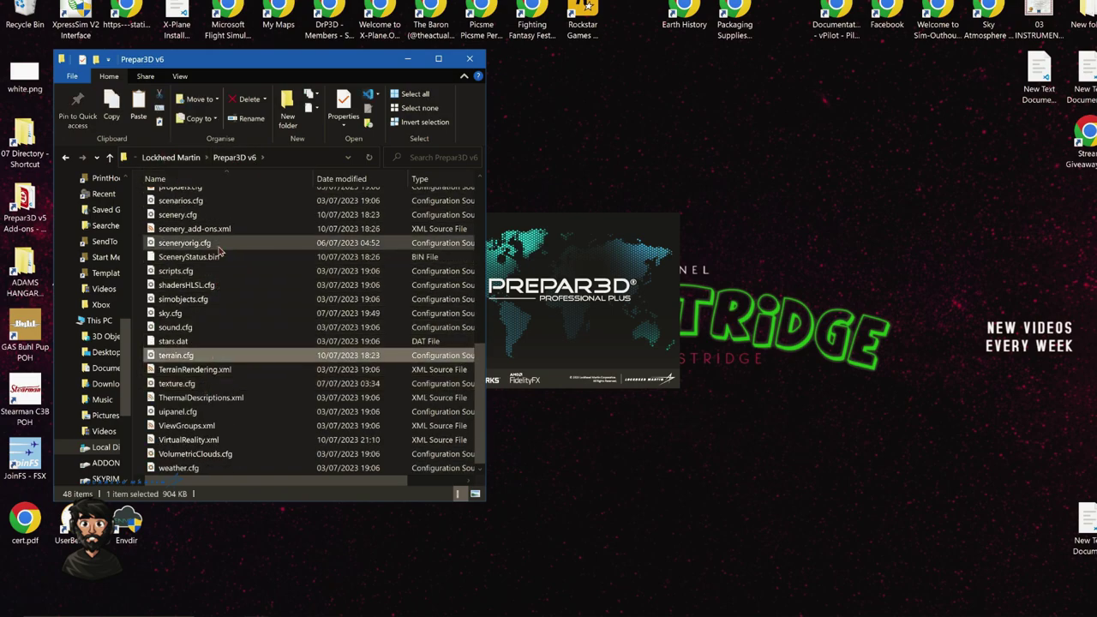
ctrl+click(216, 214)
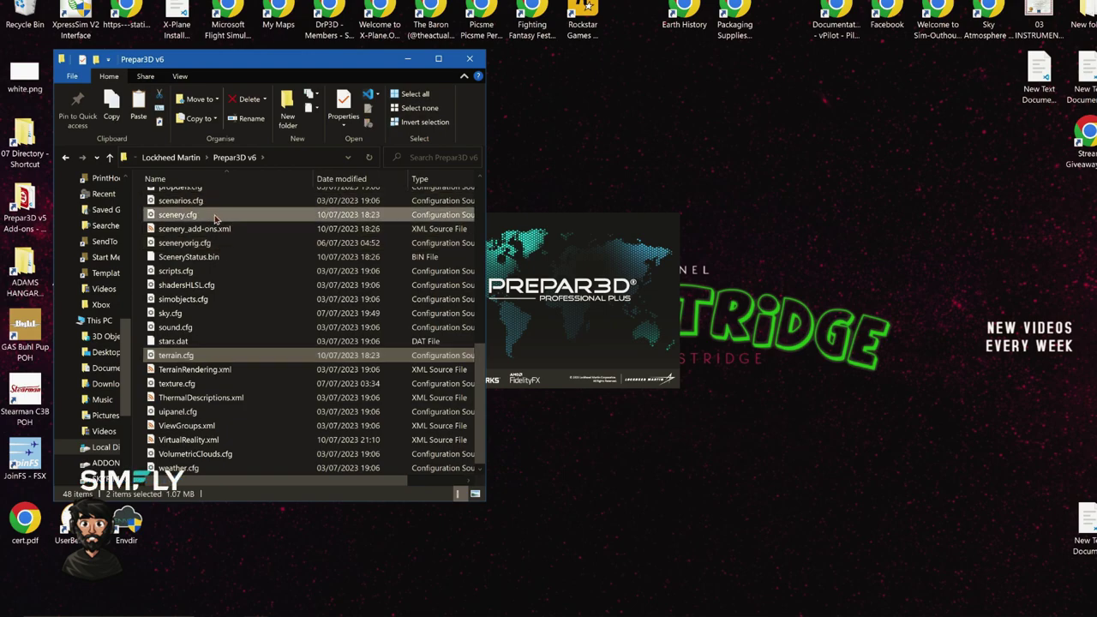
- Check the configuration files in the Prepar3D v4 folder, then return to the Lockheed Martin folder and minimize its window
click(173, 158)
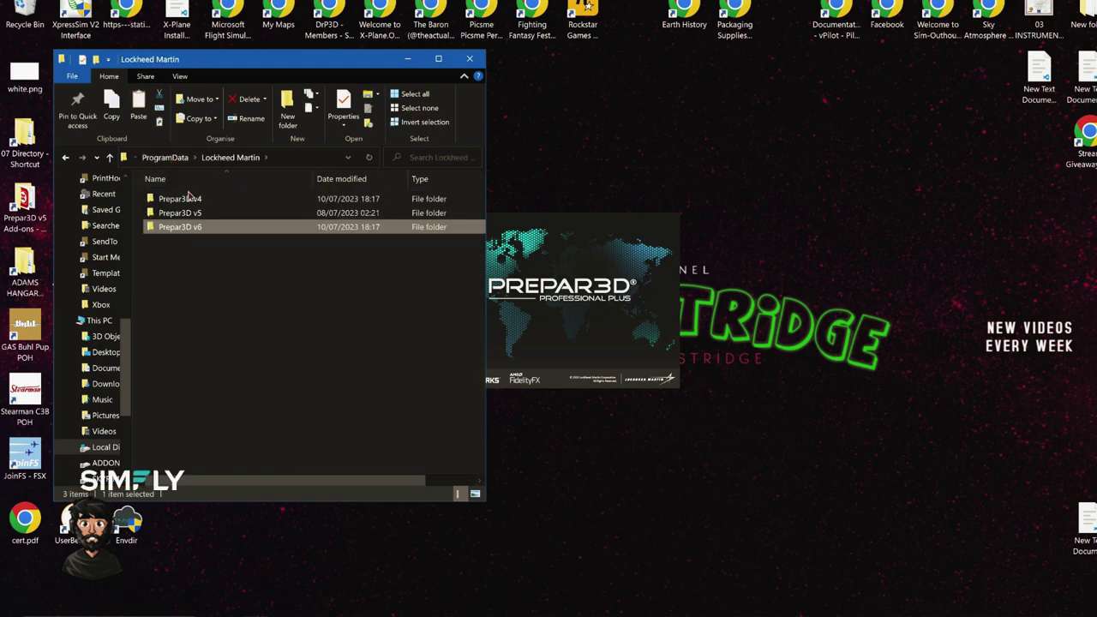
double_click(189, 199)
scroll(240, 412, down, 7)
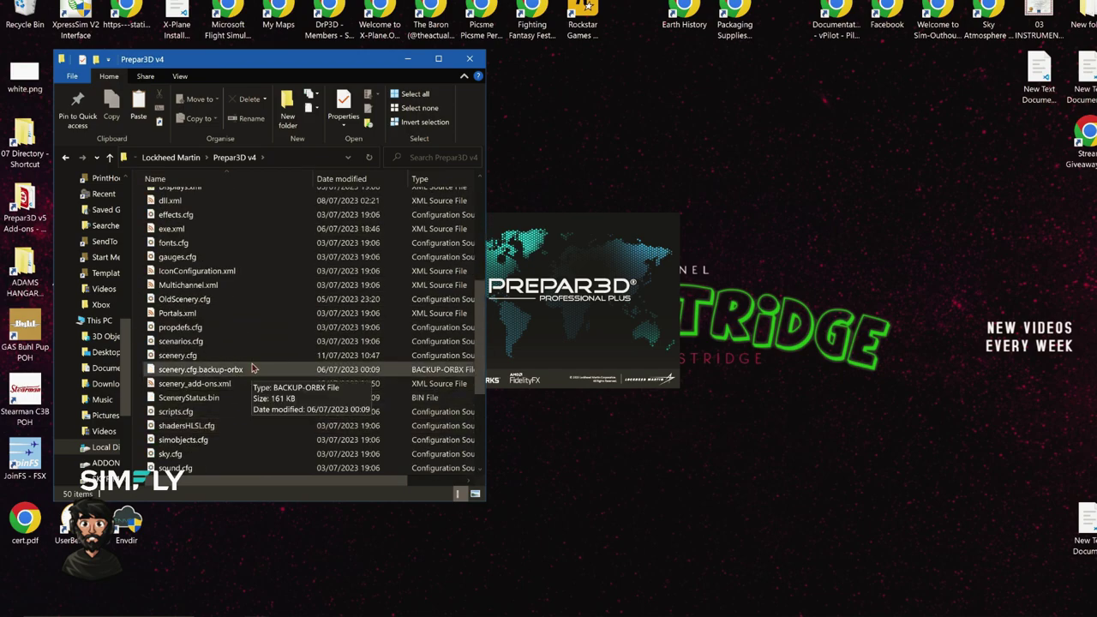
click(176, 158)
click(405, 60)
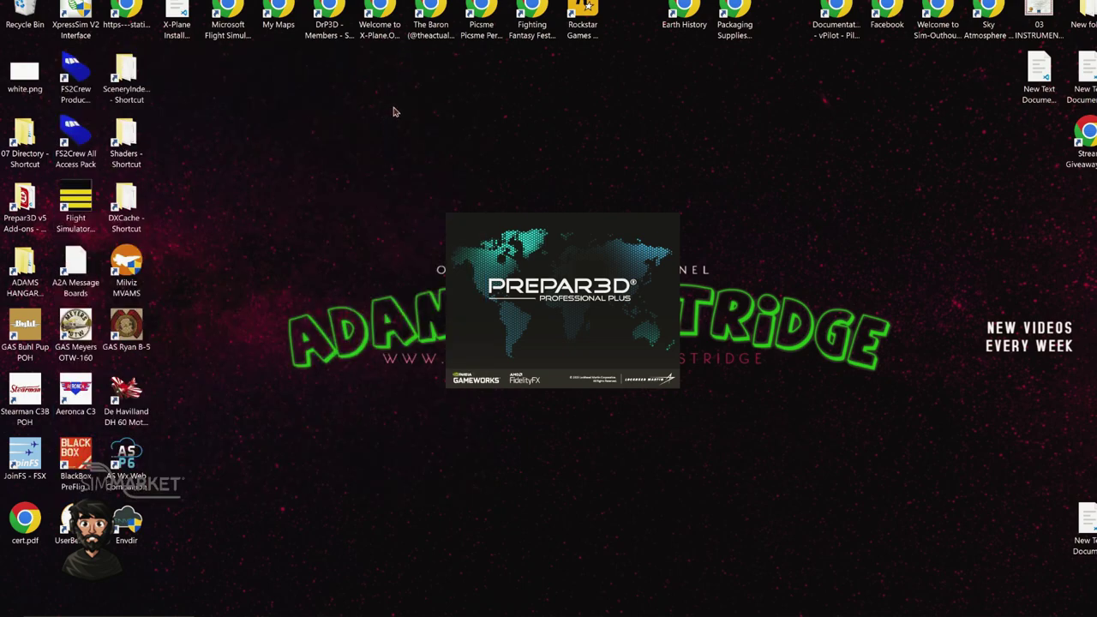
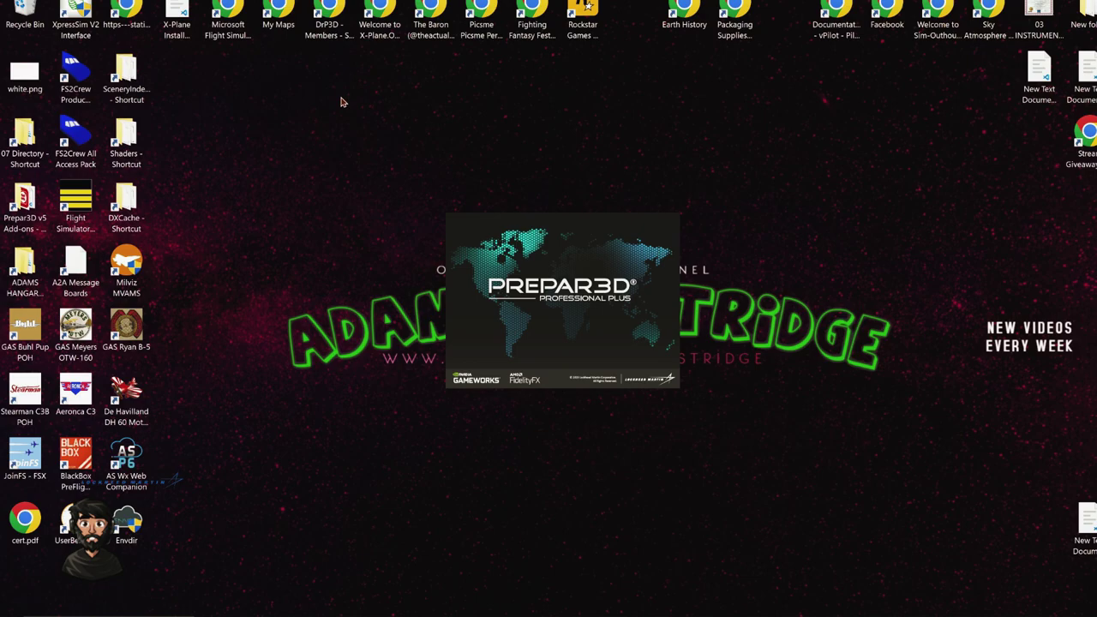
- Bring up the Program Files\Lockheed Martin folder window and move it clear of the Prepar3D loading screen
mouse_move(210, 612)
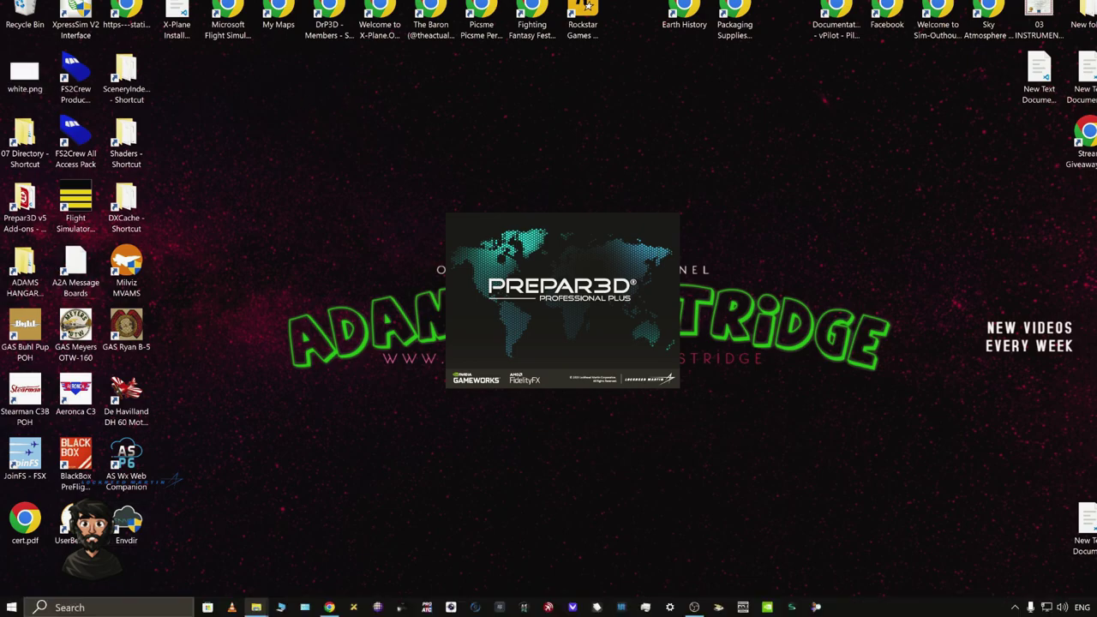
mouse_move(255, 608)
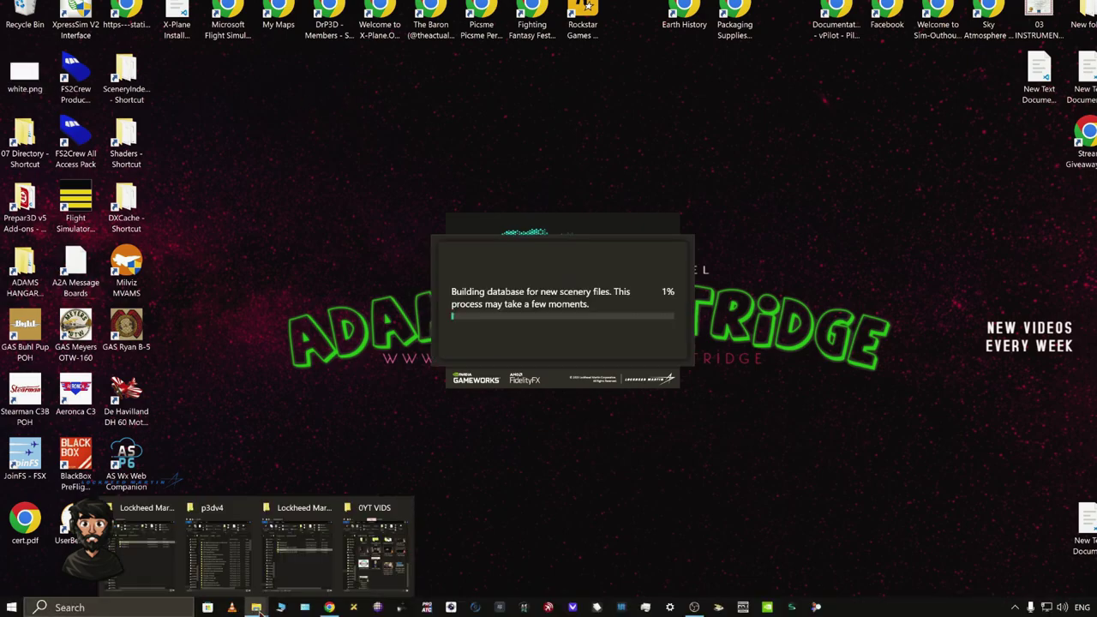
click(288, 587)
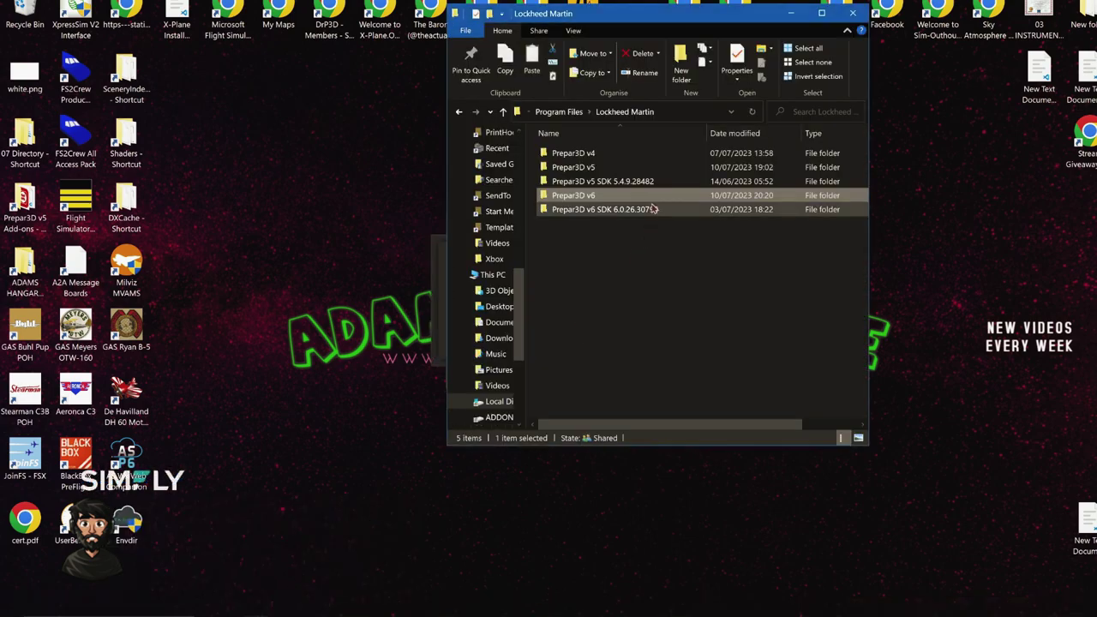
drag(653, 15, 908, 97)
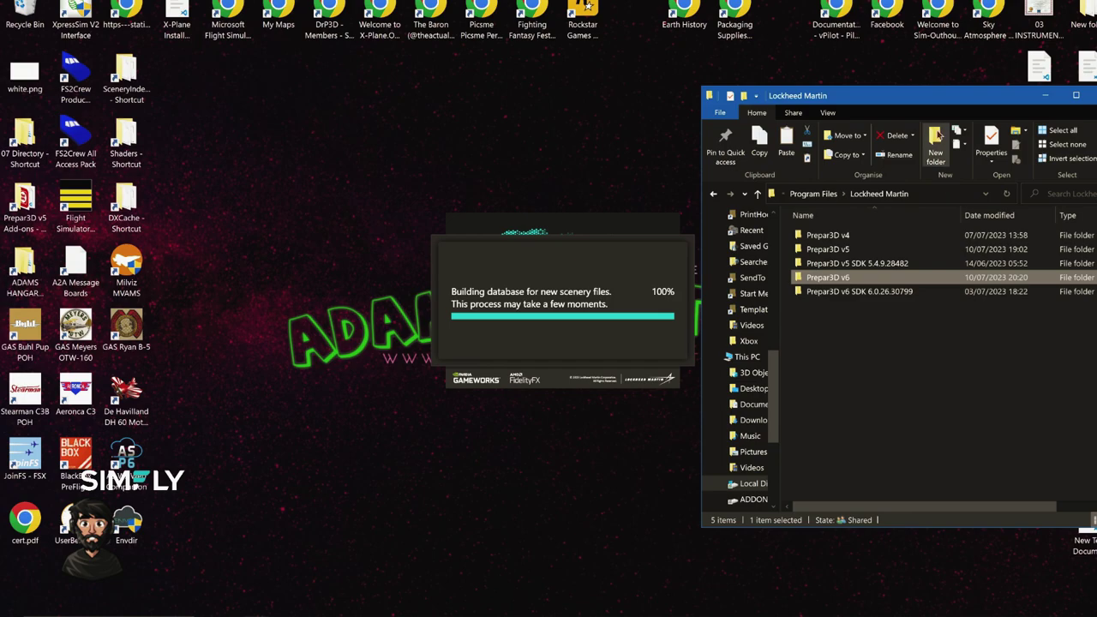
- Minimize the Lockheed Martin window, browse A2A\SimObjects\Airplanes within the Prepar3D v5 Add-ons folder, and return to the add-ons list
click(1043, 96)
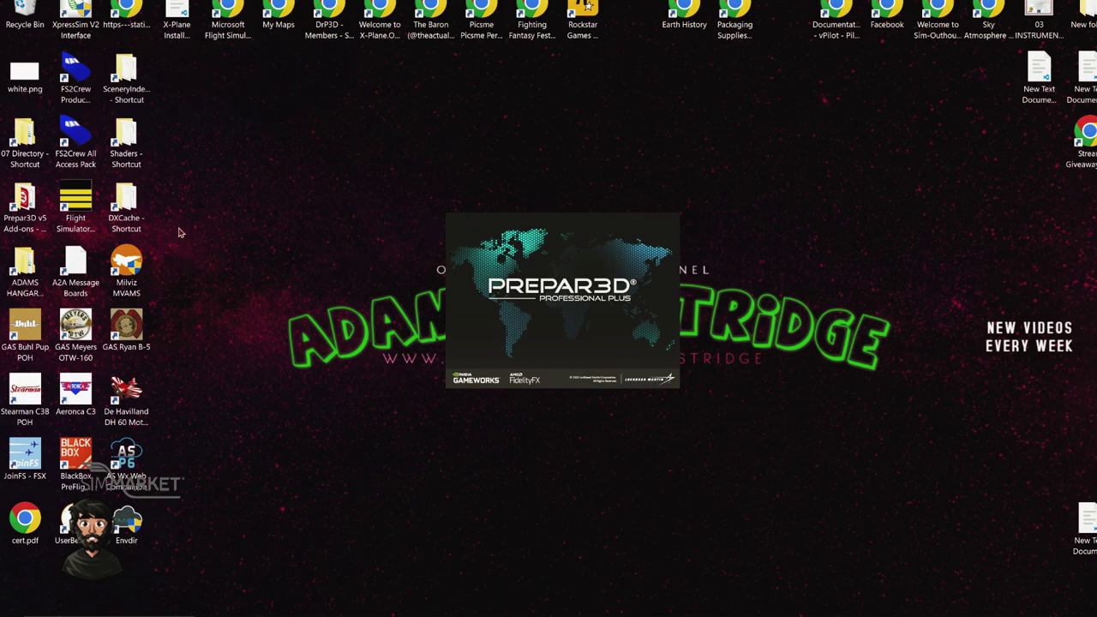
double_click(38, 211)
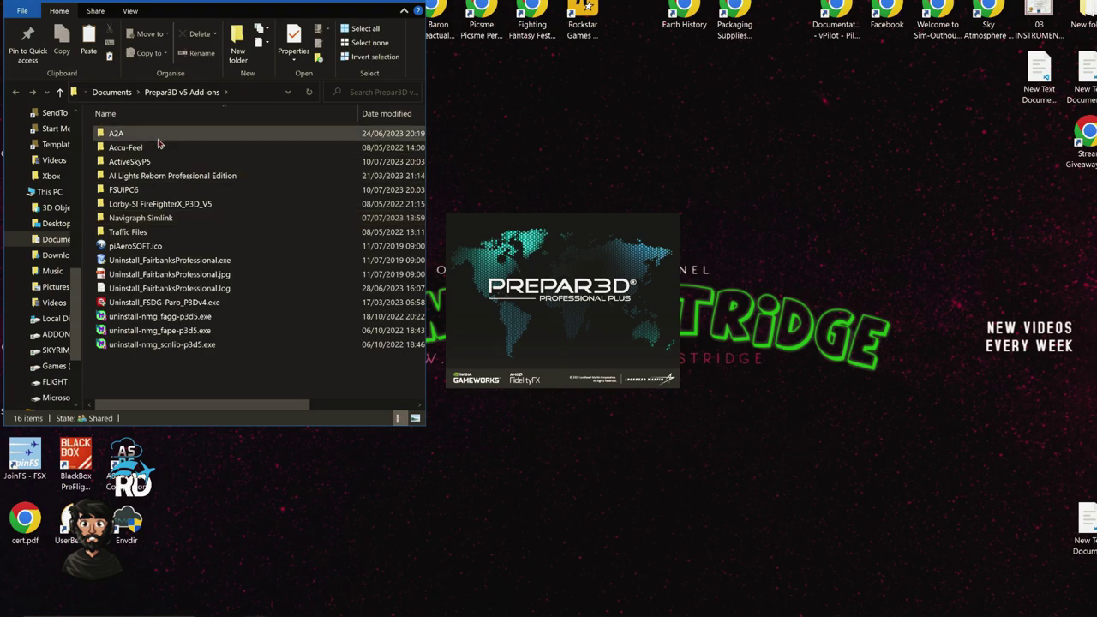
click(133, 135)
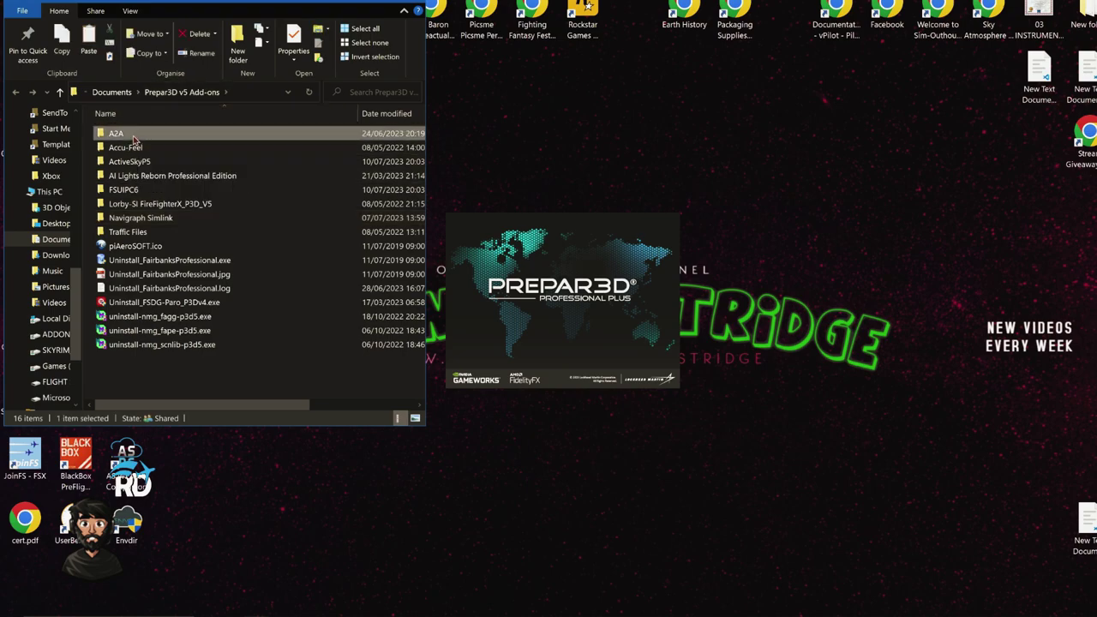
double_click(132, 135)
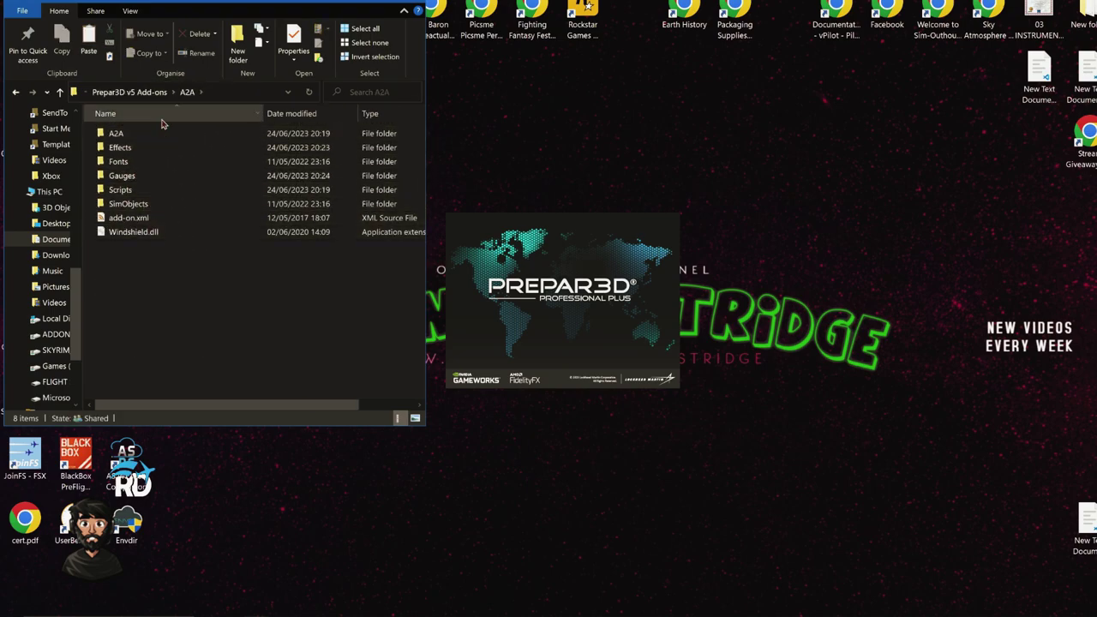
double_click(159, 204)
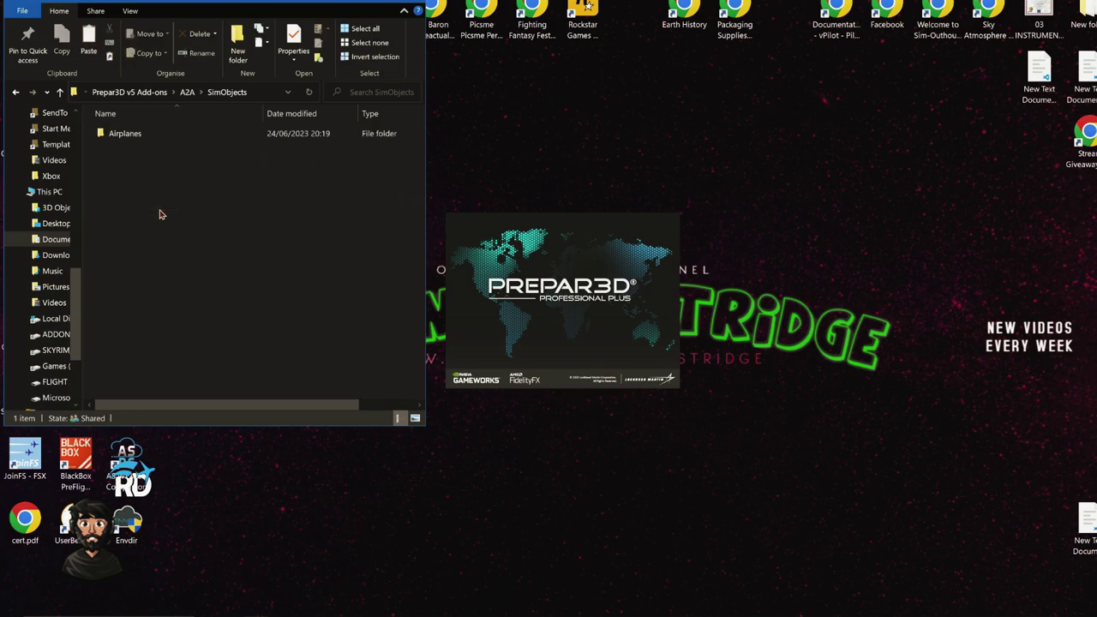
double_click(167, 134)
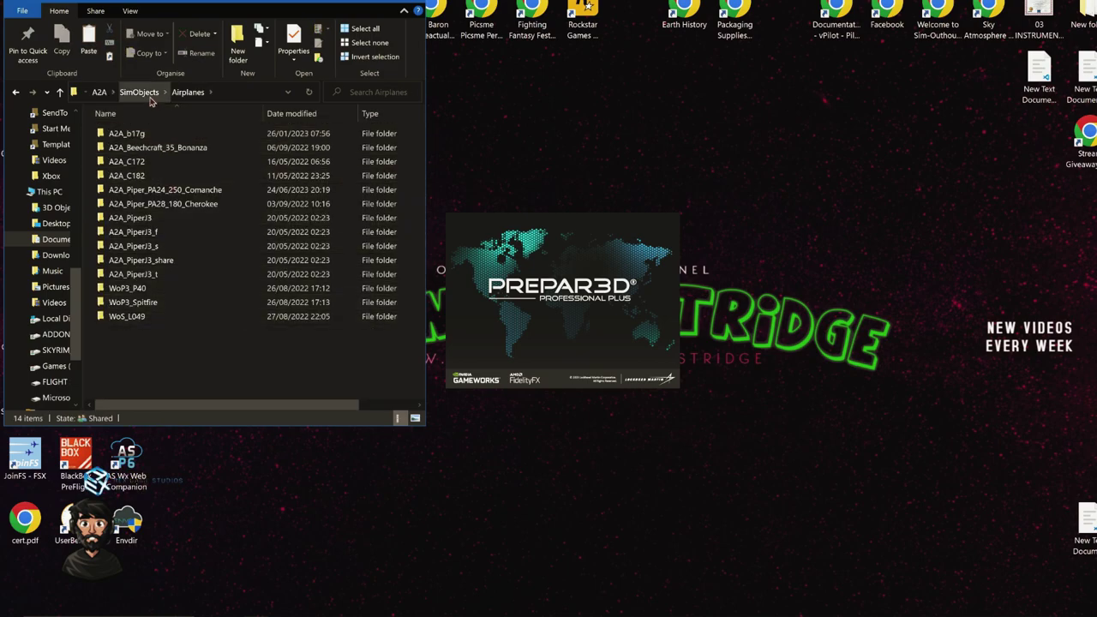
click(100, 91)
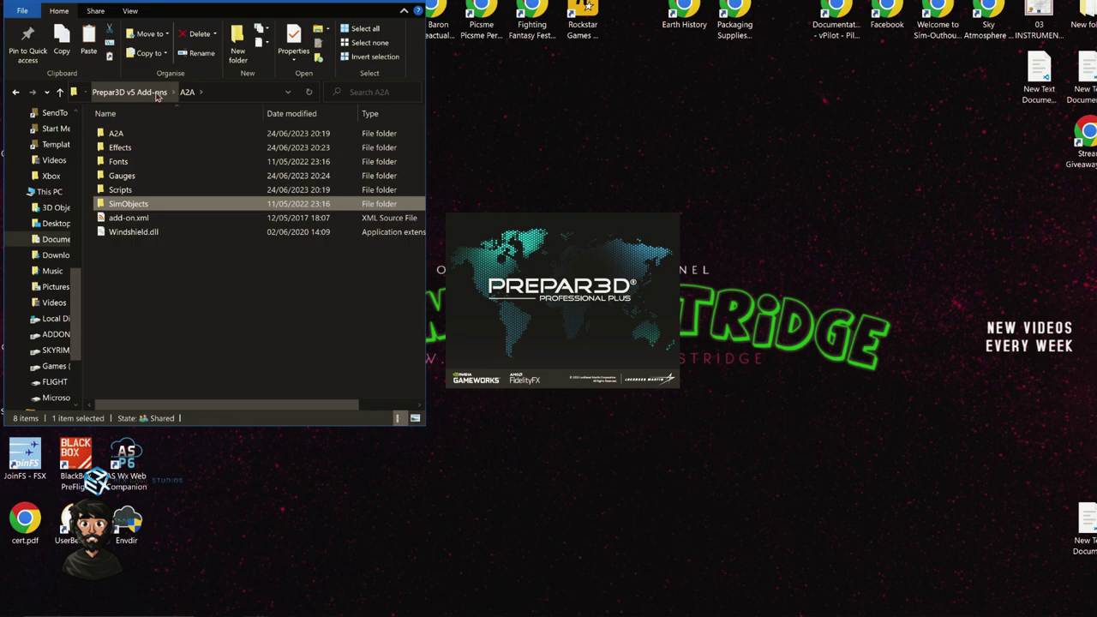
click(156, 91)
- Select the A2A and Accu-Feel folders in Prepar3D v5 Add-ons and bring up the file operations for them
right_click(143, 138)
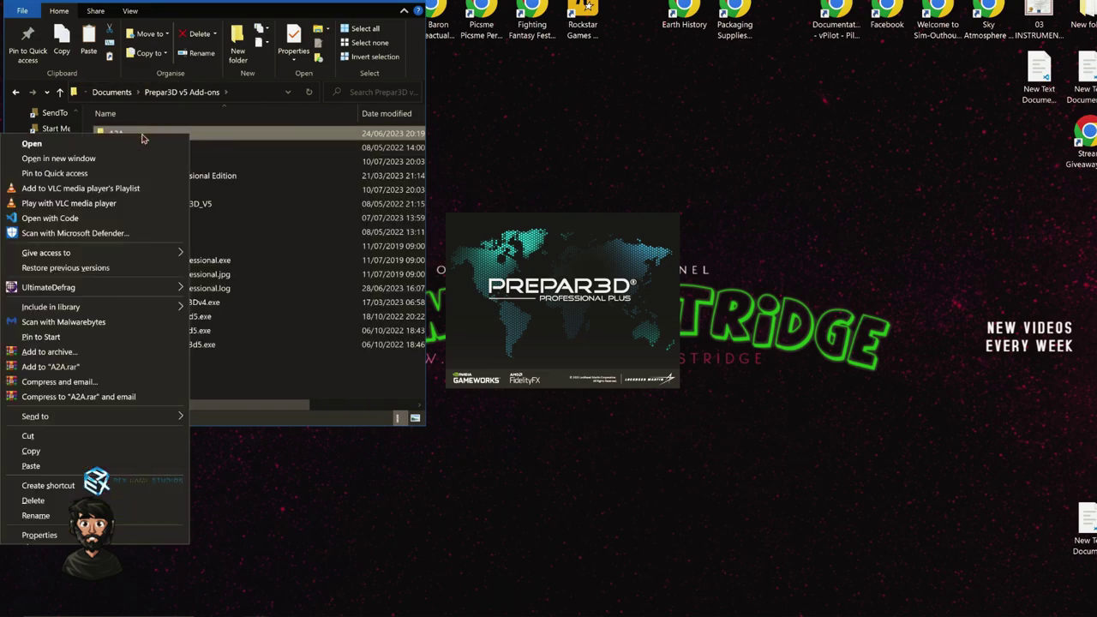
key(Escape)
key(F2)
ctrl+click(196, 147)
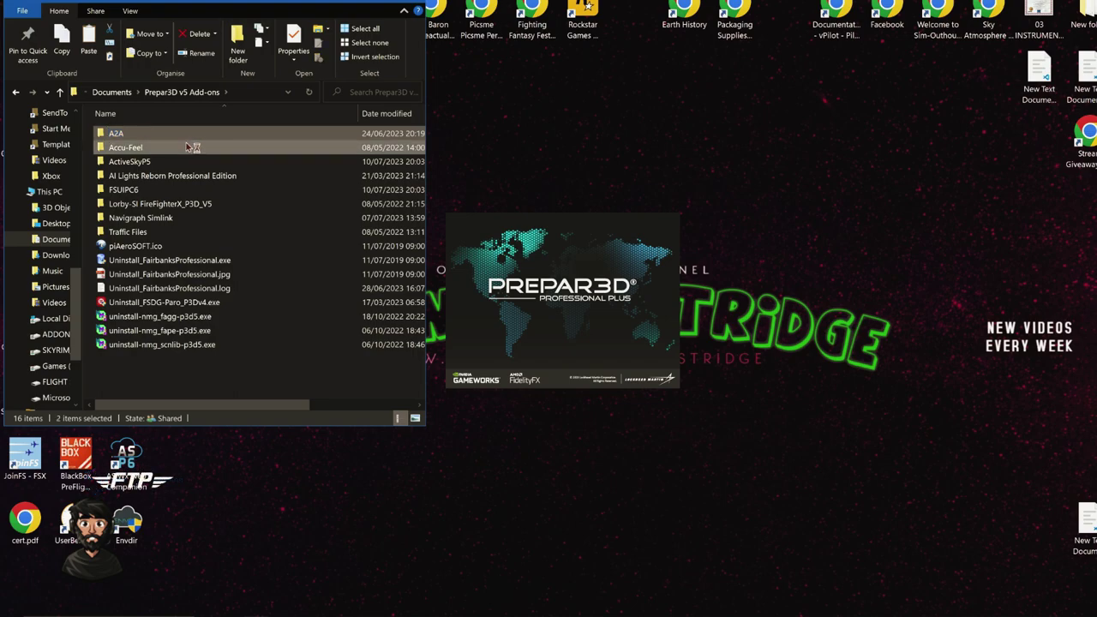
right_click(173, 146)
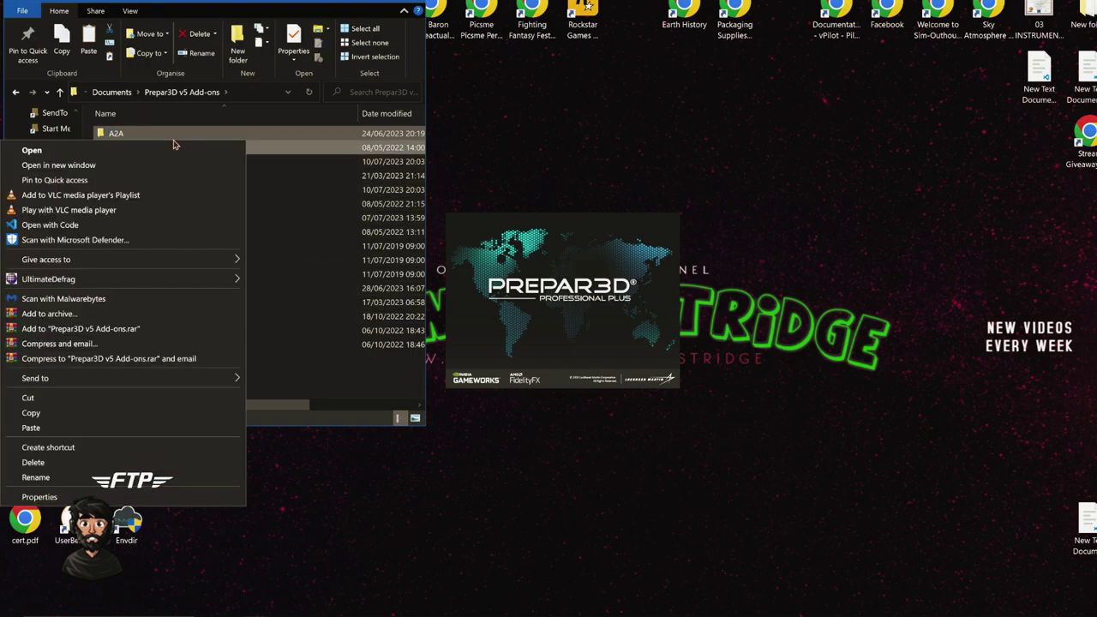
- Go to the Prepar3D v6 Add-ons folder in Documents and select its A2A and Accu-Feel folders
click(120, 91)
scroll(144, 281, down, 5)
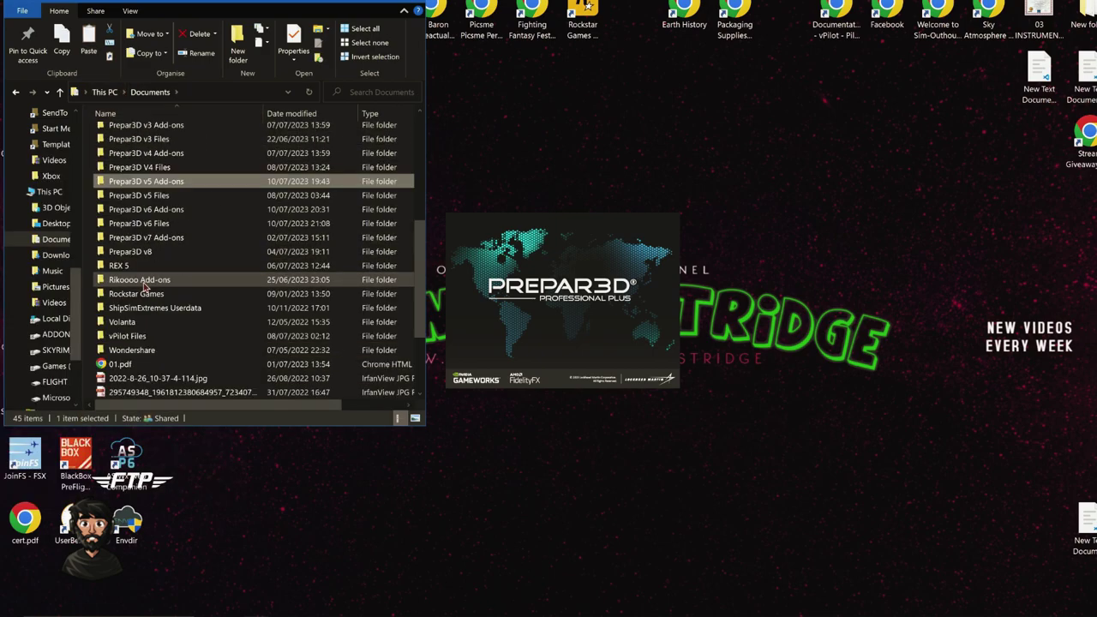
double_click(157, 214)
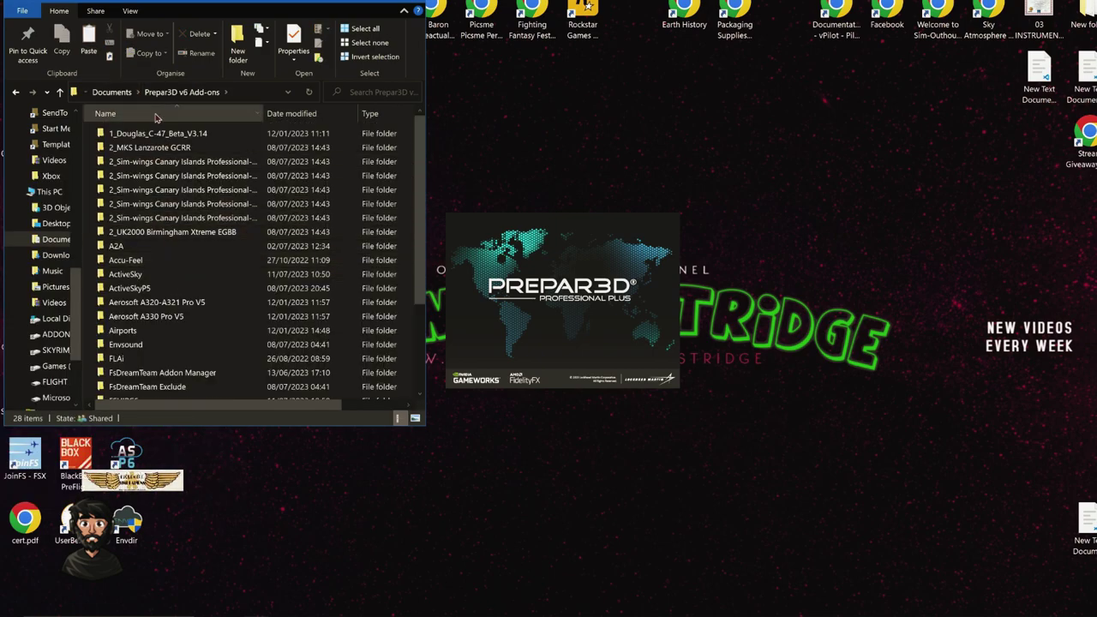
click(158, 248)
ctrl+click(158, 261)
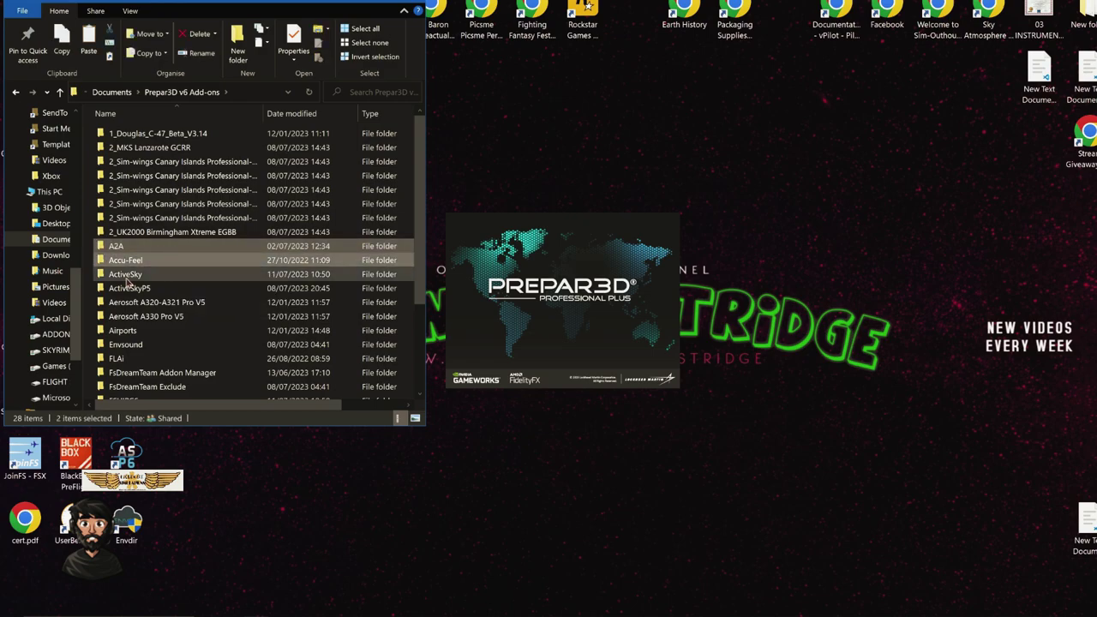
- Check the contents of the ActiveSkyP5 folder in Prepar3D v6 Add-ons, then delete that folder
double_click(136, 289)
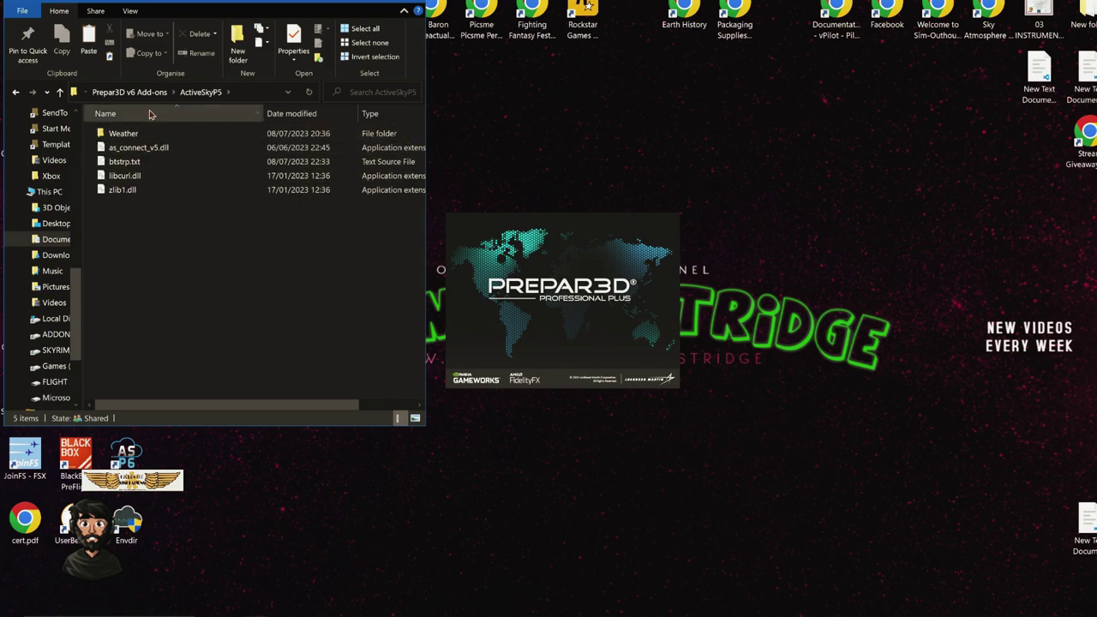
click(129, 91)
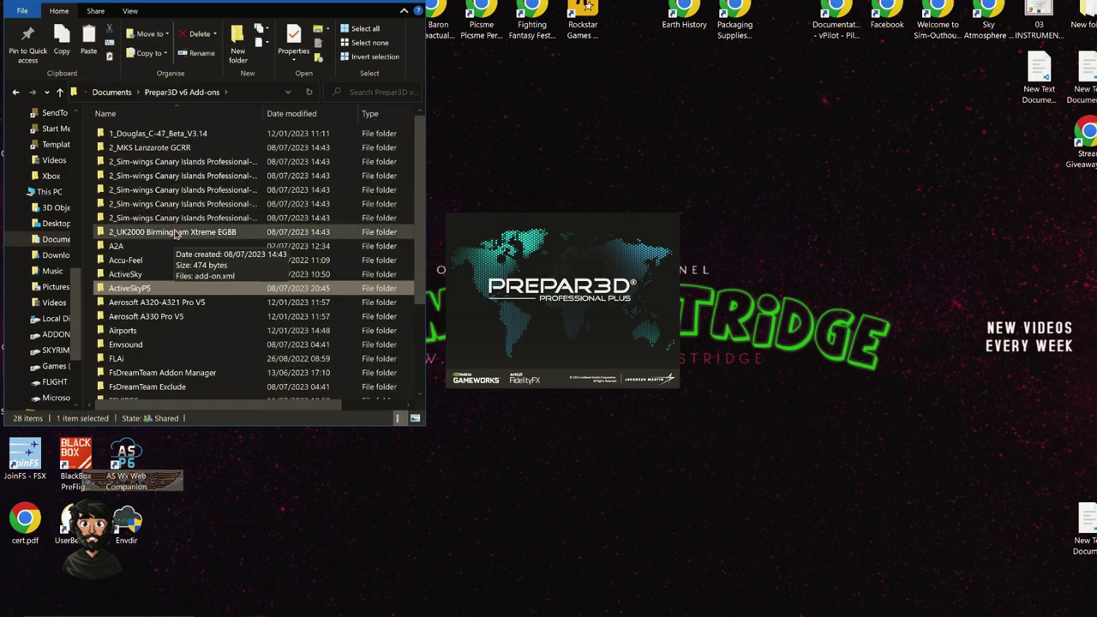
key(Delete)
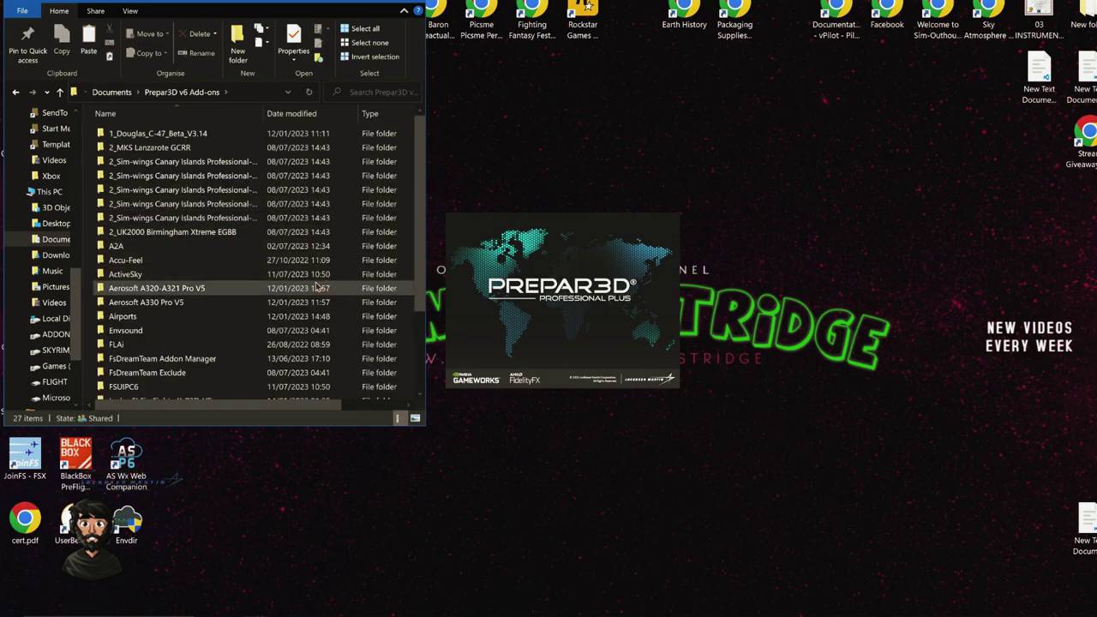
- Select the Aerosoft A320-A321 Pro V5, Aerosoft A330 Pro V5, FsDreamTeam Addon Manager and FsDreamTeam Exclude folders together
click(216, 292)
ctrl+click(209, 307)
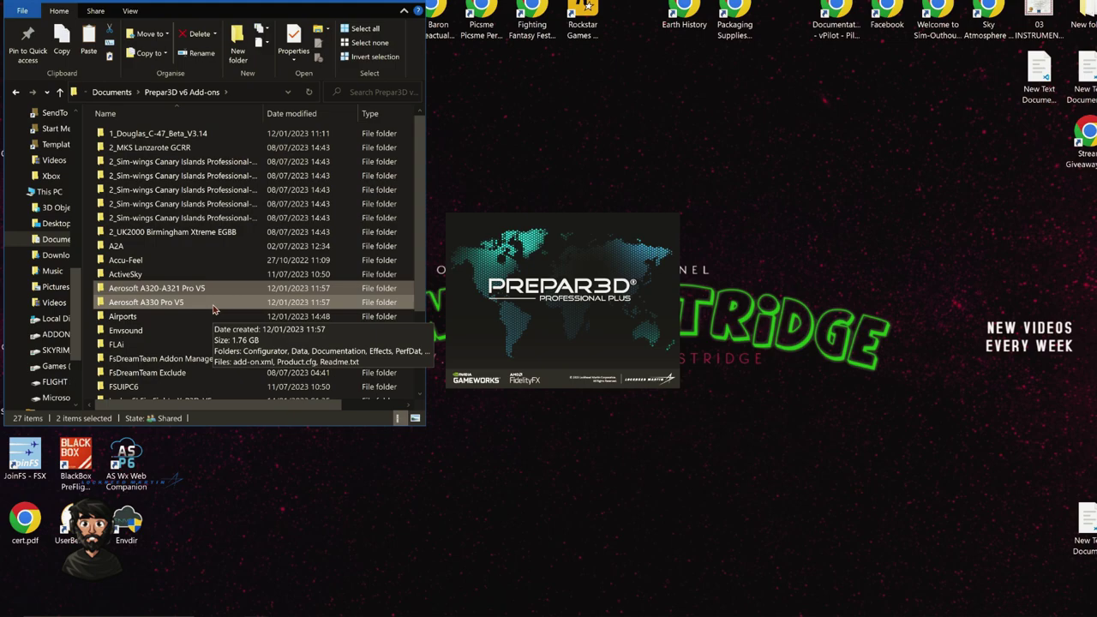
scroll(213, 311, down, 2)
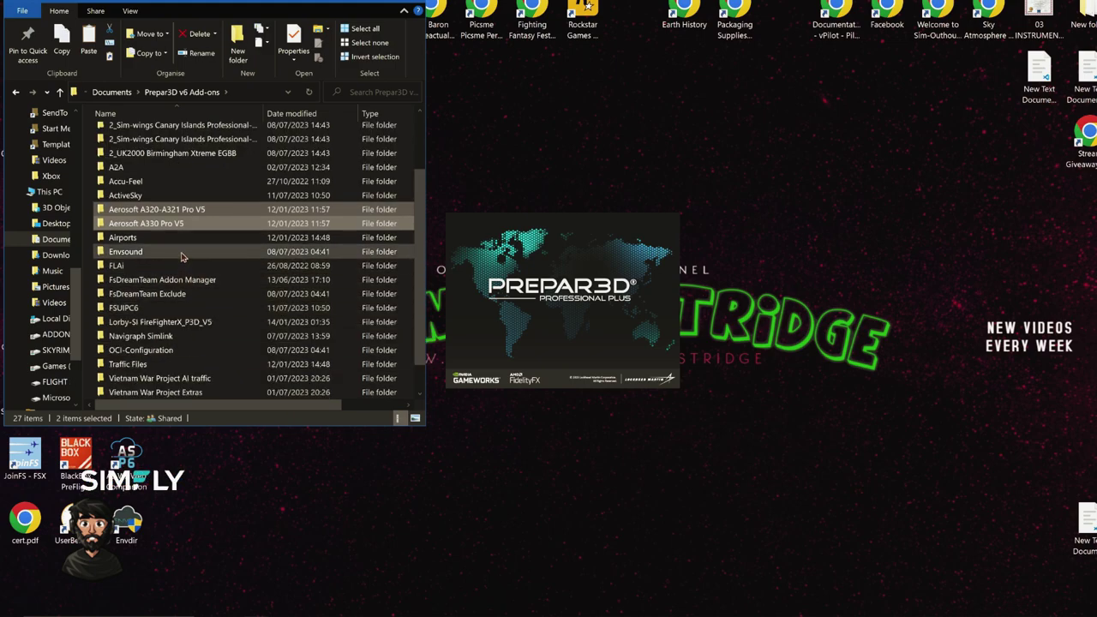
ctrl+click(188, 294)
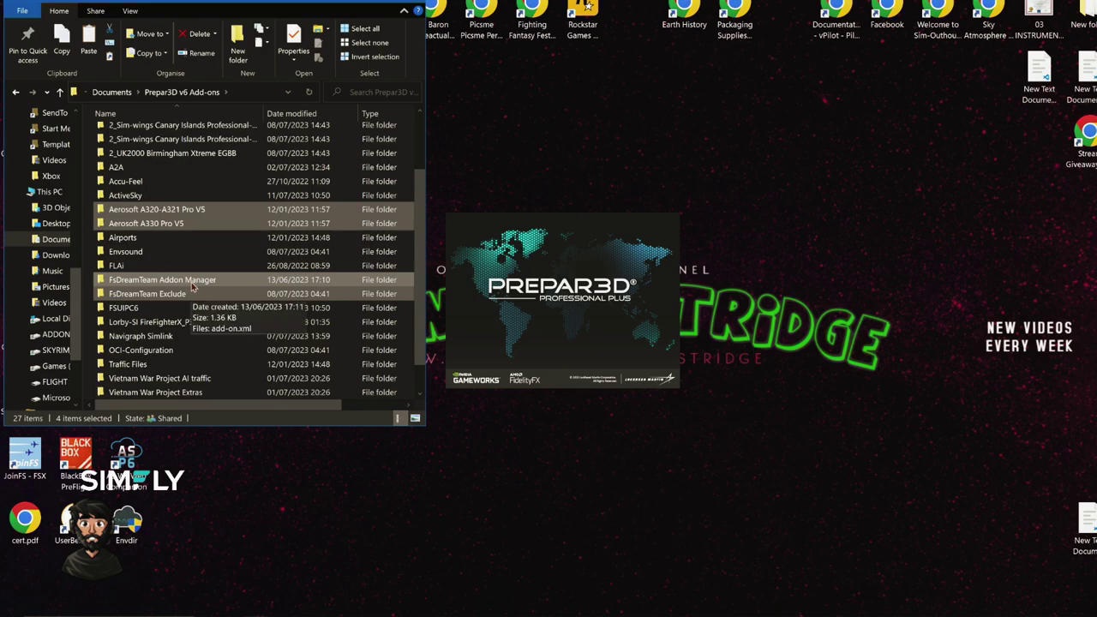
- Point out the FsDreamTeam Addon Manager, FsDreamTeam Exclude, FSUIPC6 and Navigraph Simlink folders by selecting each in turn
click(168, 283)
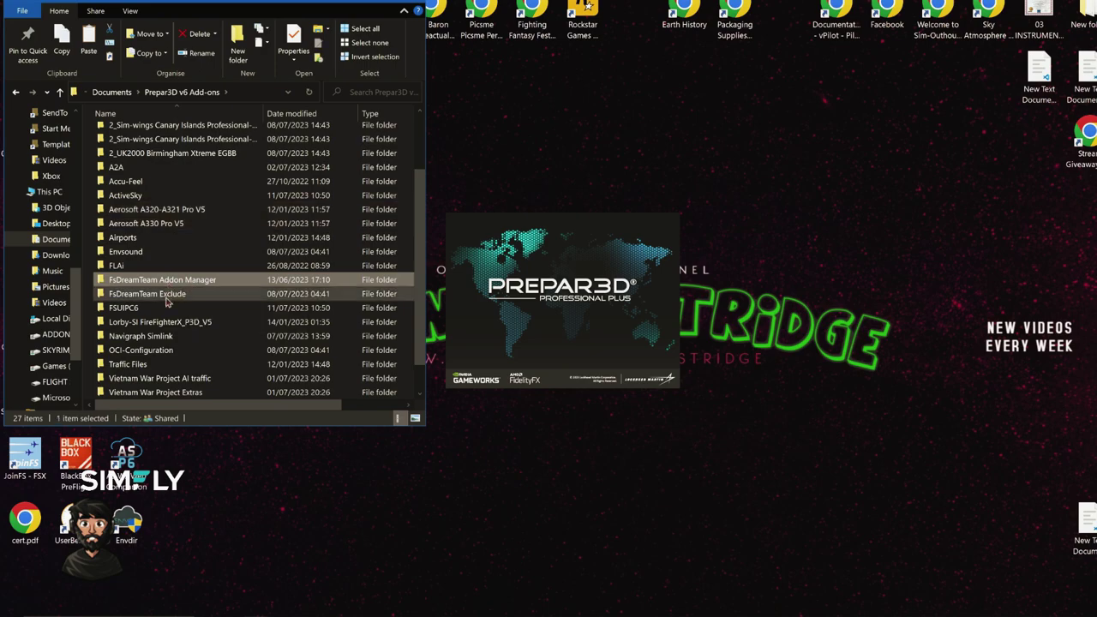
click(167, 298)
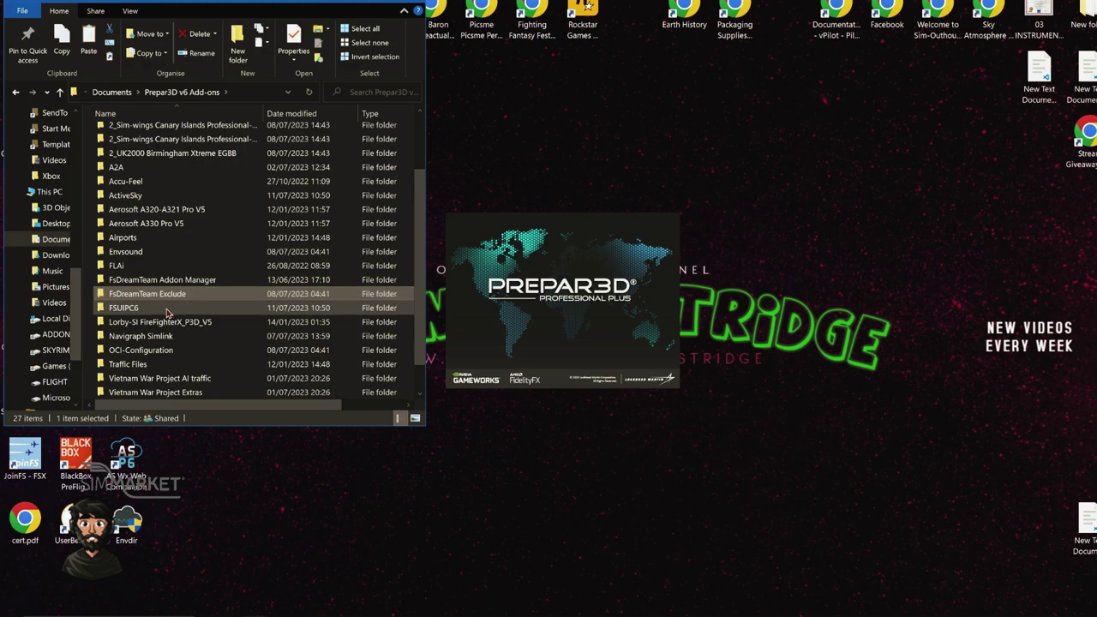
click(165, 310)
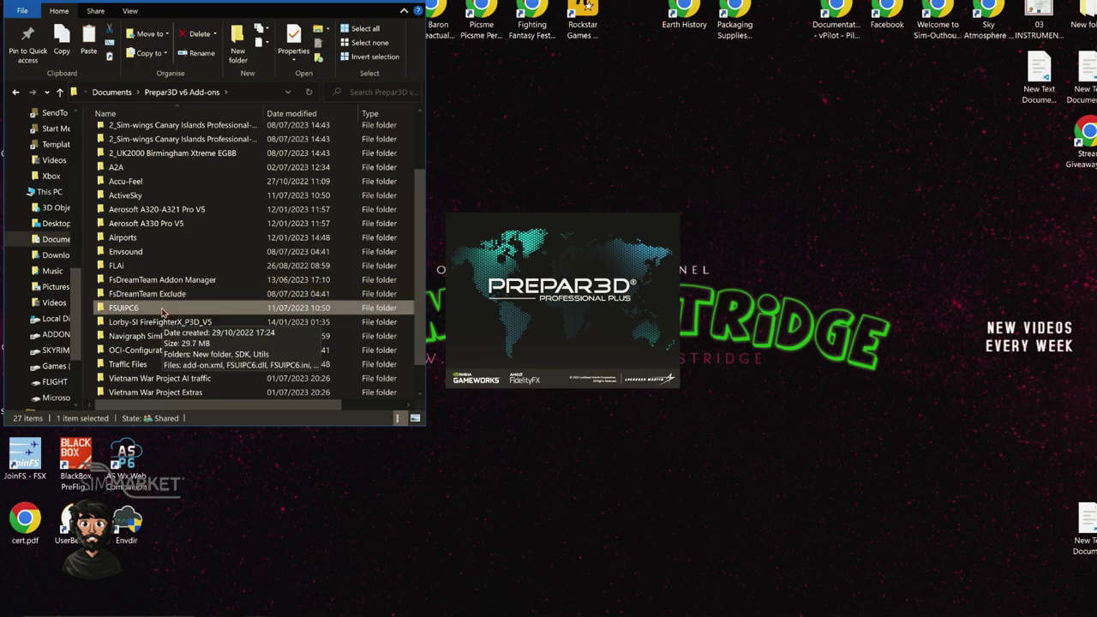
scroll(166, 312, down, 1)
click(163, 308)
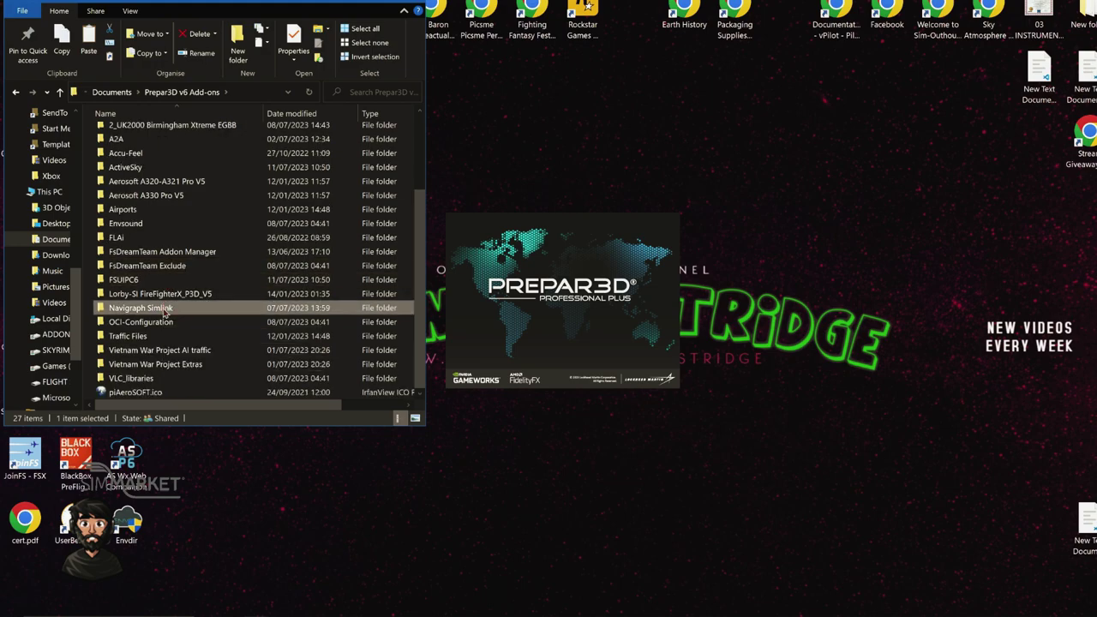
- Examine the contents of the ActiveSky folder and return to the Prepar3D v6 Add-ons list
scroll(165, 349, up, 3)
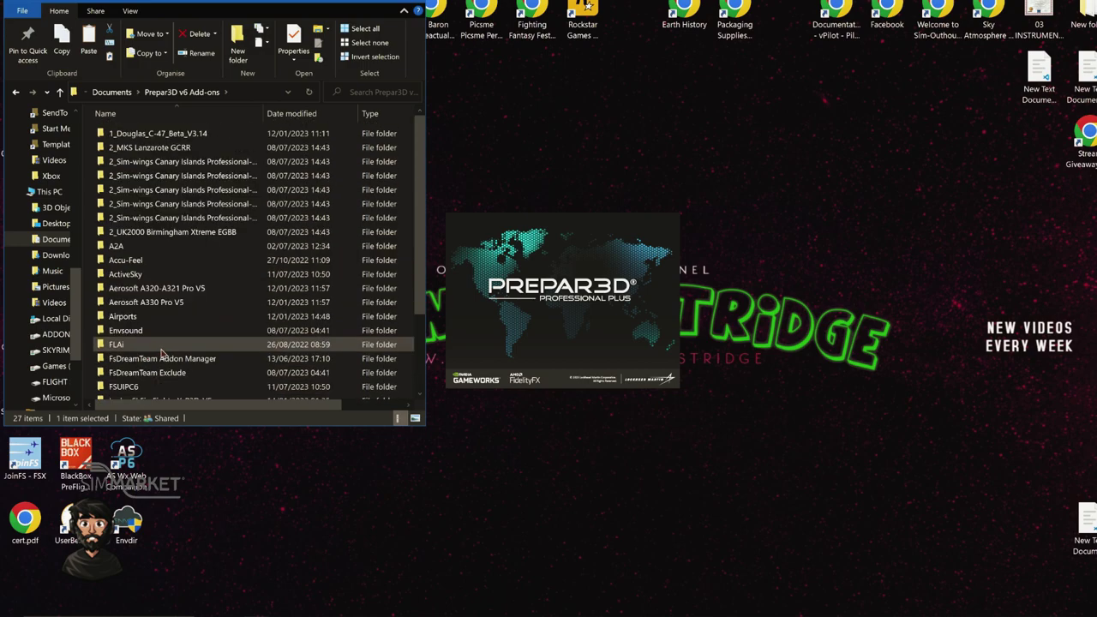
double_click(177, 274)
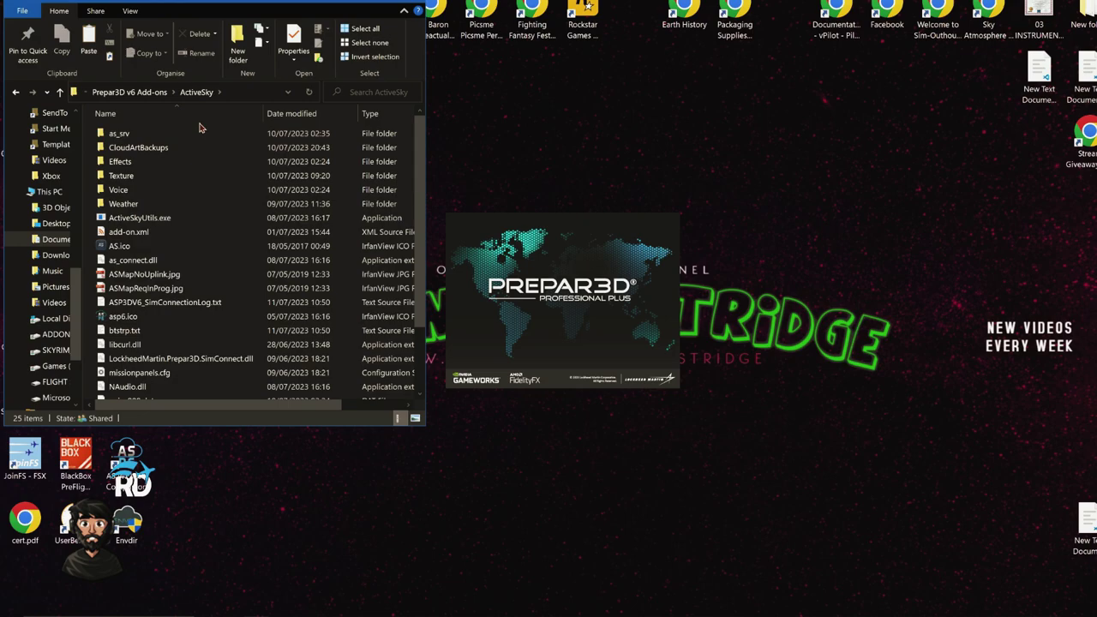
click(128, 91)
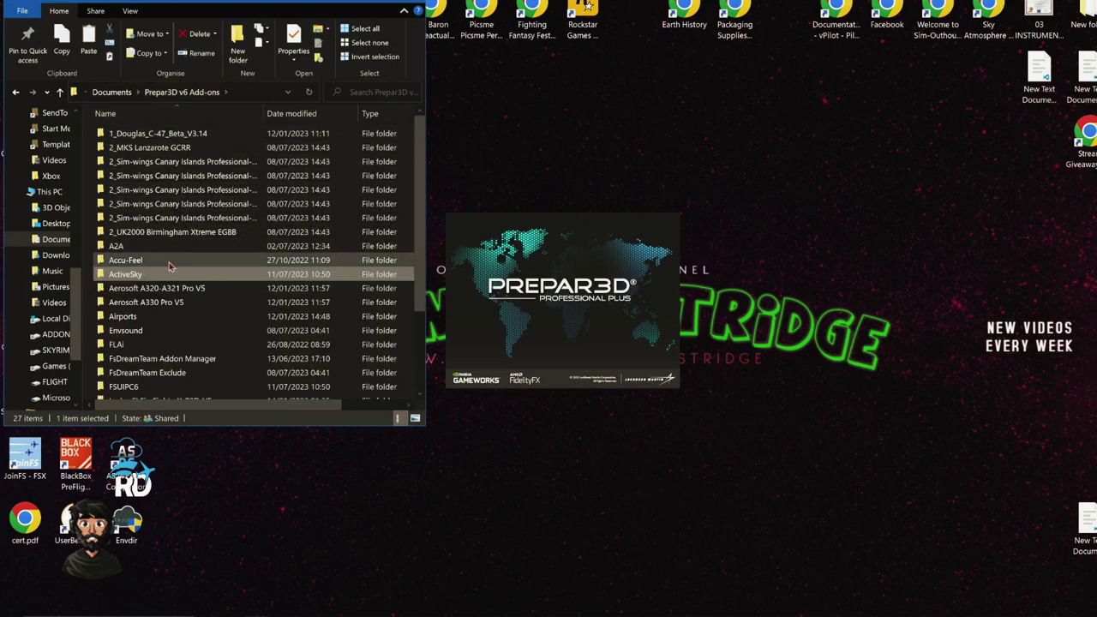
- Select the OCI-Configuration, Traffic Files and Airports folders together in Prepar3D v6 Add-ons
scroll(176, 248, down, 3)
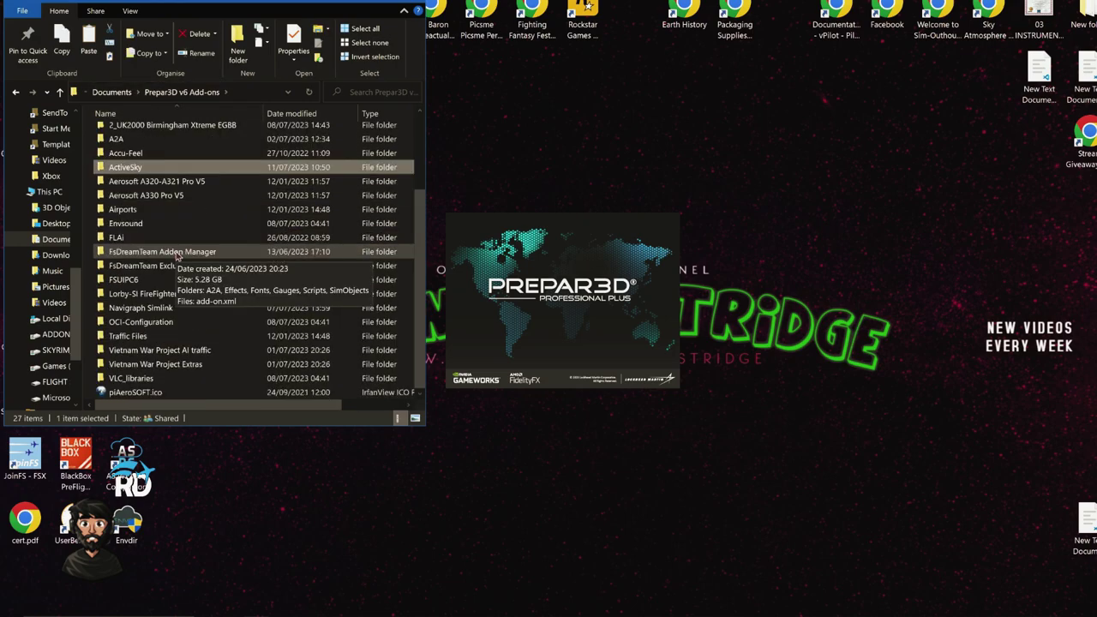
click(194, 323)
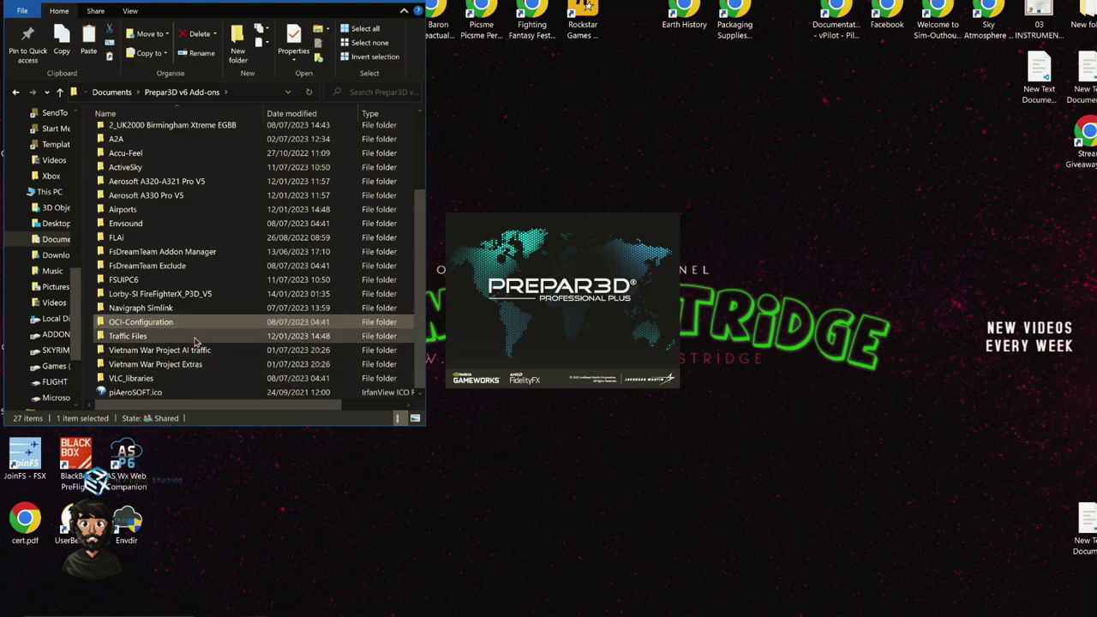
ctrl+click(195, 337)
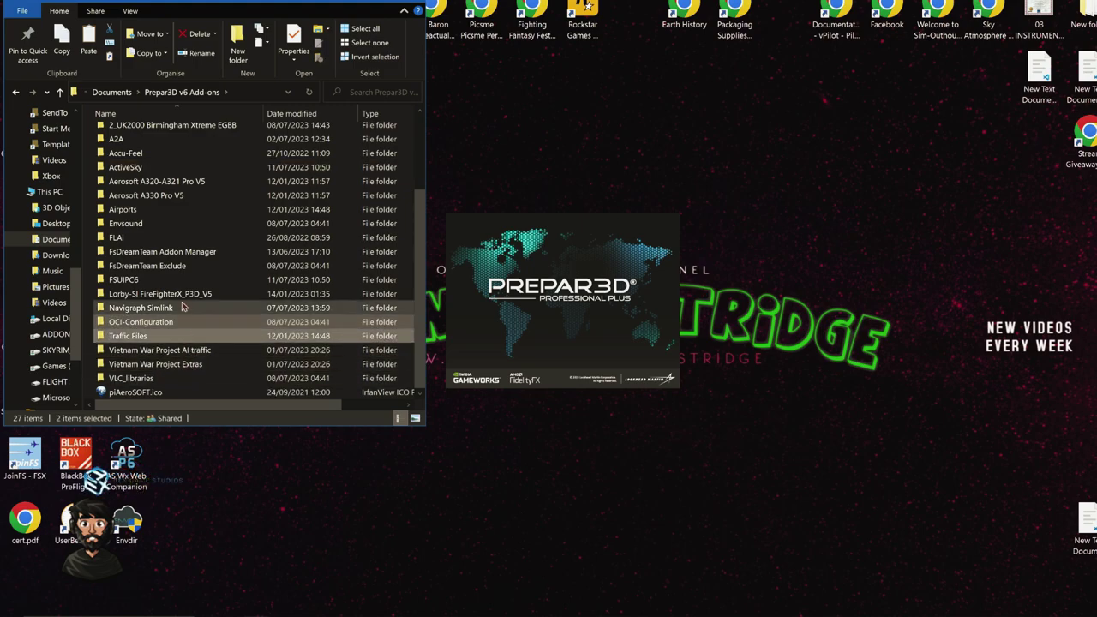
ctrl+click(195, 210)
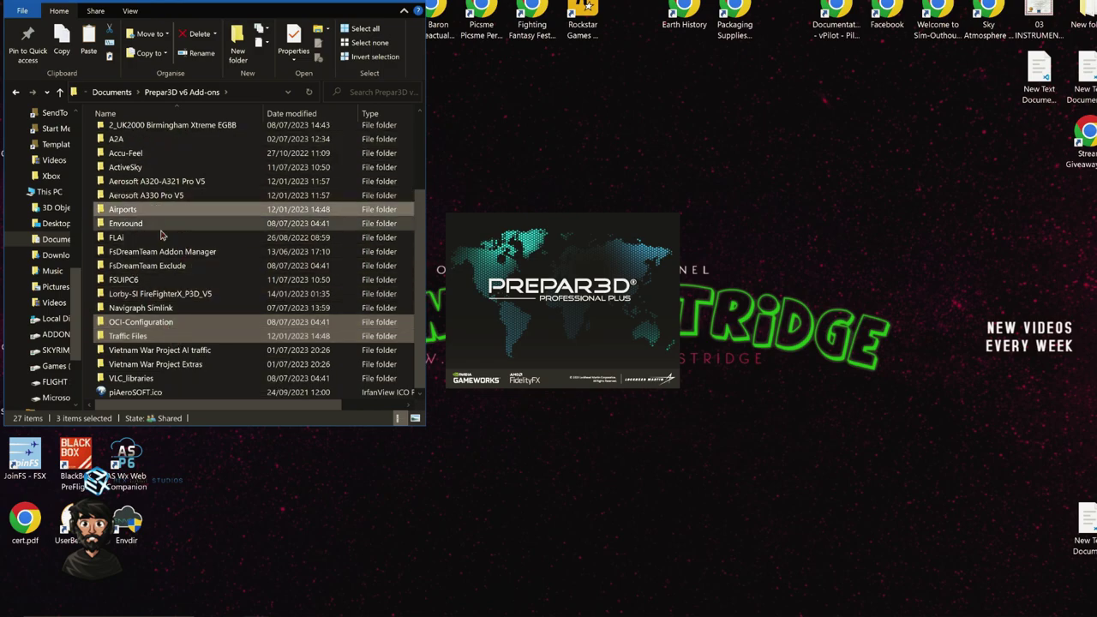
- Examine the contents of the OCI-Configuration and Envsound folders, returning to the Prepar3D v6 Add-ons list after each
double_click(169, 321)
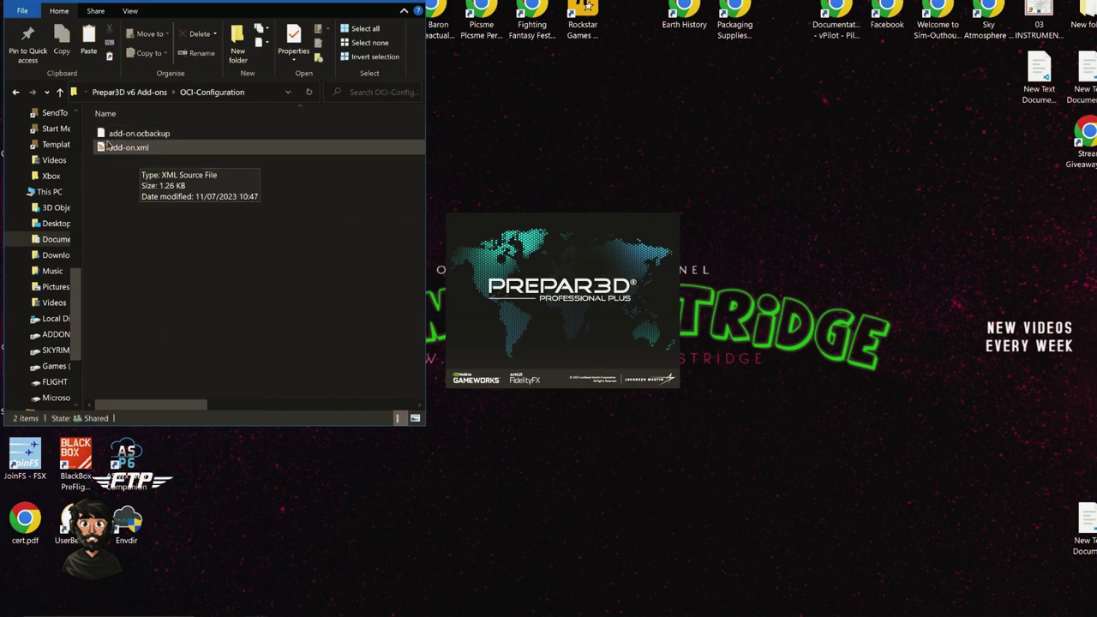
click(148, 91)
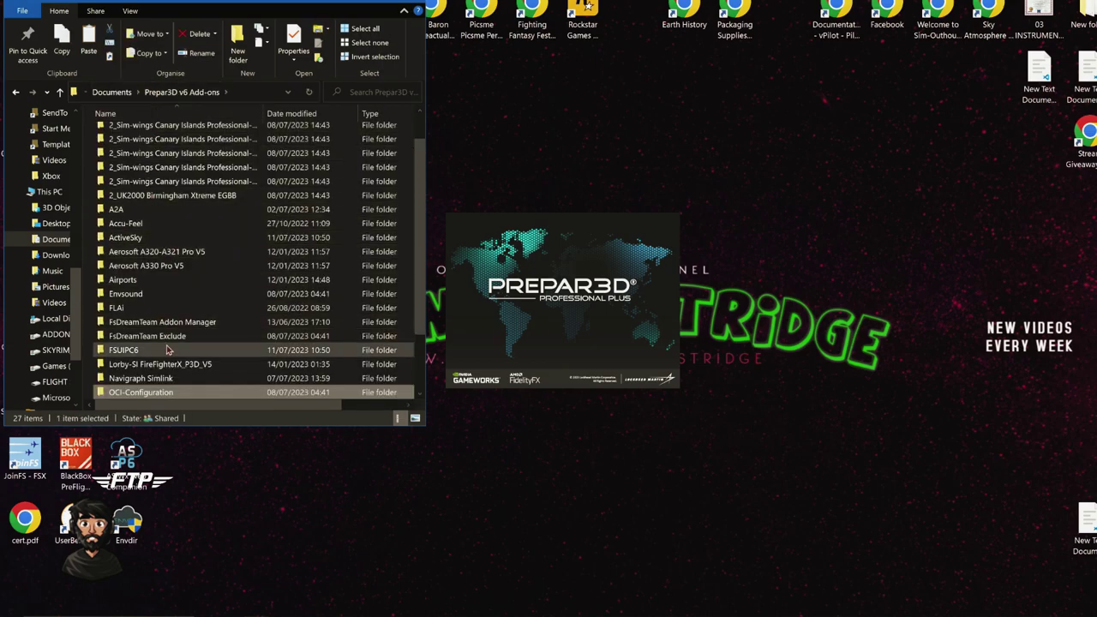
scroll(169, 326, down, 1)
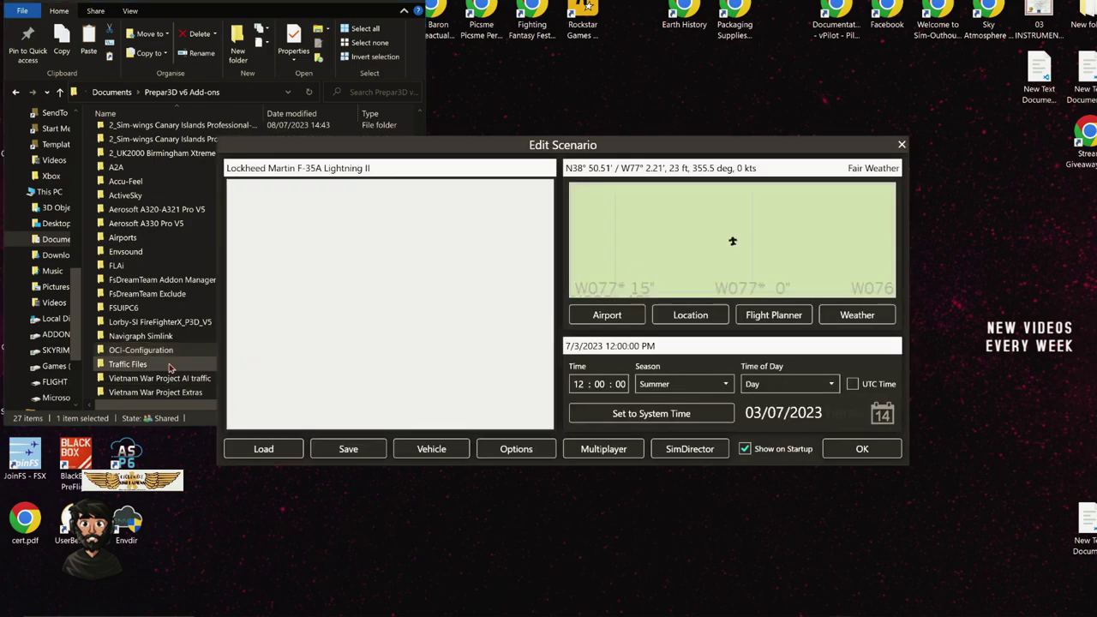
double_click(169, 254)
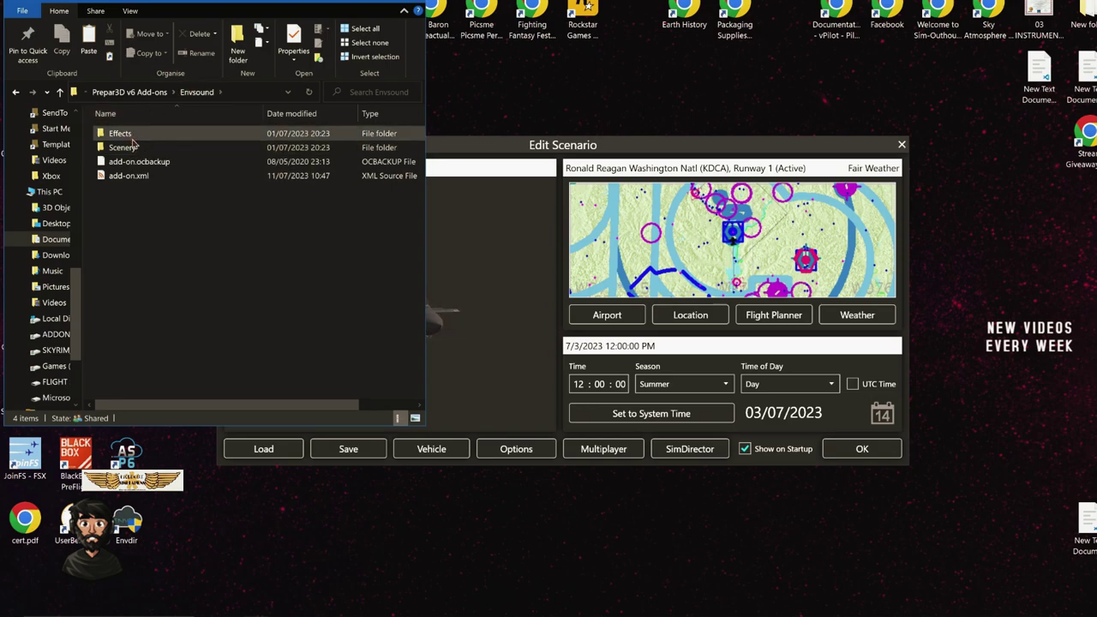
click(128, 91)
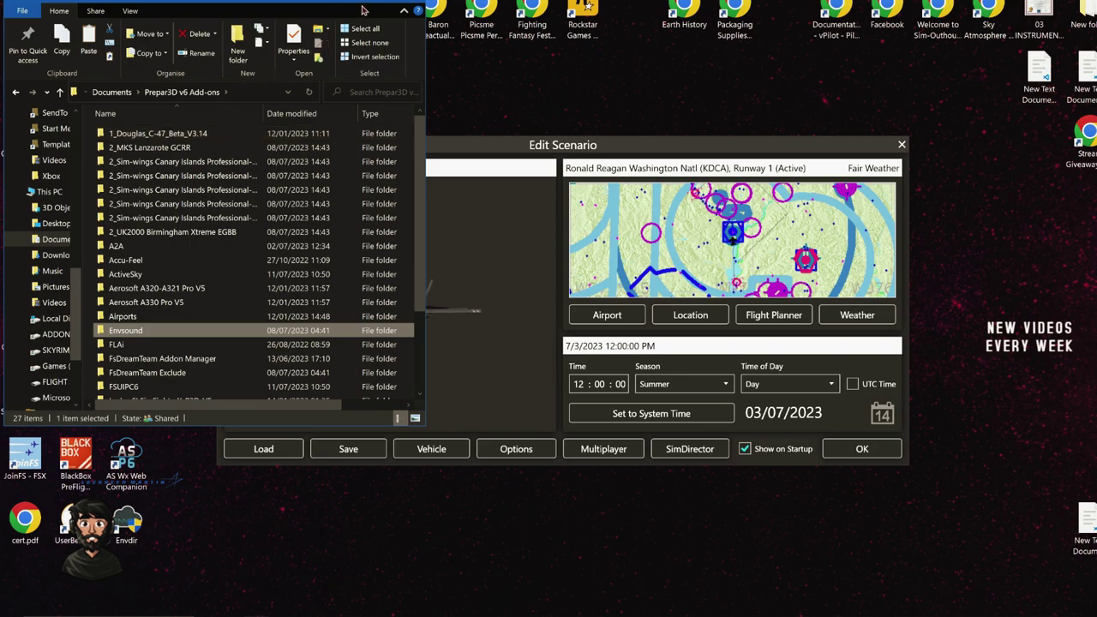
- Open the simulator options, and go back to Prepar3D v6 Add-ons to examine one of the Sim-wings Canary Islands folders
click(350, 3)
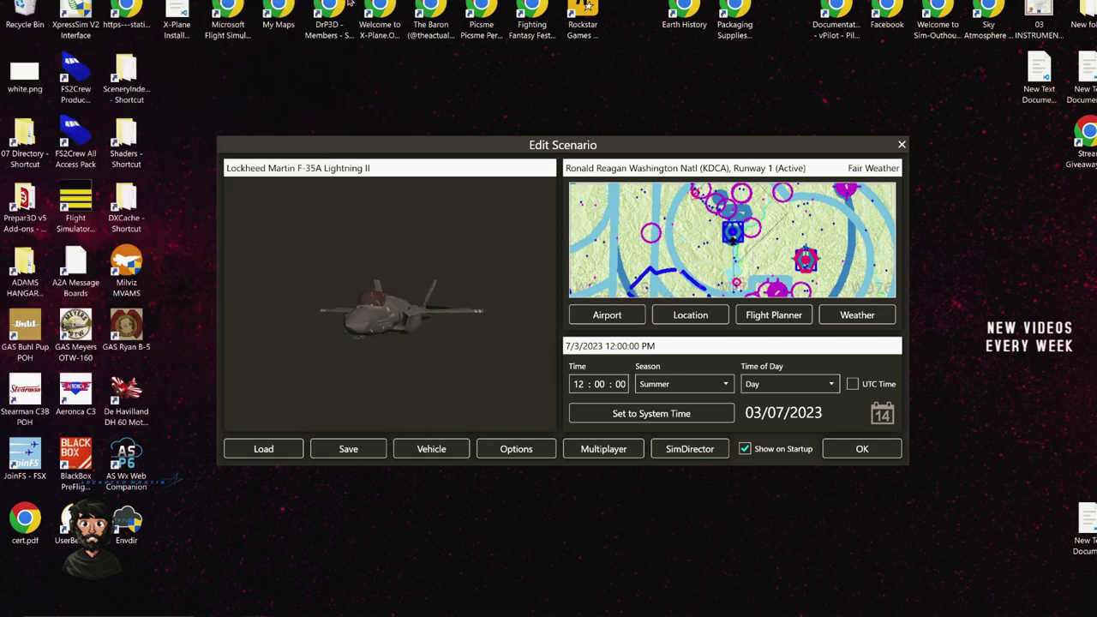
click(507, 450)
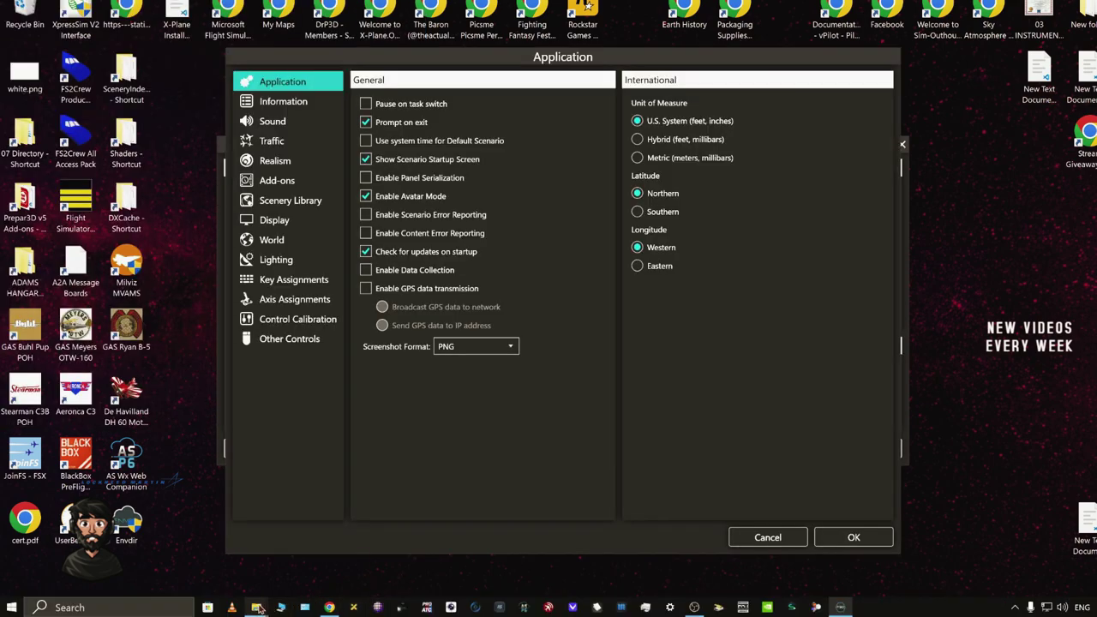
mouse_move(259, 606)
mouse_move(98, 548)
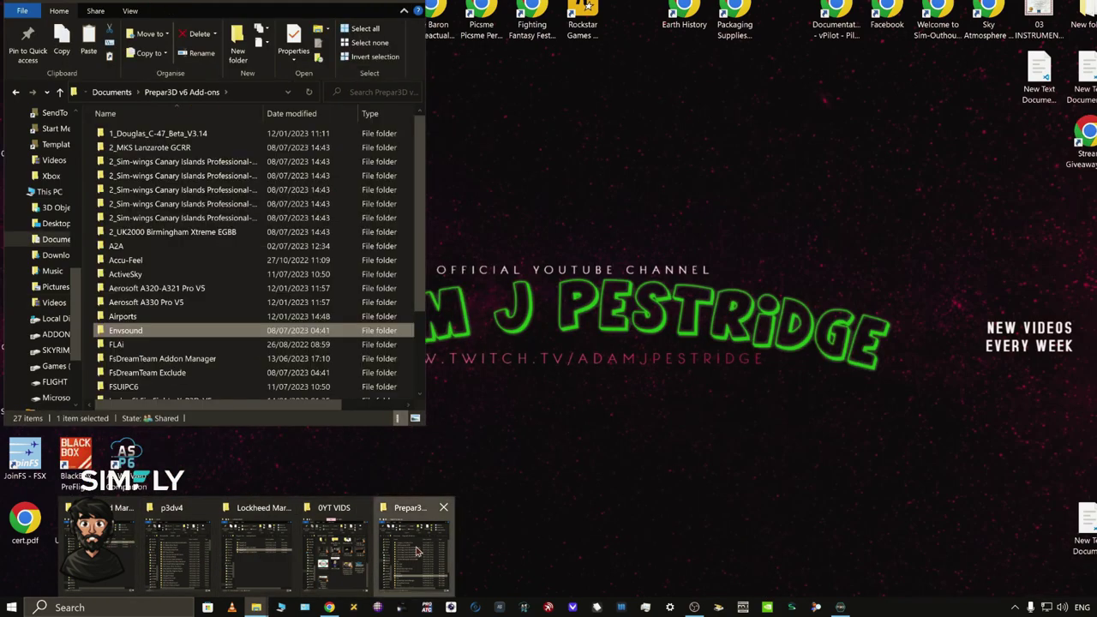
click(414, 553)
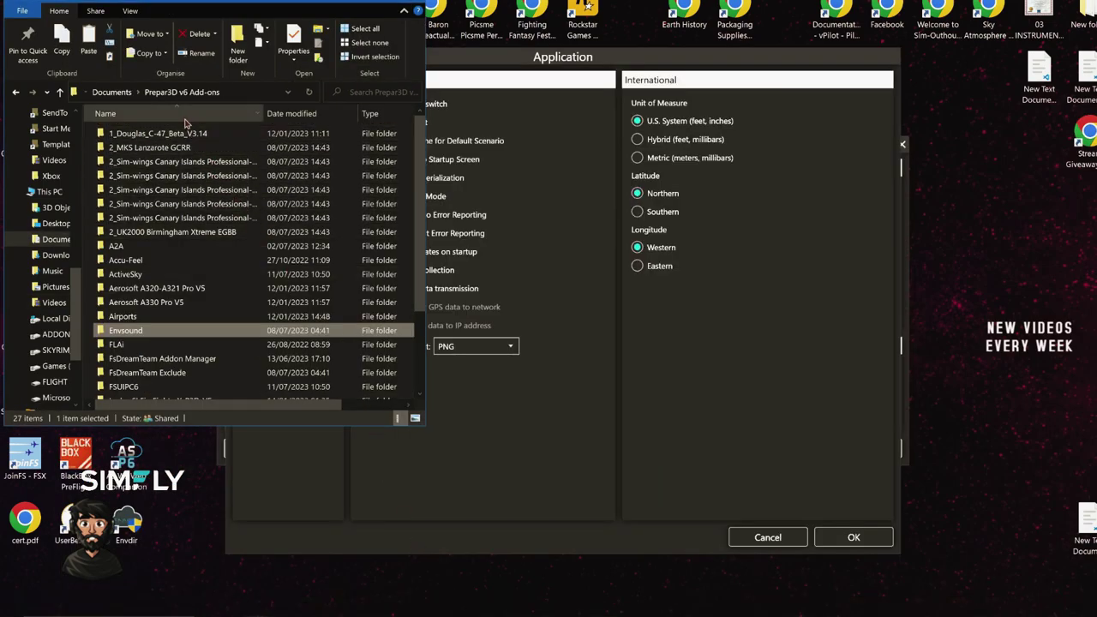
click(167, 165)
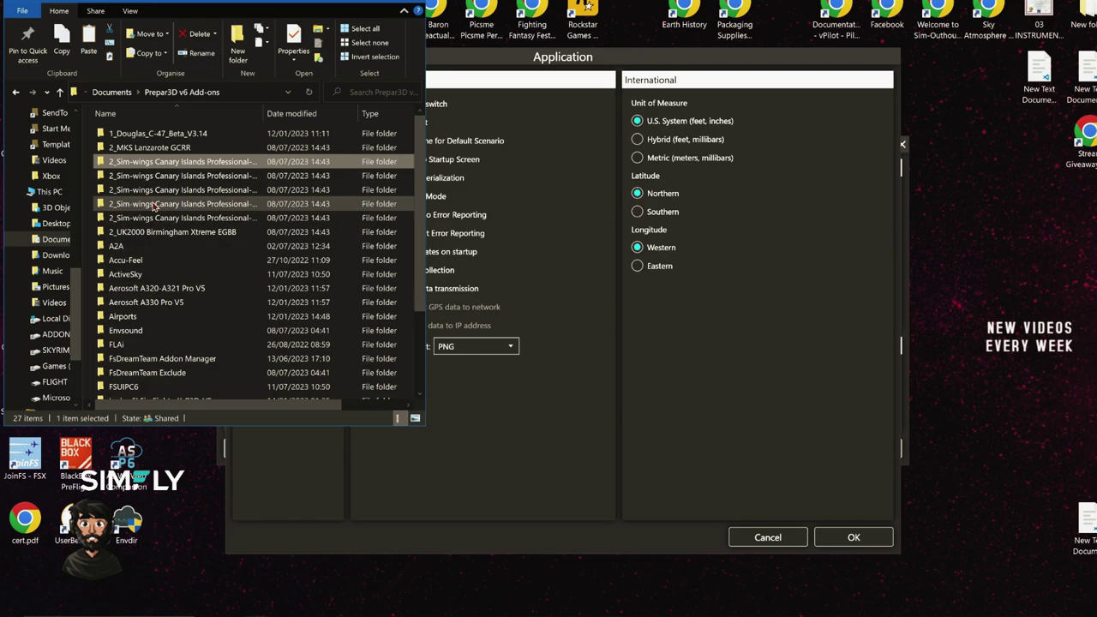
double_click(158, 204)
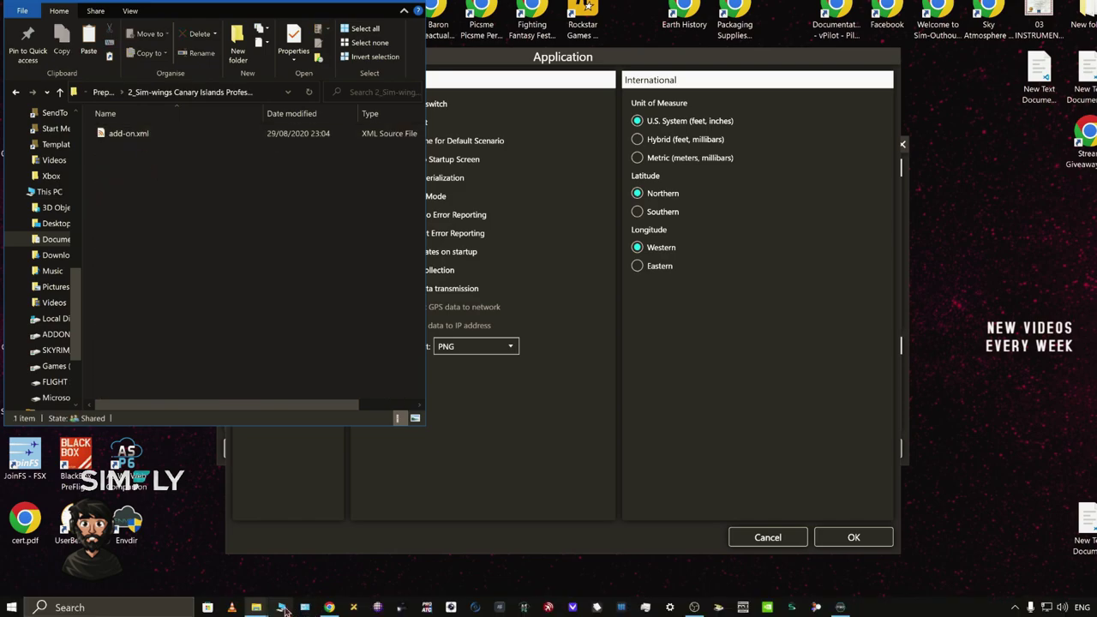
- Open a second, enlarged file window beside the first and browse to P3D\Prepar3D Add-ons on the ADDONS (D:) drive
click(283, 608)
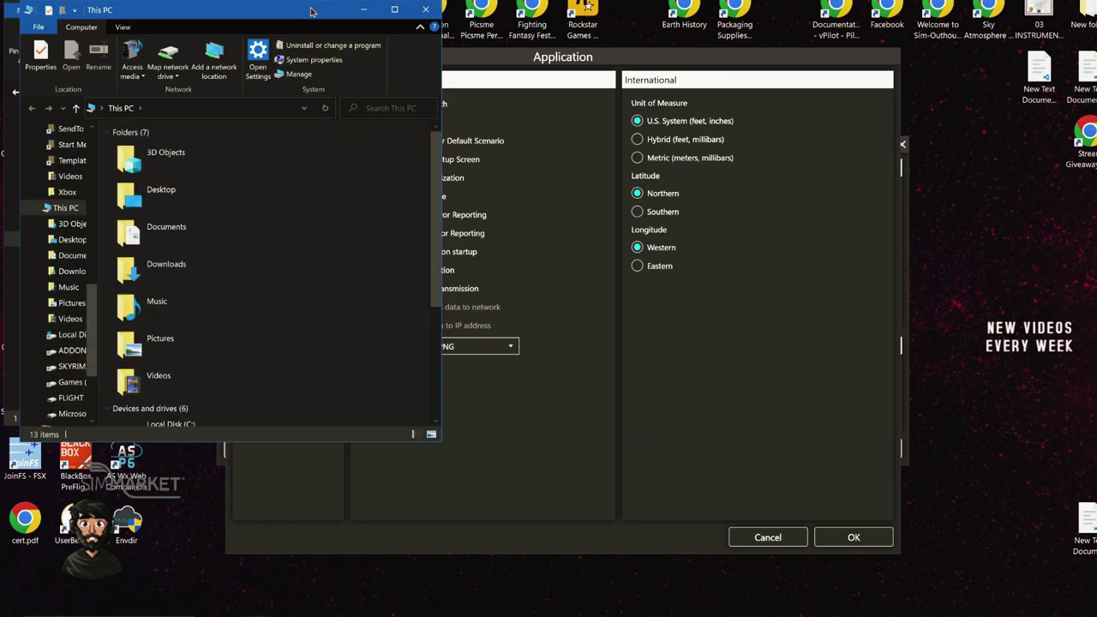
drag(311, 12, 743, 47)
drag(873, 480, 1028, 482)
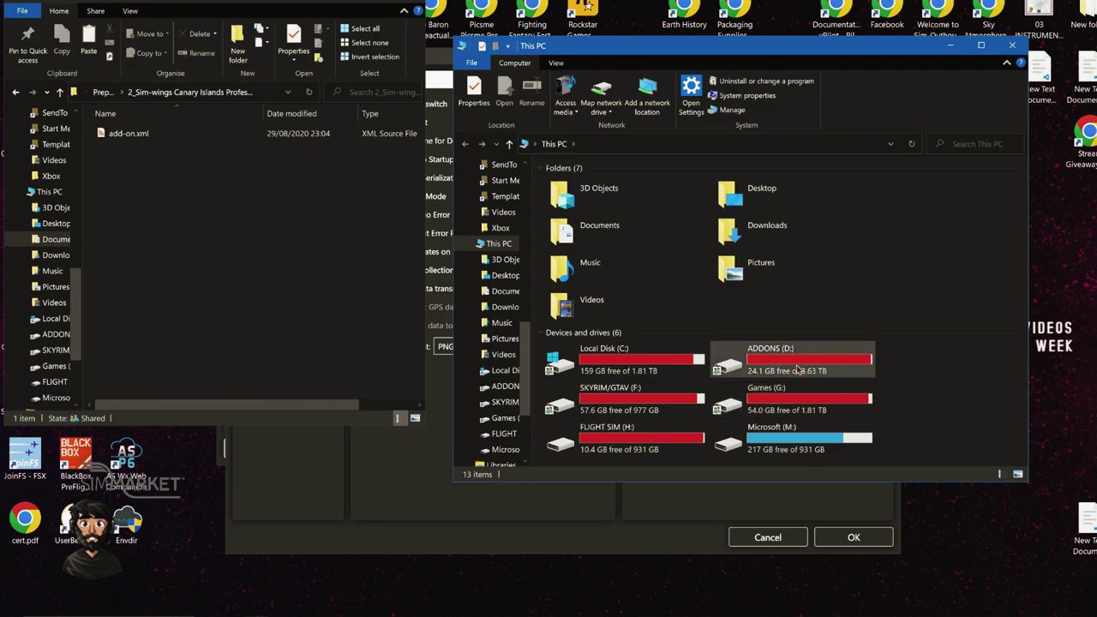
double_click(797, 370)
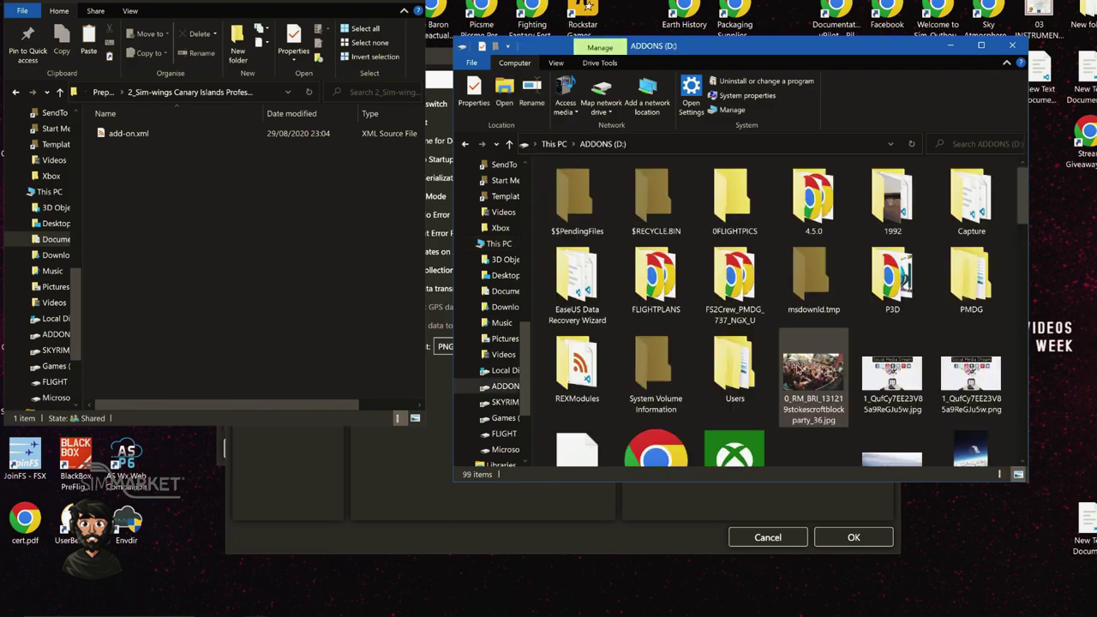
double_click(865, 267)
click(734, 204)
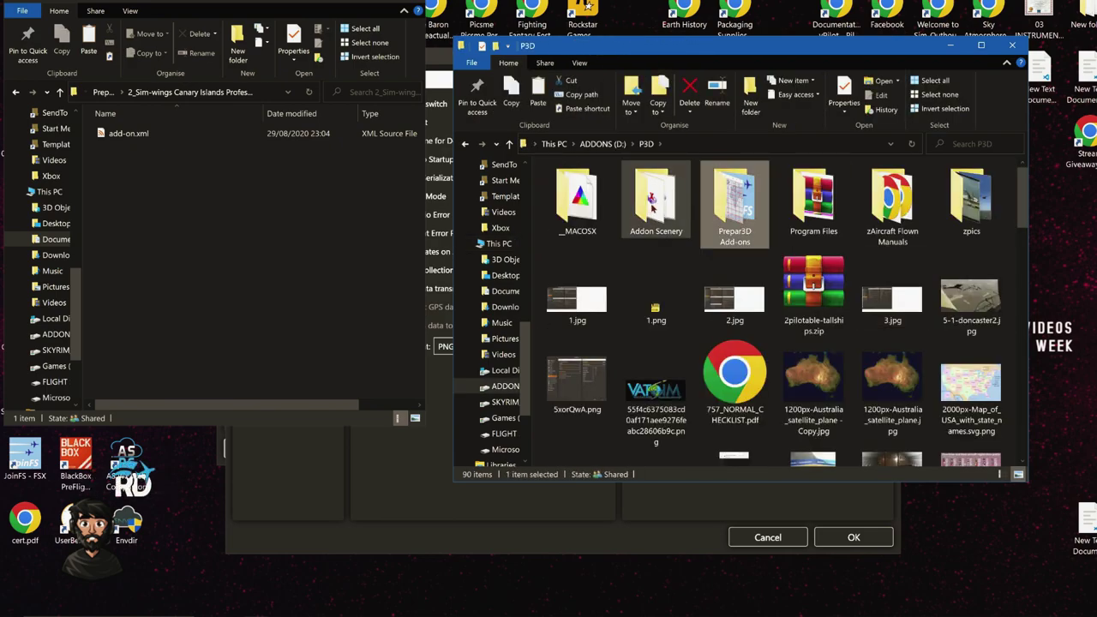
double_click(733, 201)
- Open the 02_Airports folder, look inside its FlyTampa subfolder, and return to the 02_Airports list
click(590, 257)
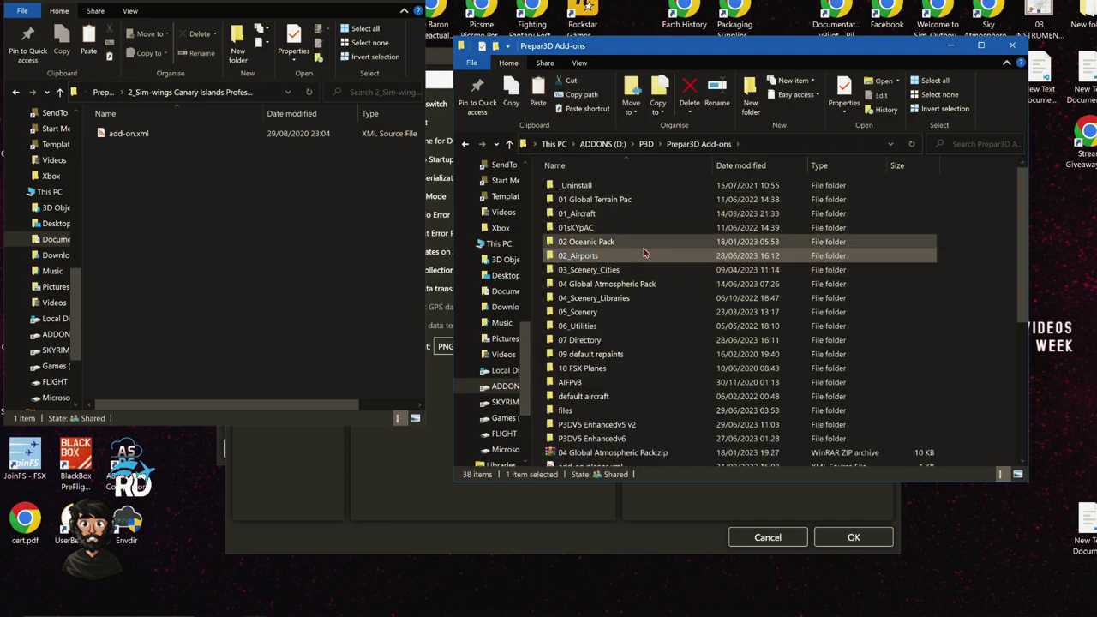
double_click(644, 254)
click(698, 144)
click(590, 242)
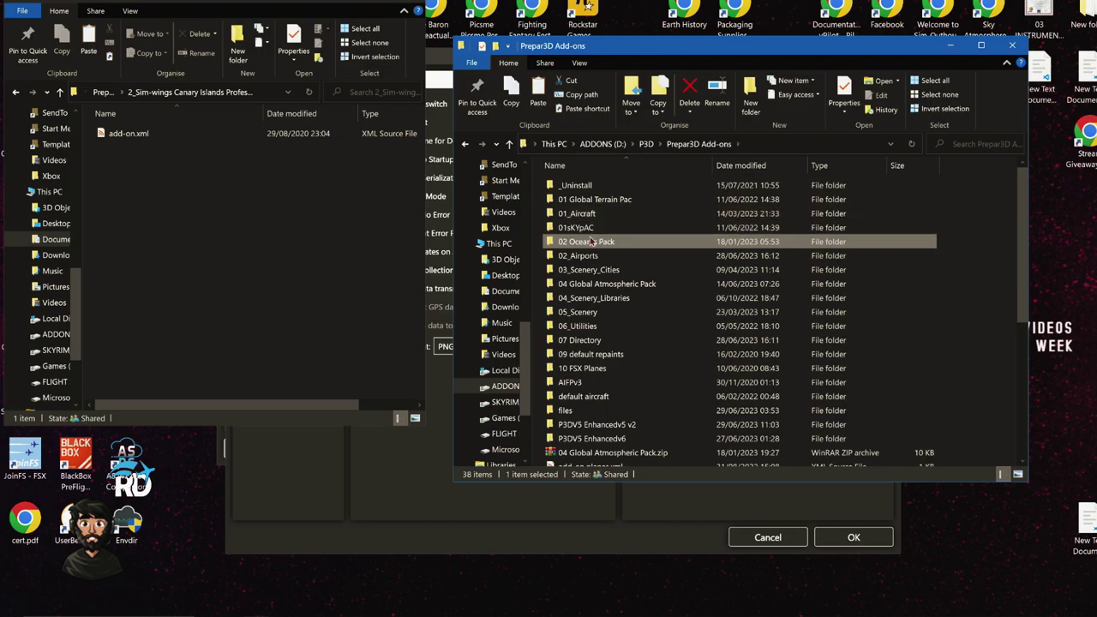
double_click(590, 256)
scroll(690, 312, down, 5)
scroll(691, 312, down, 3)
double_click(682, 292)
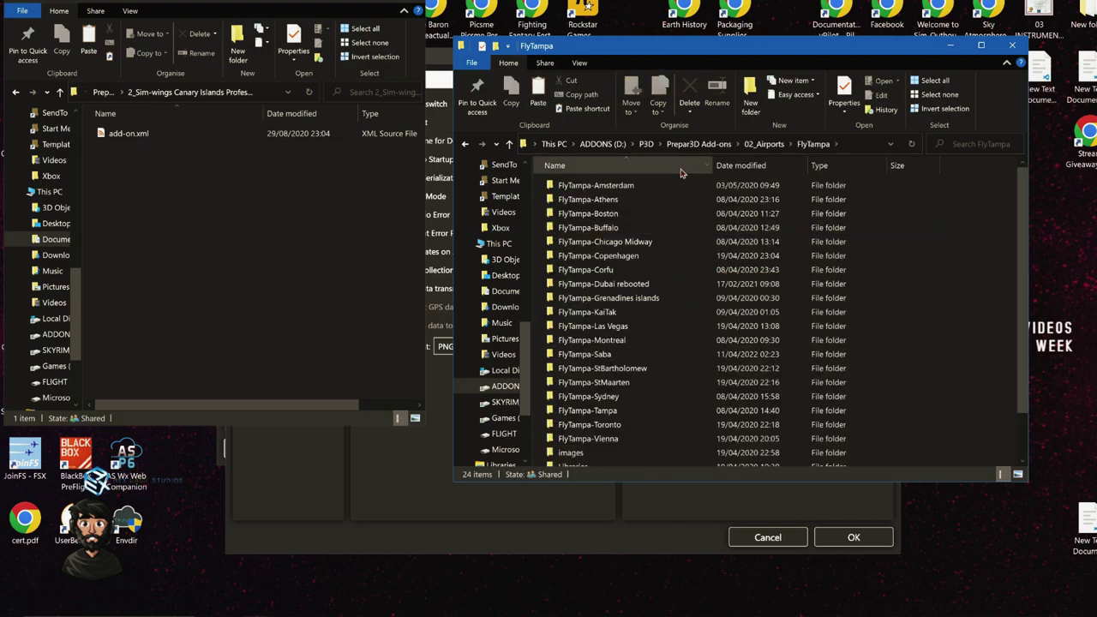
click(763, 144)
- Examine the installed airport scenery folders throughout the 02_Airports list
scroll(711, 292, down, 6)
scroll(710, 309, down, 20)
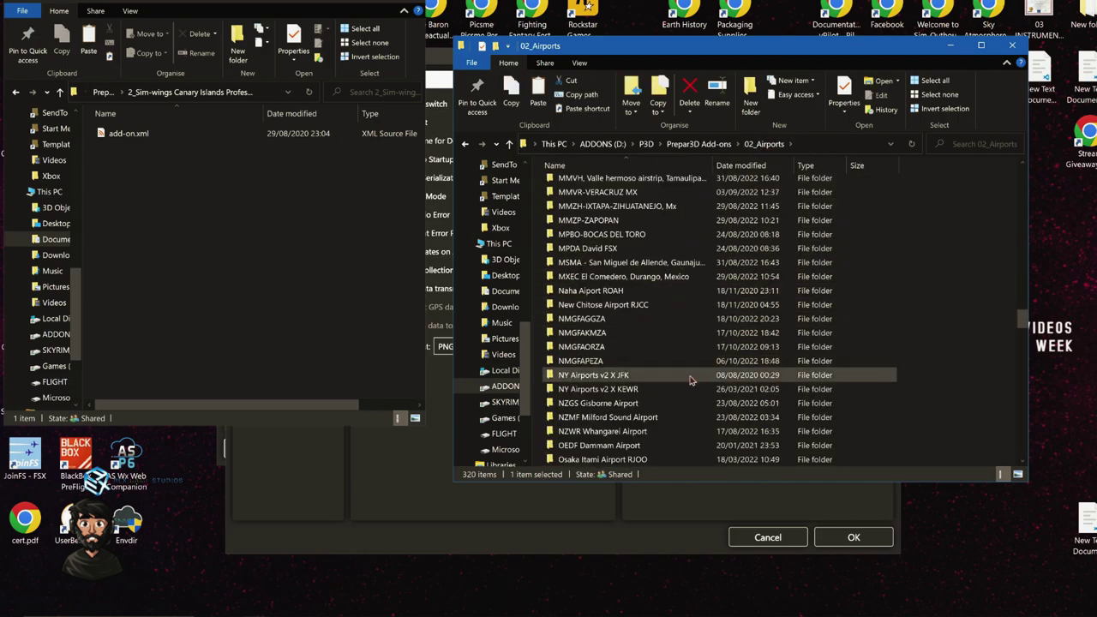
scroll(691, 377, down, 12)
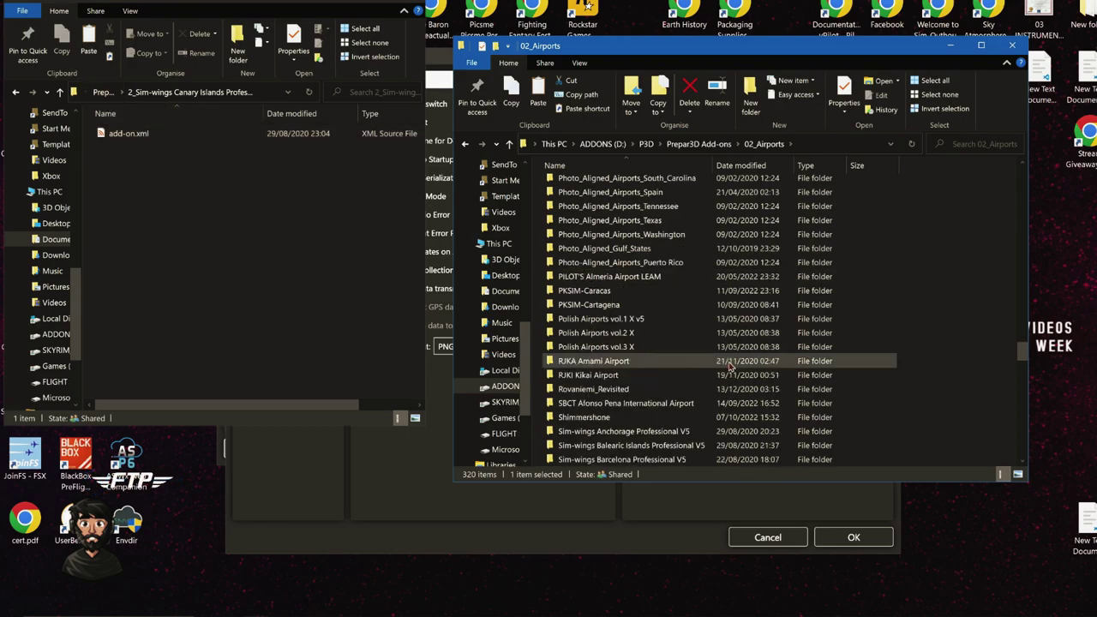
scroll(704, 371, down, 15)
scroll(704, 377, up, 15)
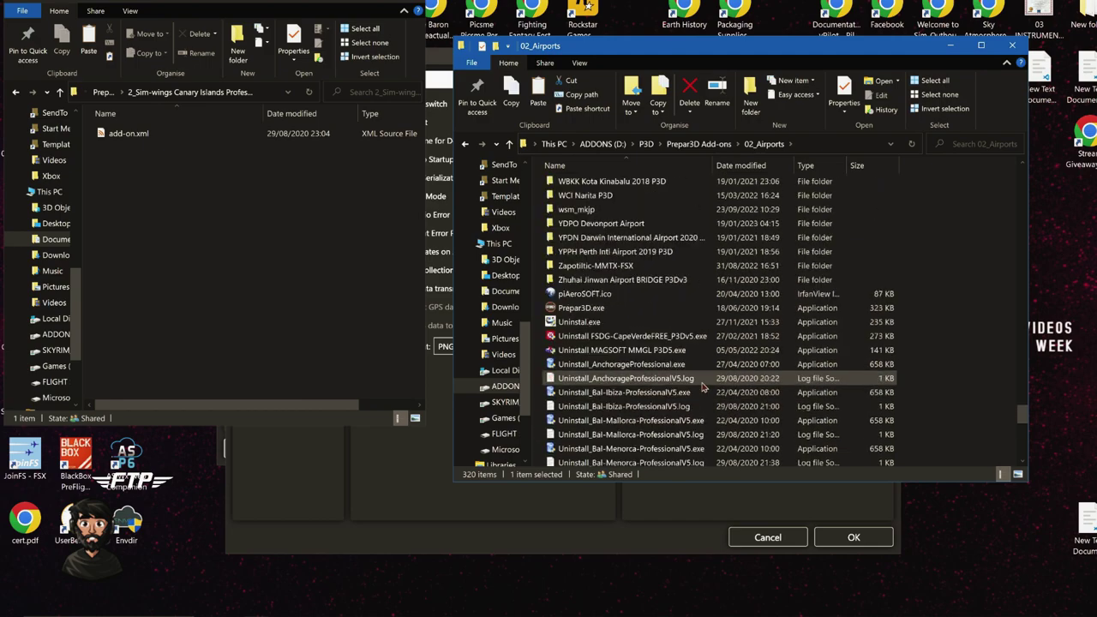
scroll(705, 428, up, 10)
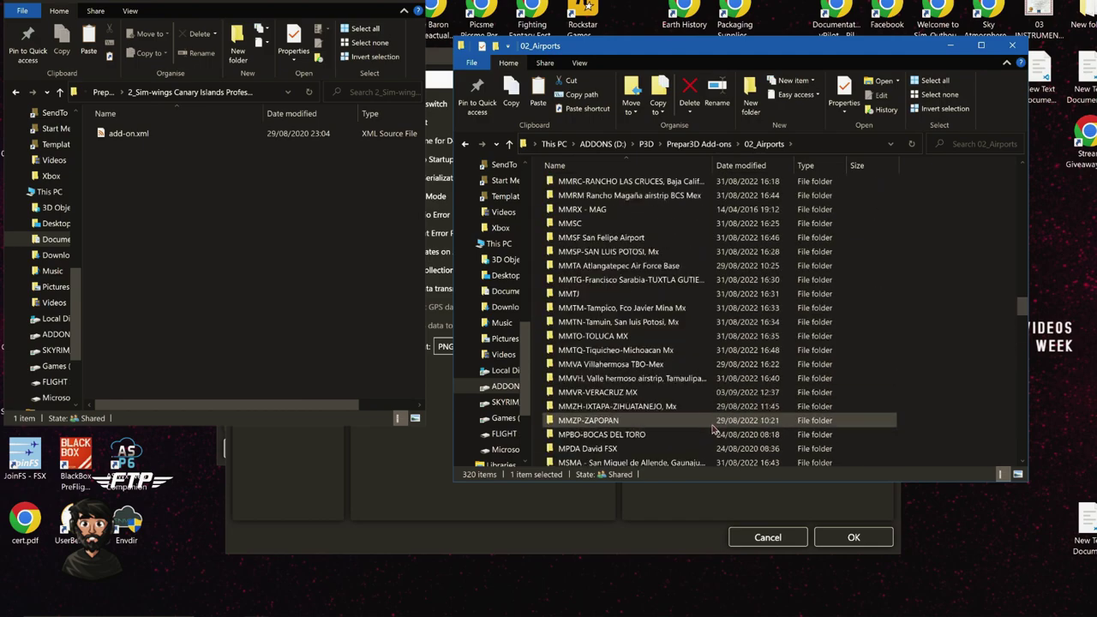
- Return to Prepar3D Add-ons and open the 07 Directory folder to view its stored add-on entries
click(705, 146)
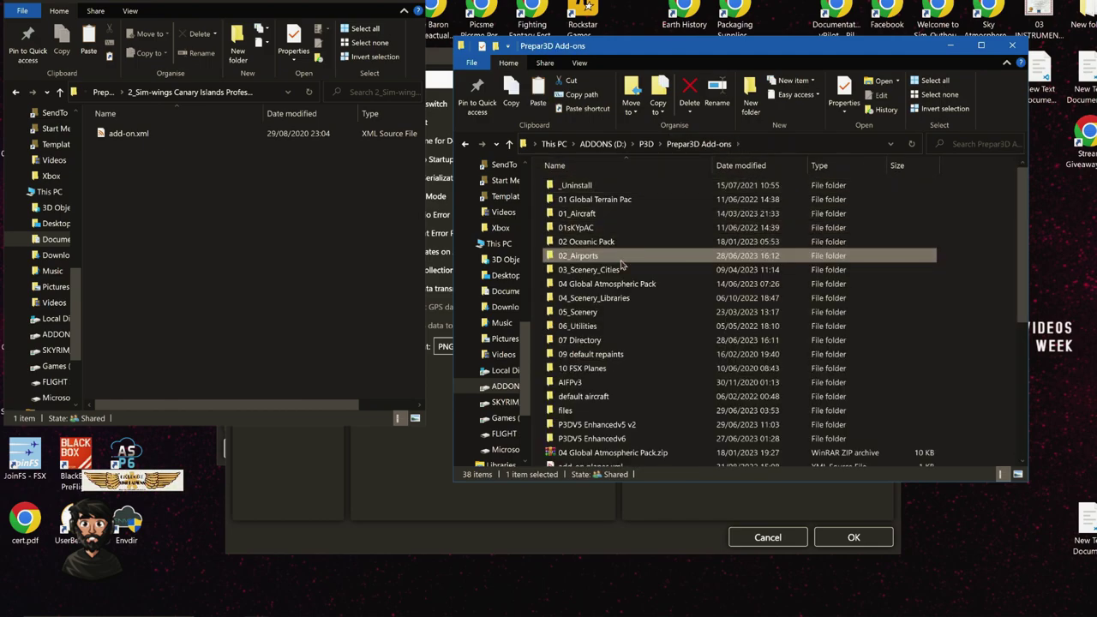
click(631, 339)
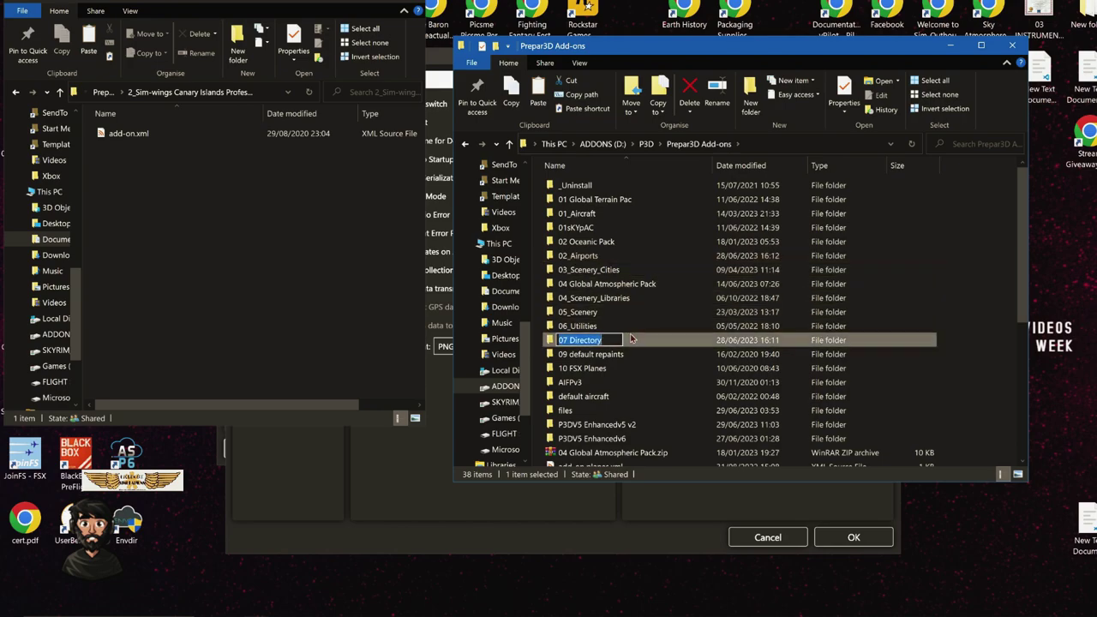
double_click(636, 340)
scroll(636, 393, down, 6)
scroll(636, 392, down, 6)
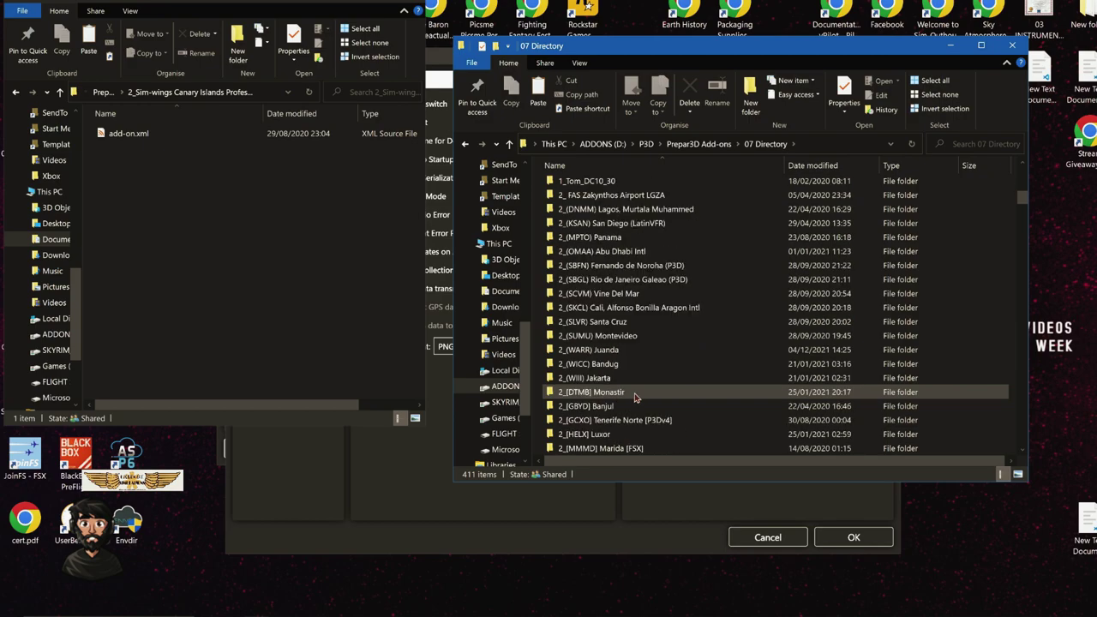
- Copy the 2_(WICC) Bandug folder from 07 Directory into Documents\Prepar3D v6 Add-ons, enlarging the destination window
click(643, 366)
mouse_move(645, 367)
mouse_down()
mouse_move(452, 343)
mouse_move(634, 364)
mouse_up()
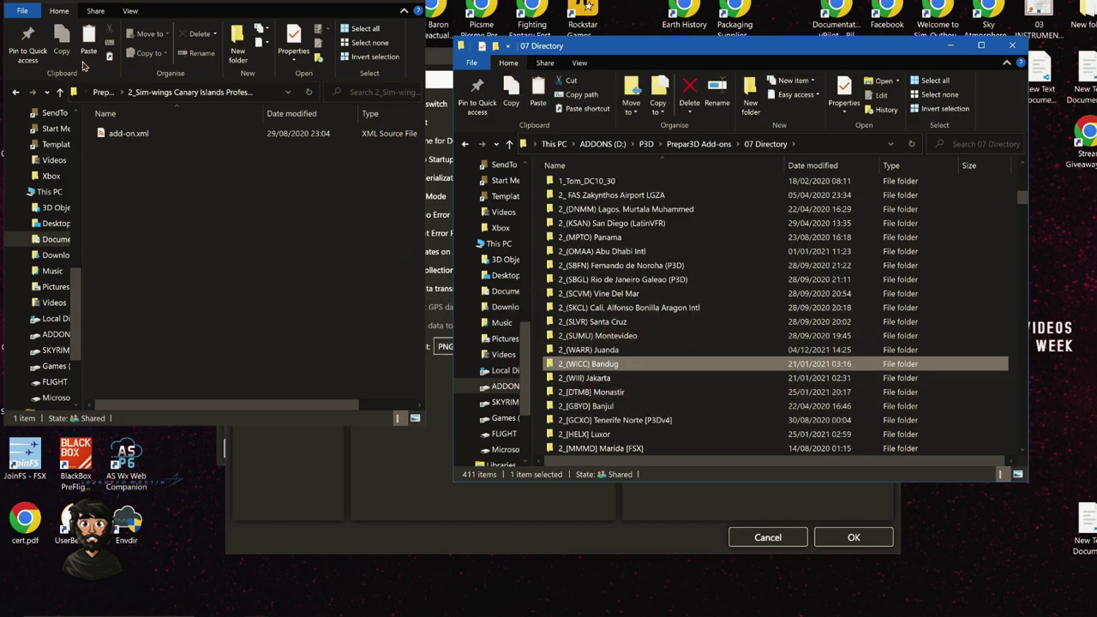
click(94, 92)
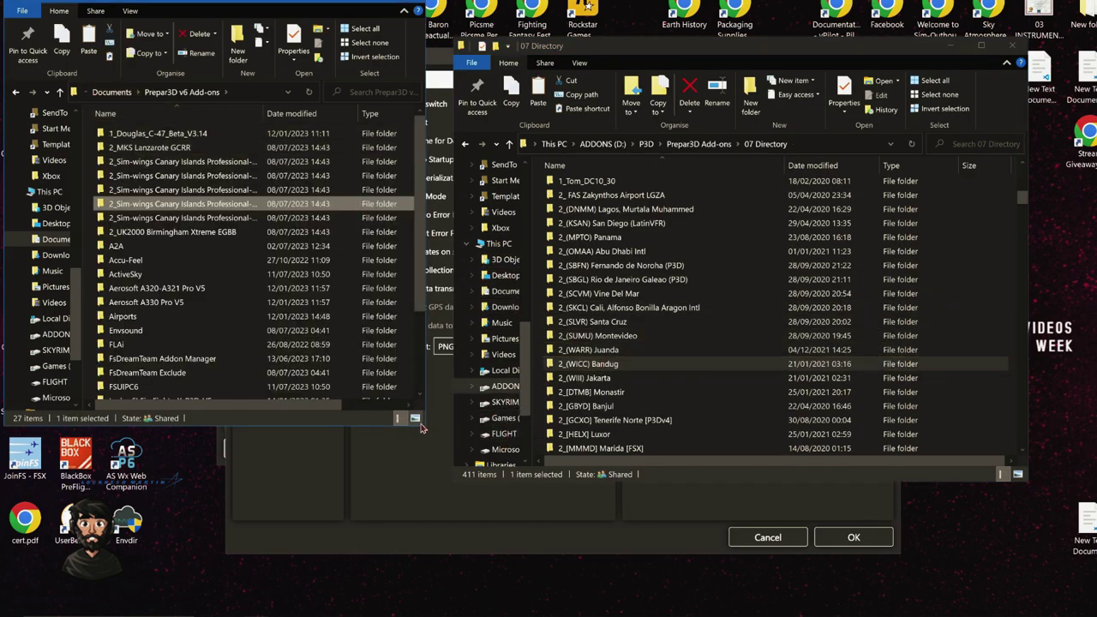
drag(425, 427, 526, 579)
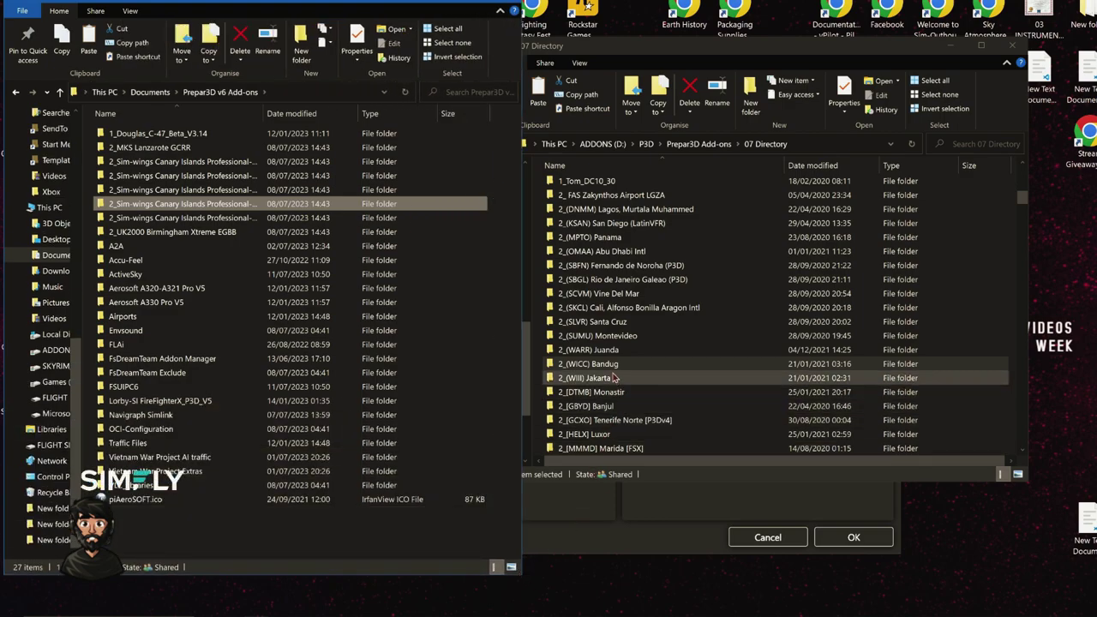
drag(616, 365, 467, 522)
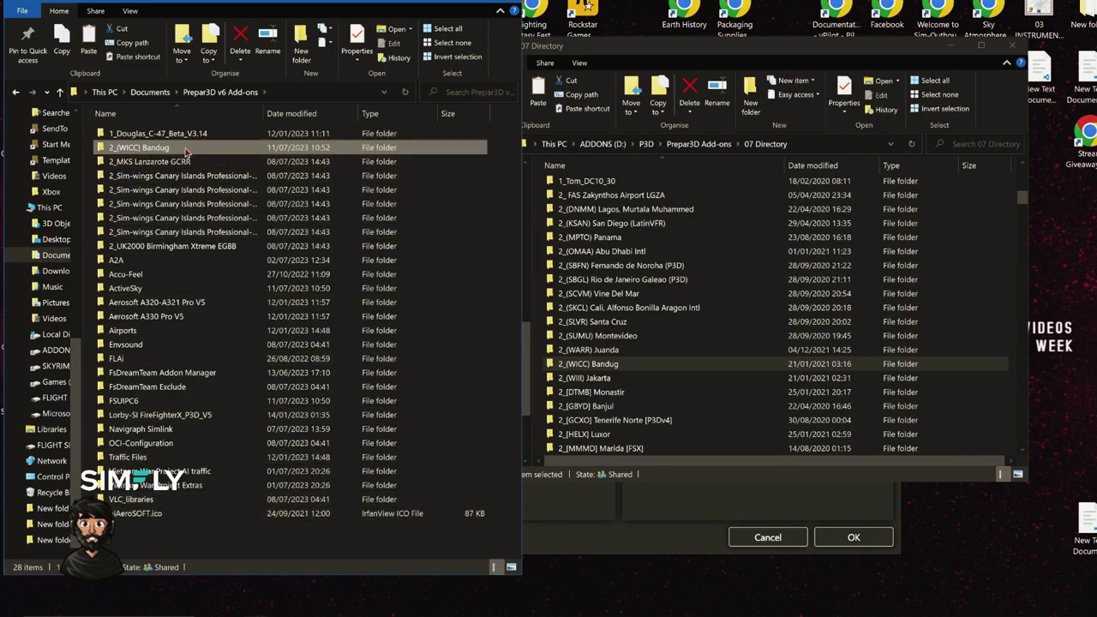
- Check the contents of the copied 2_(WICC) Bandug folder, and delete that copy from Prepar3D v6 Add-ons
double_click(185, 151)
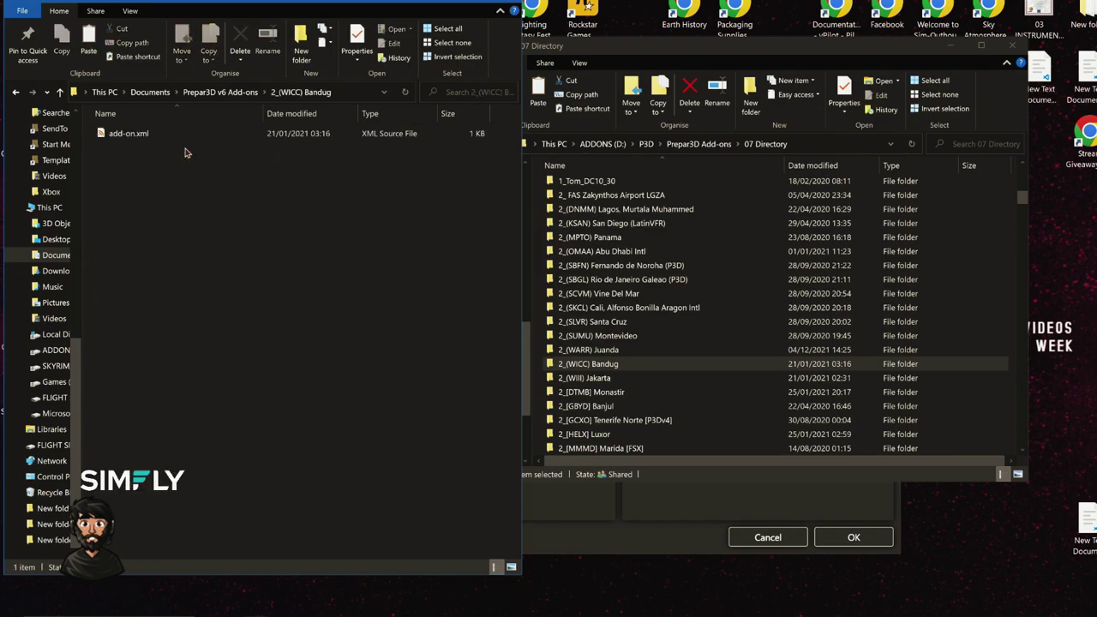
click(220, 92)
key(Delete)
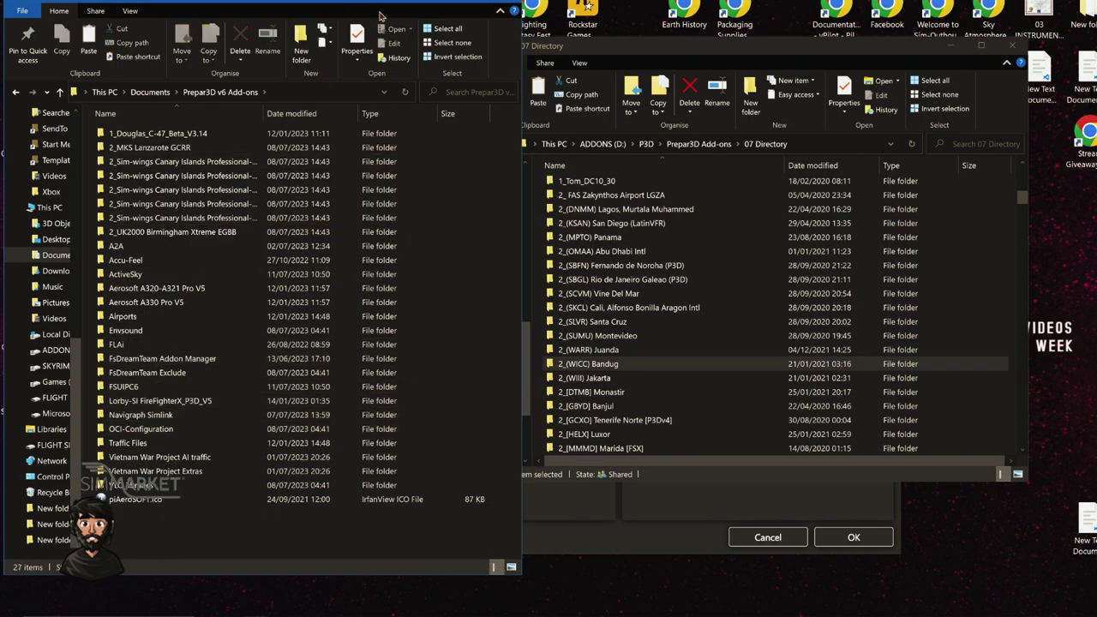
- Minimise both file windows, examine the area entries in the simulator's Scenery Library, and close the options without saving
click(432, 2)
click(952, 45)
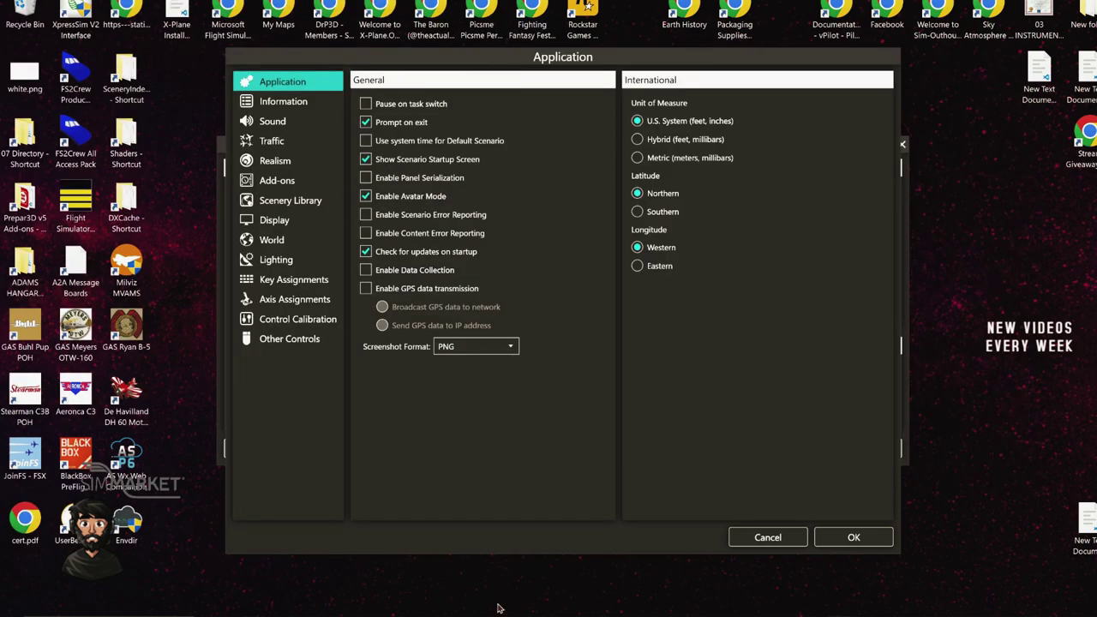
click(307, 200)
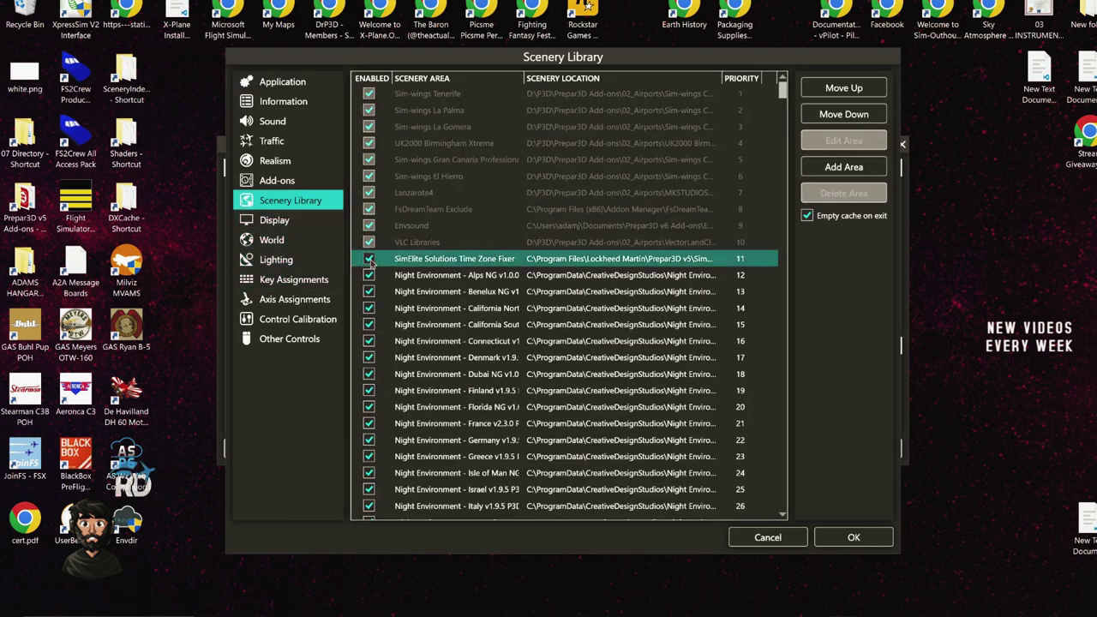
scroll(445, 304, down, 8)
scroll(442, 313, down, 8)
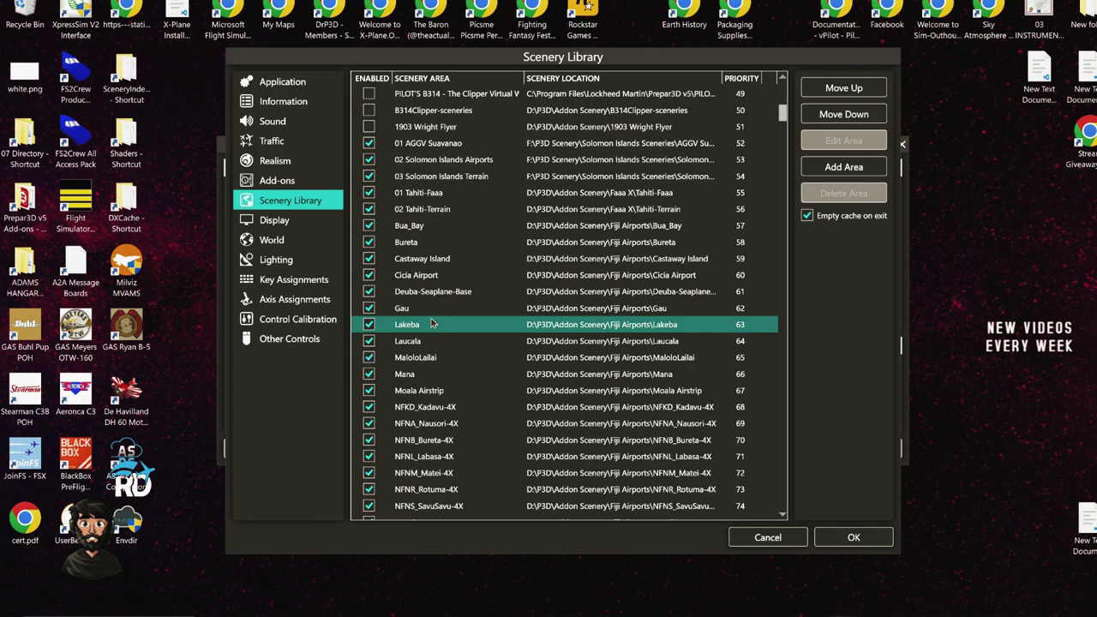
scroll(433, 323, down, 15)
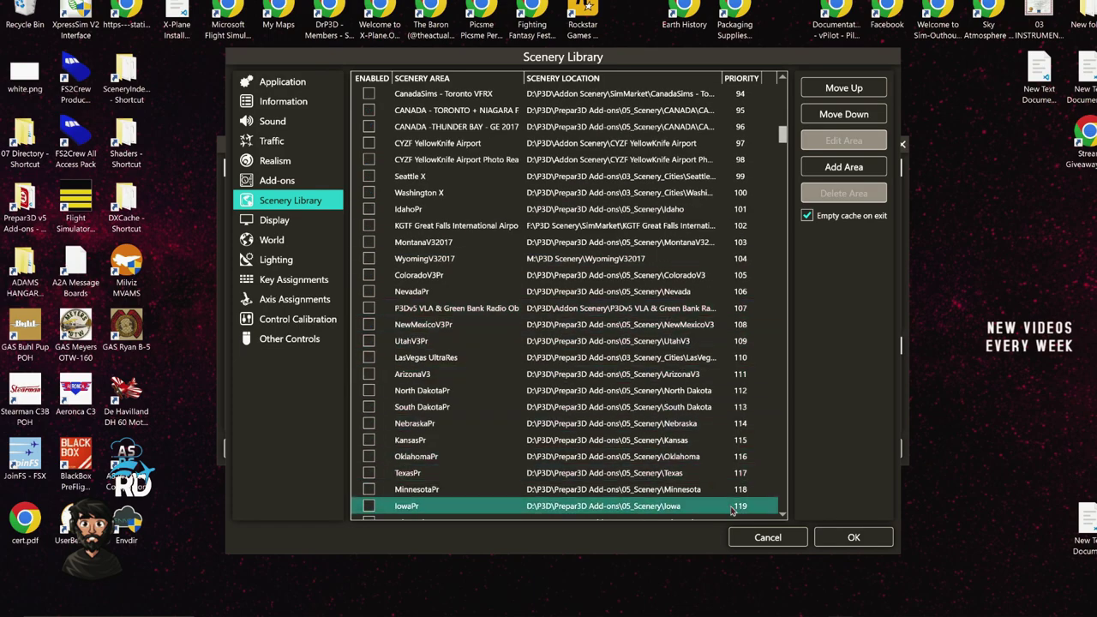
click(767, 537)
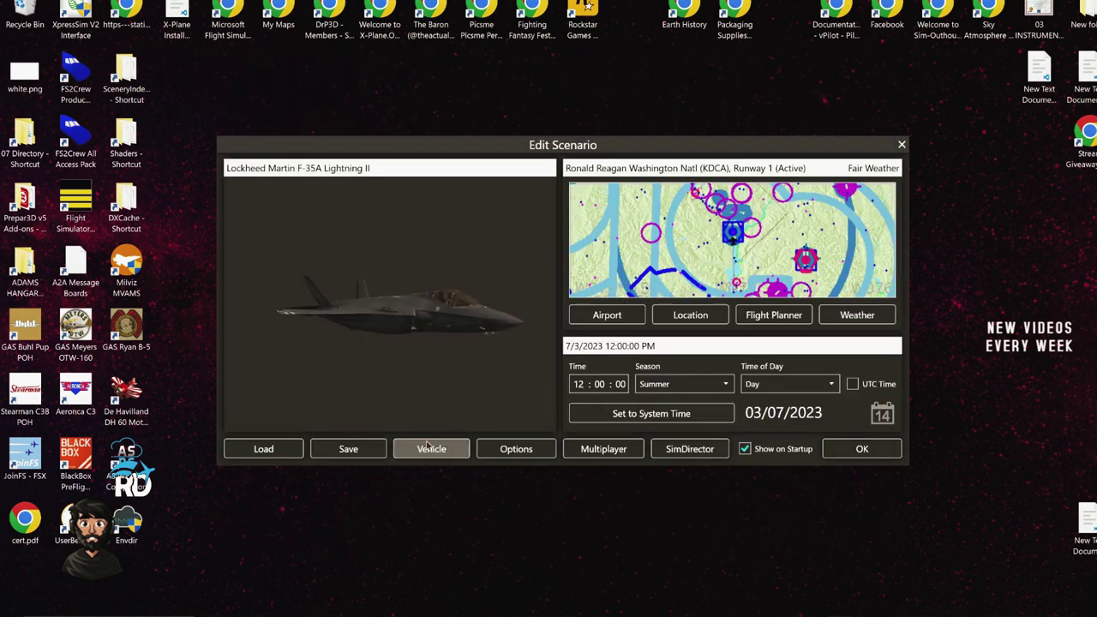
- Search the vehicles for 747 and choose the British Caledonian 747-400M V3 as the scenario aircraft
click(429, 448)
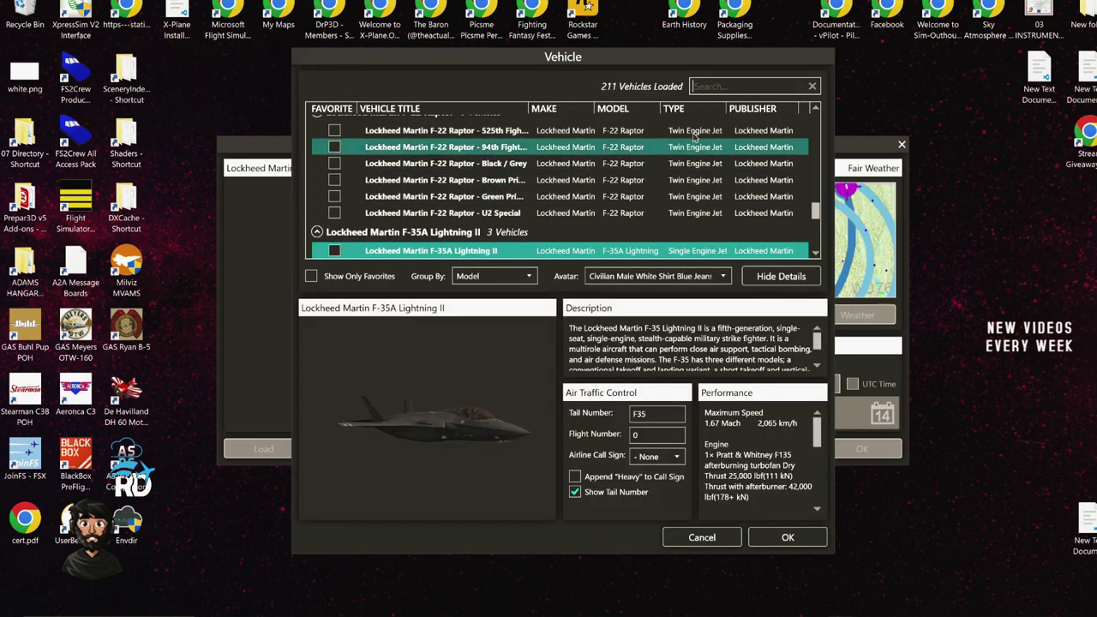
text(7)
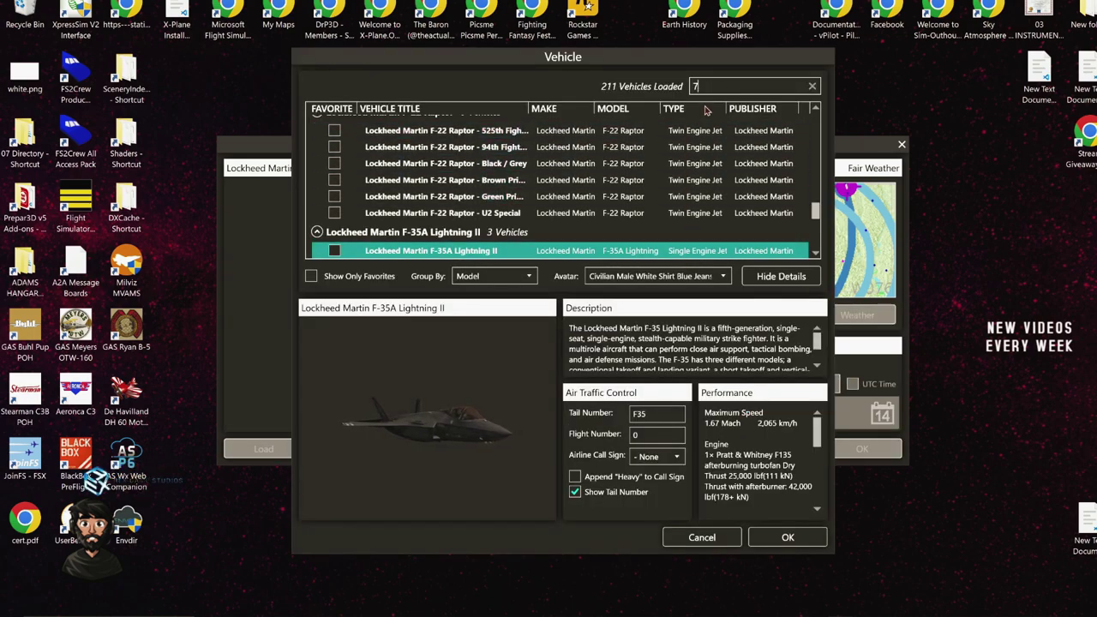
text(47)
scroll(540, 230, down, 8)
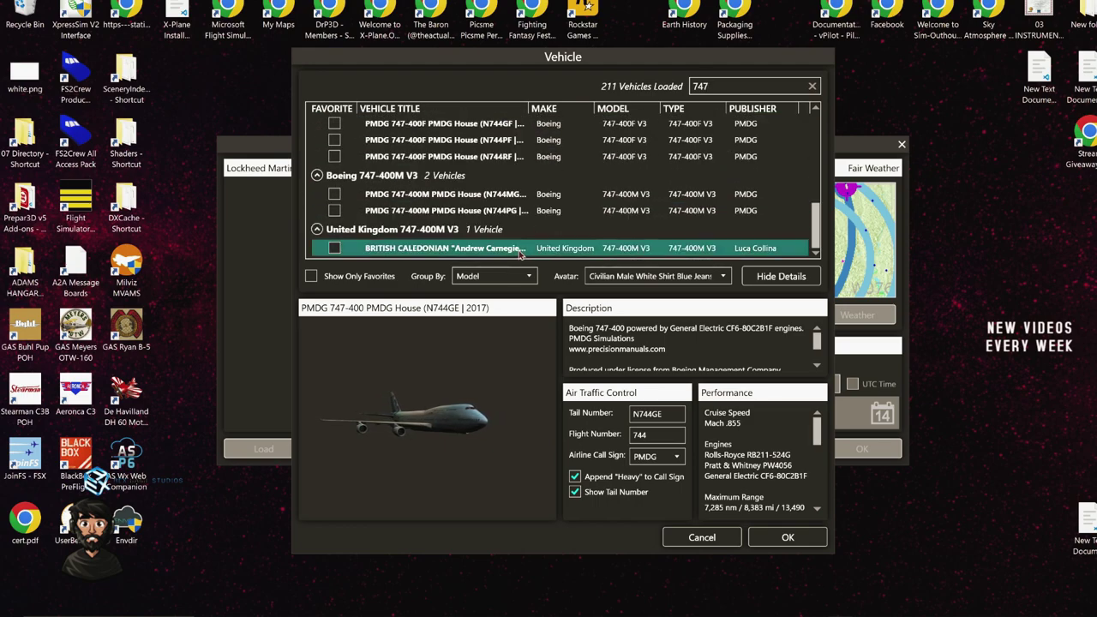
click(538, 247)
click(785, 537)
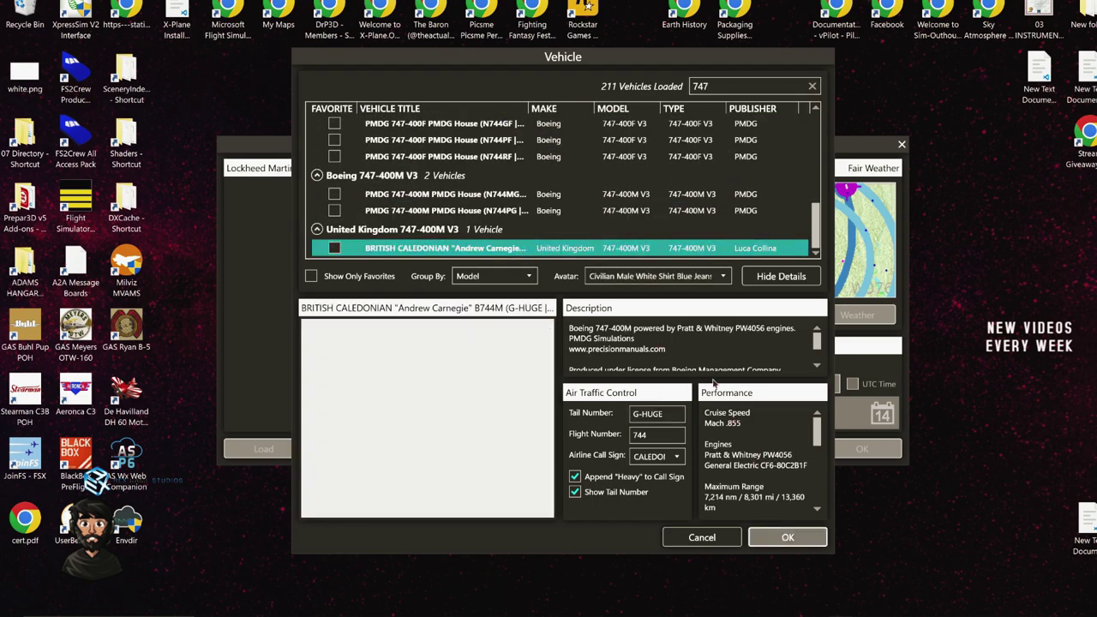
- Set the scenario to the system time and start loading the flight
click(651, 413)
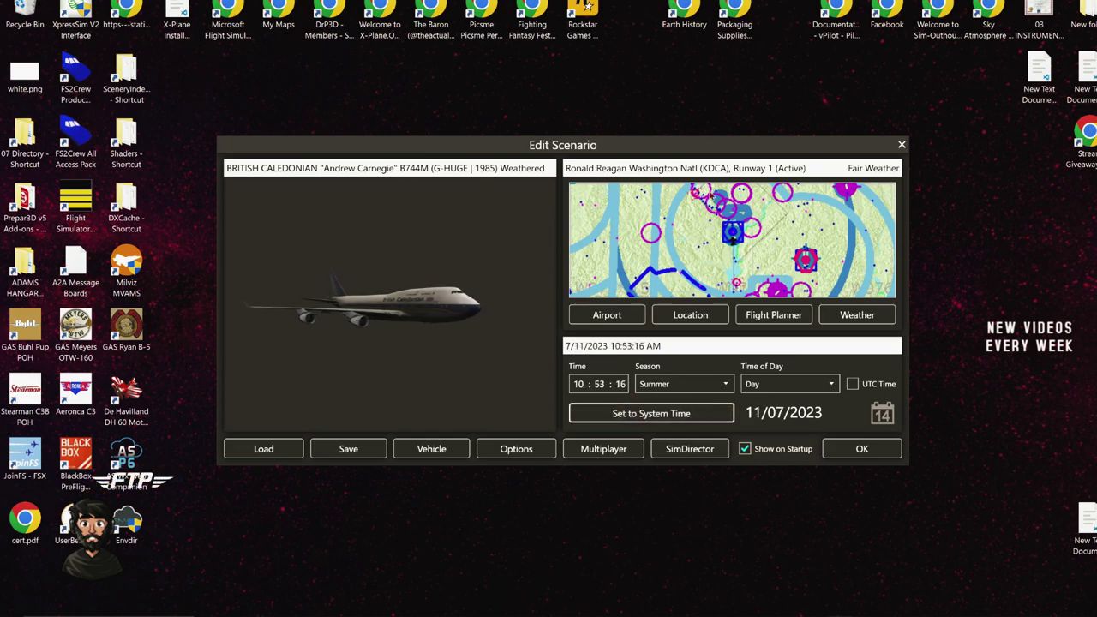
click(854, 457)
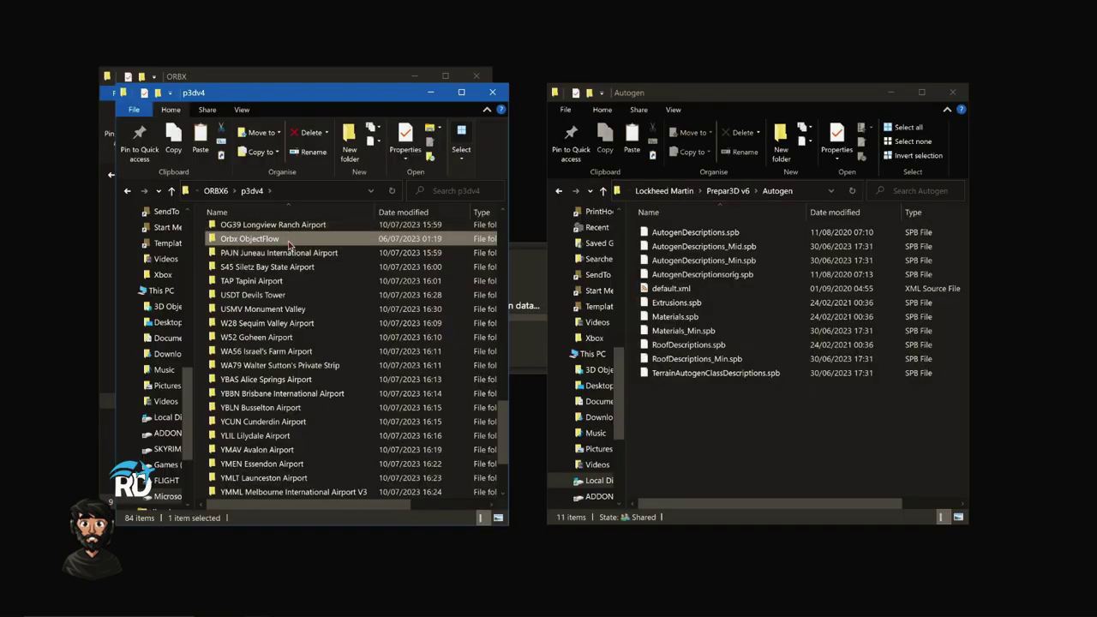
- Look through the Orbx airport and scenery folders in ORBX6\p3dv4, spreading the file windows apart, and close that folder's window
scroll(300, 360, down, 10)
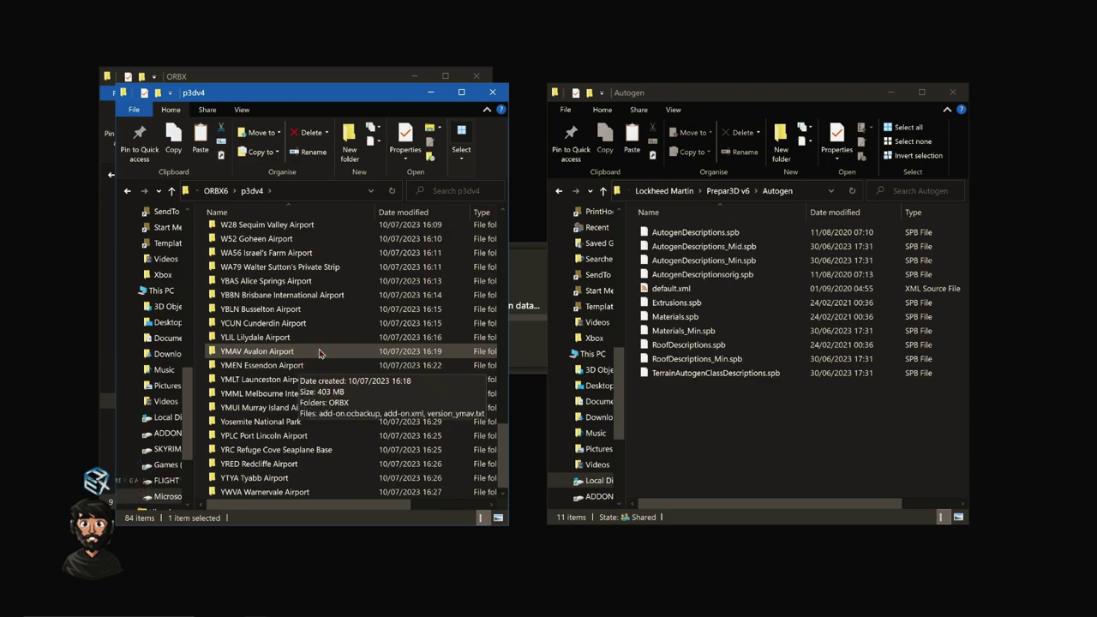
drag(633, 100, 771, 36)
drag(361, 103, 539, 121)
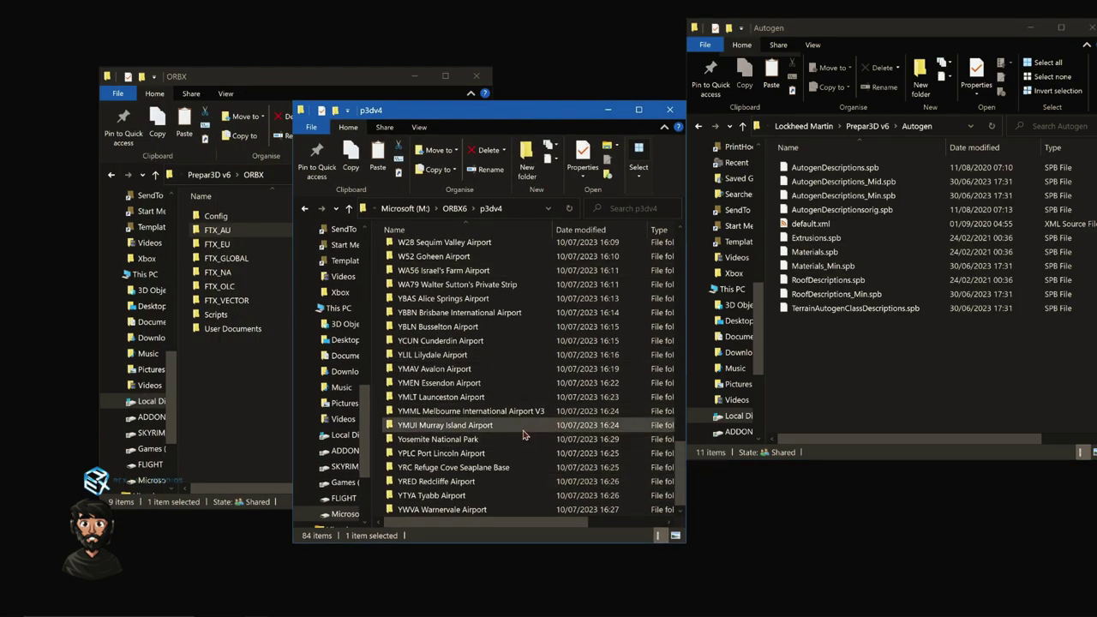
scroll(492, 439, up, 20)
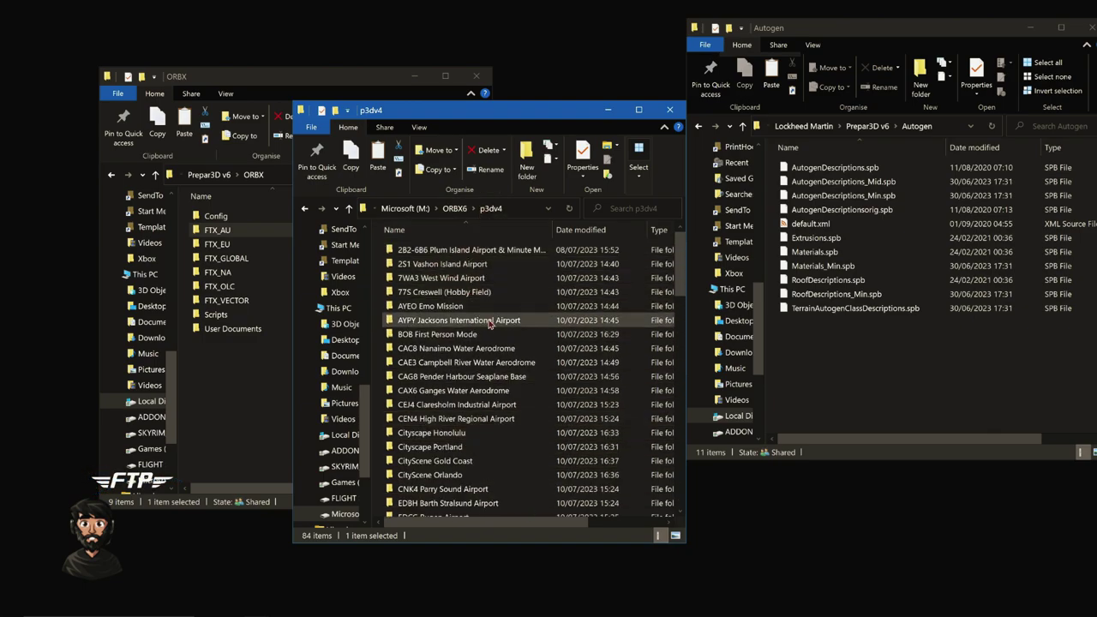
scroll(490, 322, down, 7)
scroll(478, 337, down, 7)
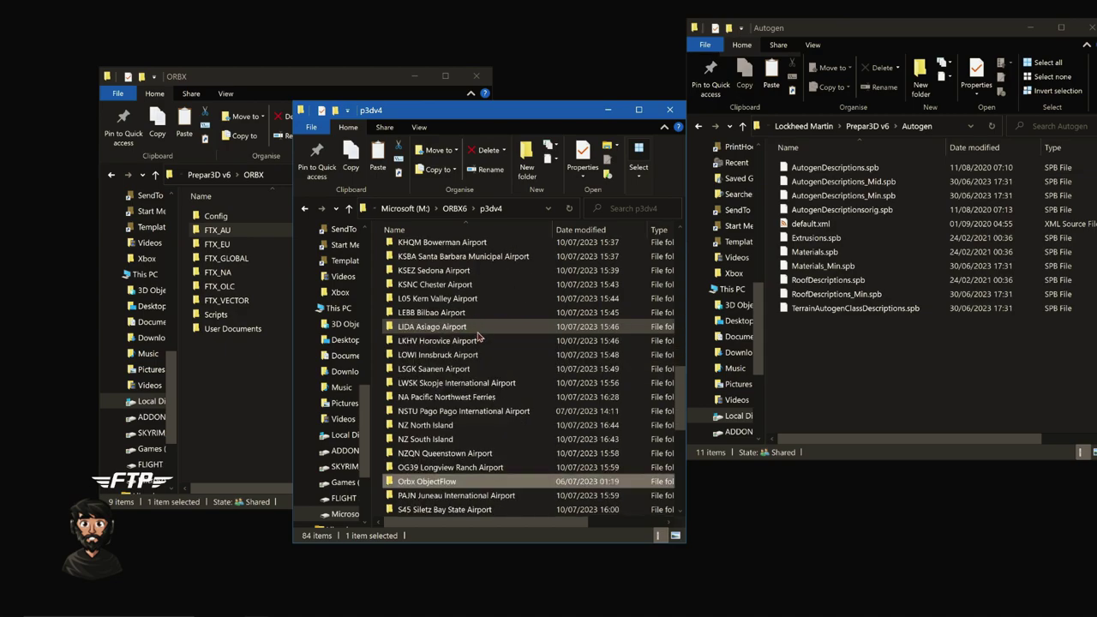
scroll(500, 353, down, 7)
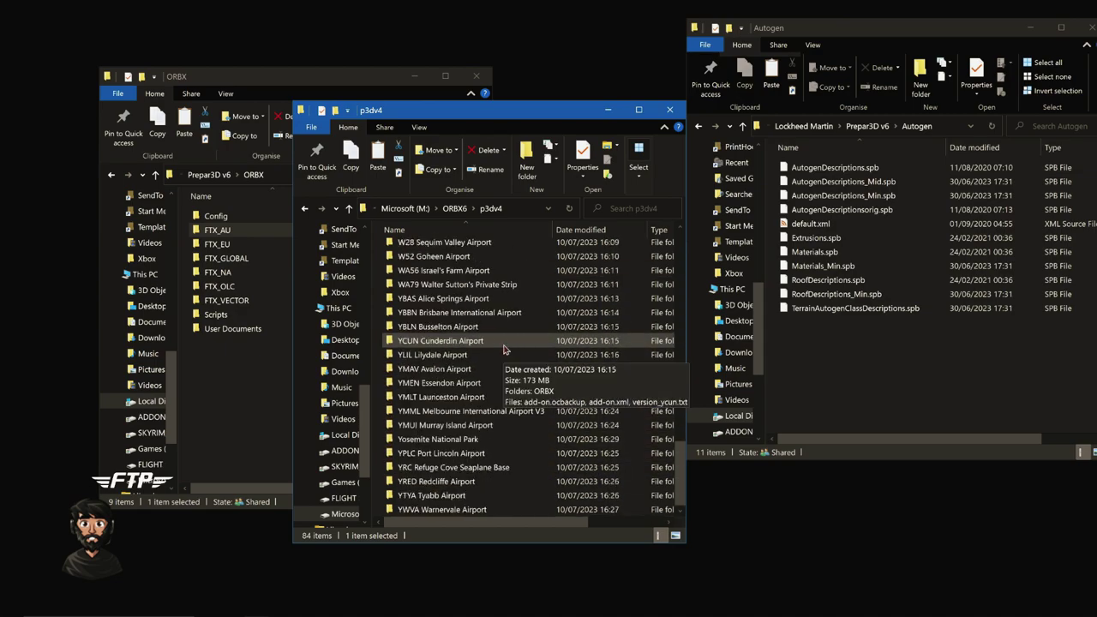
click(671, 110)
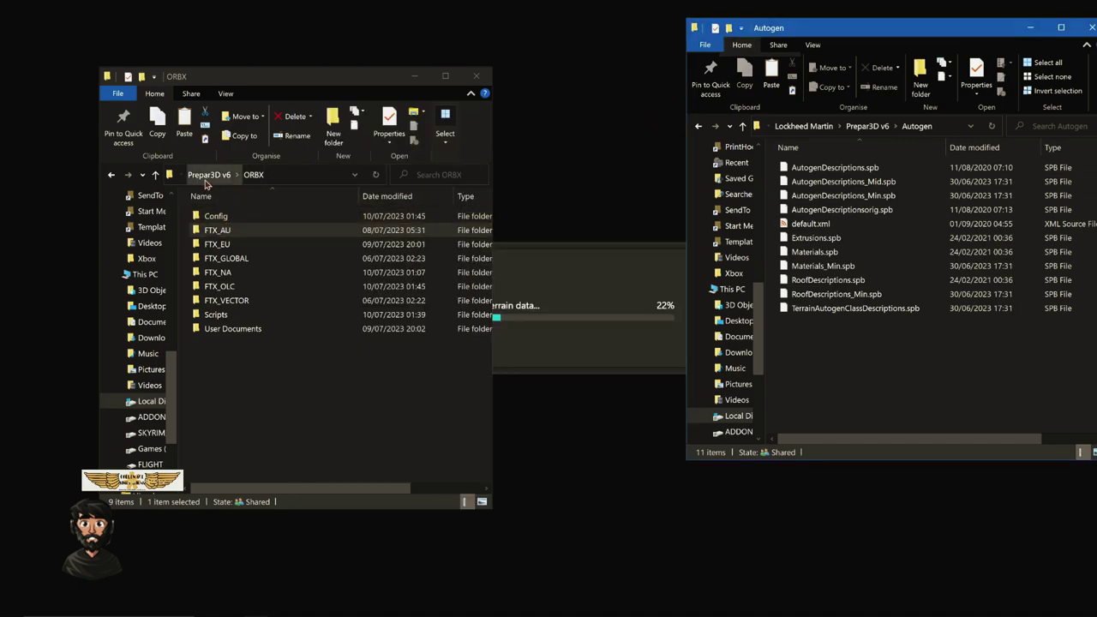
- Open custom.gb_base in ORBX\Scripts, select AutogenDescriptions.spb and AutogenDescriptions_Legacy.spb, and place the Autogen window beside it
double_click(231, 315)
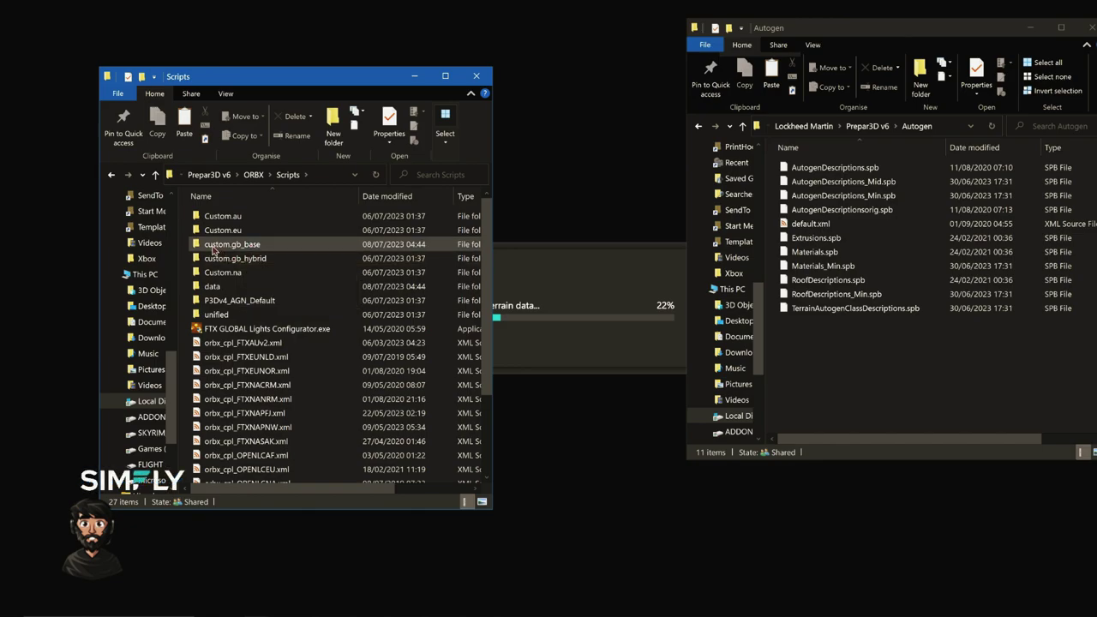
double_click(282, 247)
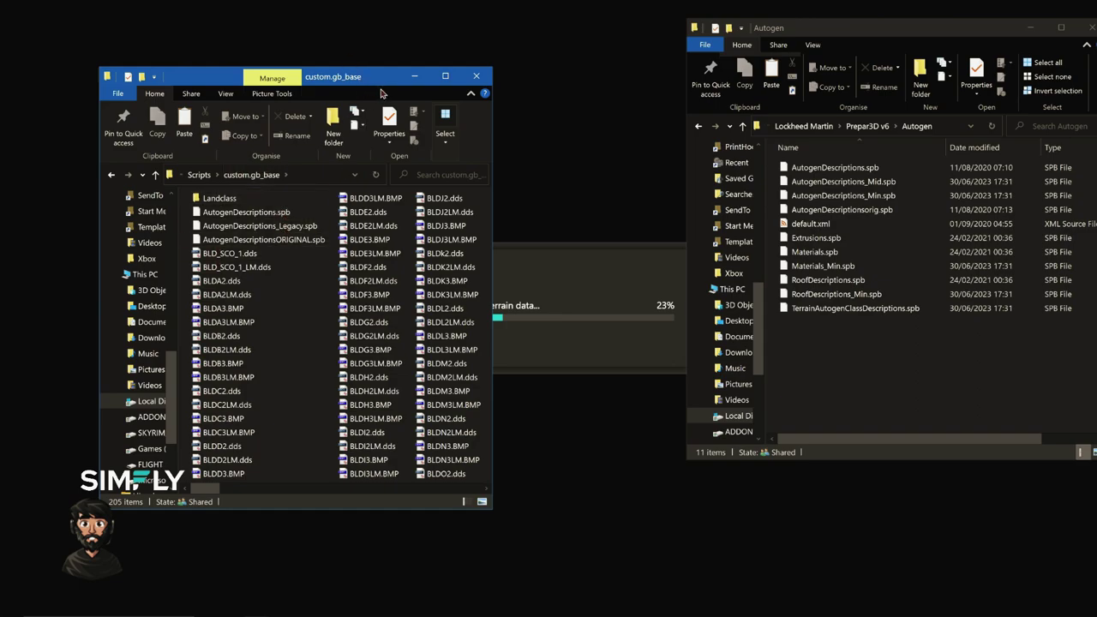
drag(381, 84, 388, 60)
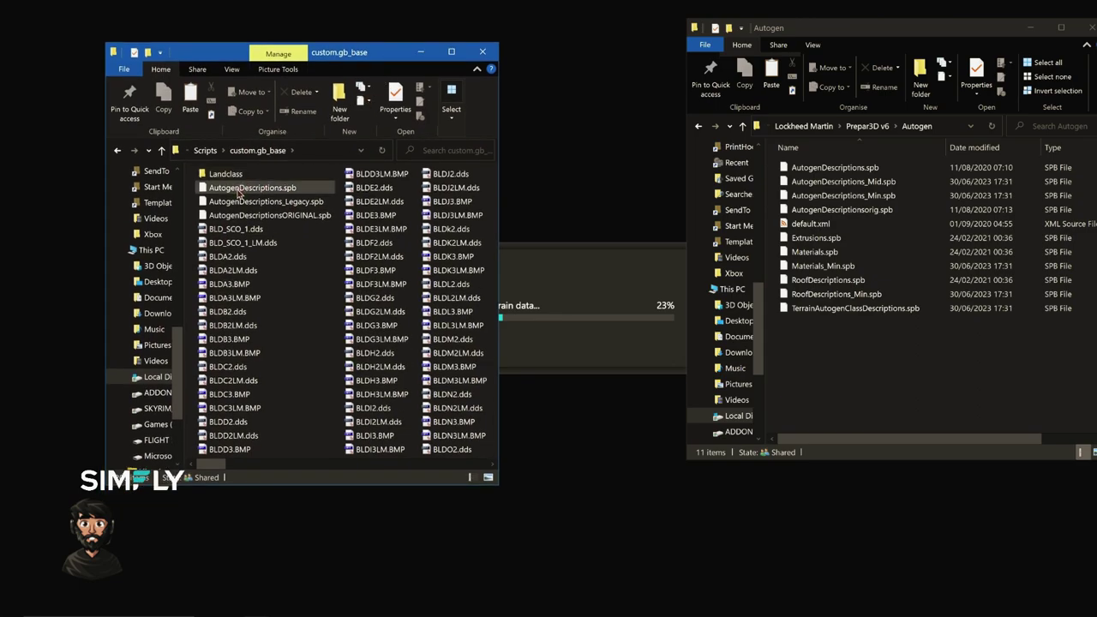
click(241, 187)
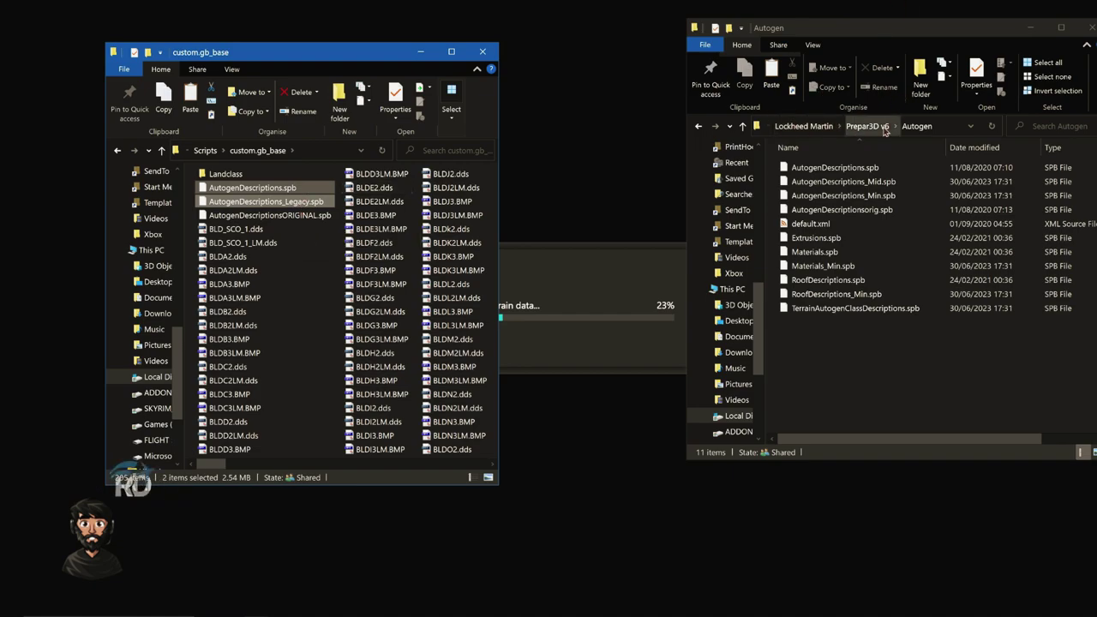
drag(897, 33, 726, 60)
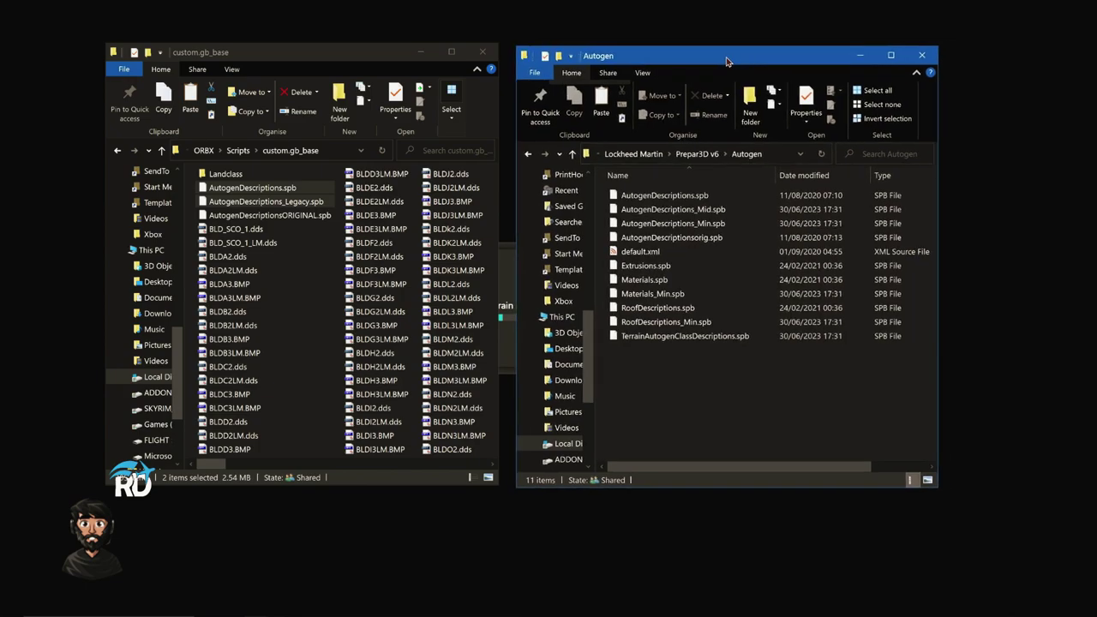
- Compare the AutogenDescriptions files in custom.gb_base with AutogenDescriptions.spb and AutogenDescriptionsorig.spb in the Prepar3D v6 Autogen folder
click(686, 199)
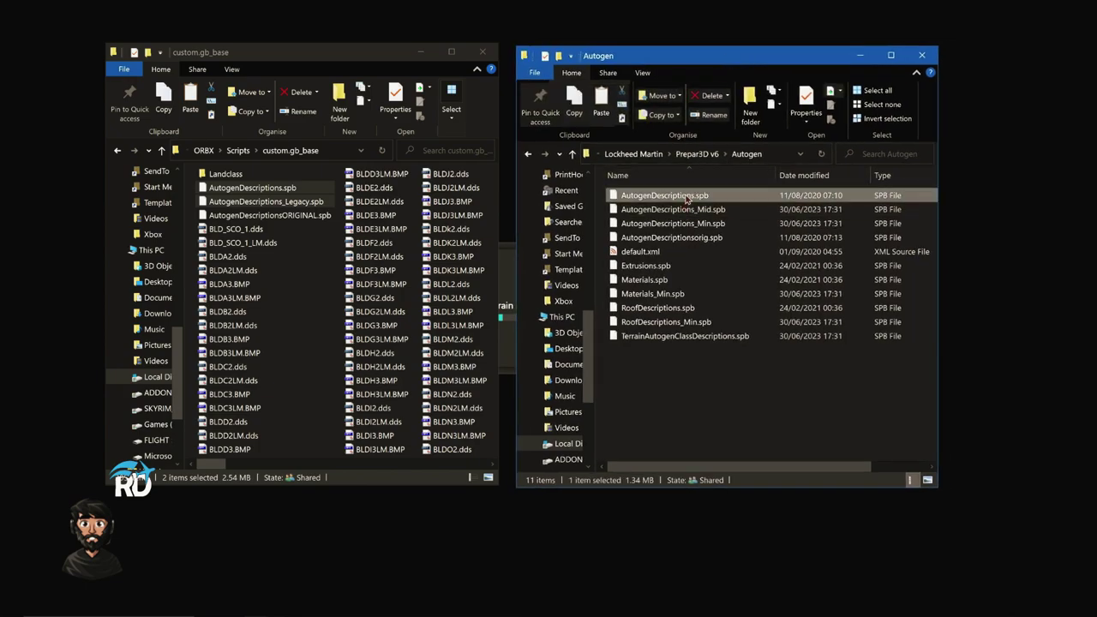
ctrl+click(683, 240)
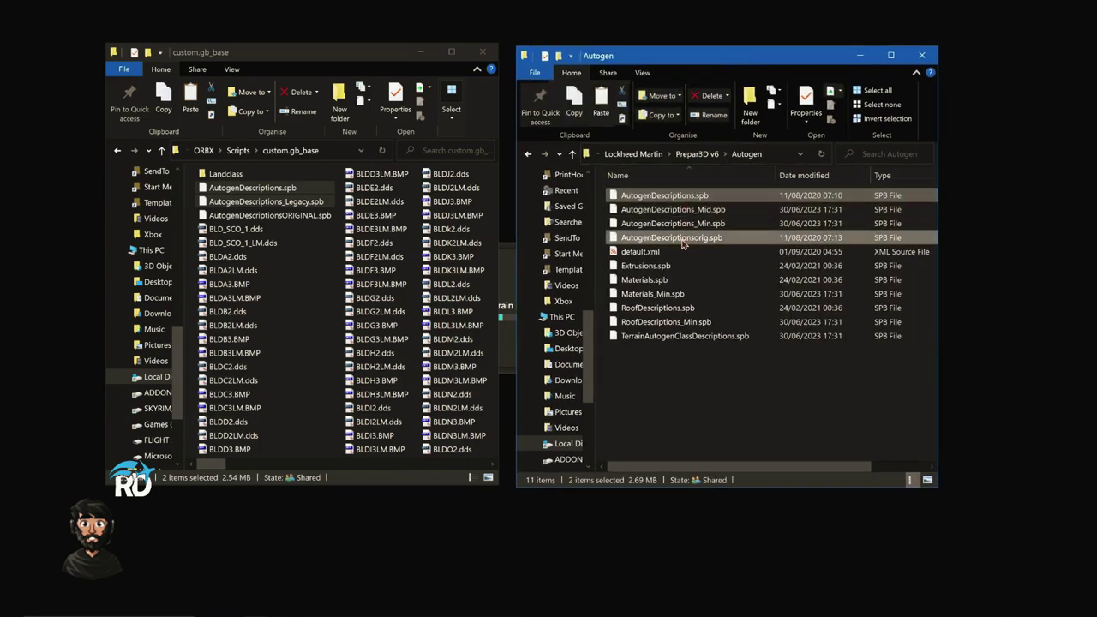
click(669, 370)
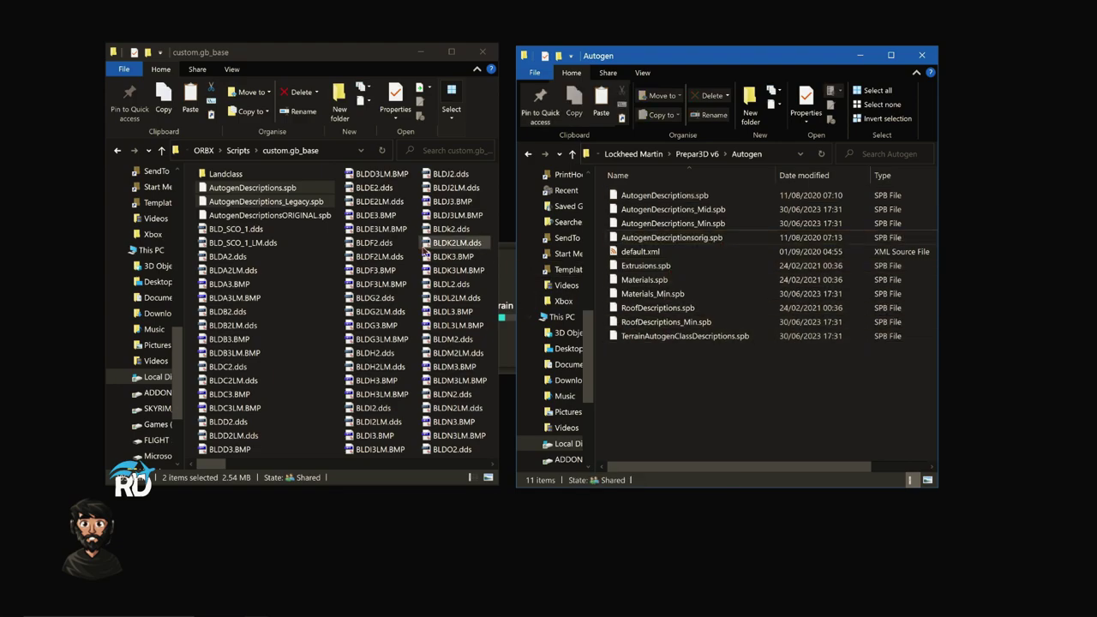
click(269, 192)
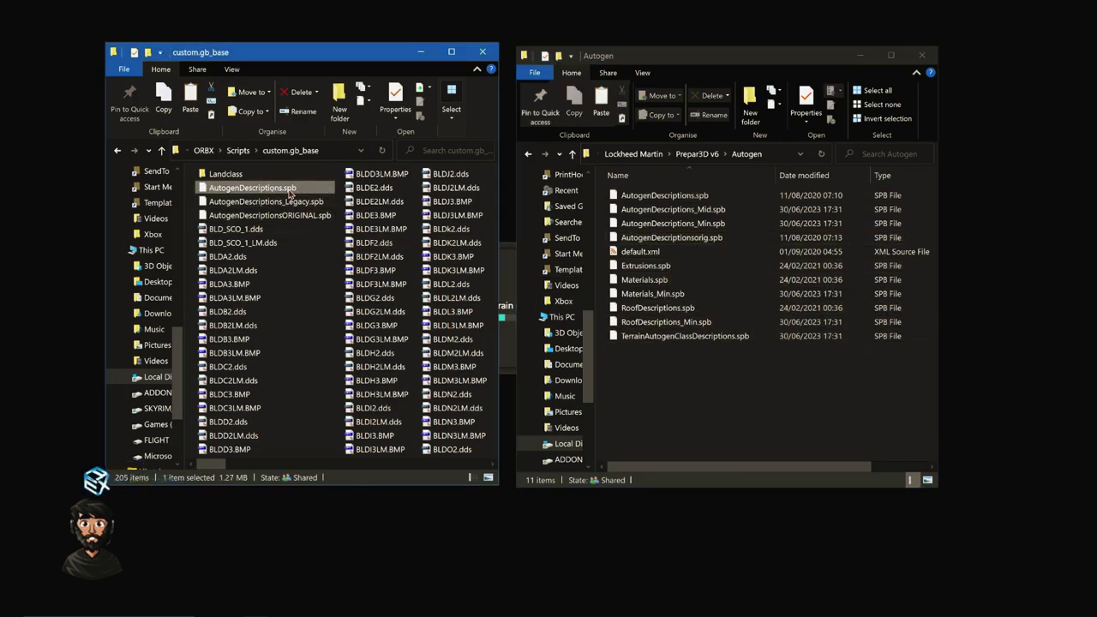
click(282, 217)
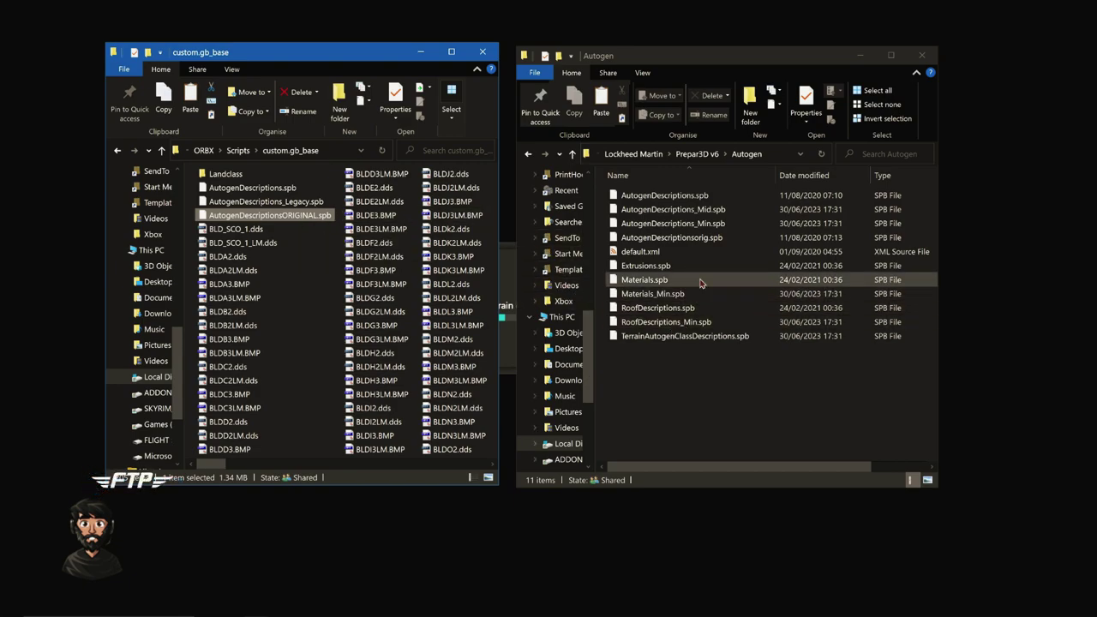
click(701, 242)
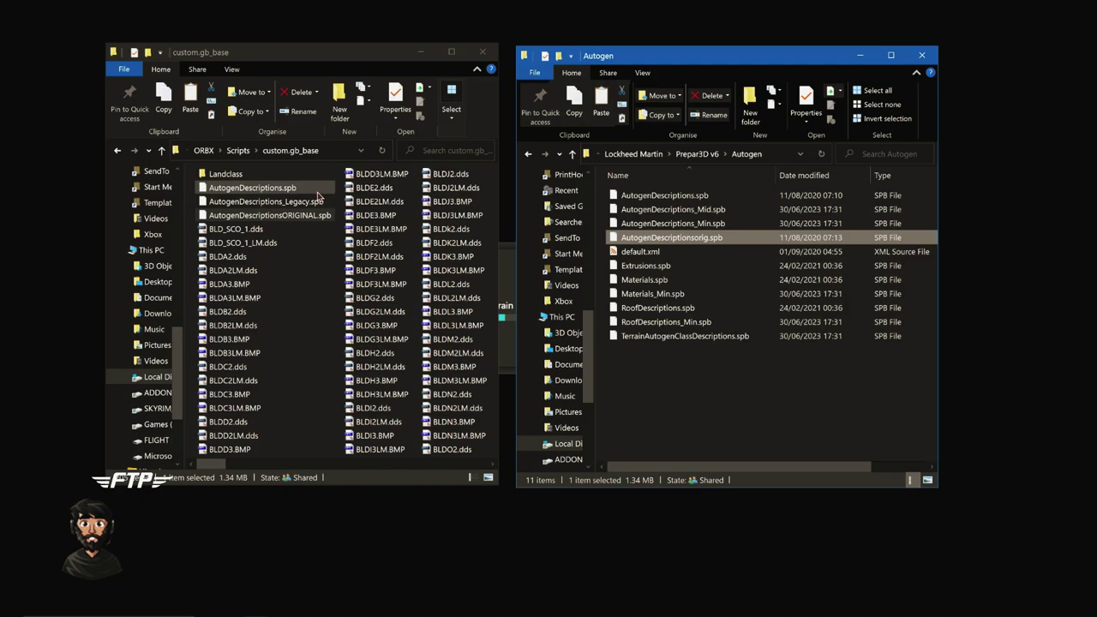
- Delete AutogenDescriptions_Legacy.spb from custom.gb_base, and close the Autogen folder window
click(285, 205)
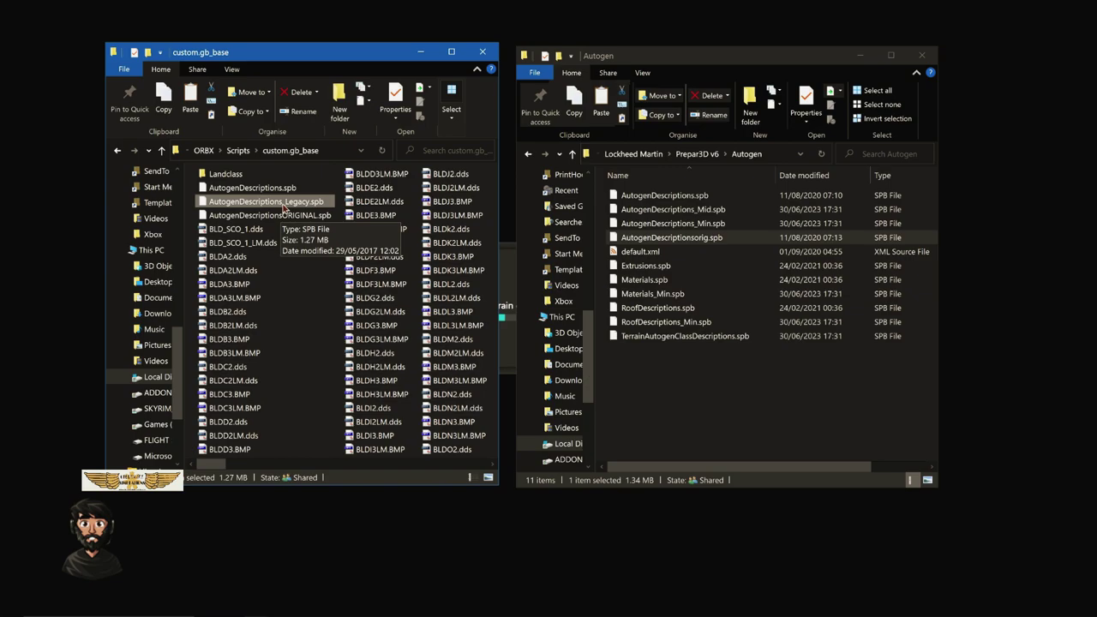
key(Delete)
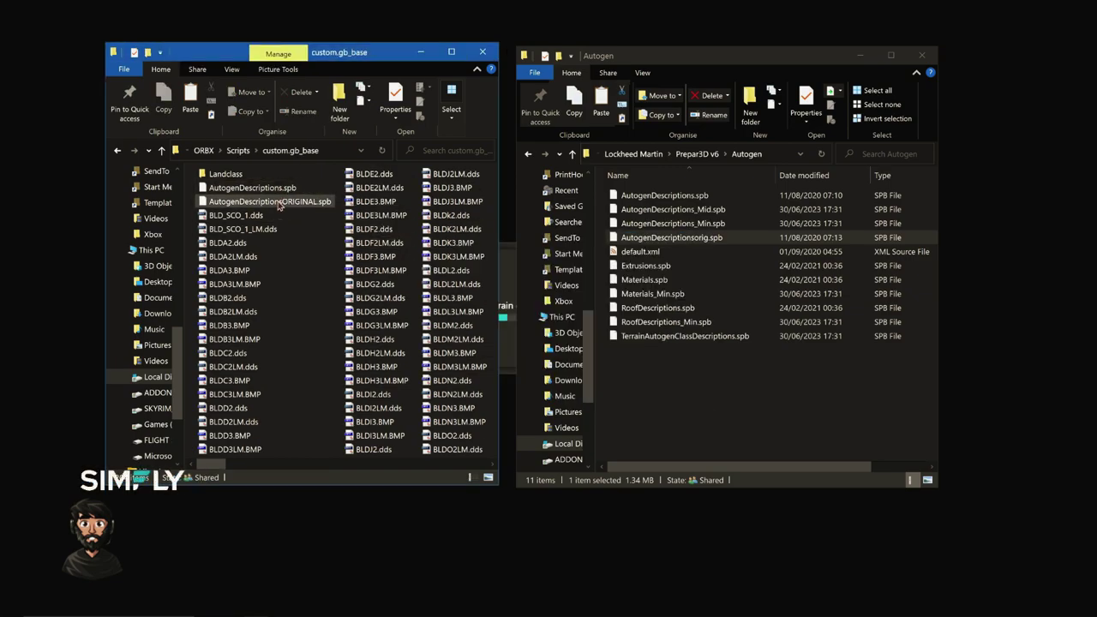
click(672, 197)
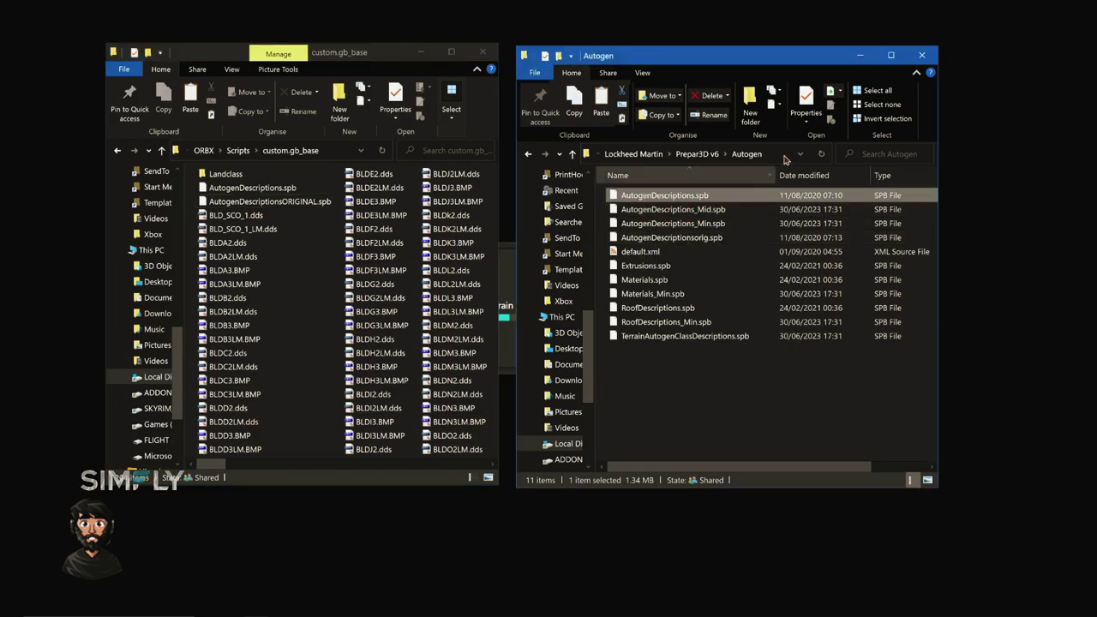
click(923, 57)
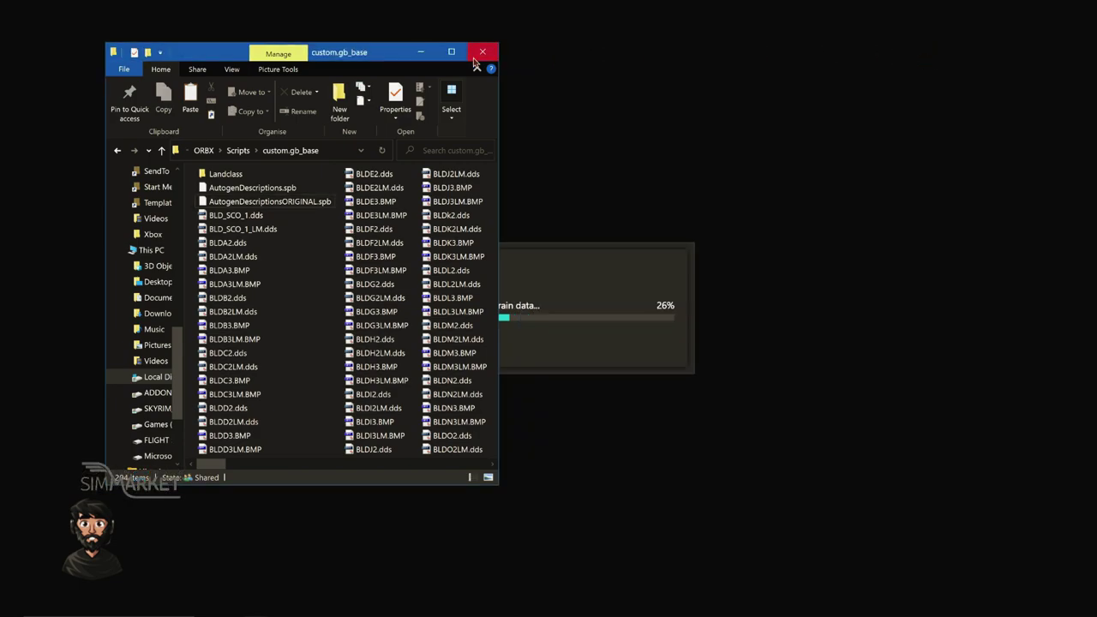
- Browse from the C: drive's Users folder to the user profile's AppData\Roaming\Lockheed Martin\Prepar3D v6 folder
click(150, 249)
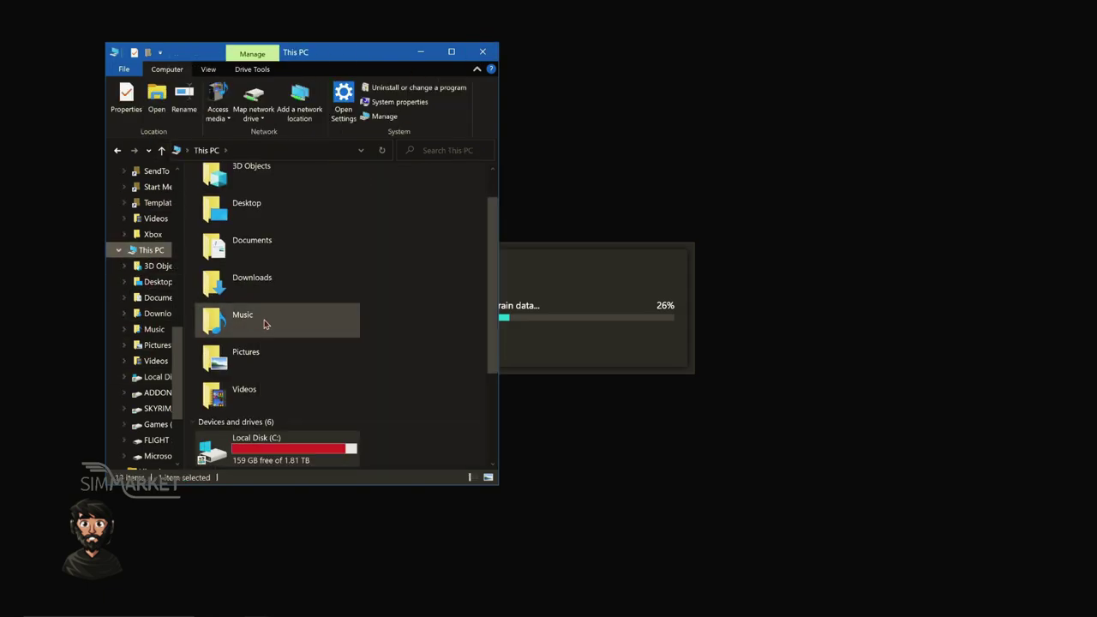
double_click(268, 448)
scroll(264, 410, down, 5)
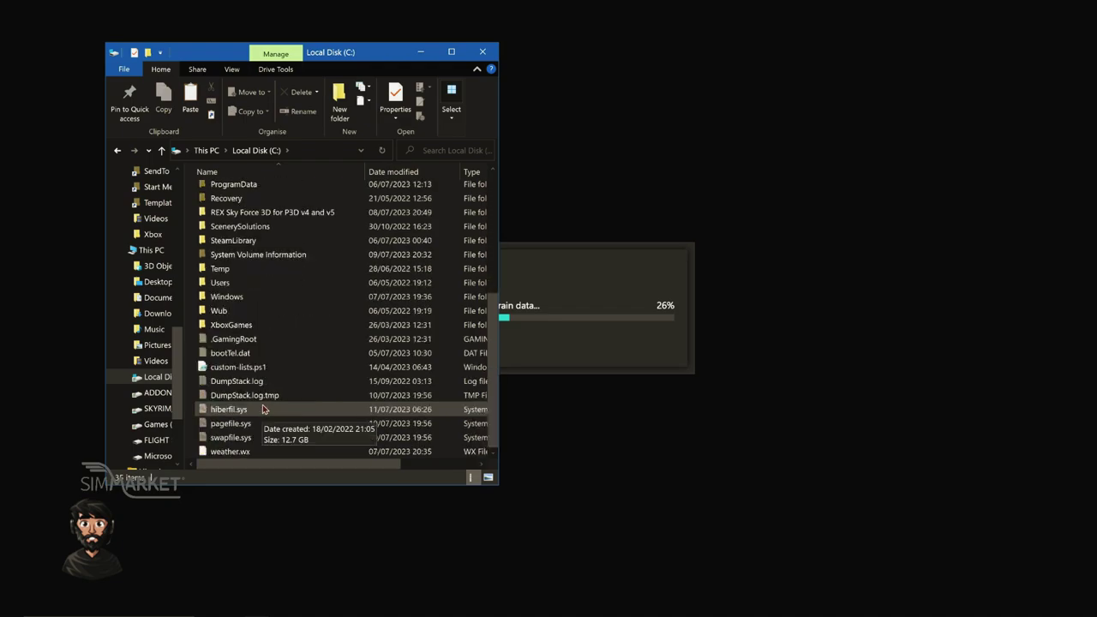
double_click(270, 285)
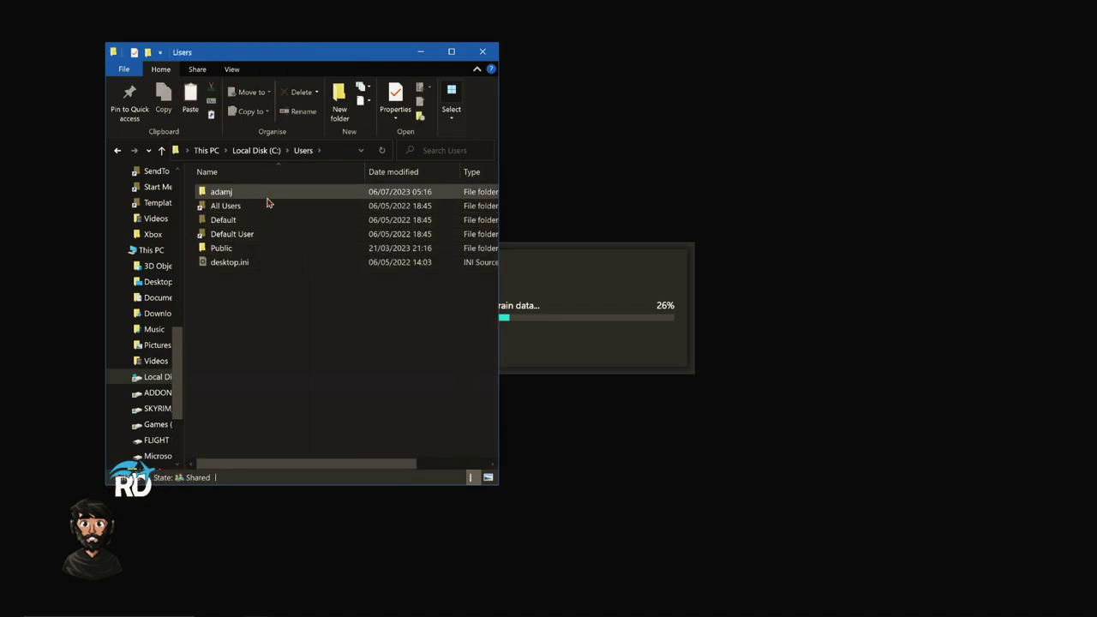
double_click(267, 194)
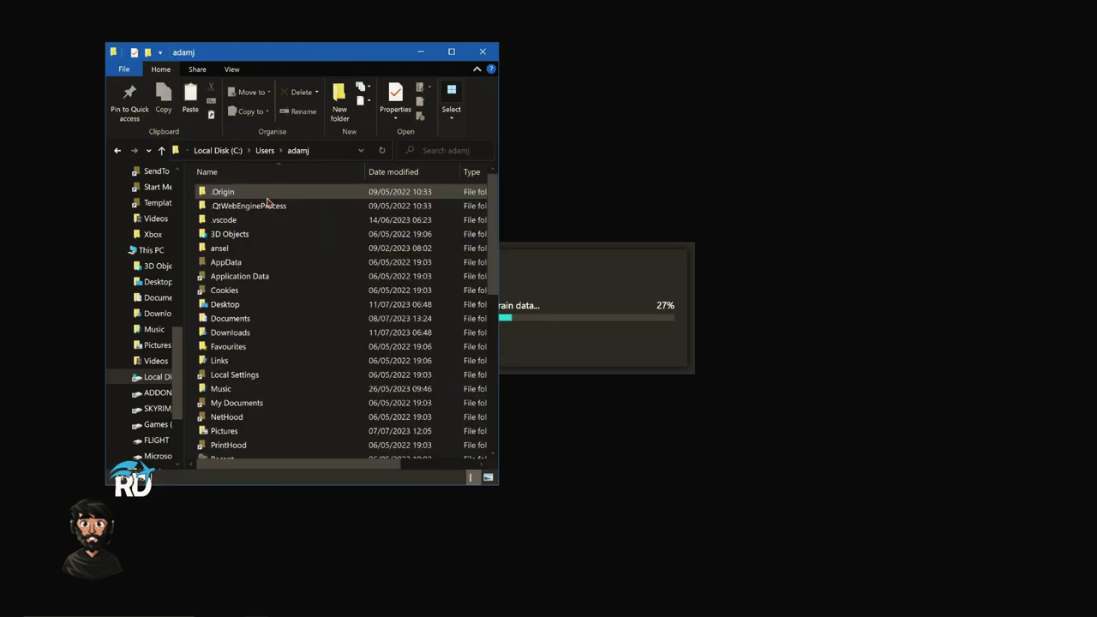
double_click(273, 266)
double_click(269, 219)
scroll(295, 398, down, 3)
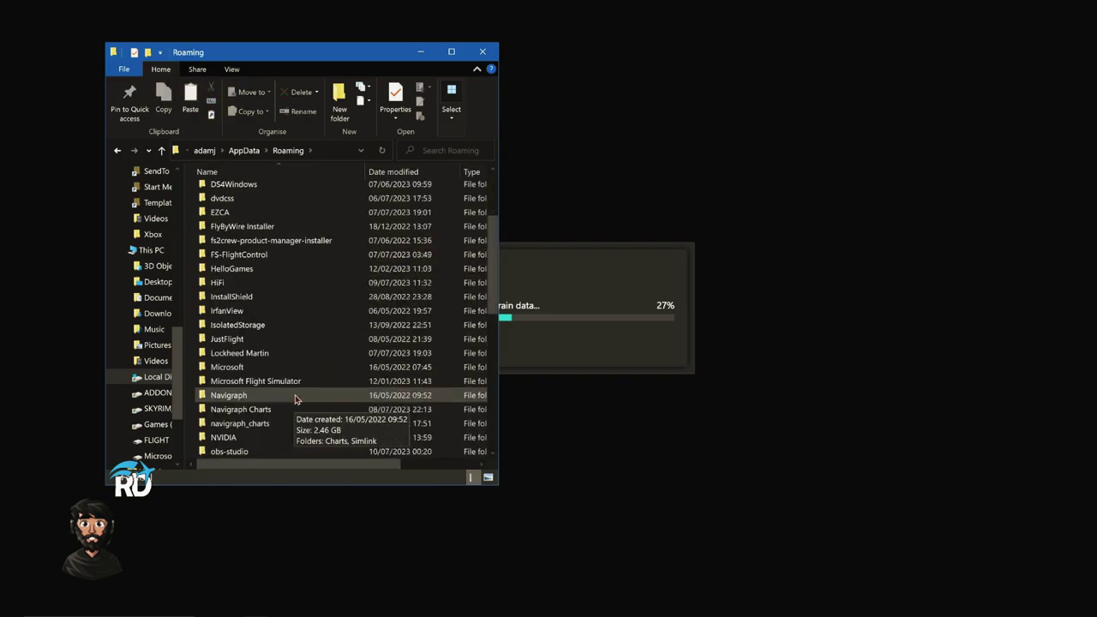
double_click(296, 353)
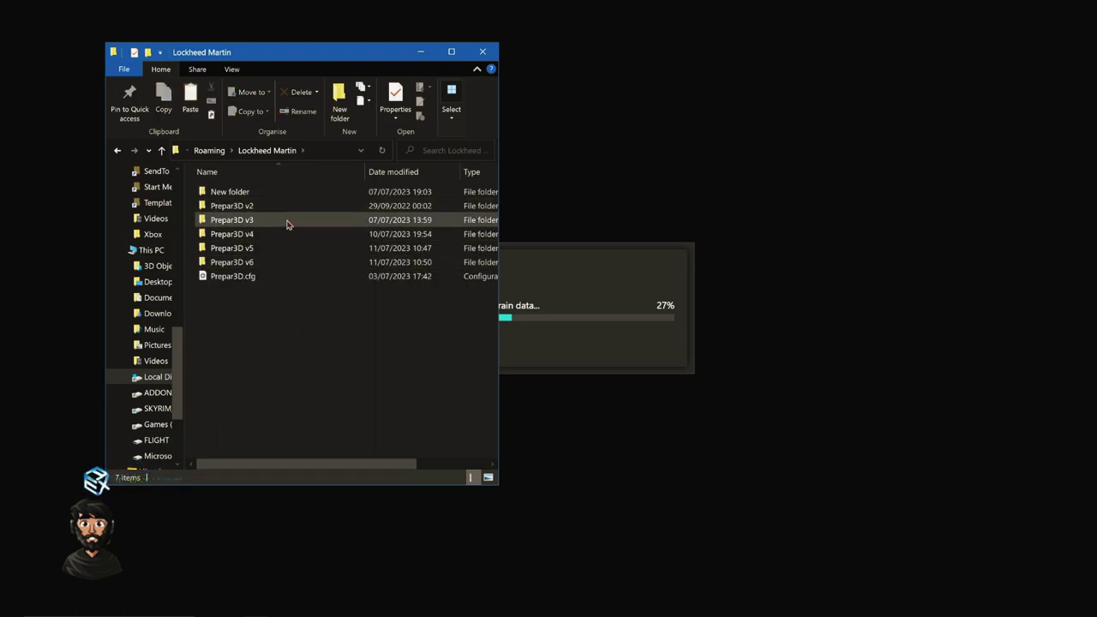
double_click(283, 266)
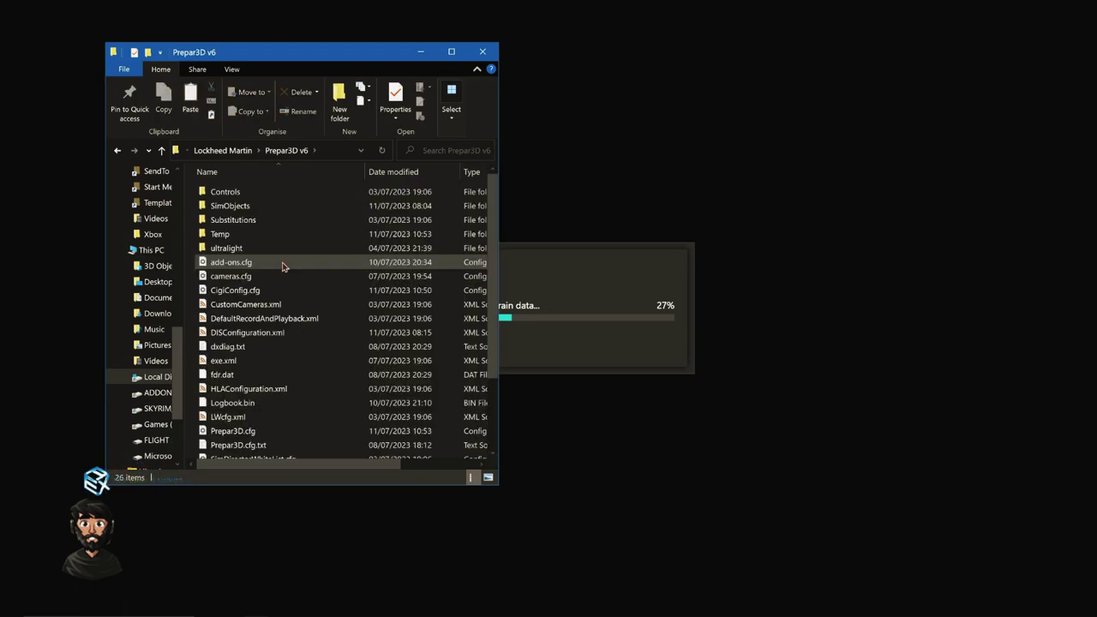
- Open Prepar3D.cfg and look through its configuration sections down to the end of the file
double_click(256, 434)
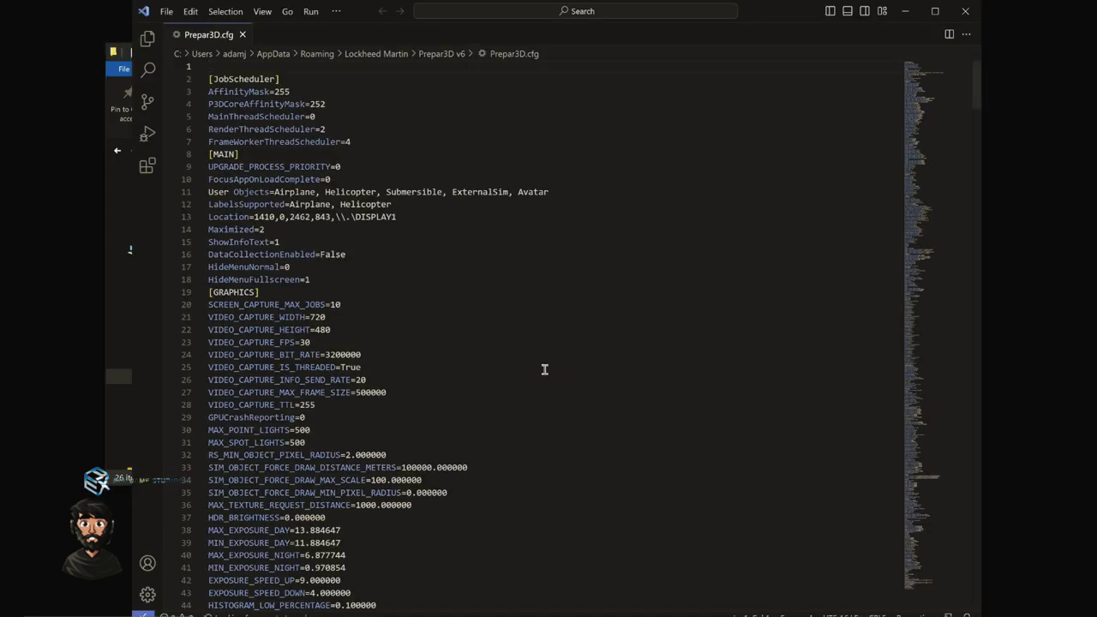
scroll(543, 402, down, 8)
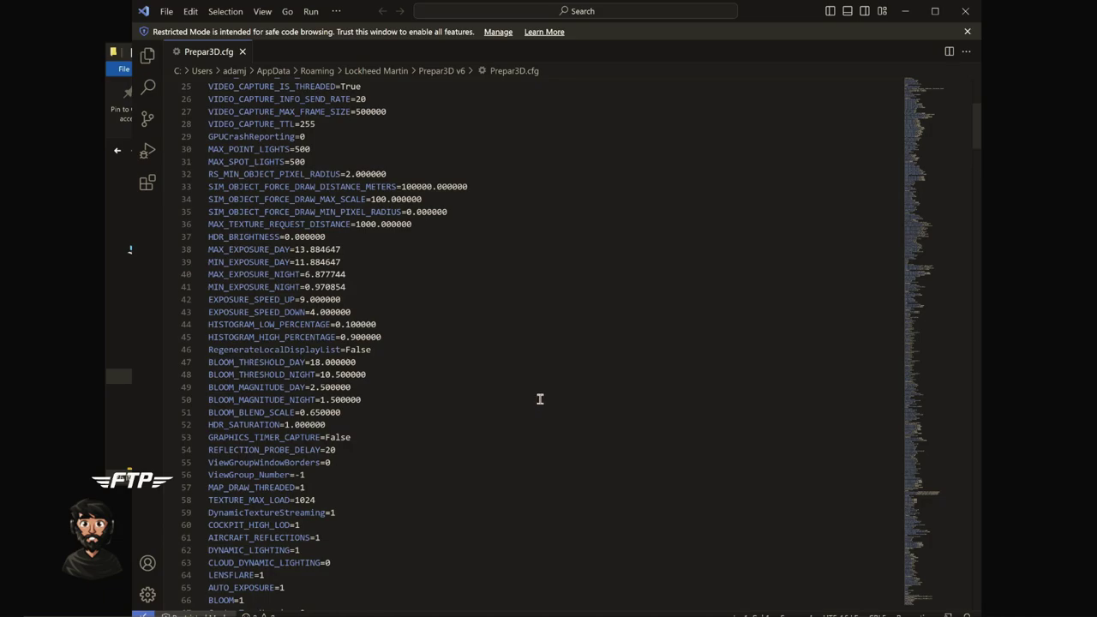
scroll(540, 399, down, 8)
scroll(508, 402, down, 20)
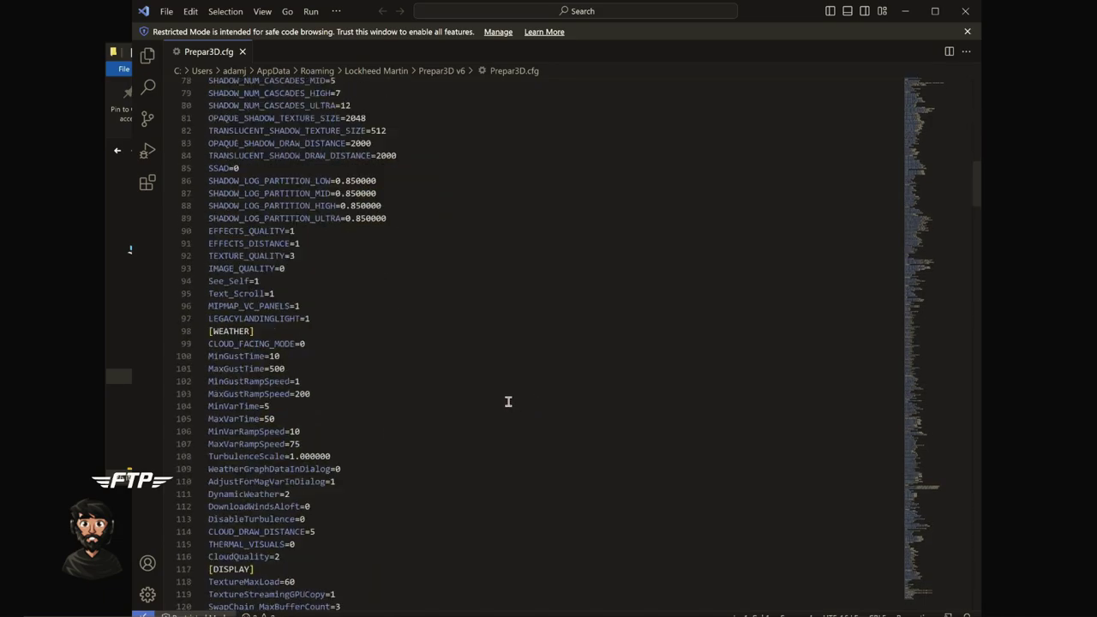
scroll(509, 403, down, 10)
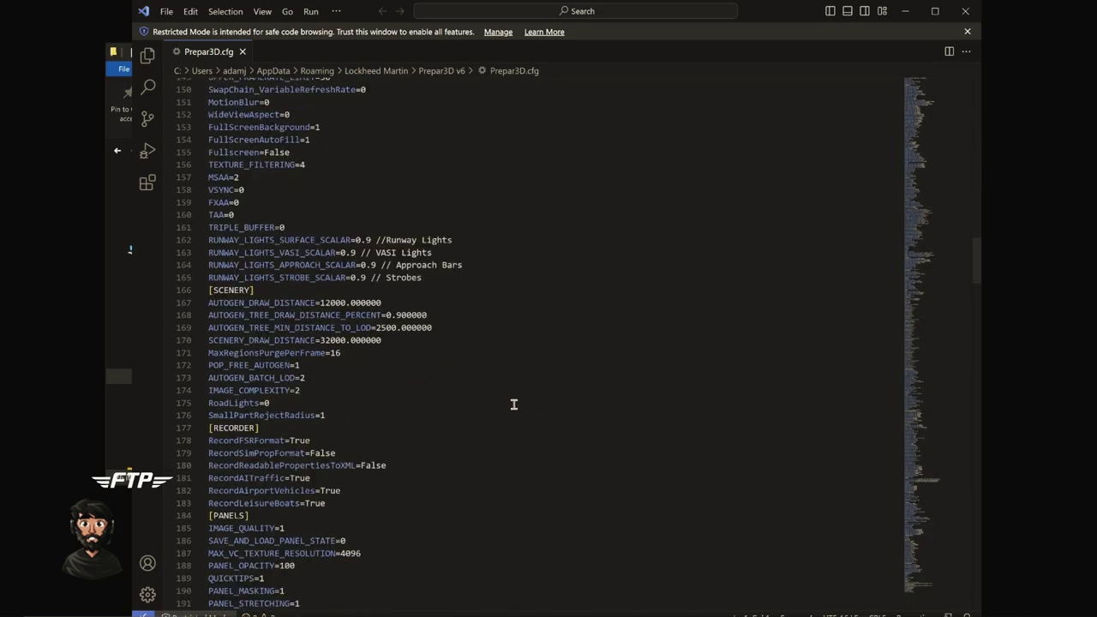
drag(914, 274, 579, 507)
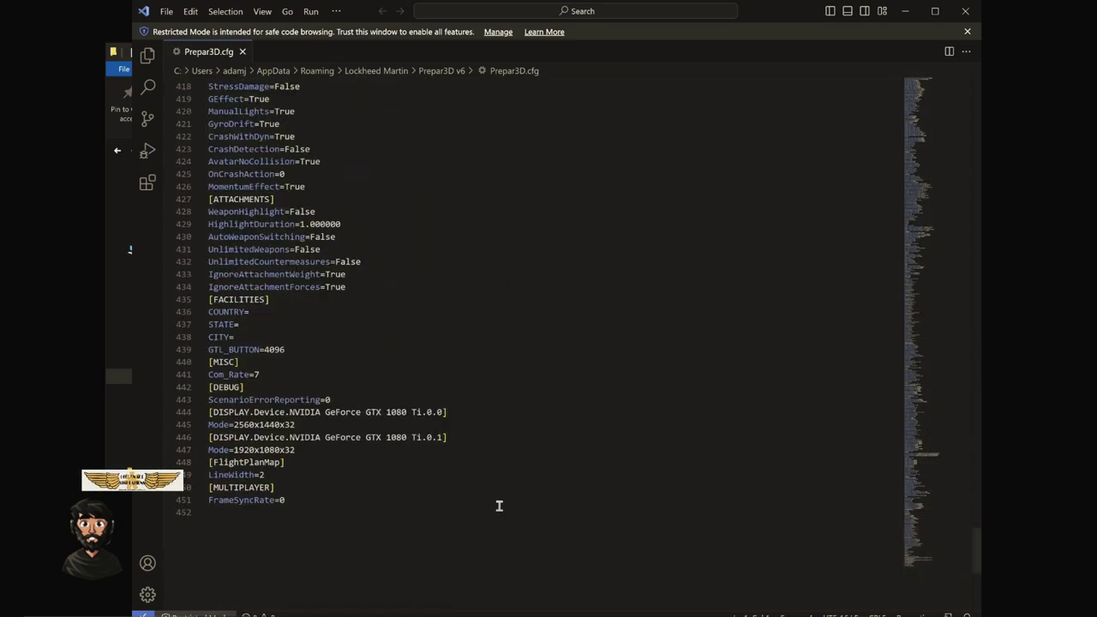
- Examine the TERRAIN_MAX_AUTOGEN trees and buildings per-cell entries in Prepar3D.cfg's [TERRAIN] section, and close the file and the Prepar3D v6 folder window
scroll(240, 517, up, 8)
scroll(281, 404, up, 10)
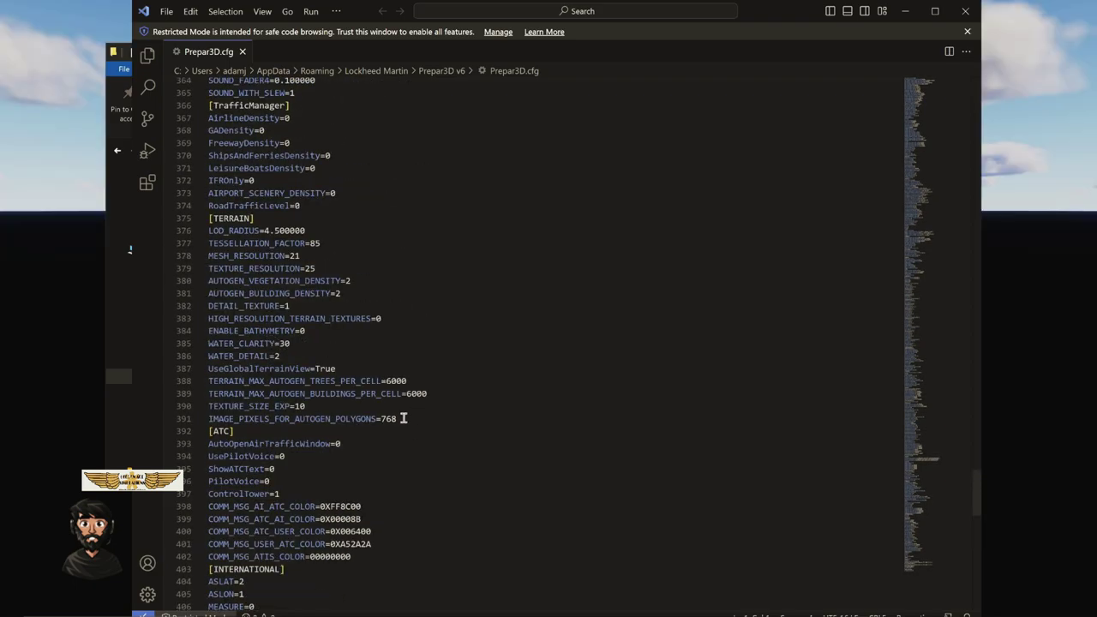
drag(432, 396, 206, 384)
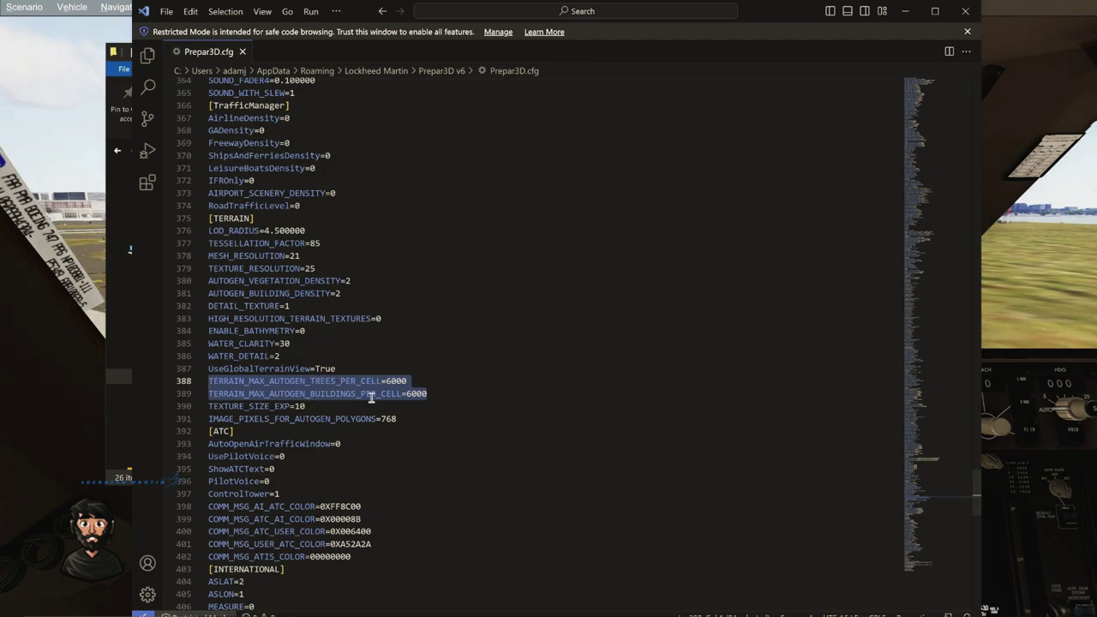
click(435, 394)
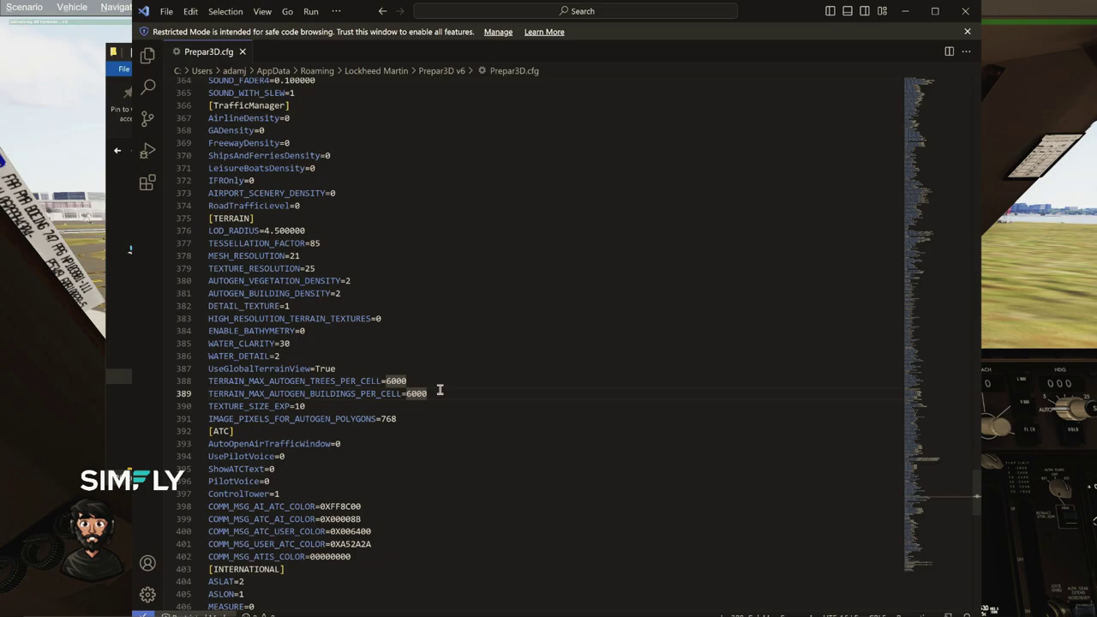
click(965, 12)
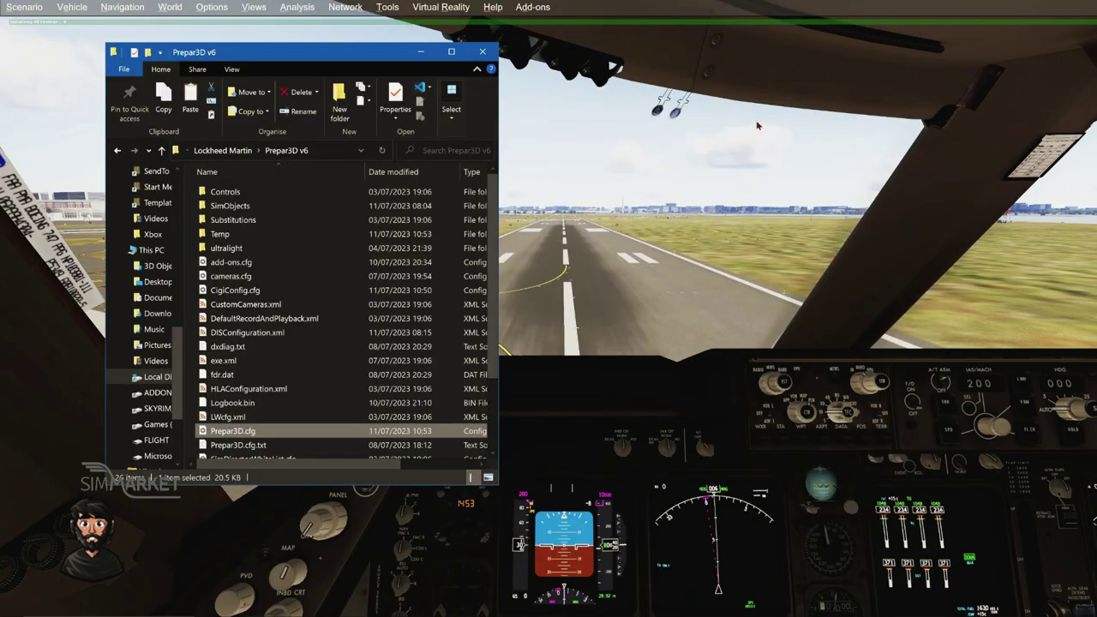
click(492, 52)
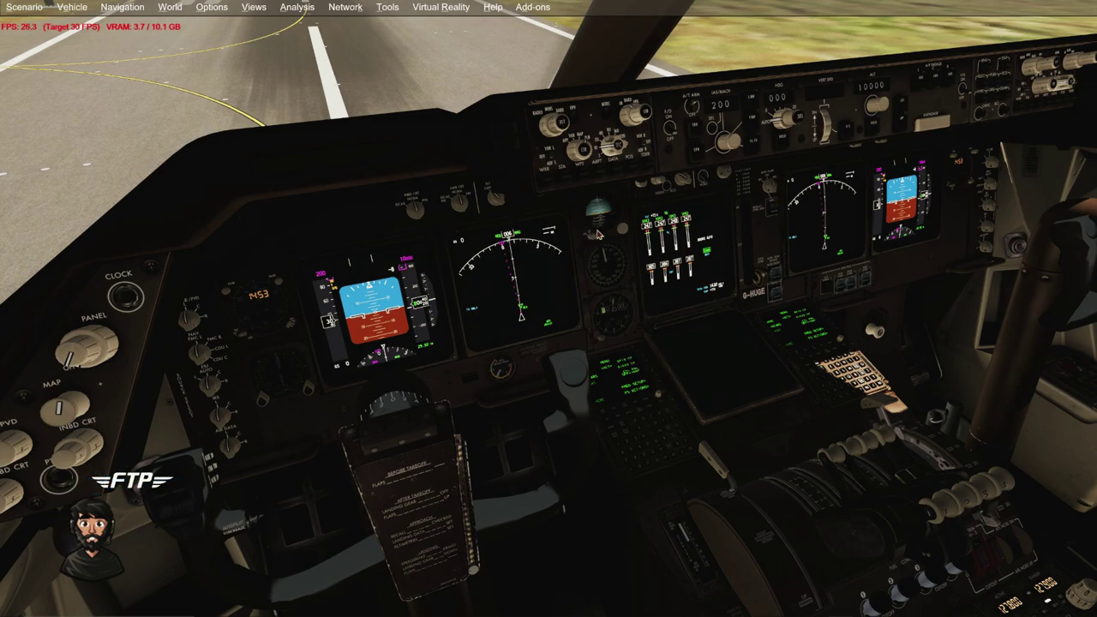
- Switch from the cockpit to the outside Spot view and inspect the British Caledonian 747 and surrounding airport scenery from both sides
right_click(325, 85)
mouse_move(372, 103)
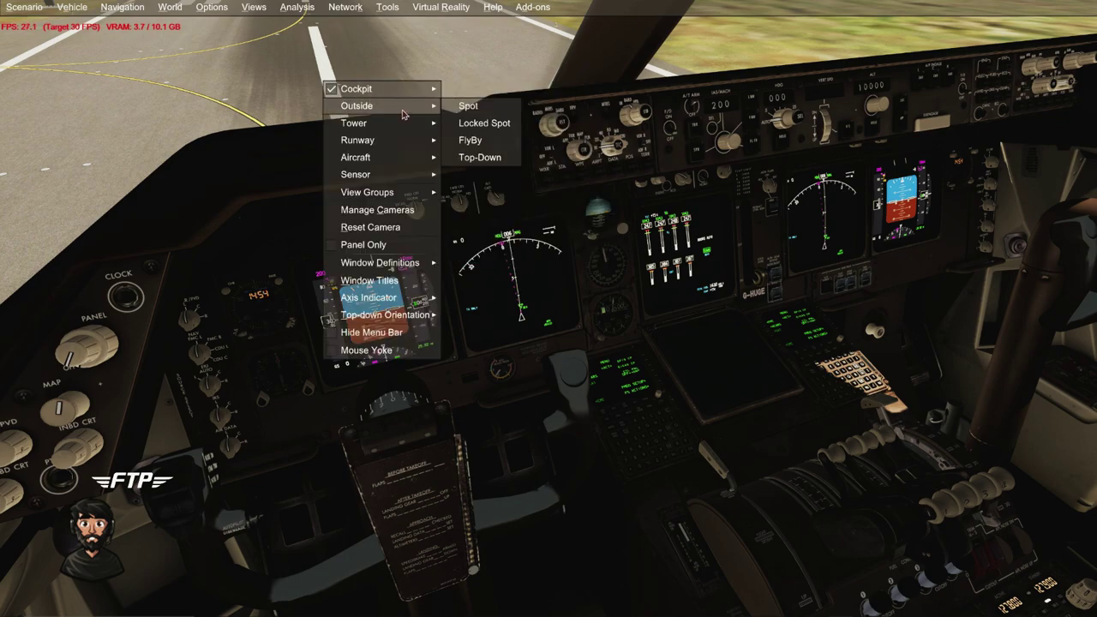
click(457, 107)
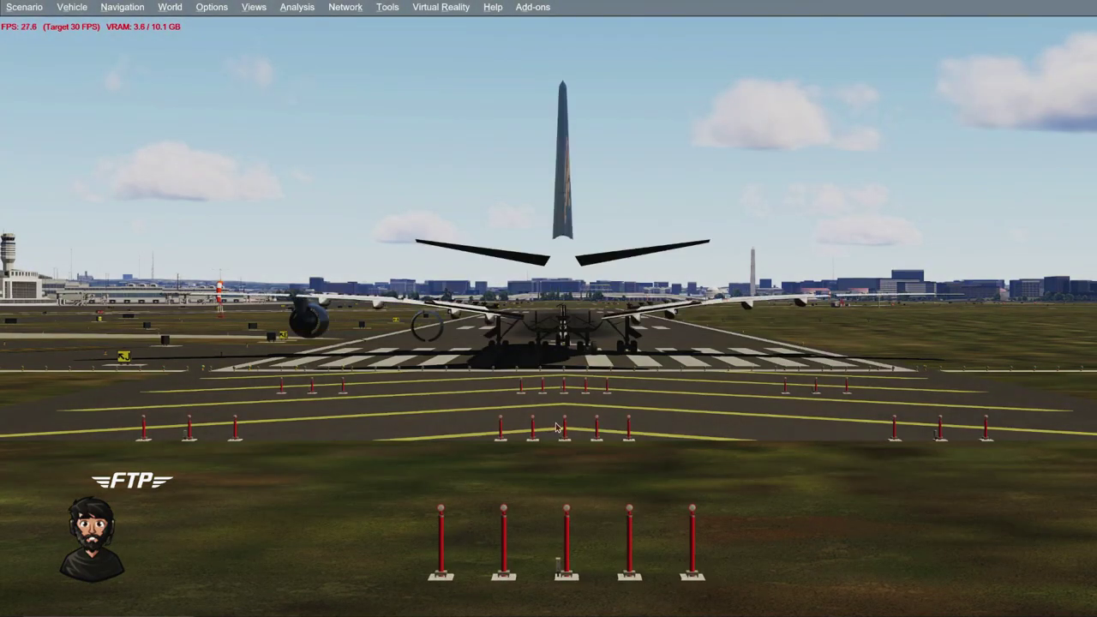
drag(364, 460, 824, 413)
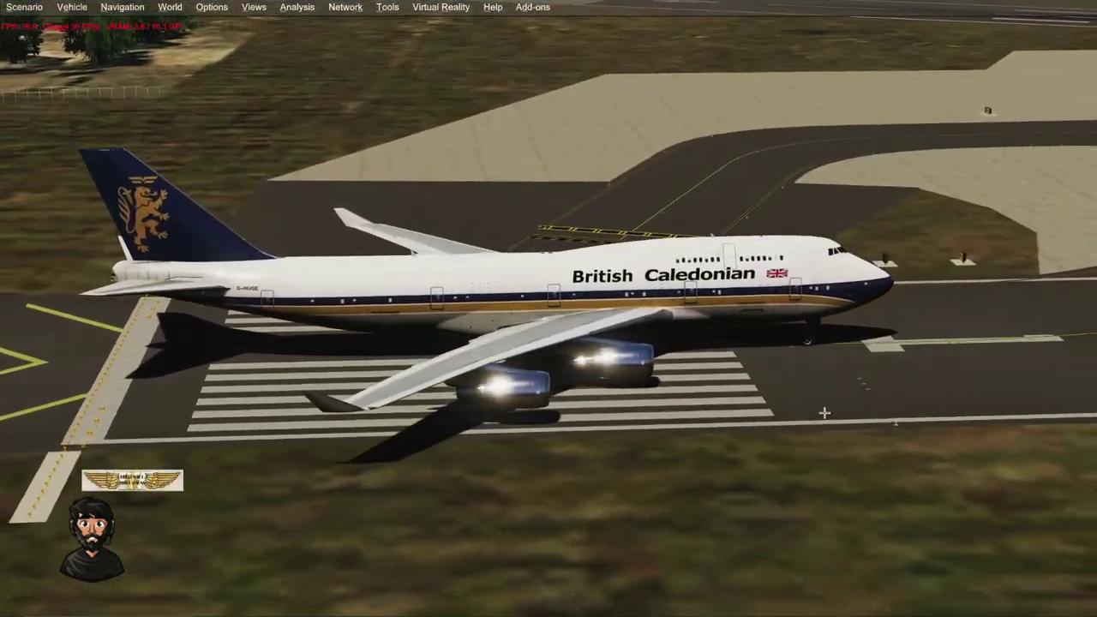
scroll(824, 413, down, 5)
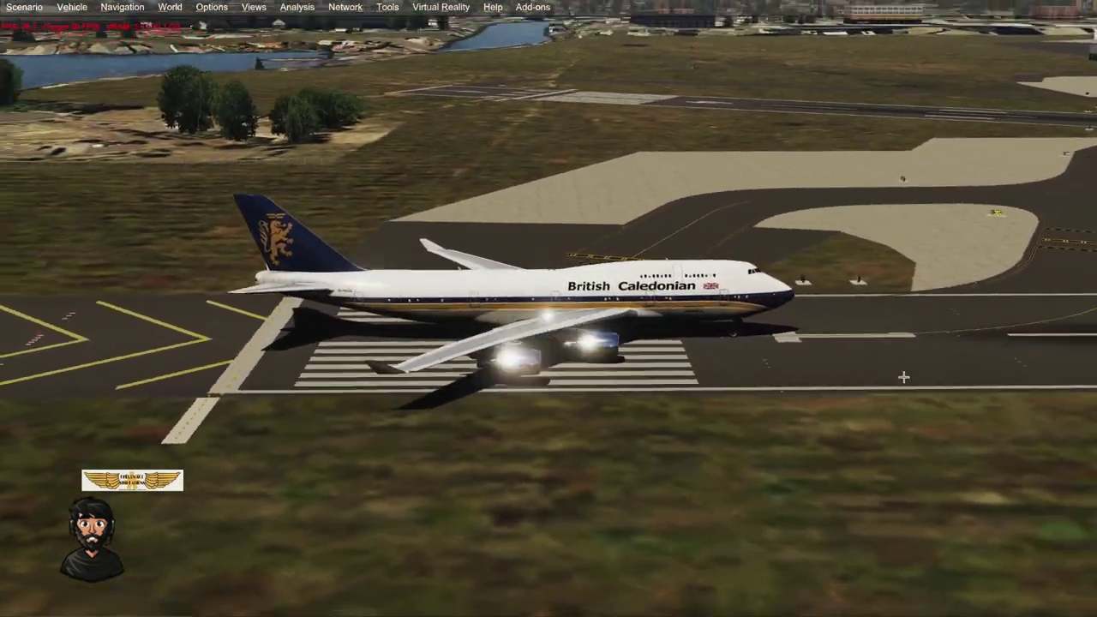
drag(903, 377, 244, 347)
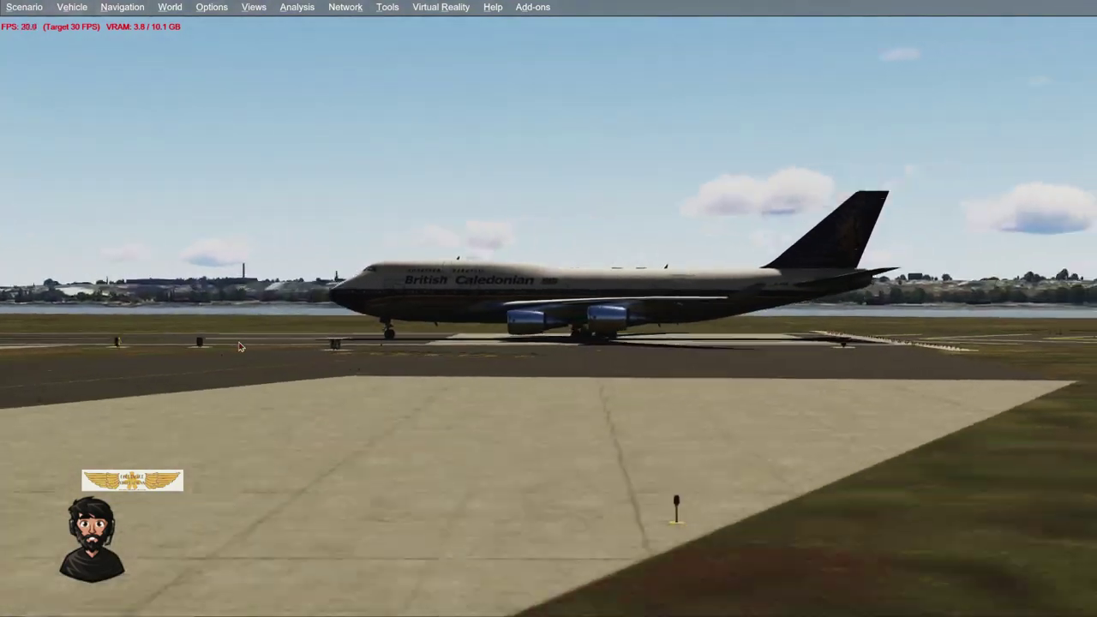